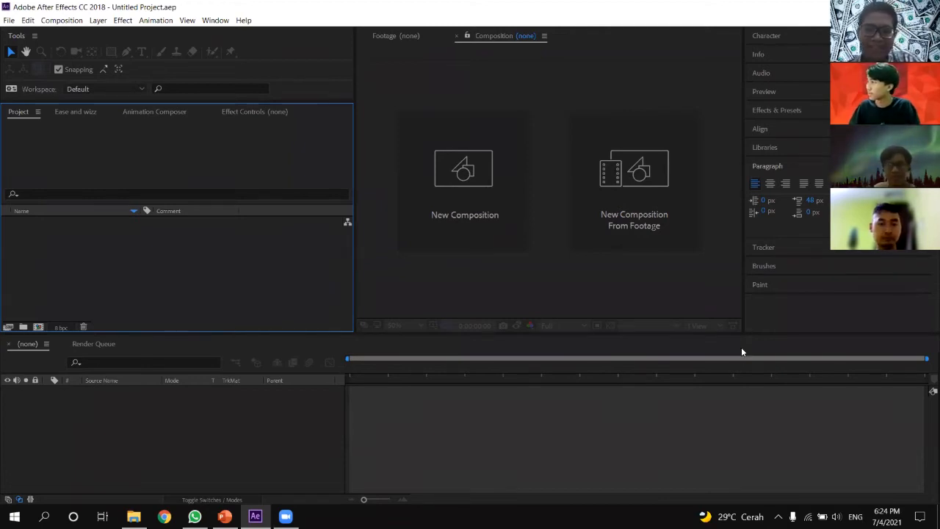
{"action": "key", "text": "alt+Tab"}
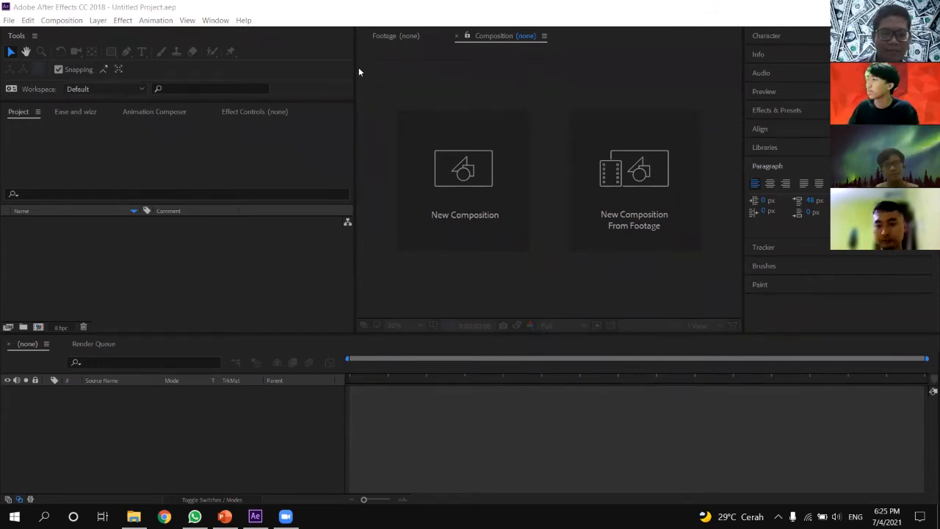
{"action": "left_click", "coordinate": [109, 4]}
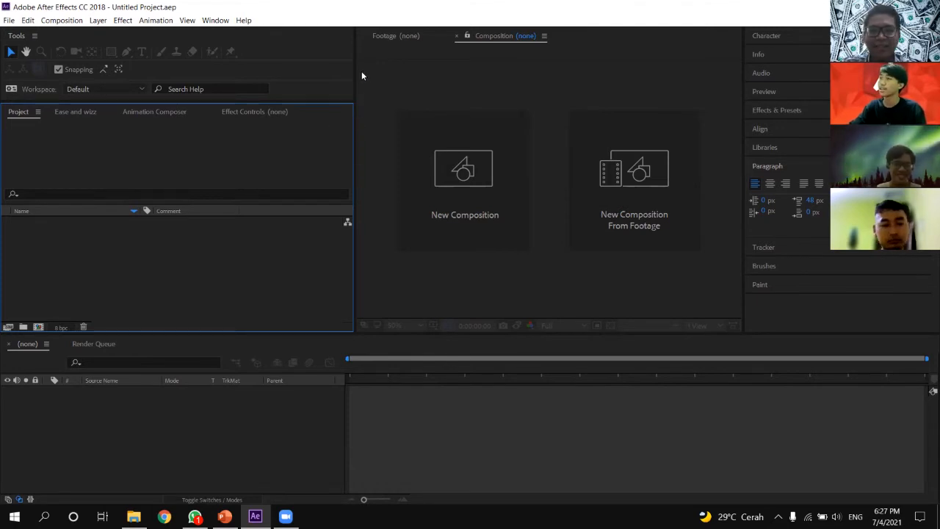
Close the Ease and wizz and Animation Composer panels and narrow the Project panel.
{"action": "right_click", "coordinate": [92, 114]}
{"action": "left_click", "coordinate": [126, 119]}
{"action": "right_click", "coordinate": [101, 111]}
{"action": "left_click", "coordinate": [117, 117]}
{"action": "left_click", "coordinate": [18, 112]}
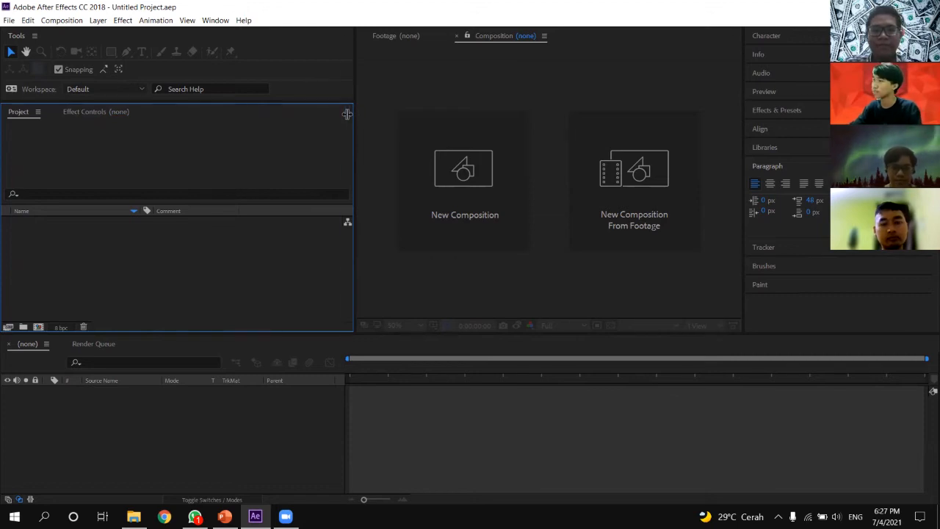
{"action": "left_click_drag", "start_coordinate": [347, 114], "coordinate": [308, 115]}
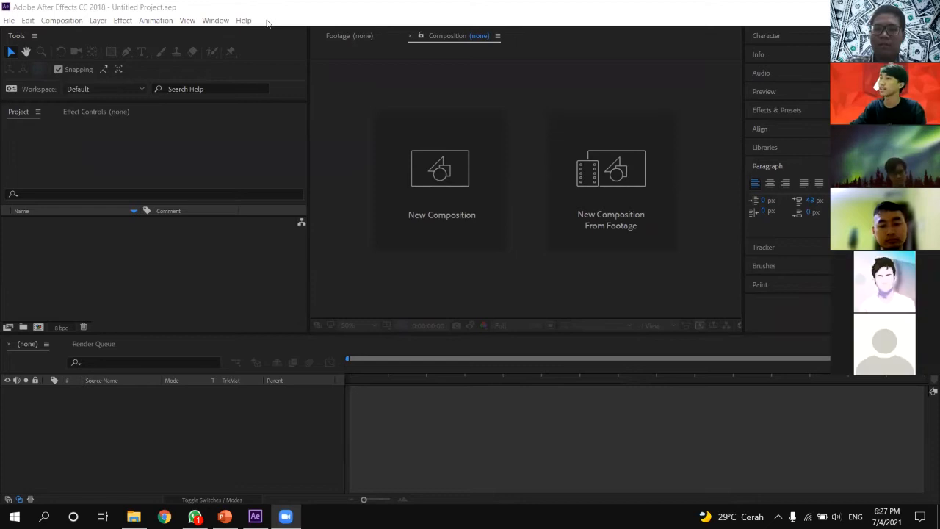
{"action": "left_click", "coordinate": [129, 10]}
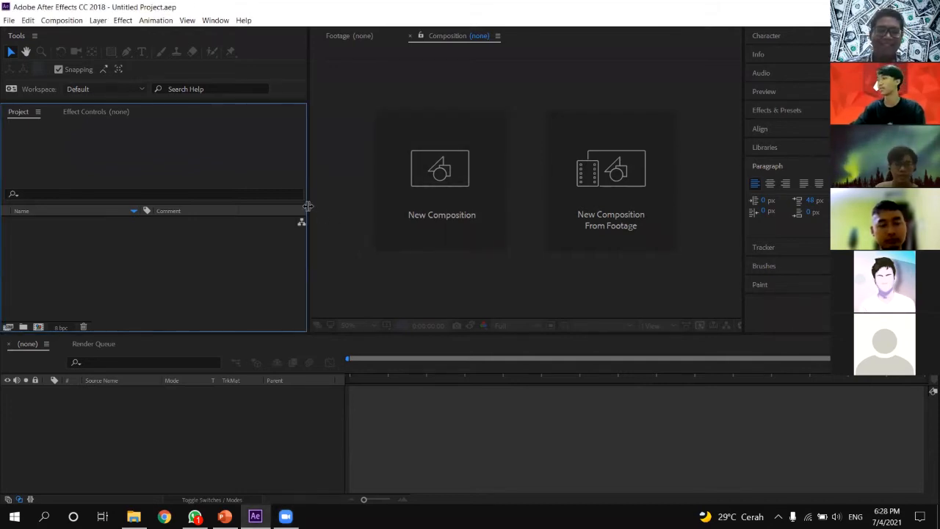
{"action": "left_click", "coordinate": [361, 59]}
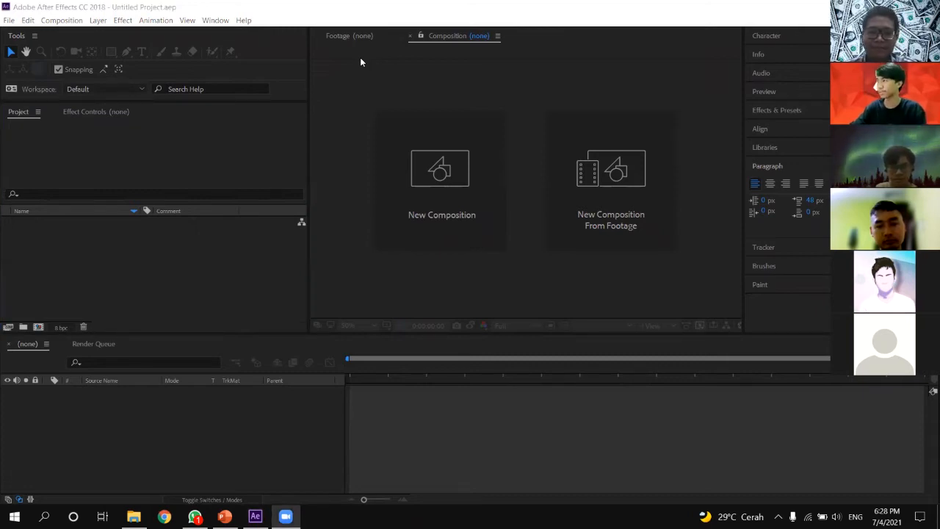
{"action": "left_click", "coordinate": [156, 5]}
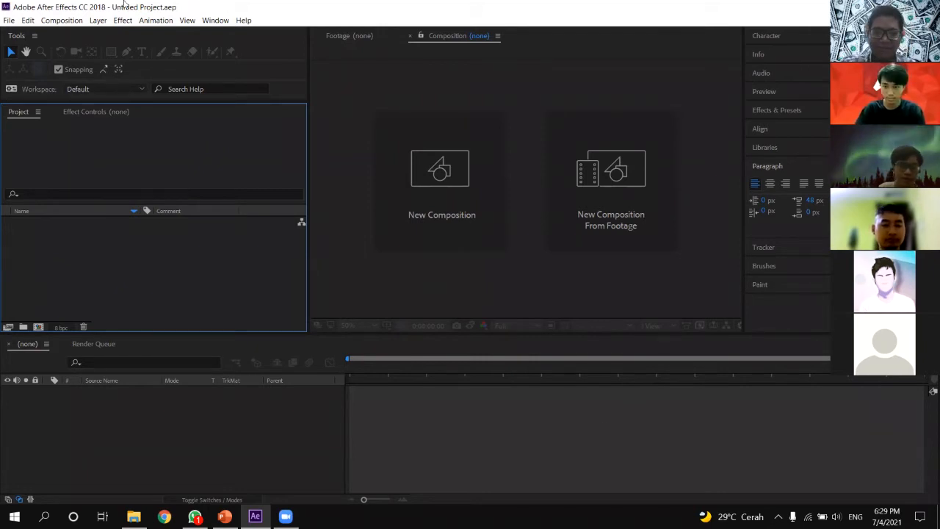
Switch the workspace to Effects and return to the Default workspace.
{"action": "left_click", "coordinate": [221, 21]}
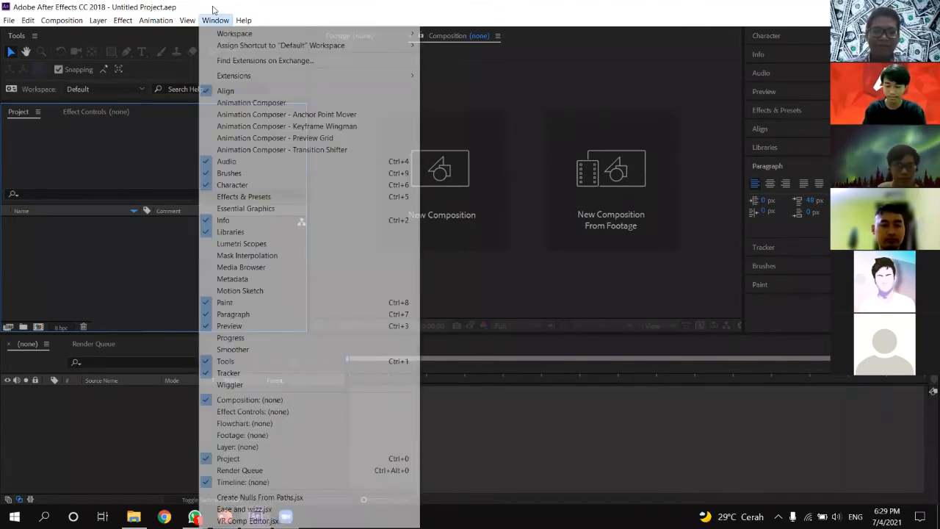
{"action": "mouse_move", "coordinate": [310, 33]}
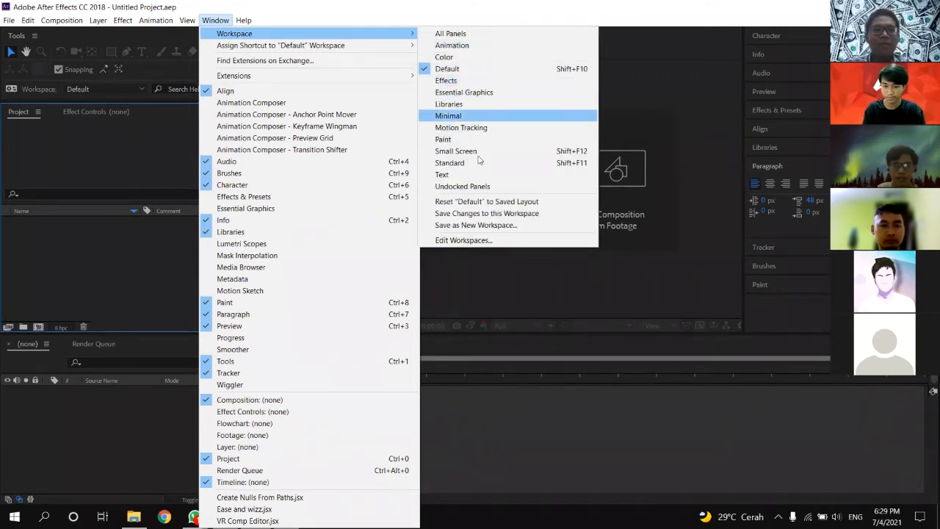
{"action": "left_click", "coordinate": [445, 81]}
{"action": "left_click", "coordinate": [216, 20]}
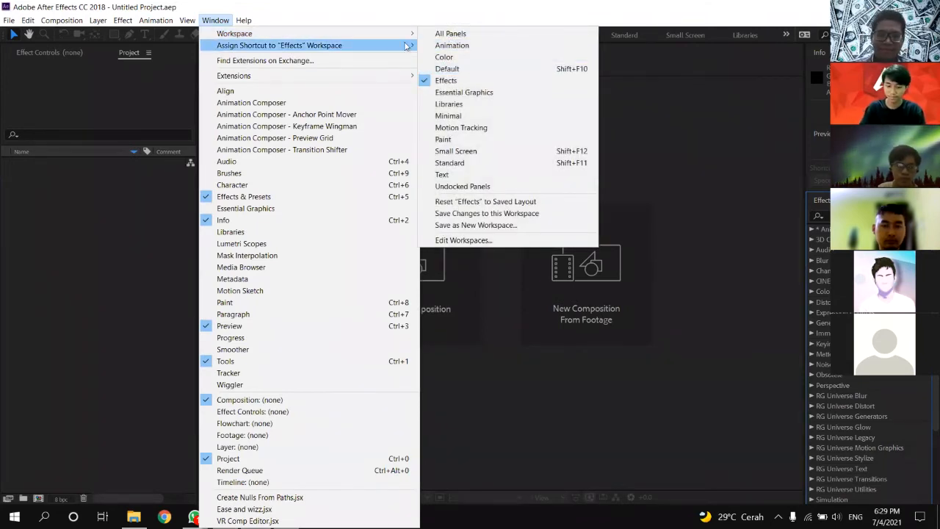
{"action": "mouse_move", "coordinate": [407, 34]}
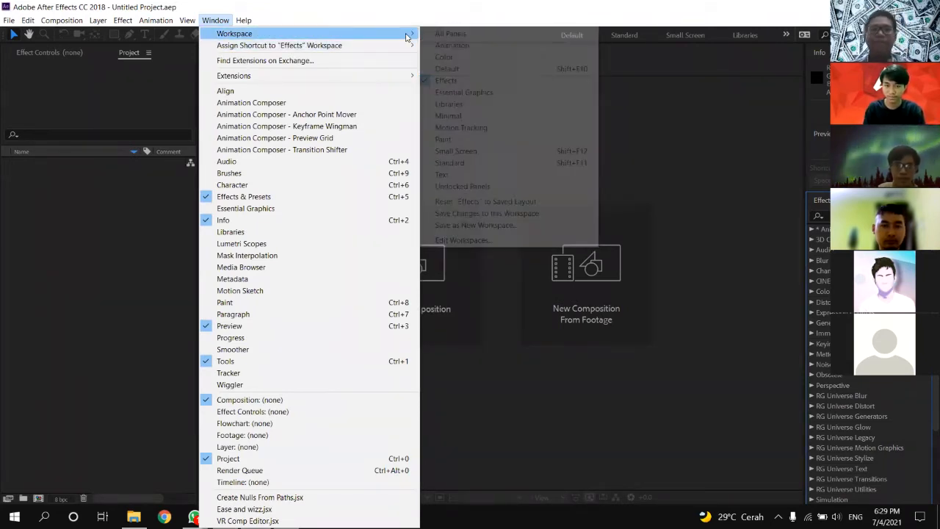
{"action": "left_click", "coordinate": [447, 68]}
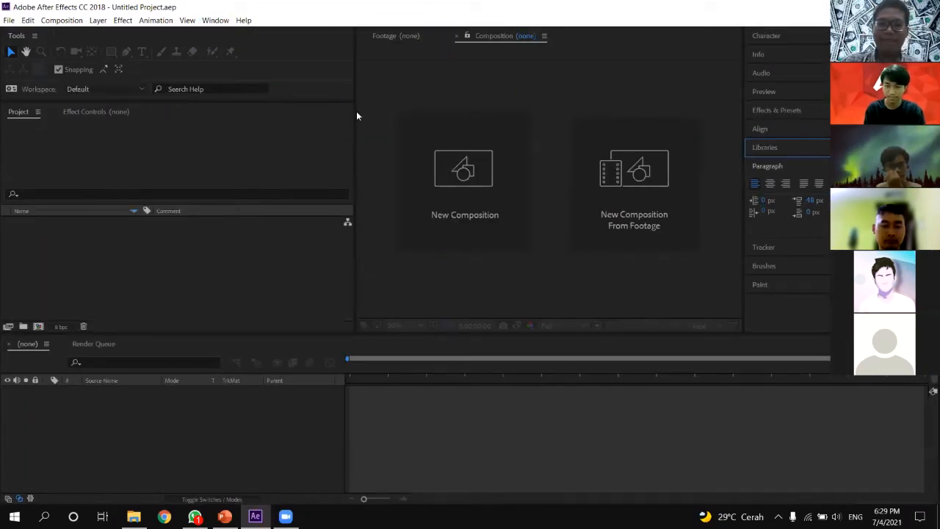
Narrow the Project panel again, and expand and collapse the Libraries panel.
{"action": "left_click_drag", "start_coordinate": [355, 111], "coordinate": [324, 108]}
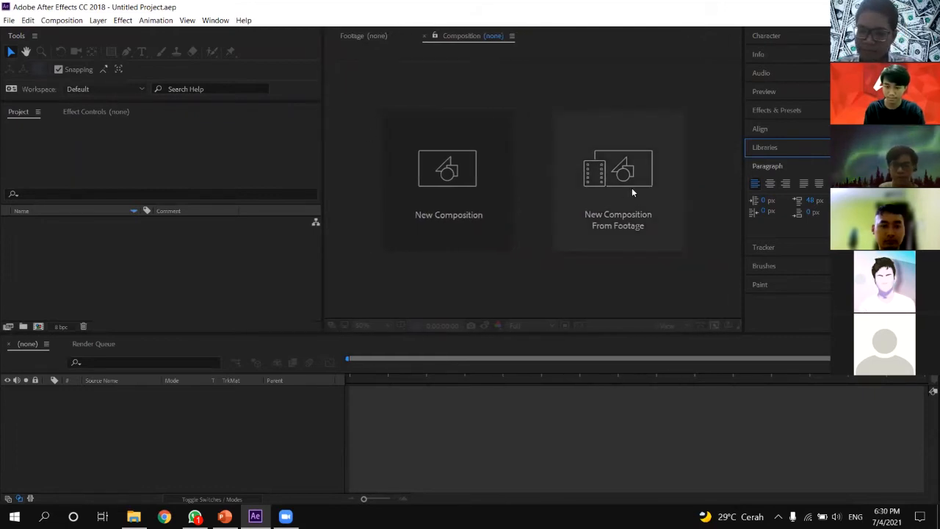
{"action": "left_click", "coordinate": [765, 148]}
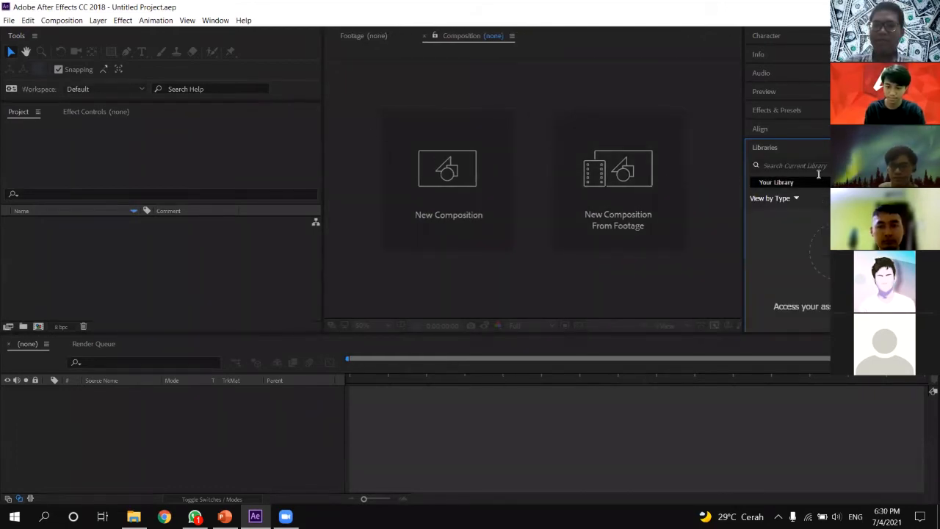
{"action": "left_click", "coordinate": [766, 150]}
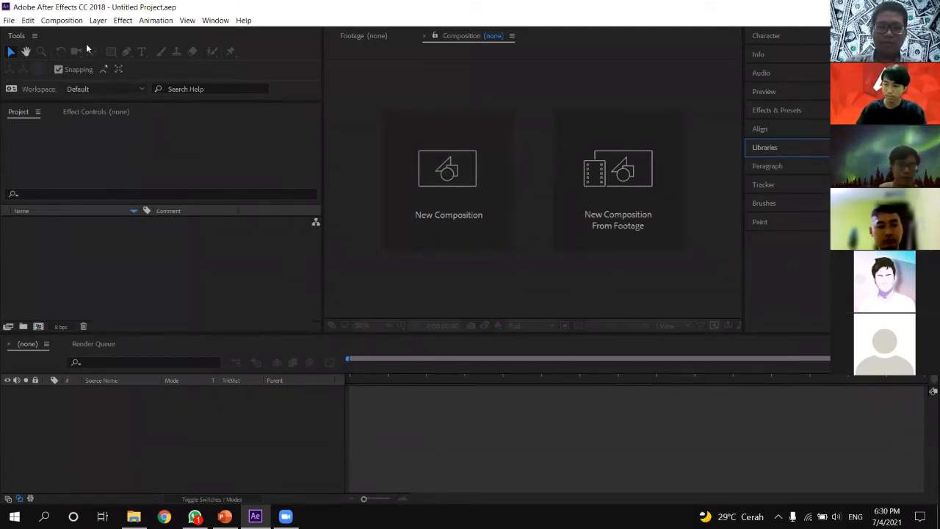
{"action": "left_click", "coordinate": [58, 45]}
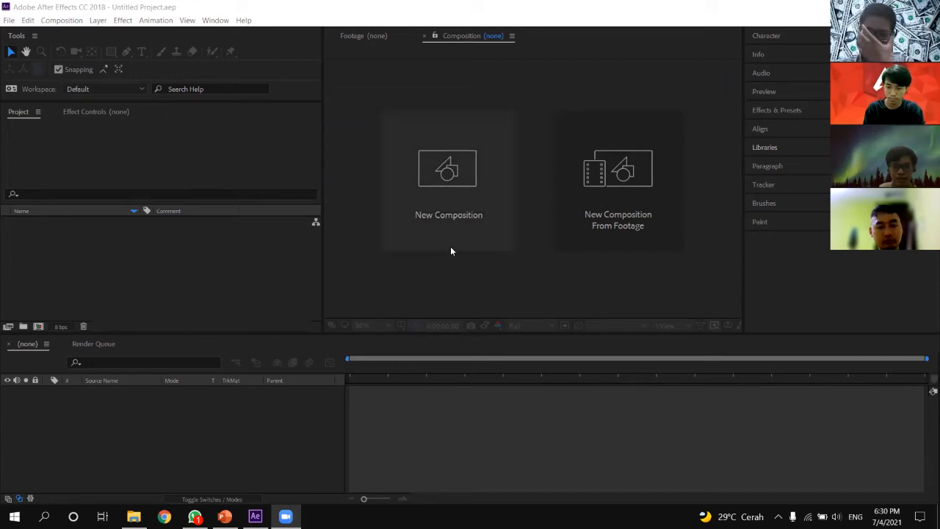
Start a new composition and name it Belajar.
{"action": "left_click", "coordinate": [450, 183]}
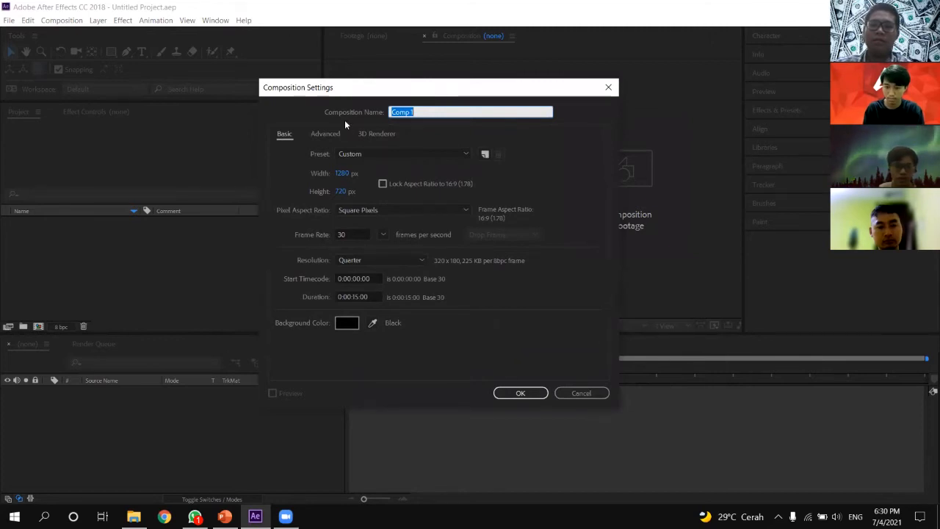
{"action": "left_click", "coordinate": [435, 110]}
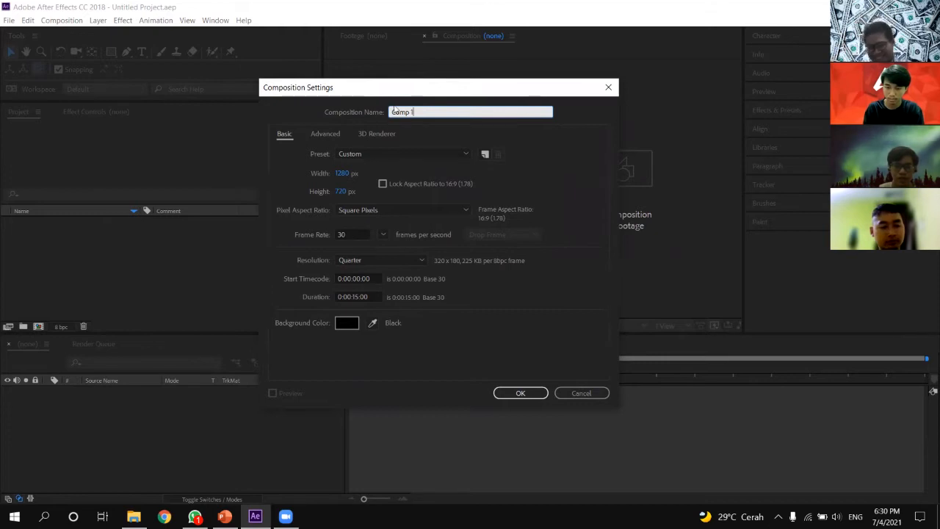
{"action": "left_click_drag", "start_coordinate": [438, 112], "coordinate": [346, 103]}
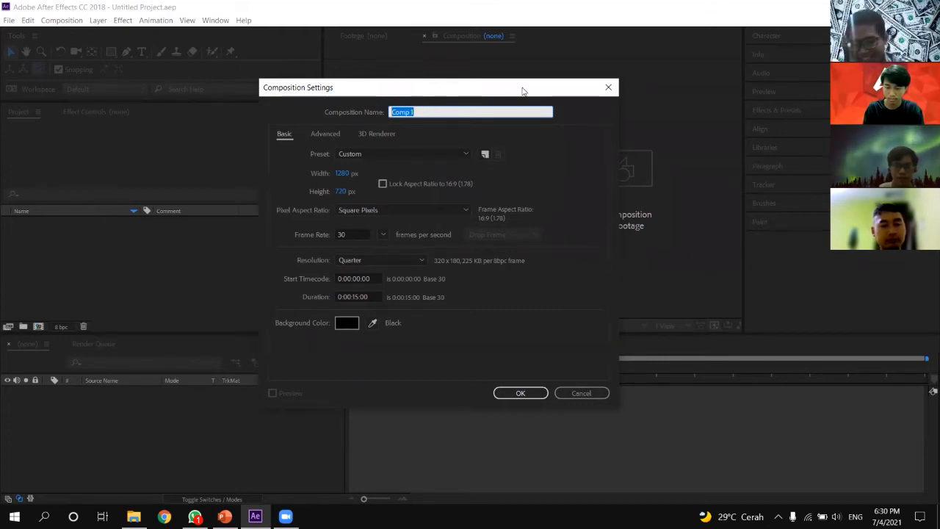
{"action": "type", "text": "Belajar"}
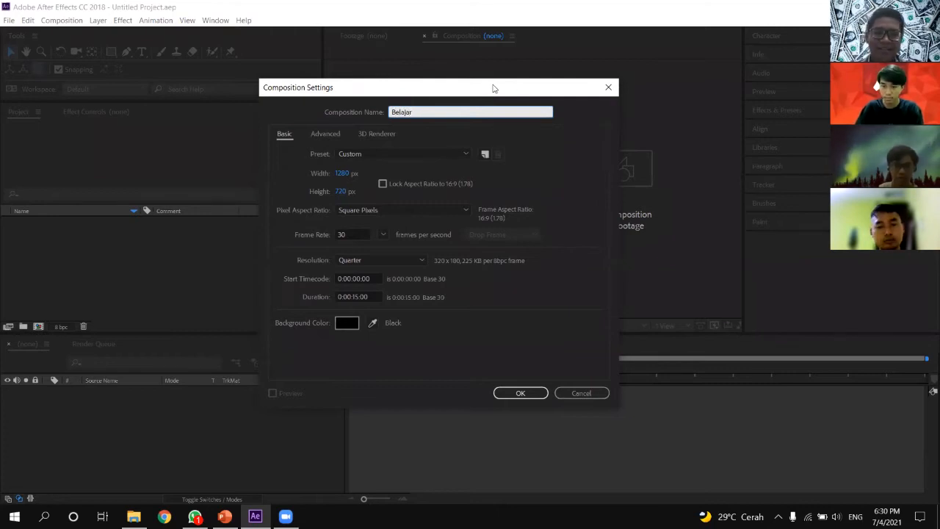
{"action": "left_click", "coordinate": [571, 176]}
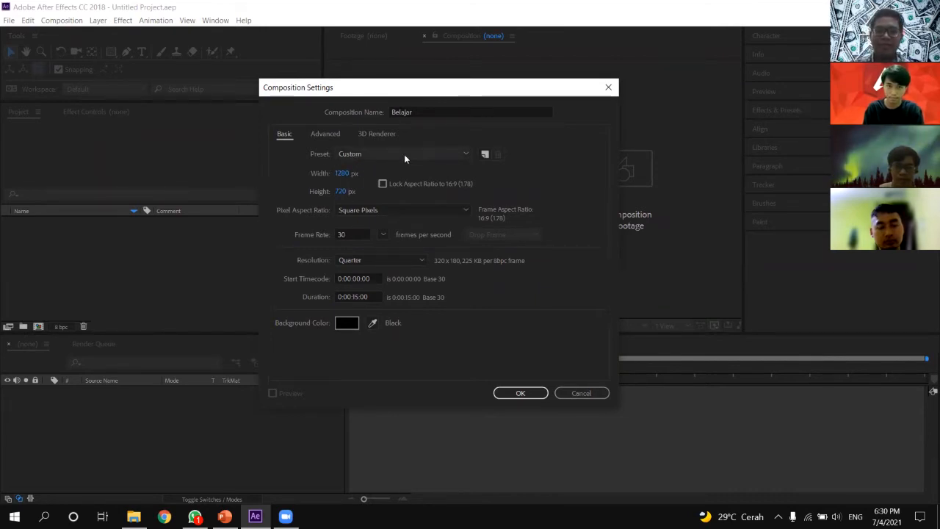
Look through the composition's preset, dimension and frame rate options, picking 30 frames per second.
{"action": "left_click", "coordinate": [463, 153]}
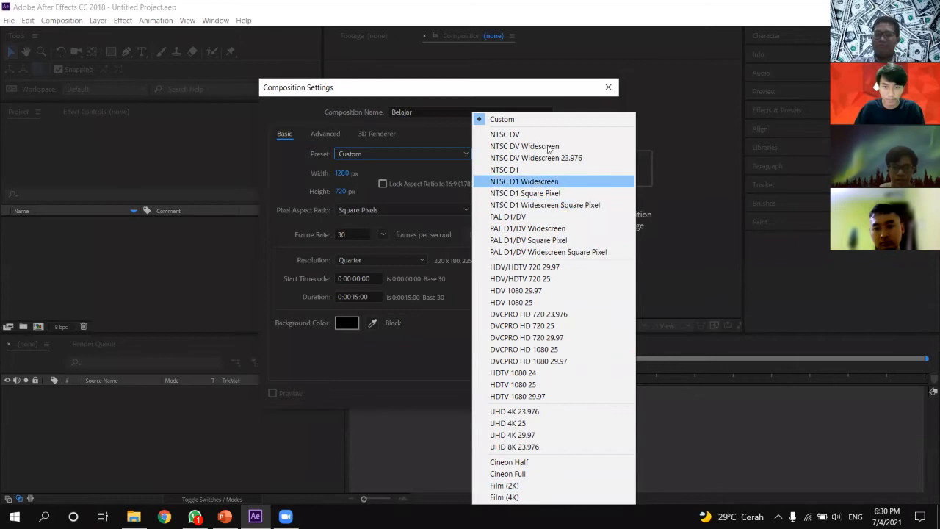
{"action": "left_click", "coordinate": [293, 169]}
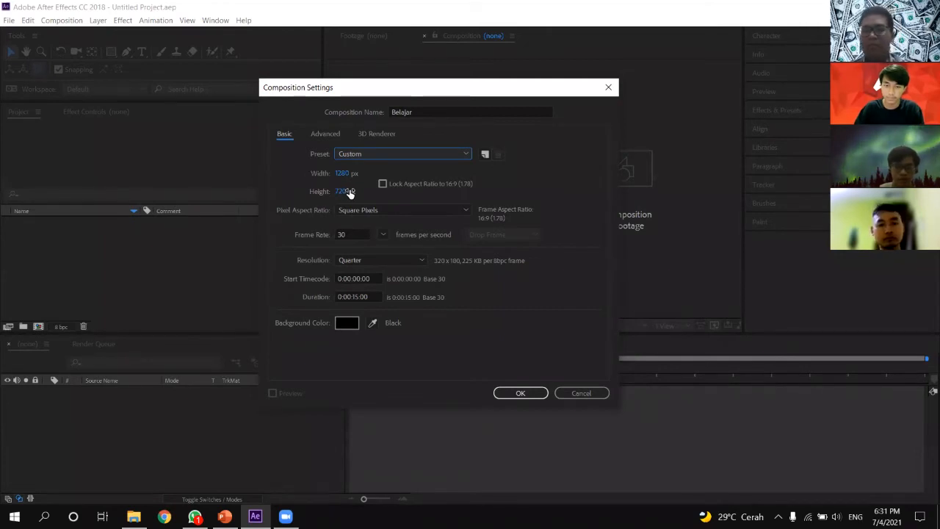
{"action": "left_click", "coordinate": [341, 175]}
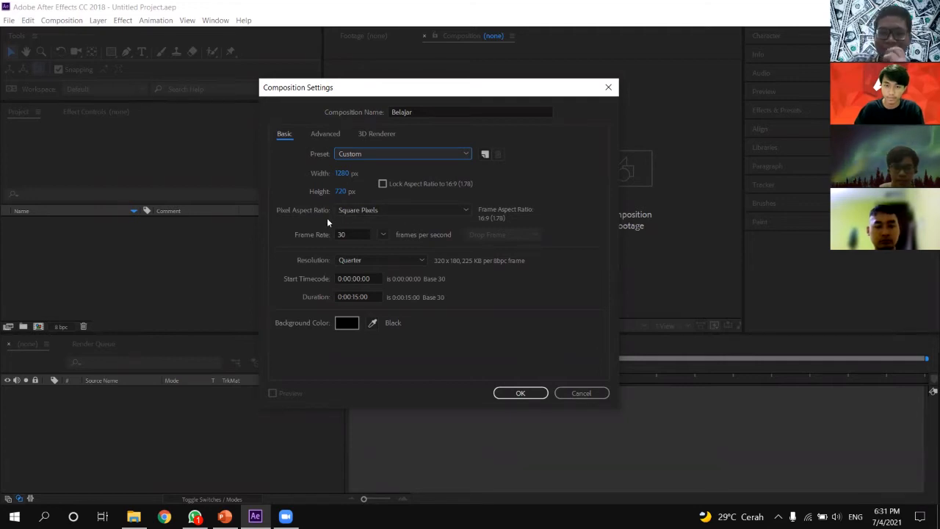
{"action": "left_click", "coordinate": [382, 234]}
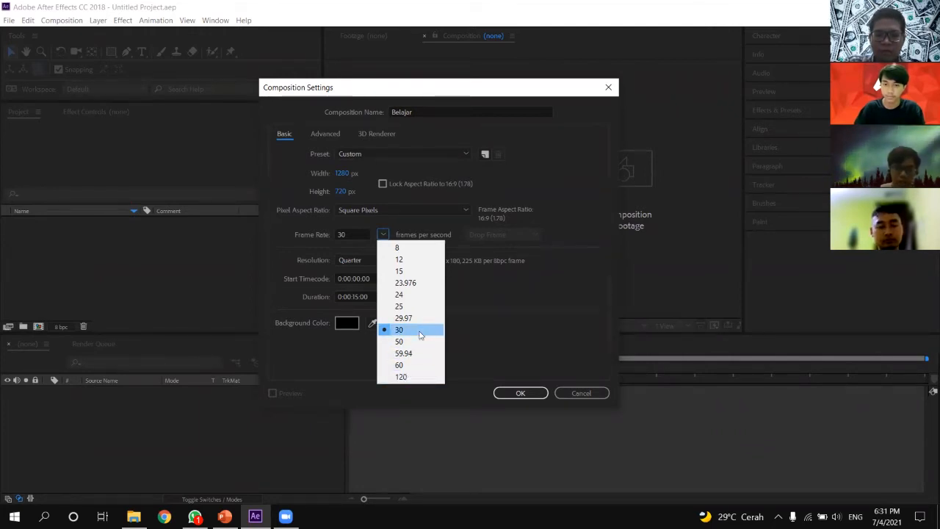
{"action": "left_click", "coordinate": [420, 331]}
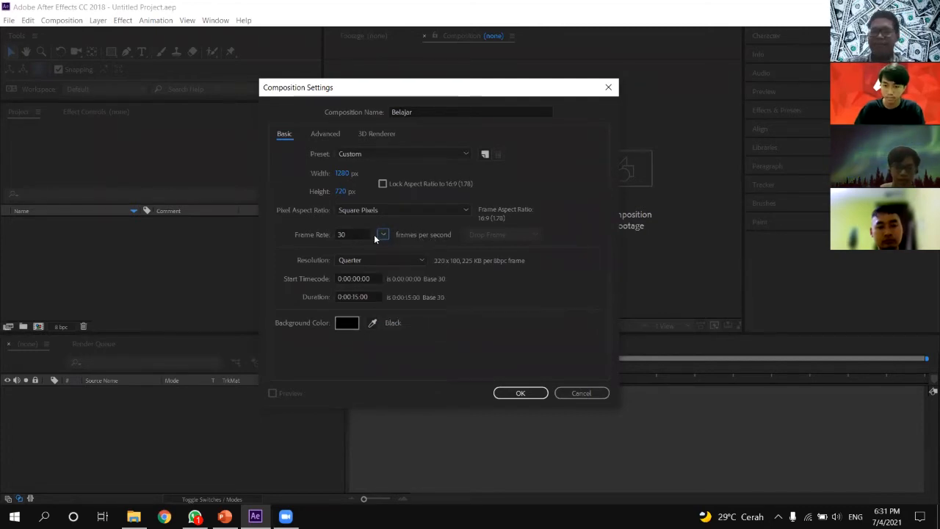
Examine the composition's resolution options and its start timecode and duration settings.
{"action": "left_click", "coordinate": [410, 257]}
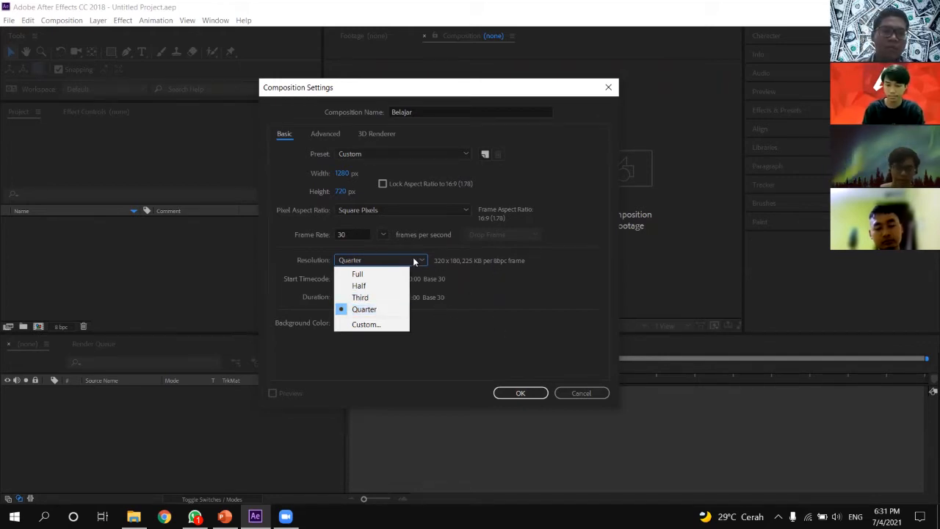
{"action": "left_click", "coordinate": [468, 258]}
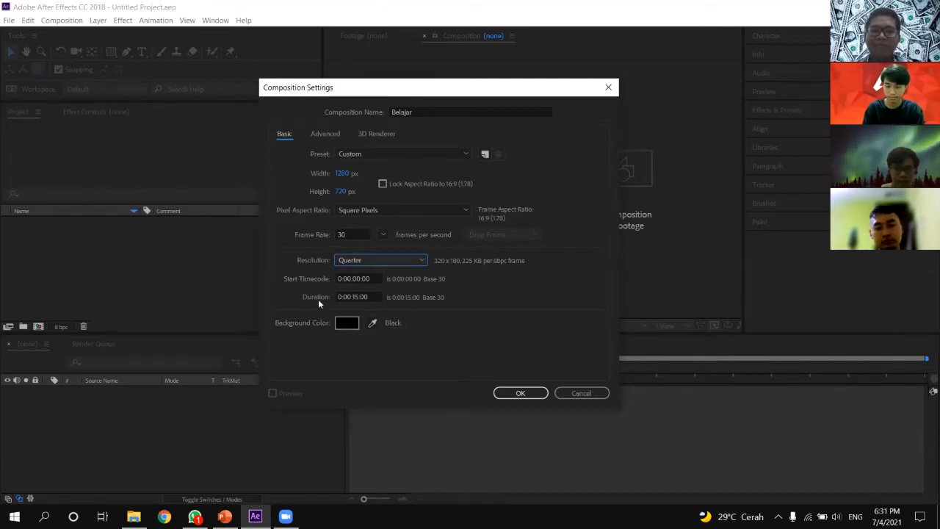
{"action": "left_click", "coordinate": [366, 279]}
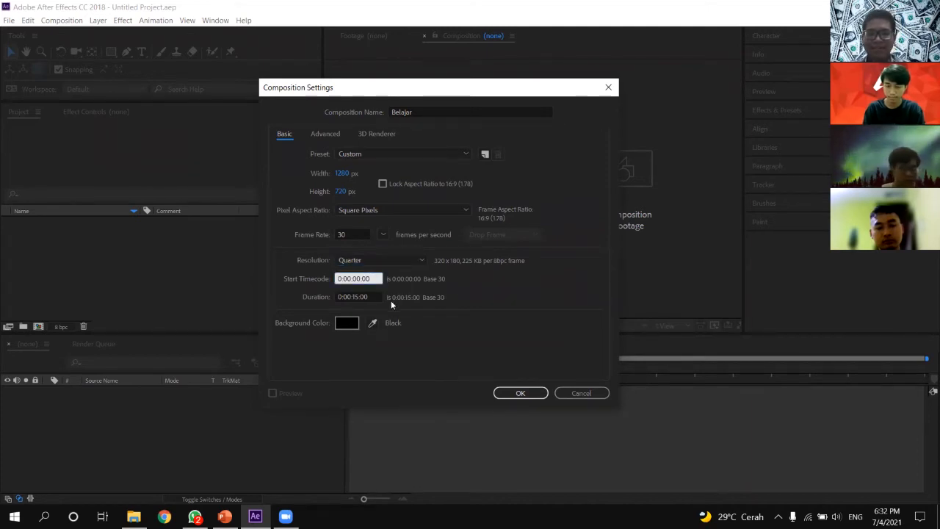
{"action": "left_click", "coordinate": [355, 297]}
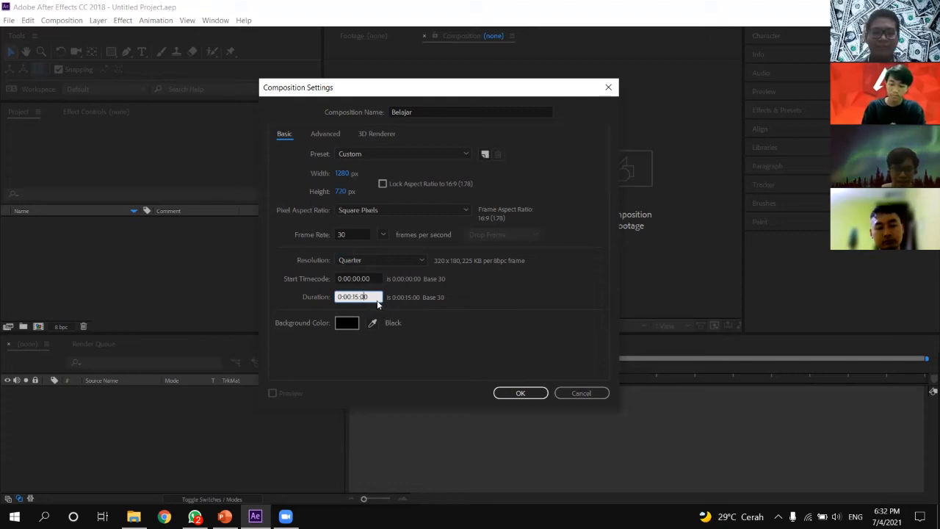
{"action": "left_click", "coordinate": [450, 316]}
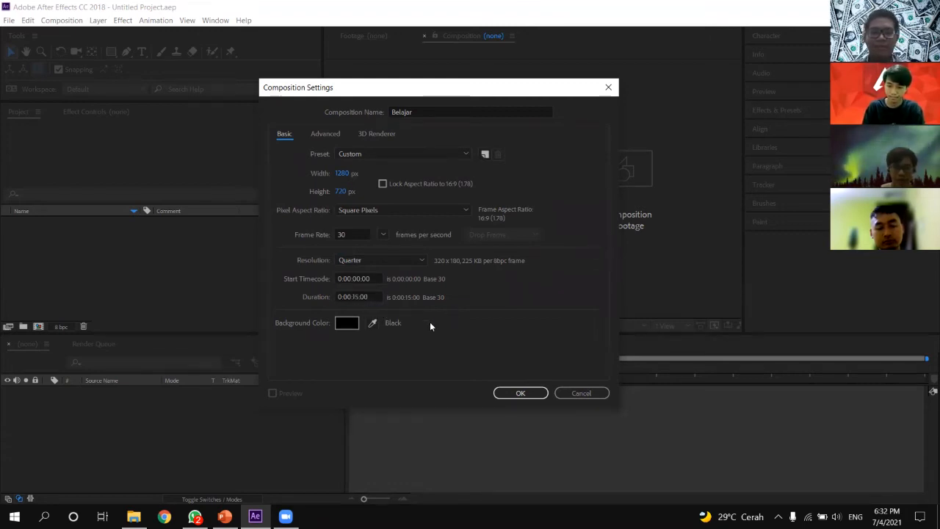
Try a gray background color for the composition, and set it to black (000000).
{"action": "left_click", "coordinate": [356, 328]}
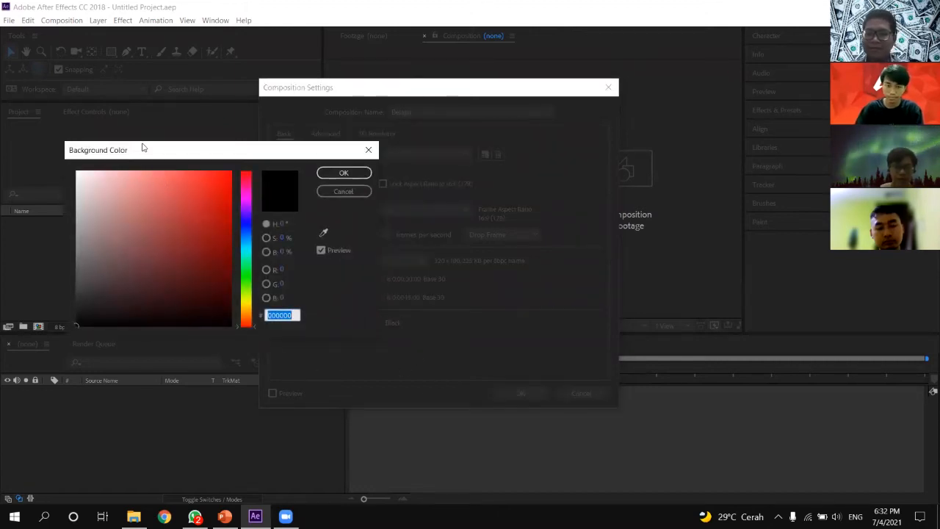
{"action": "left_click_drag", "start_coordinate": [143, 147], "coordinate": [440, 101]}
{"action": "left_click", "coordinate": [397, 208]}
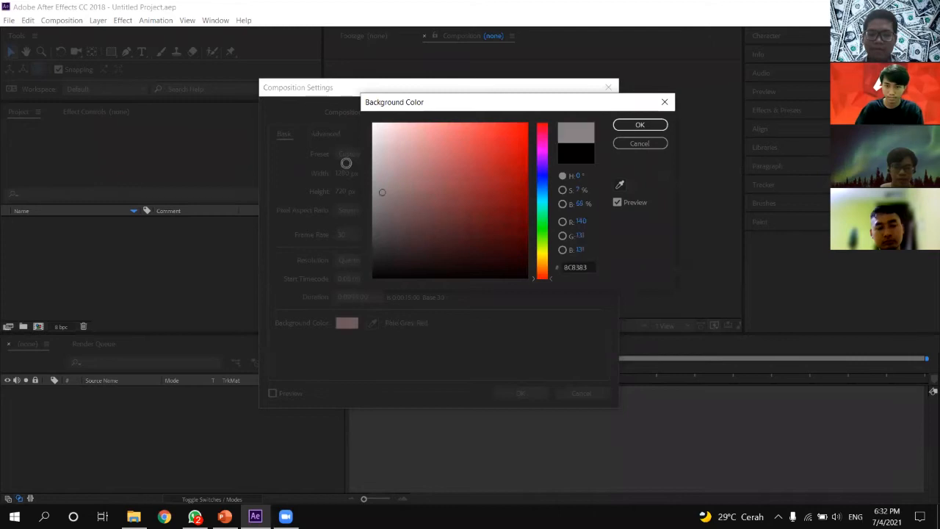
{"action": "left_click_drag", "start_coordinate": [397, 208], "coordinate": [319, 332]}
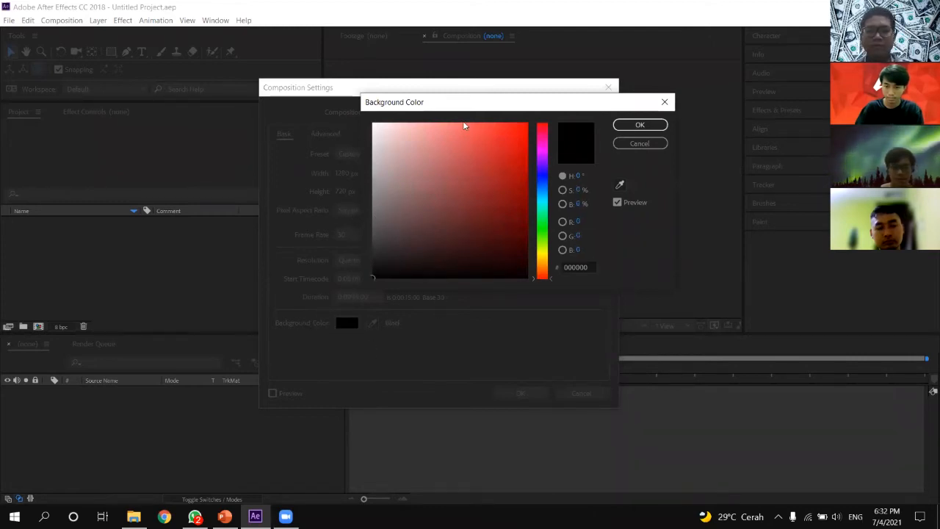
{"action": "left_click", "coordinate": [660, 126]}
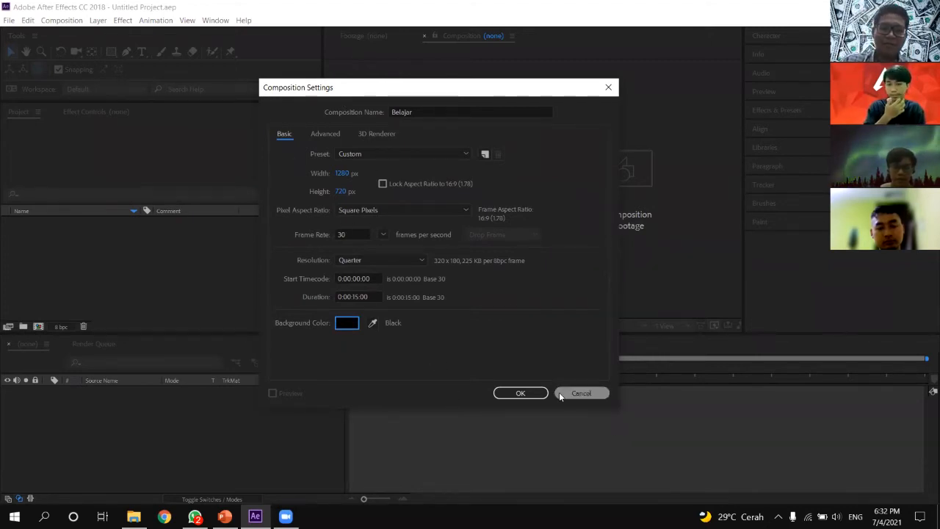
Accept the composition settings to create the Belajar composition.
{"action": "left_click", "coordinate": [516, 394]}
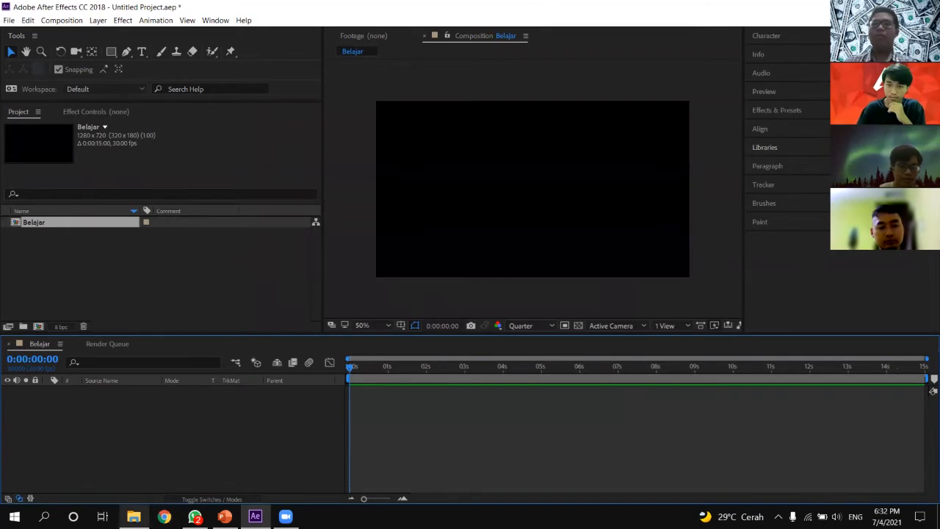
{"action": "key", "text": "alt+Tab"}
{"action": "left_click", "coordinate": [475, 259]}
{"action": "left_click_drag", "start_coordinate": [474, 259], "coordinate": [418, 141]}
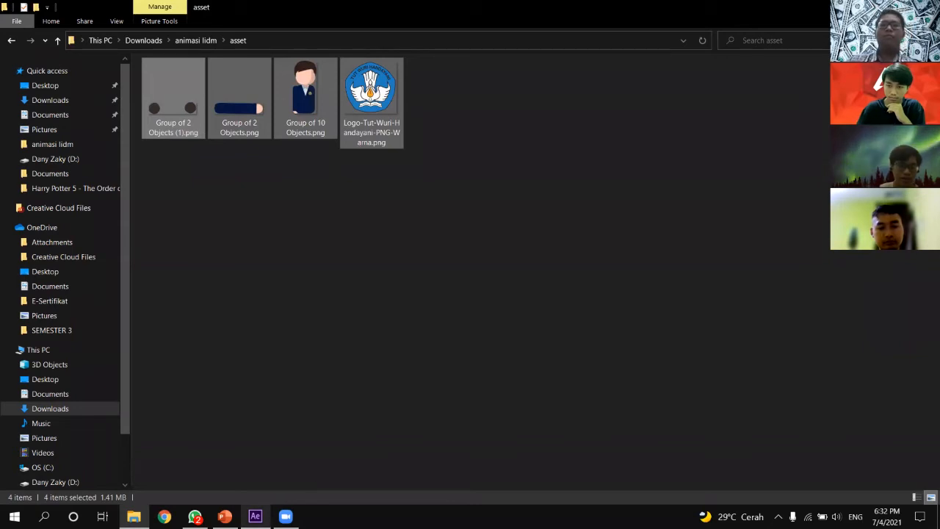
{"action": "left_click", "coordinate": [253, 452]}
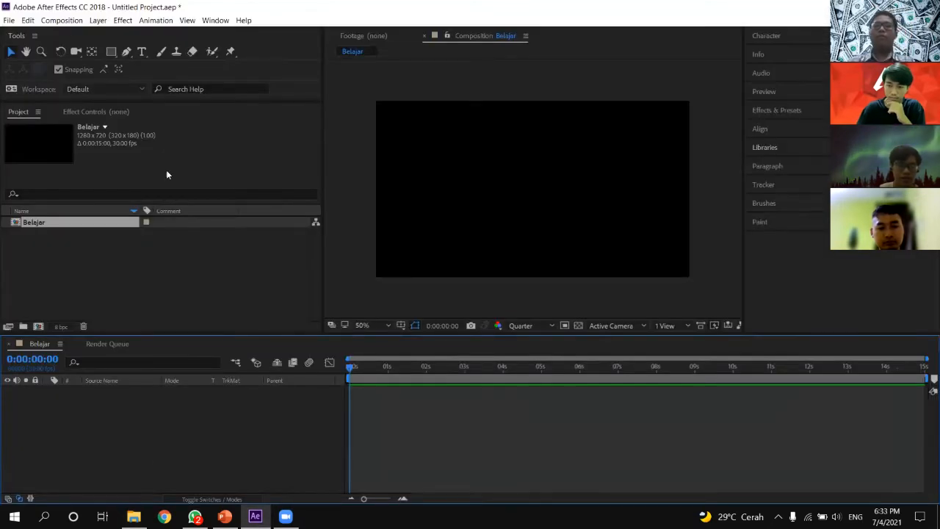
{"action": "left_click", "coordinate": [9, 21]}
{"action": "left_click", "coordinate": [22, 4]}
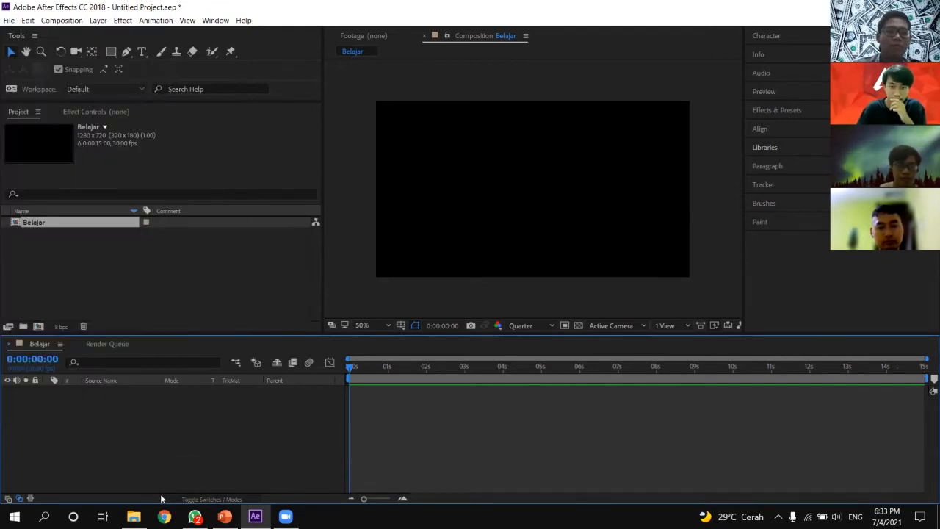
Import all four PNG images from the asset folder in File Explorer into the After Effects project.
{"action": "left_click", "coordinate": [133, 517]}
{"action": "left_click_drag", "start_coordinate": [538, 235], "coordinate": [163, 59]}
{"action": "left_click_drag", "start_coordinate": [304, 88], "coordinate": [90, 271]}
{"action": "left_click", "coordinate": [151, 304]}
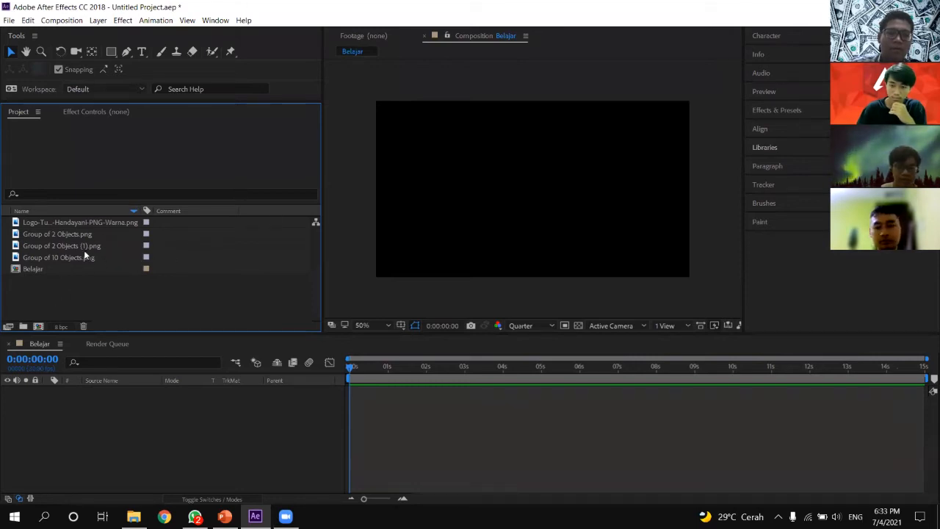
Create a project folder named Scene 1.
{"action": "left_click", "coordinate": [23, 326]}
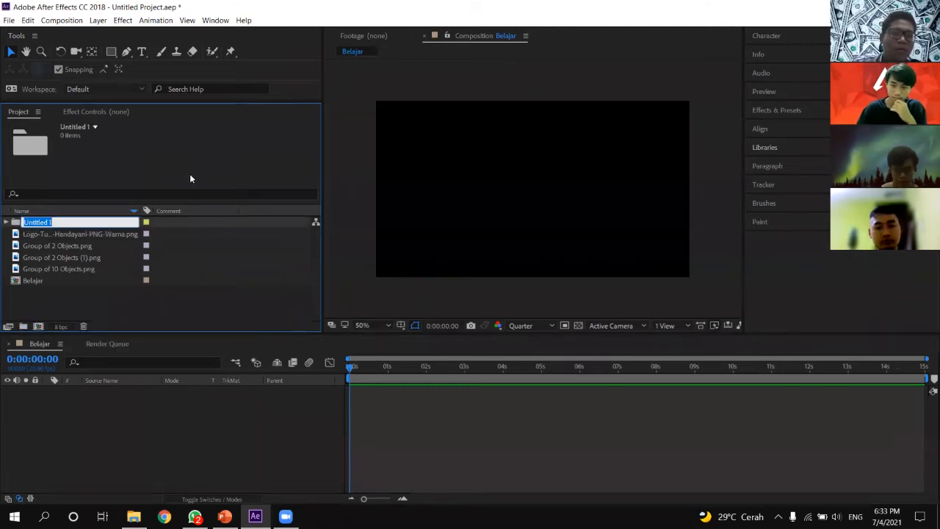
{"action": "type", "text": "S"}
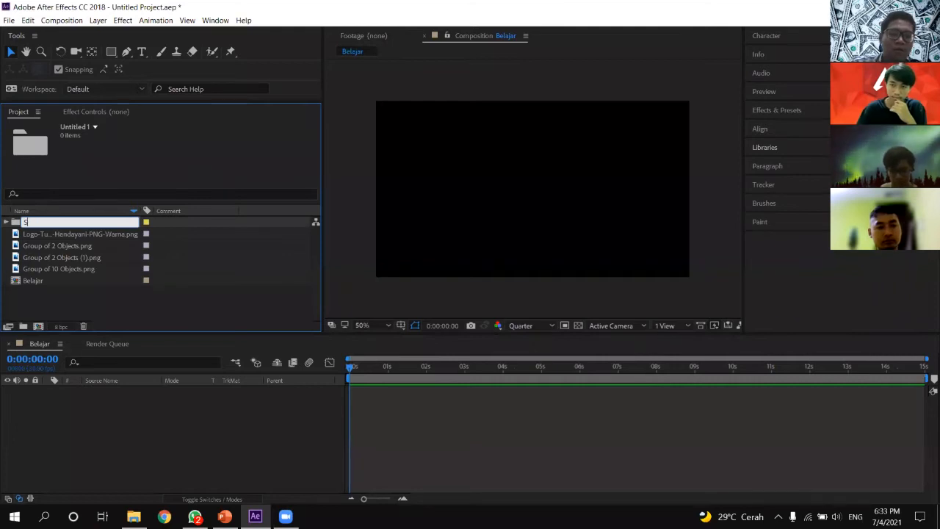
{"action": "type", "text": "cene 1"}
{"action": "key", "text": "Return"}
{"action": "left_click", "coordinate": [94, 301]}
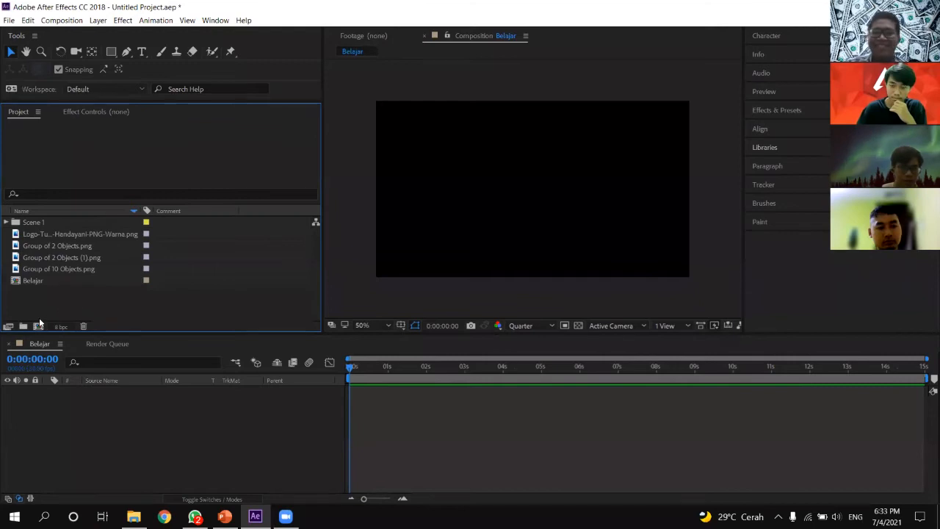
Add another project folder named Scene 2.
{"action": "left_click", "coordinate": [24, 326]}
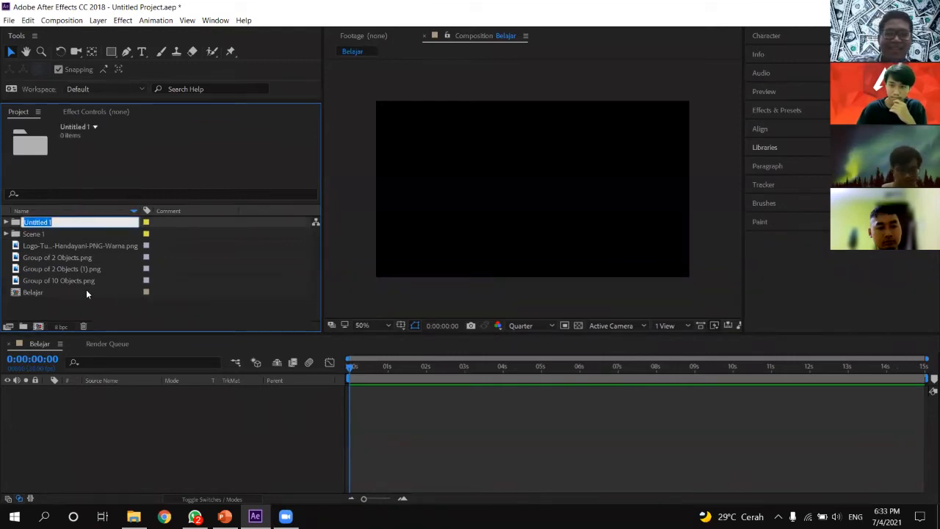
{"action": "type", "text": "Secen"}
{"action": "key", "text": "Return"}
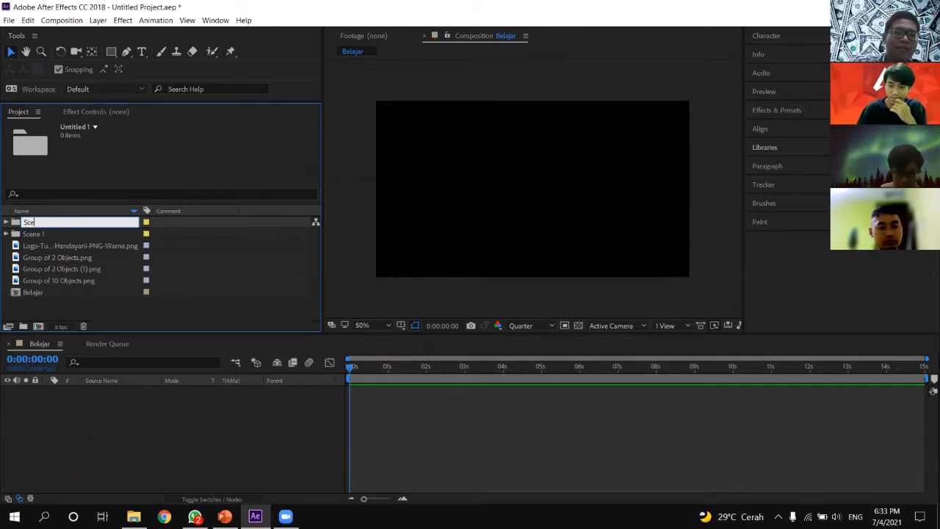
{"action": "type", "text": "2"}
{"action": "key", "text": "Return"}
Move the Logo-Tut-Wuri-Handayani-PNG-Warna.png image into the Scene 1 folder.
{"action": "left_click", "coordinate": [79, 281]}
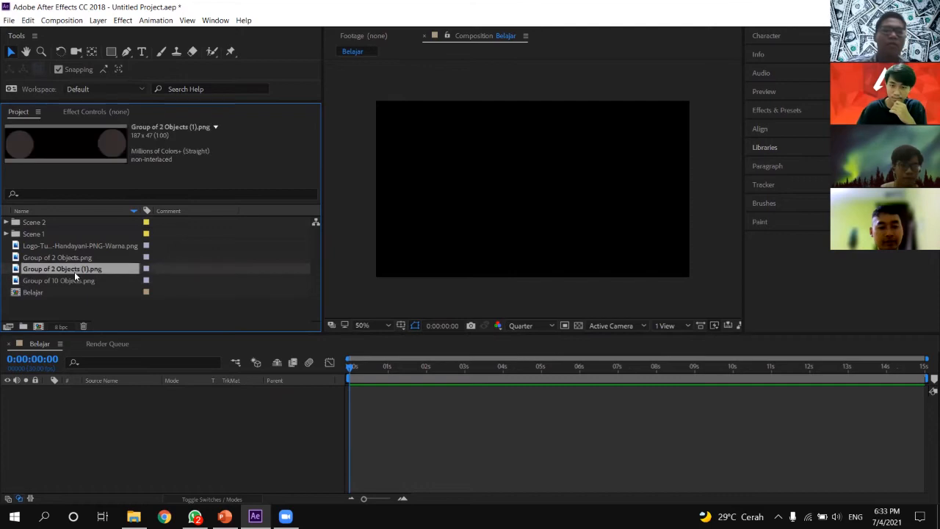
{"action": "left_click", "coordinate": [66, 246]}
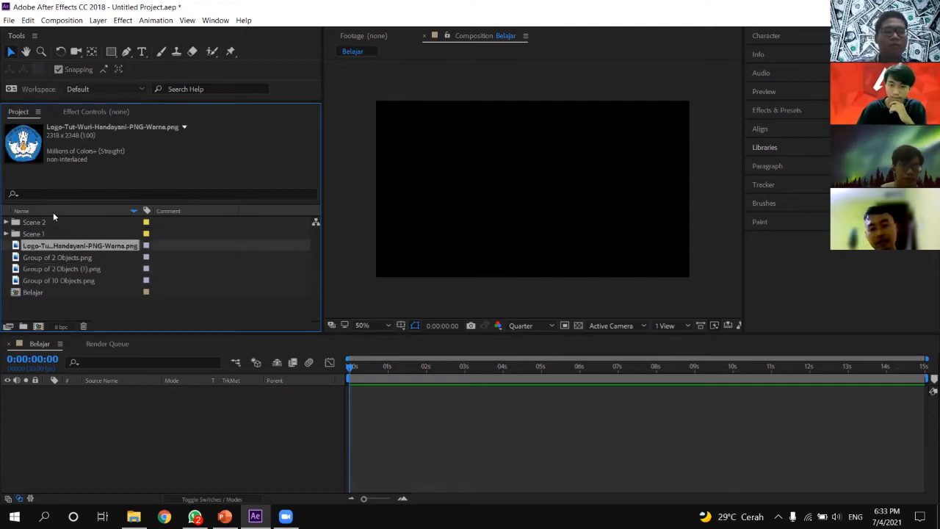
{"action": "mouse_move", "coordinate": [71, 243]}
{"action": "left_mouse_down"}
{"action": "mouse_move", "coordinate": [44, 233]}
{"action": "mouse_move", "coordinate": [56, 233]}
{"action": "left_mouse_up"}
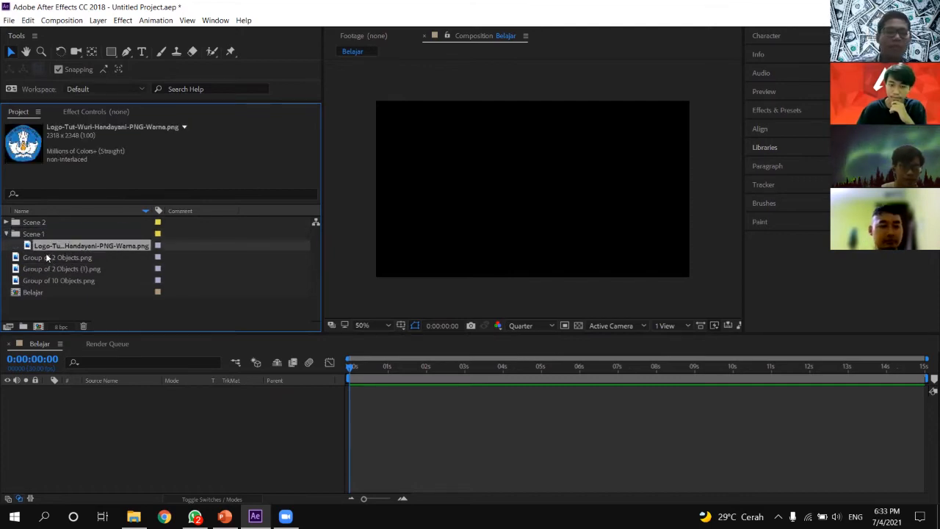
Move the three Group of Objects images into the Scene 2 folder and expand it to show its contents.
{"action": "left_click", "coordinate": [46, 257]}
{"action": "left_click", "coordinate": [46, 281], "text": "shift"}
{"action": "left_click_drag", "start_coordinate": [45, 280], "coordinate": [36, 223]}
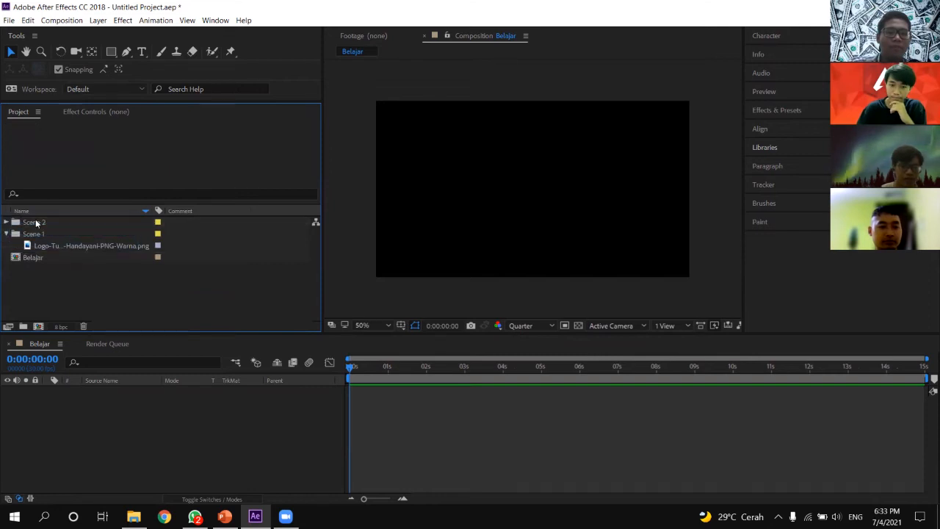
{"action": "left_click", "coordinate": [6, 222]}
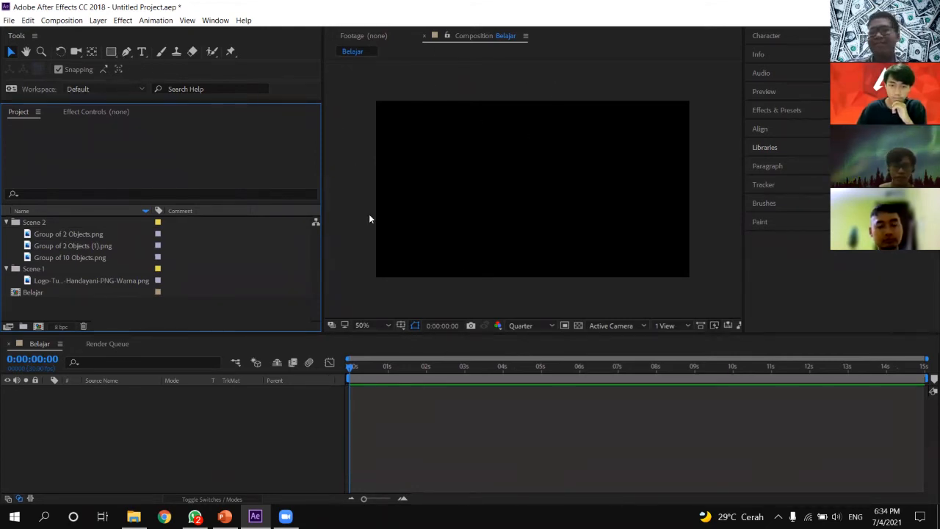
Look over the available shape tools, and draw a rectangle slightly larger than the frame so it covers the whole composition.
{"action": "left_click", "coordinate": [111, 51]}
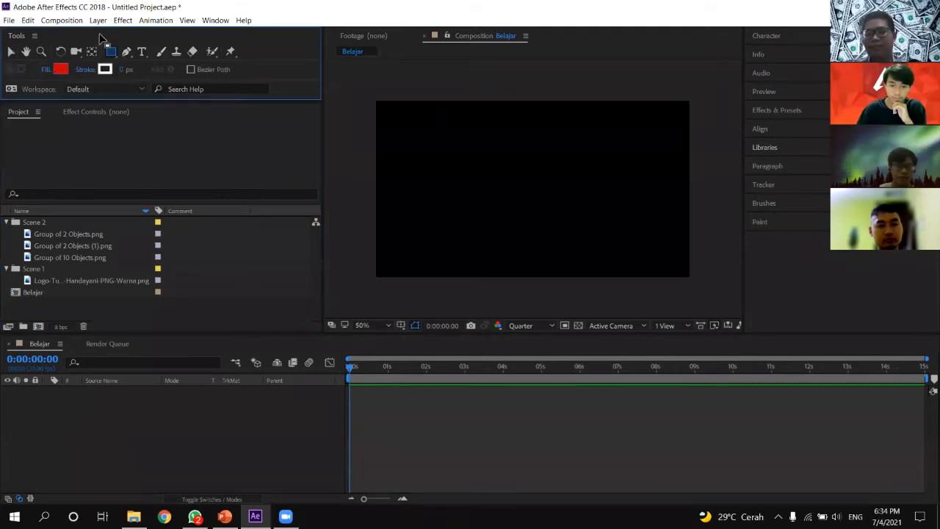
{"action": "left_click", "coordinate": [12, 53]}
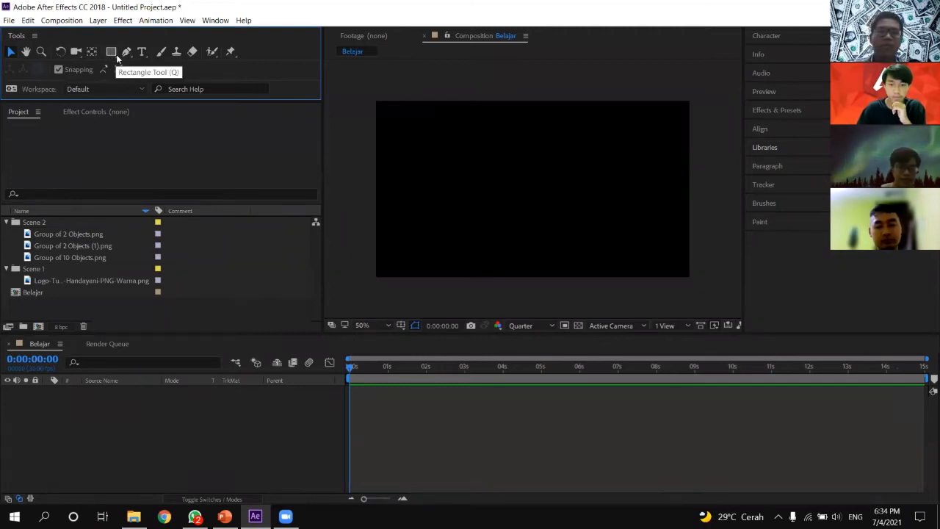
{"action": "left_click", "coordinate": [115, 54]}
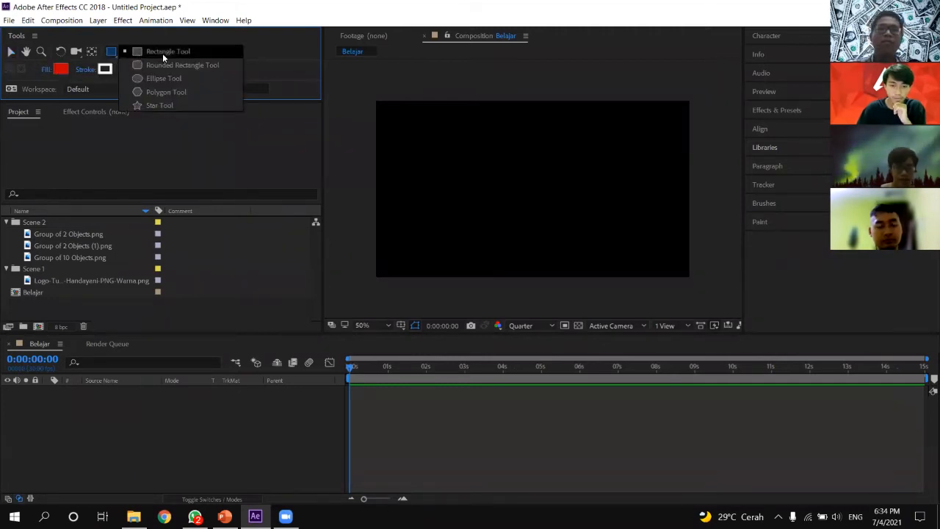
{"action": "left_click", "coordinate": [119, 41]}
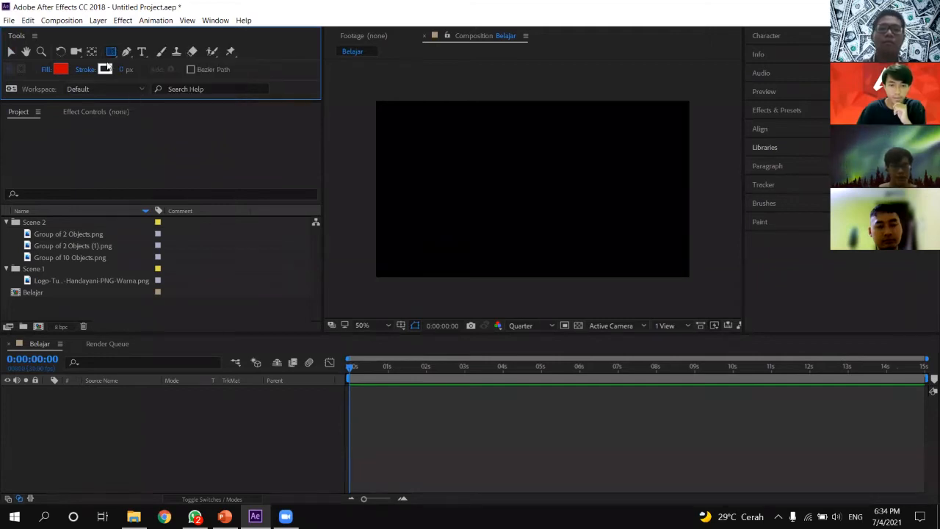
{"action": "left_click", "coordinate": [113, 57]}
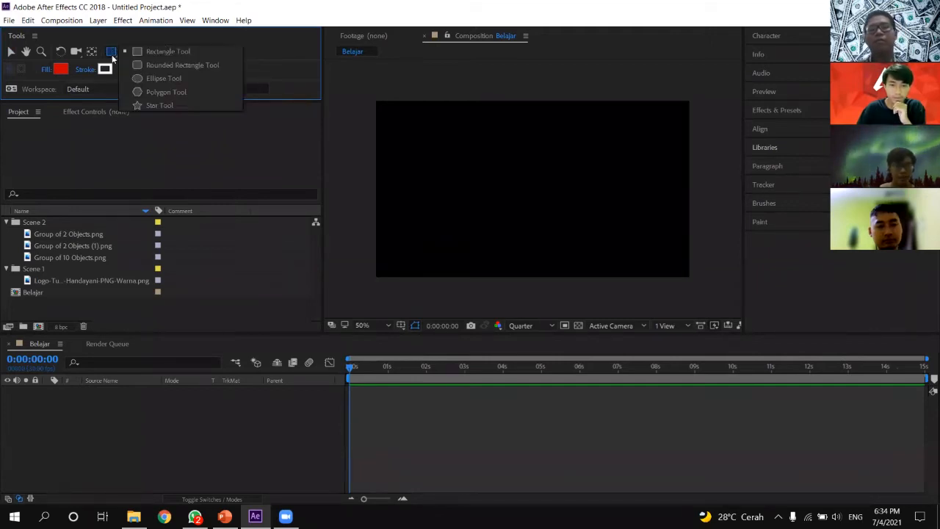
{"action": "left_click", "coordinate": [182, 51]}
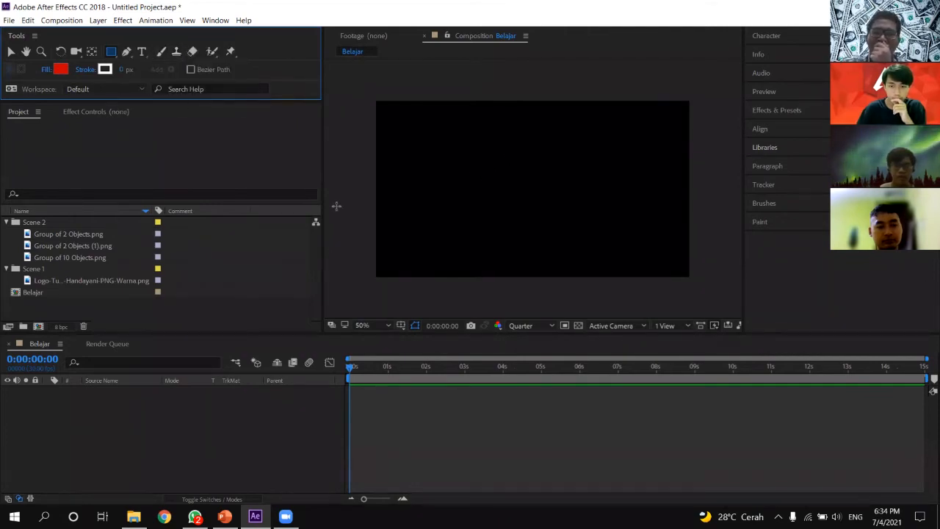
{"action": "mouse_move", "coordinate": [372, 94]}
{"action": "left_mouse_down"}
{"action": "mouse_move", "coordinate": [466, 189]}
{"action": "mouse_move", "coordinate": [708, 272]}
{"action": "mouse_move", "coordinate": [697, 279]}
{"action": "left_mouse_up"}
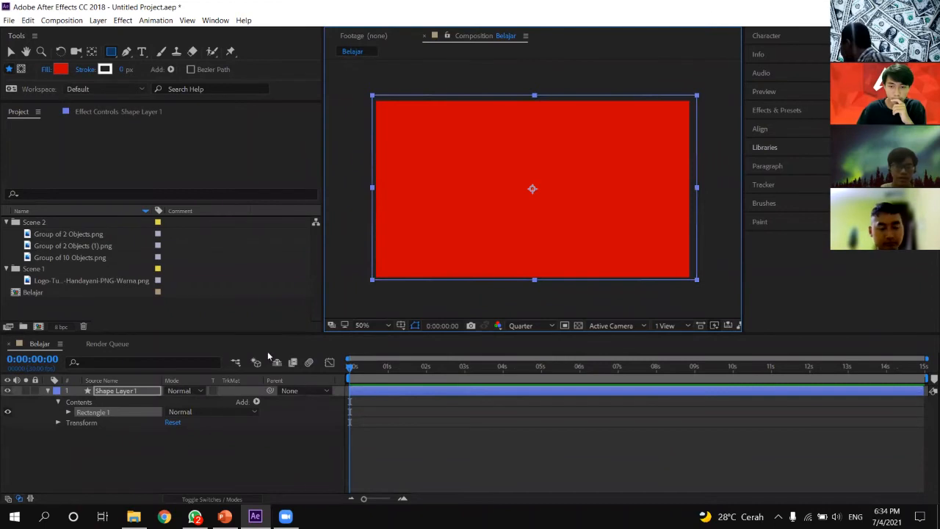
Change the rectangle's fill color to light gray (E3E3E3).
{"action": "left_click", "coordinate": [60, 69]}
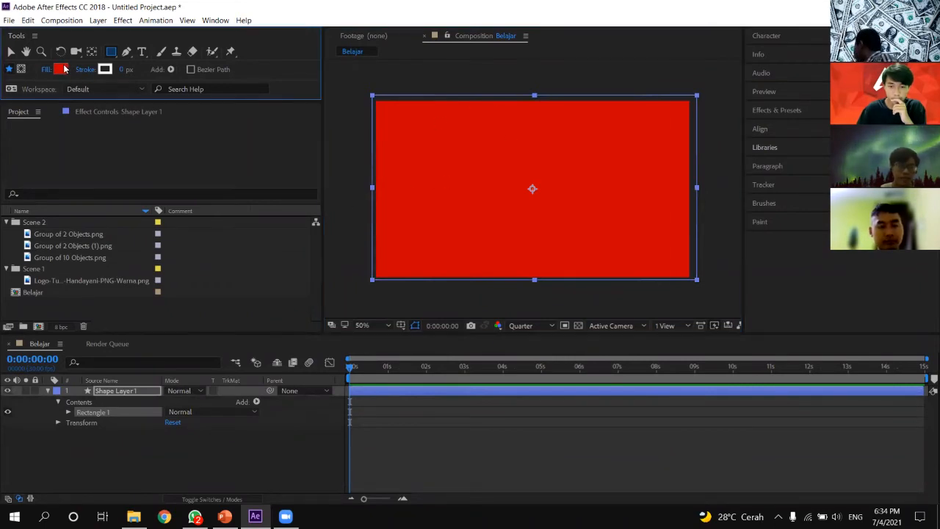
{"action": "left_click_drag", "start_coordinate": [385, 155], "coordinate": [367, 178]}
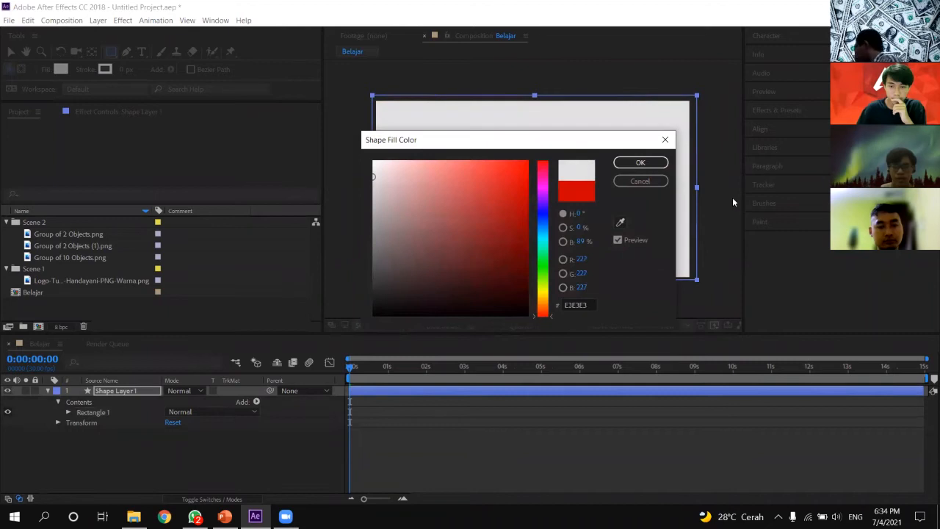
{"action": "left_click", "coordinate": [640, 164]}
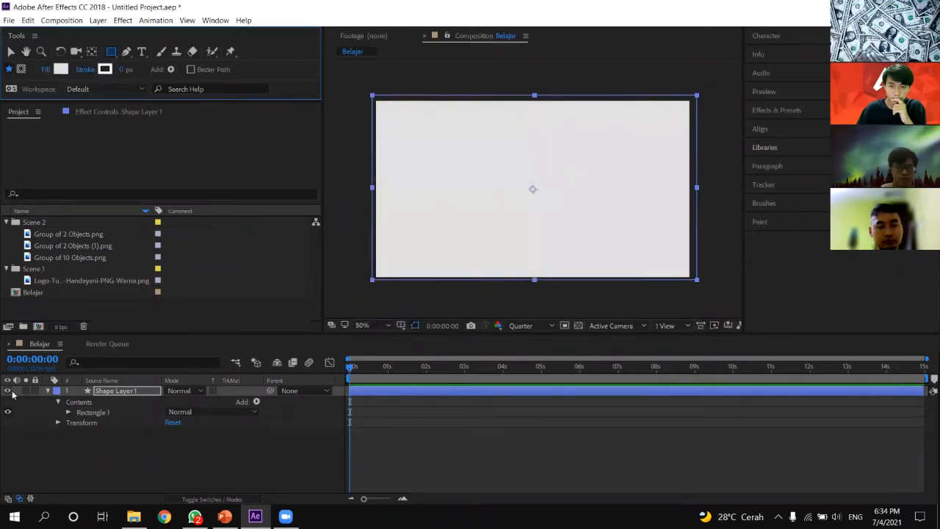
Collapse the shape layer's properties, rename the layer BG 1, and return to the Selection tool.
{"action": "left_click", "coordinate": [48, 391]}
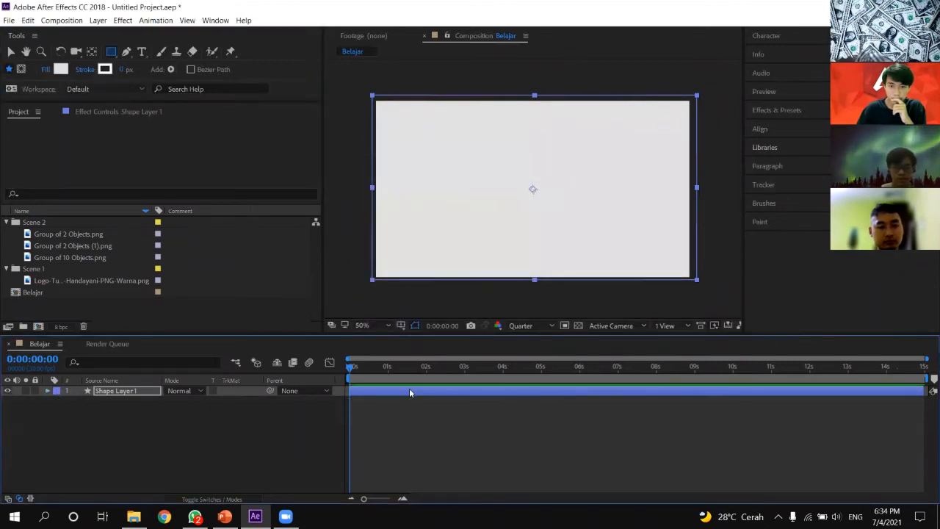
{"action": "right_click", "coordinate": [111, 391]}
{"action": "left_click", "coordinate": [188, 498]}
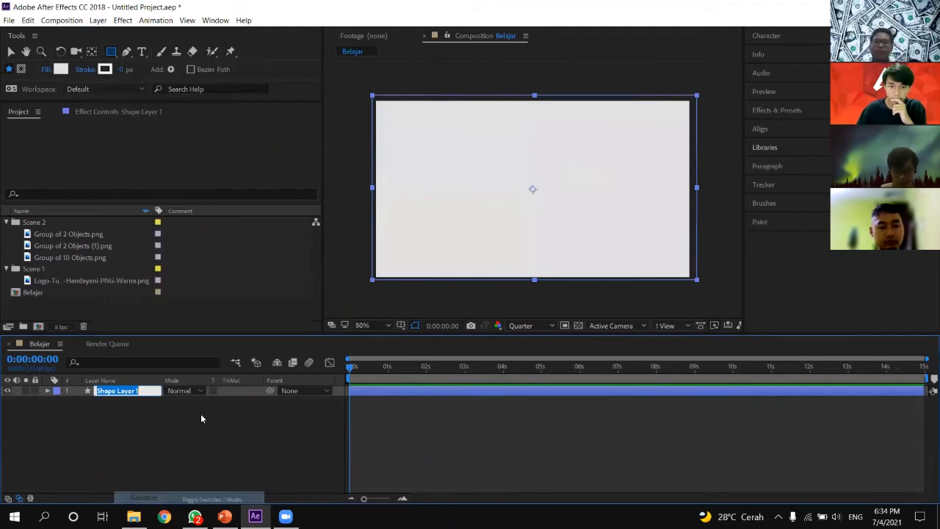
{"action": "type", "text": "BG"}
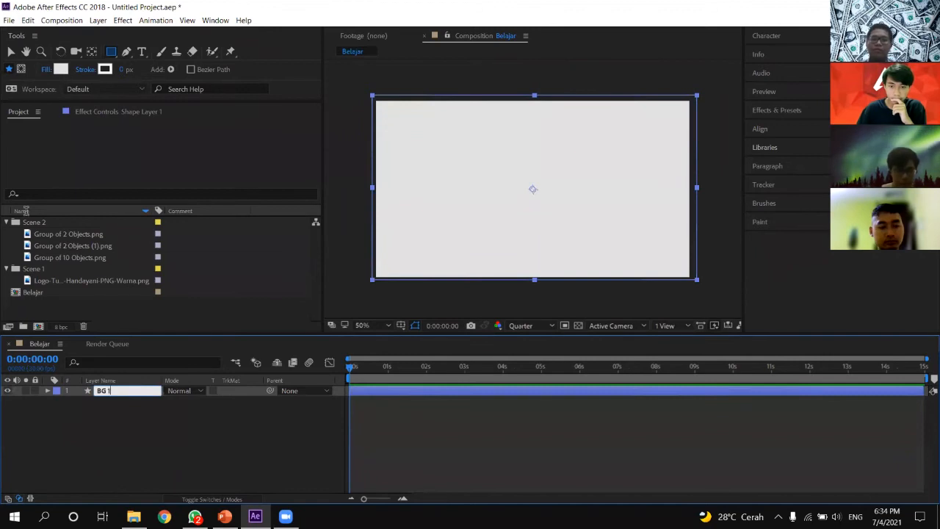
{"action": "left_click", "coordinate": [11, 51]}
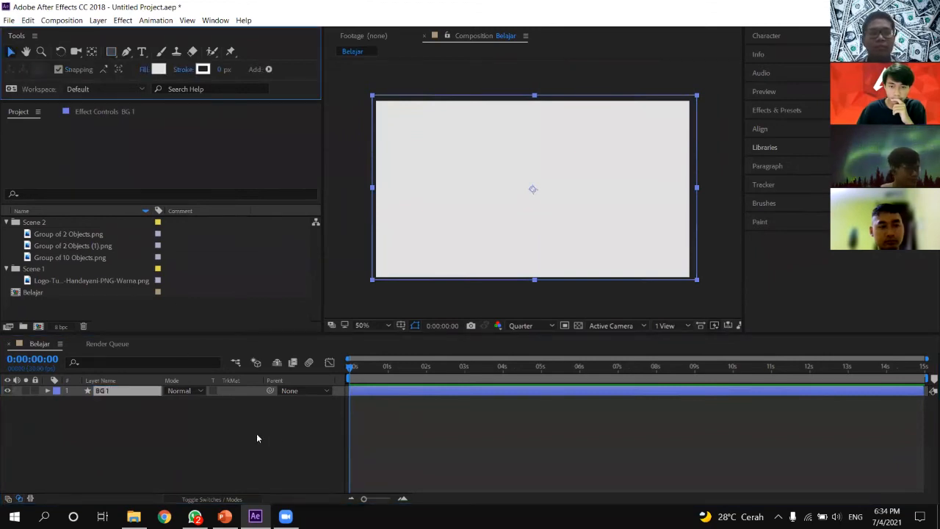
Scrub through the opening of the timeline to check the BG 1 layer, and return the playhead to the start.
{"action": "left_click", "coordinate": [237, 450]}
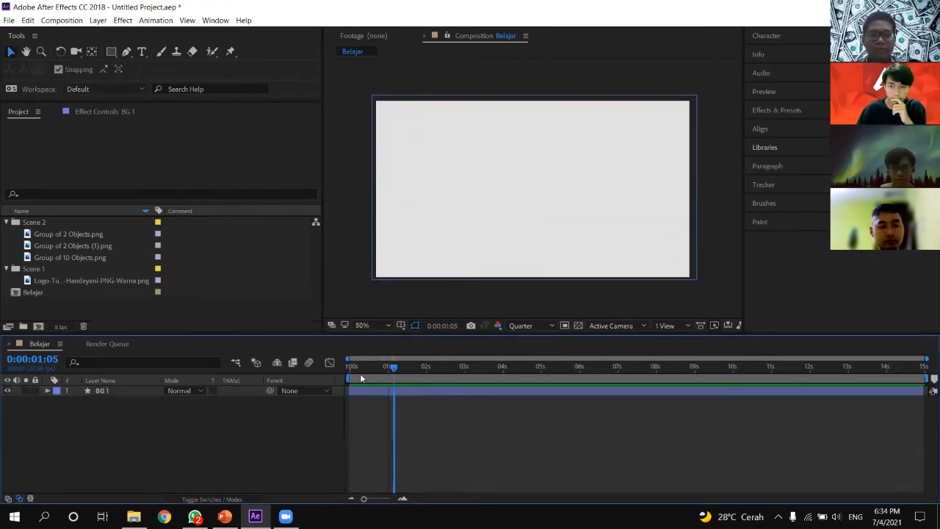
{"action": "key", "text": "space"}
{"action": "left_click", "coordinate": [405, 369]}
{"action": "left_click_drag", "start_coordinate": [374, 369], "coordinate": [349, 369]}
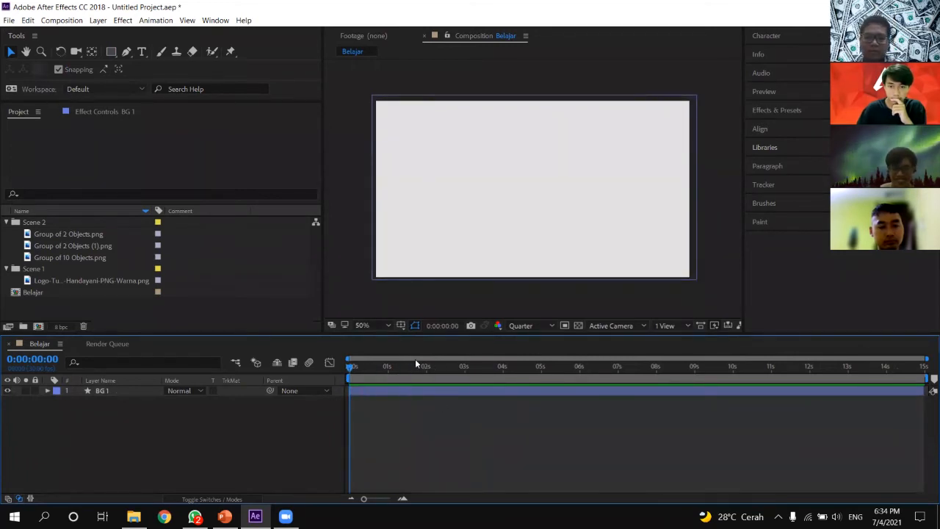
{"action": "left_click", "coordinate": [147, 391]}
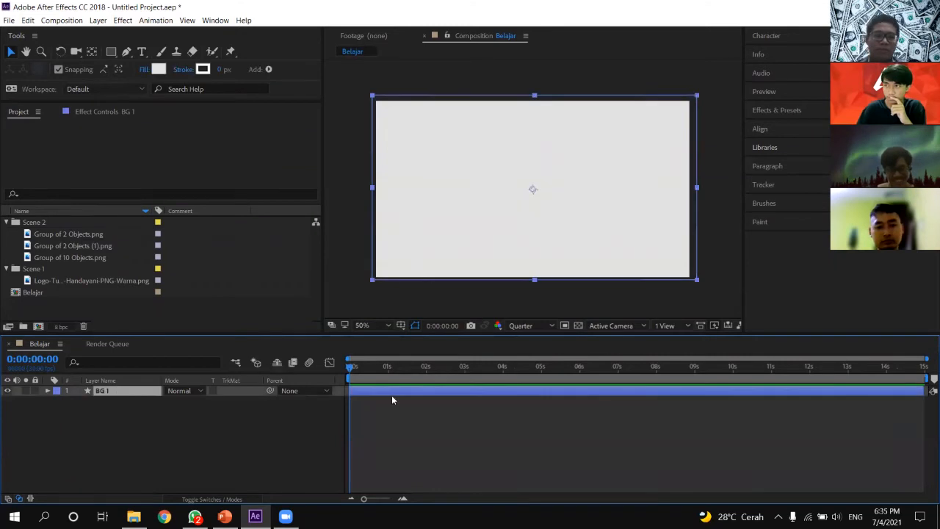
{"action": "left_click", "coordinate": [398, 418]}
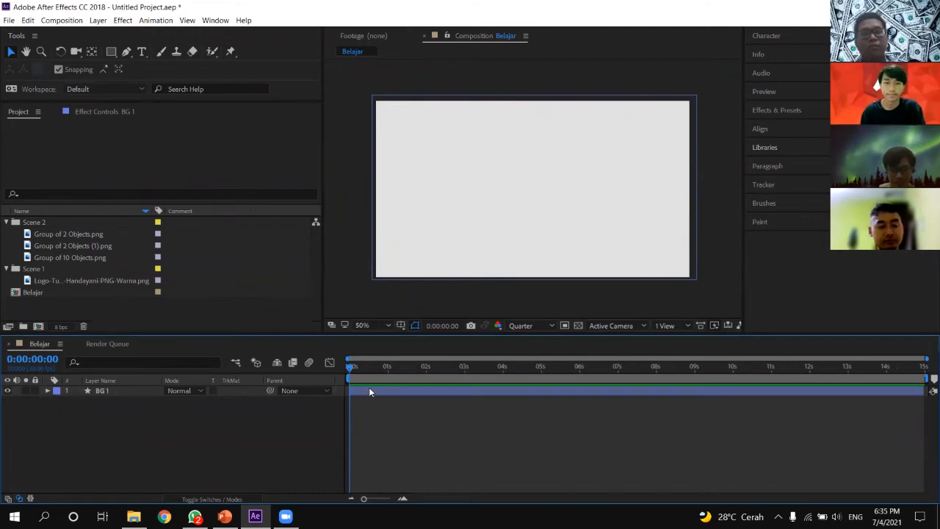
Inspect the imported logo and the Scene 2 images in the project.
{"action": "left_click", "coordinate": [74, 281]}
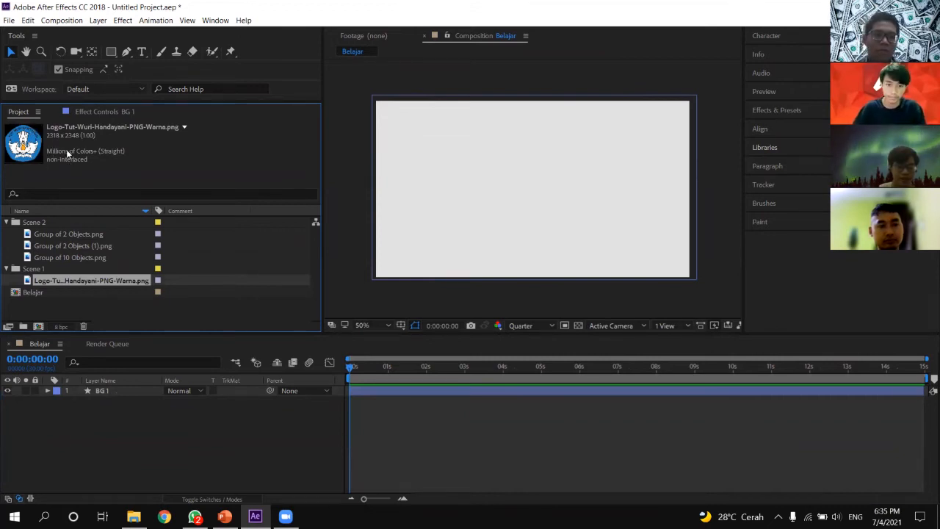
{"action": "left_click", "coordinate": [66, 257]}
{"action": "left_click", "coordinate": [57, 244]}
{"action": "left_click", "coordinate": [56, 258]}
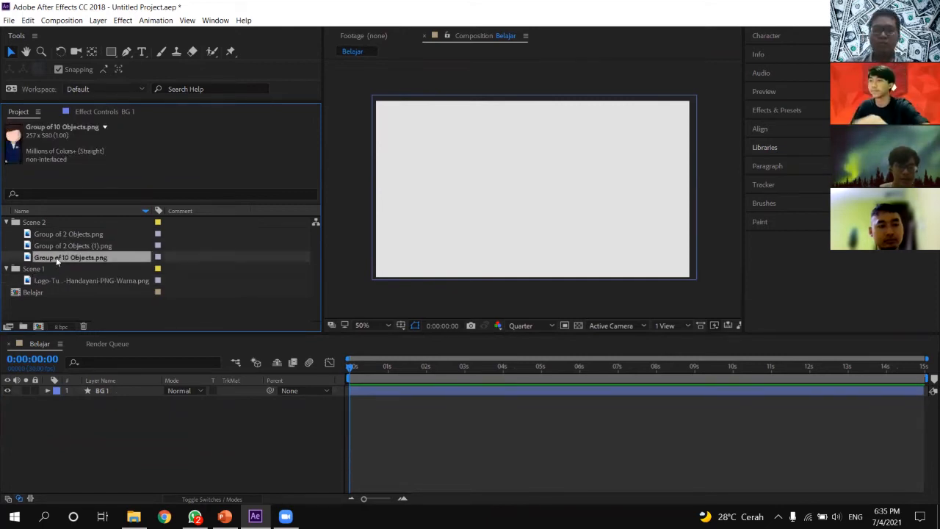
Split the BG 1 layer at 0:00:04:28 to make a separate second background layer.
{"action": "left_click", "coordinate": [97, 270]}
{"action": "left_click_drag", "start_coordinate": [375, 365], "coordinate": [541, 356]}
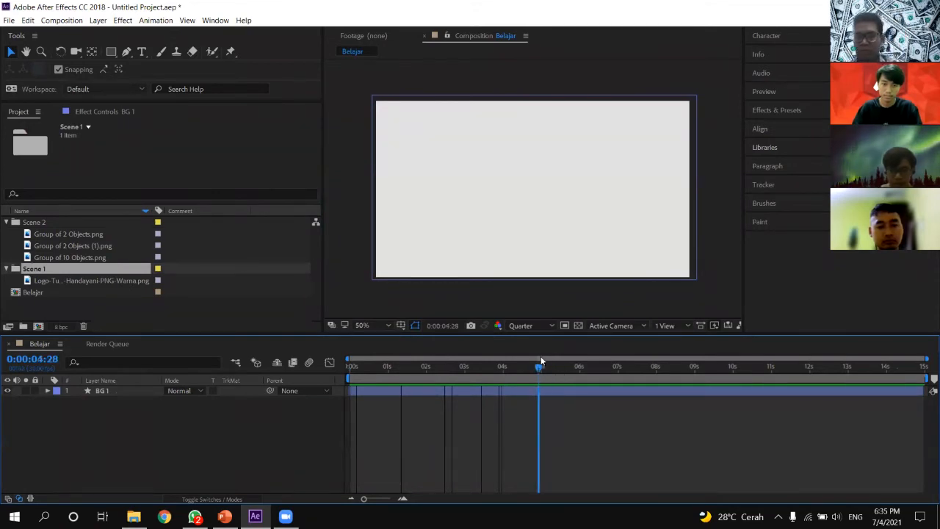
{"action": "left_click", "coordinate": [509, 391]}
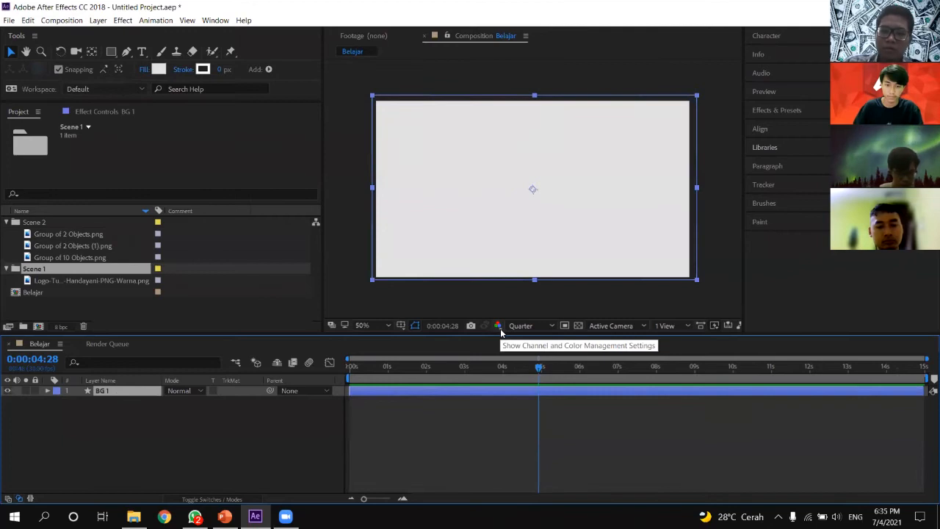
{"action": "key", "text": "ctrl+shift+d"}
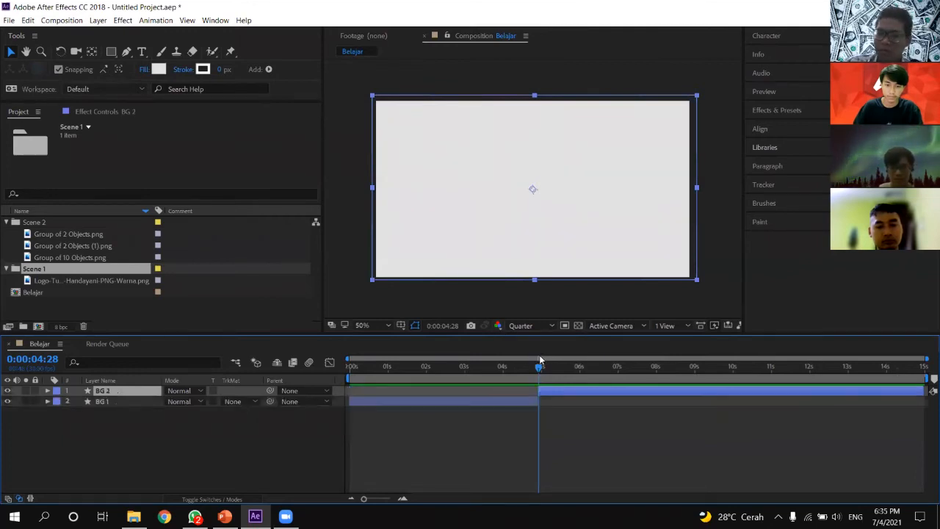
{"action": "left_click", "coordinate": [650, 451]}
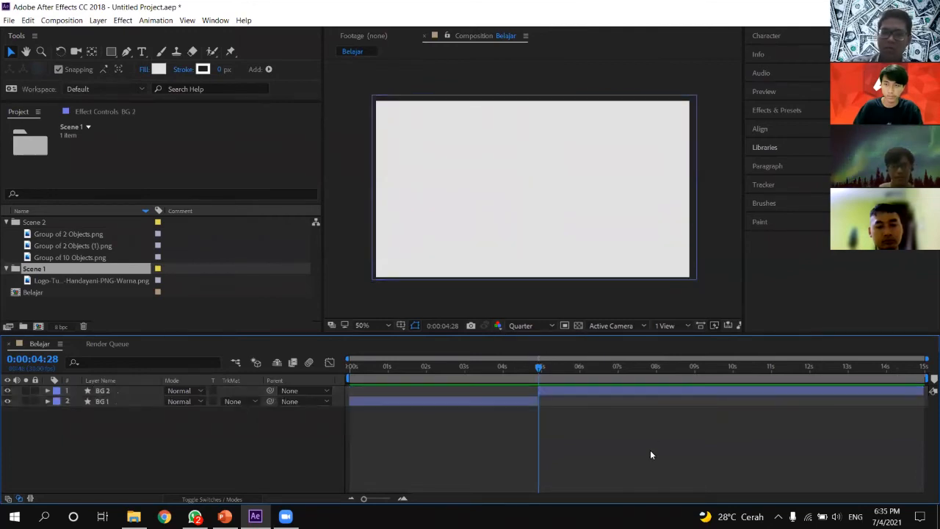
Move the playhead to 0:00:05:04 and change the BG 2 layer's fill color to teal (00B7B0).
{"action": "left_click", "coordinate": [536, 397]}
{"action": "left_click", "coordinate": [553, 394]}
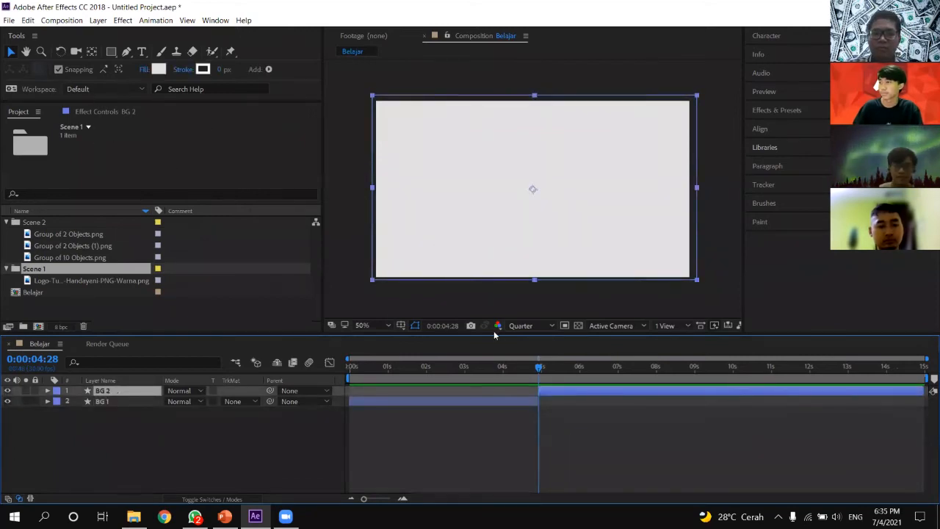
{"action": "key", "text": "Page_Down"}
{"action": "key", "text": "Page_Down"}
{"action": "key", "text": "Page_Down"}
{"action": "key", "text": "Page_Down"}
{"action": "key", "text": "Page_Down"}
{"action": "key", "text": "Page_Down"}
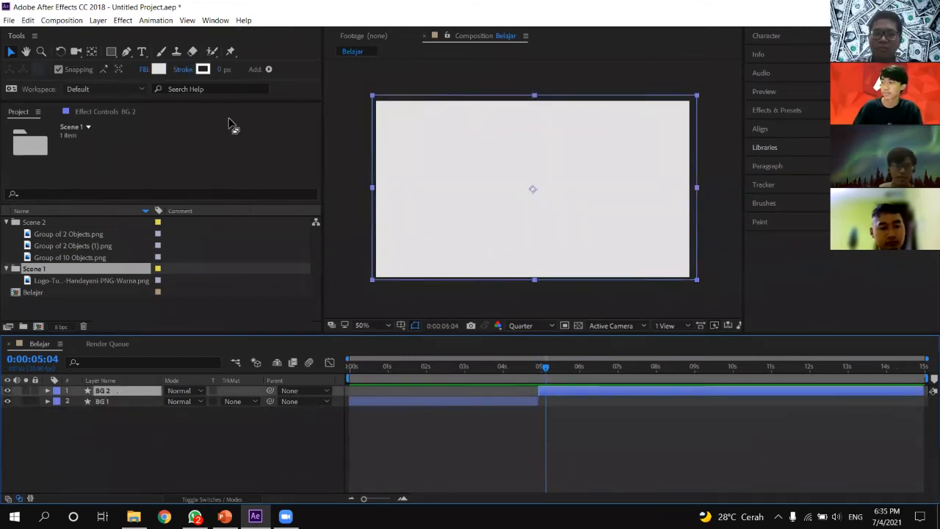
{"action": "left_click", "coordinate": [159, 69]}
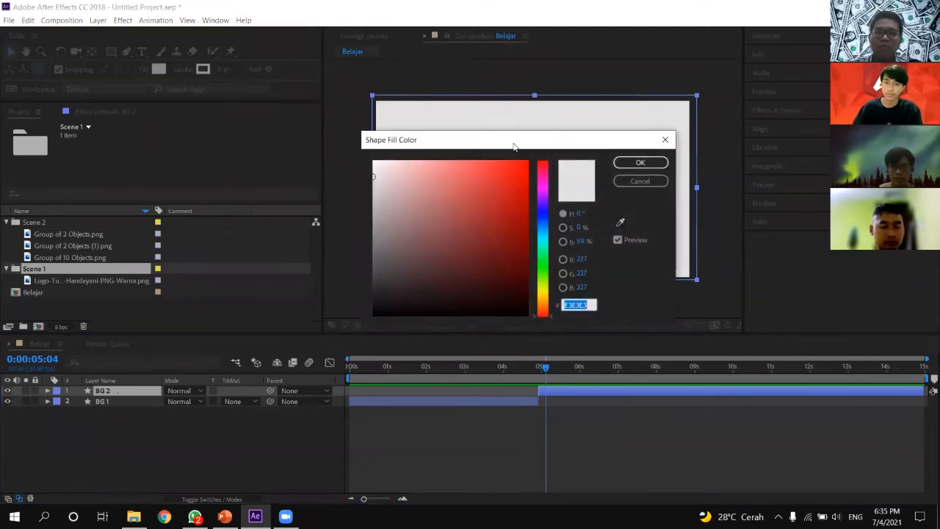
{"action": "type", "text": "00B7B0"}
{"action": "key", "text": "Tab"}
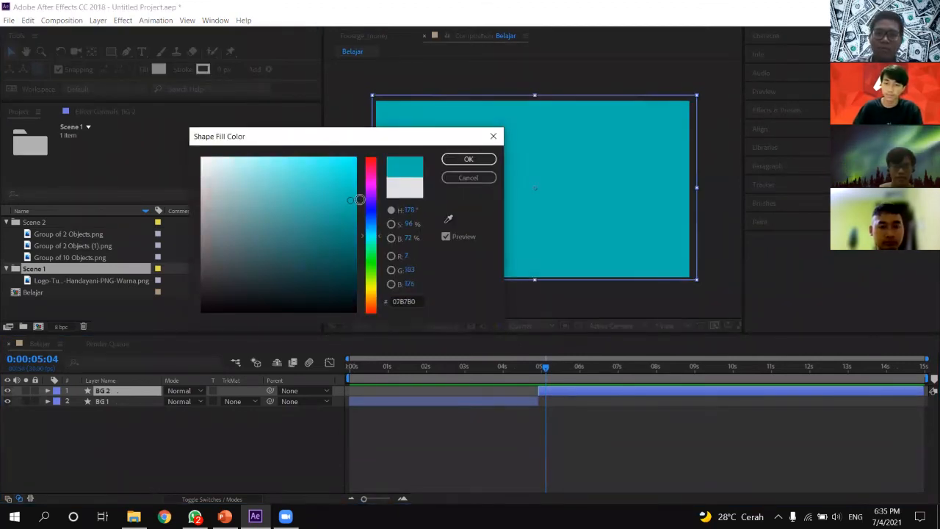
{"action": "left_click", "coordinate": [470, 160]}
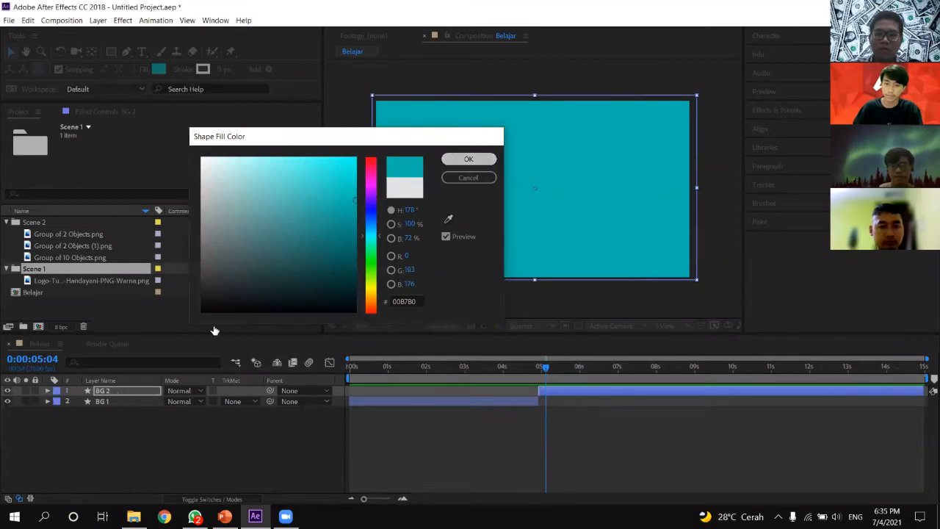
Preview the opening background section from the beginning of the timeline, and return the playhead to the start.
{"action": "left_click_drag", "start_coordinate": [544, 366], "coordinate": [341, 409]}
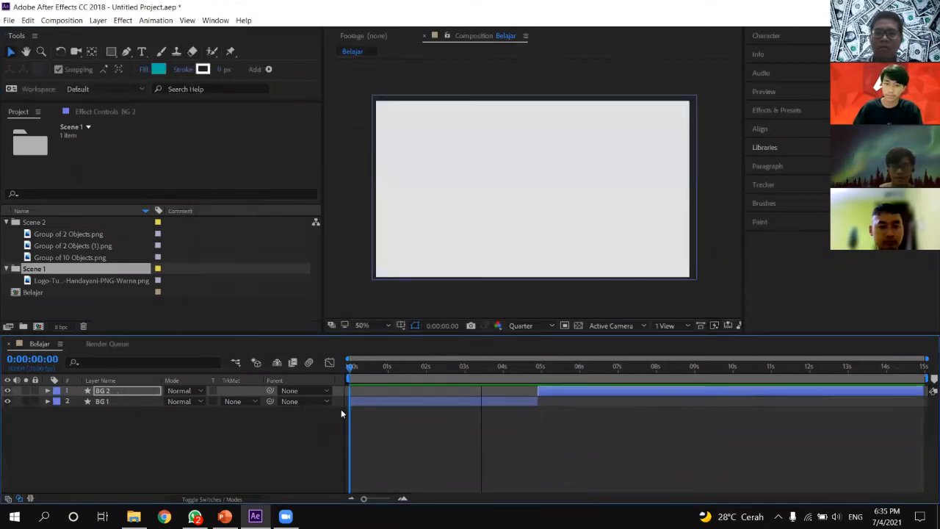
{"action": "left_click", "coordinate": [415, 423]}
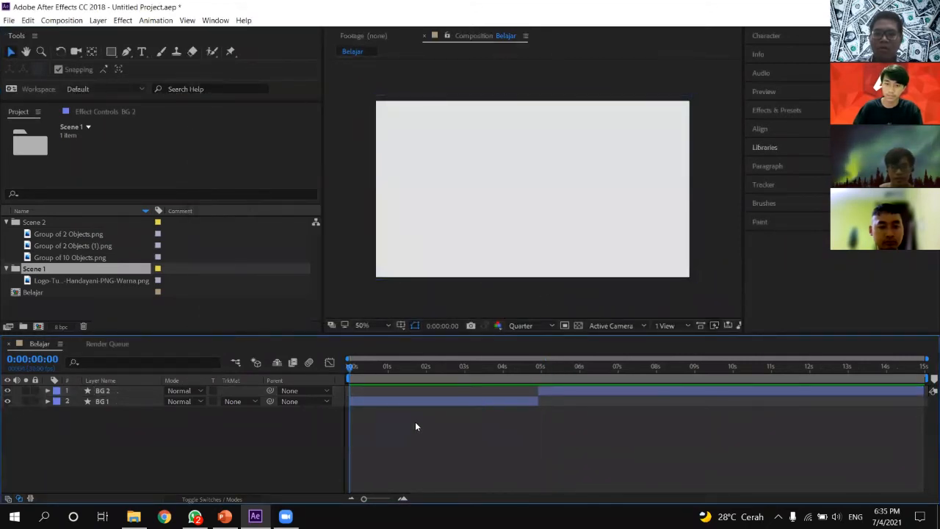
{"action": "key", "text": "space"}
{"action": "left_click_drag", "start_coordinate": [356, 369], "coordinate": [504, 426]}
{"action": "key", "text": "space"}
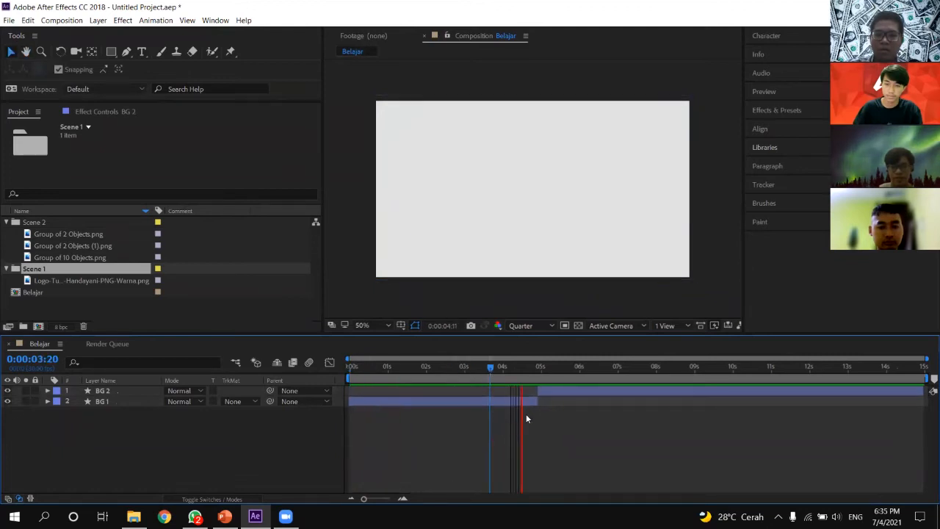
{"action": "key", "text": "space"}
{"action": "key", "text": "Home"}
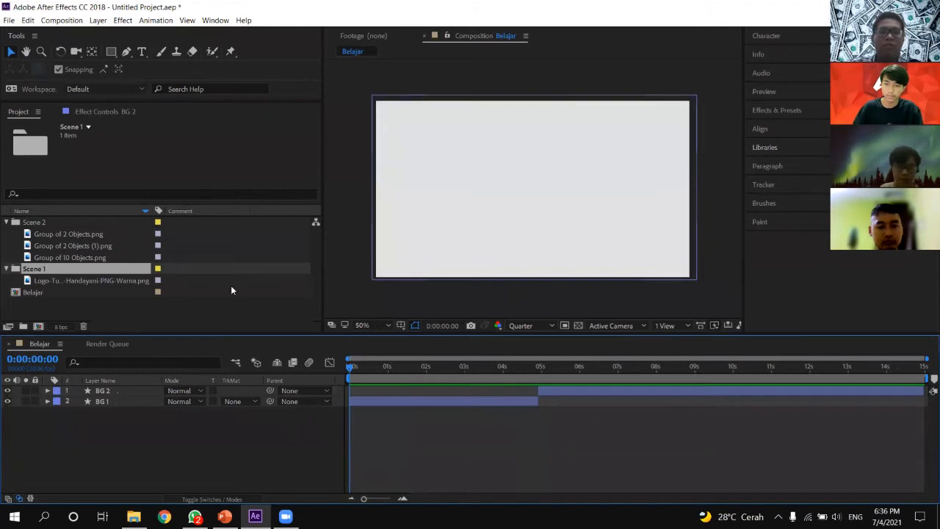
Add the Scene 1 logo image to the center of the composition and scale it down to about 12.8%.
{"action": "left_click", "coordinate": [73, 280]}
{"action": "left_click_drag", "start_coordinate": [98, 283], "coordinate": [524, 213]}
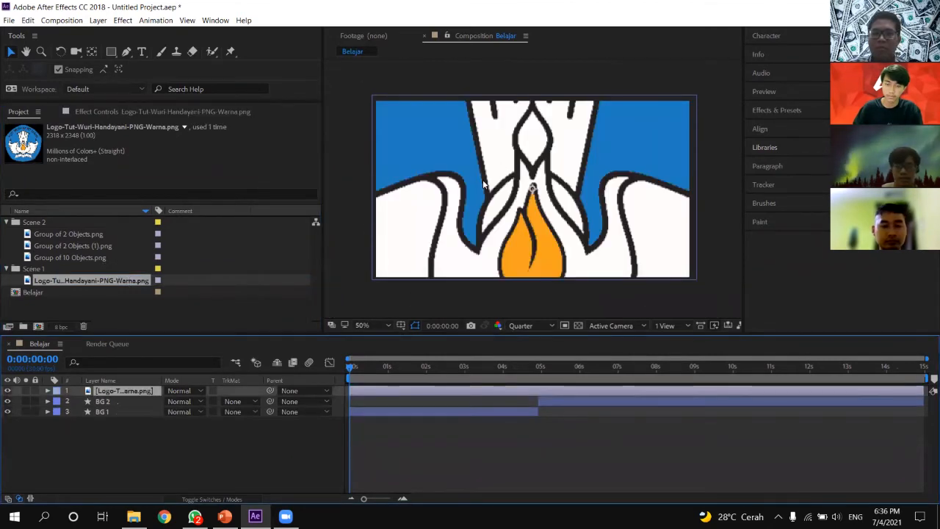
{"action": "scroll", "coordinate": [535, 153], "scroll_direction": "down", "scroll_amount": 4}
{"action": "scroll", "coordinate": [569, 184], "scroll_direction": "up", "scroll_amount": 1}
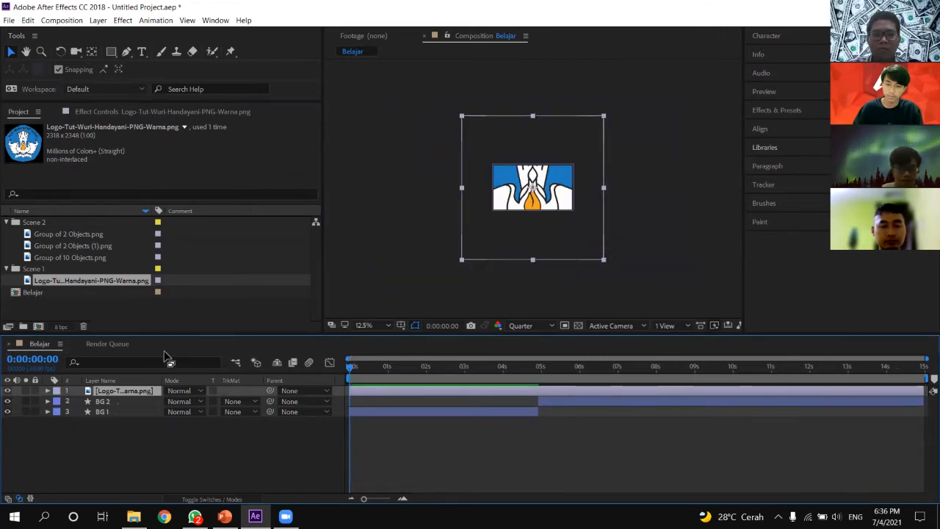
{"action": "left_click_drag", "start_coordinate": [606, 116], "coordinate": [550, 180]}
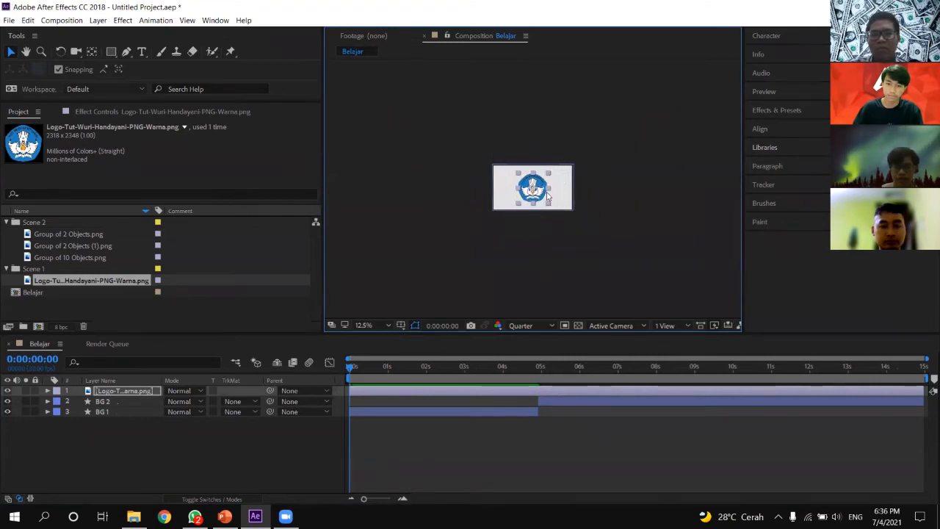
{"action": "scroll", "coordinate": [551, 179], "scroll_direction": "up", "scroll_amount": 2}
{"action": "left_click_drag", "start_coordinate": [591, 125], "coordinate": [573, 146]}
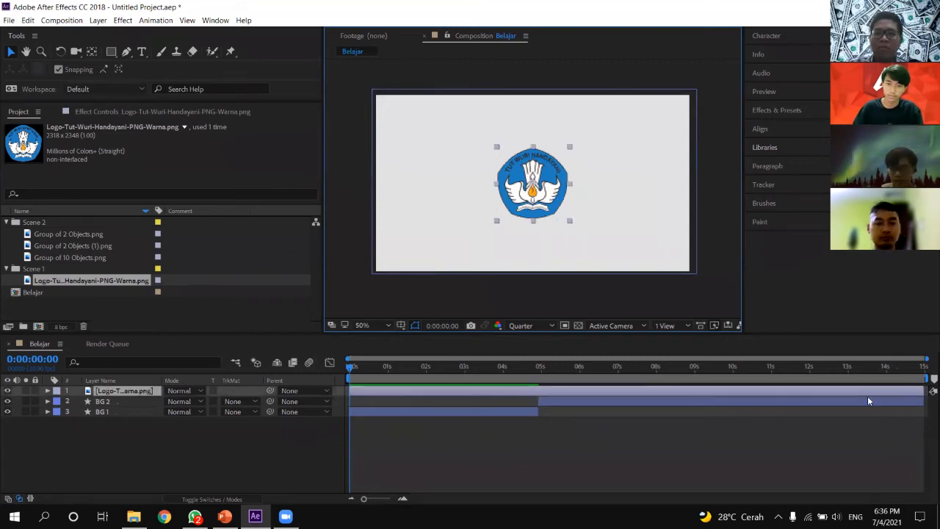
Trim the logo layer to end at about 4.5 seconds and move the BG 2 layer above it.
{"action": "left_click_drag", "start_coordinate": [923, 391], "coordinate": [523, 392]}
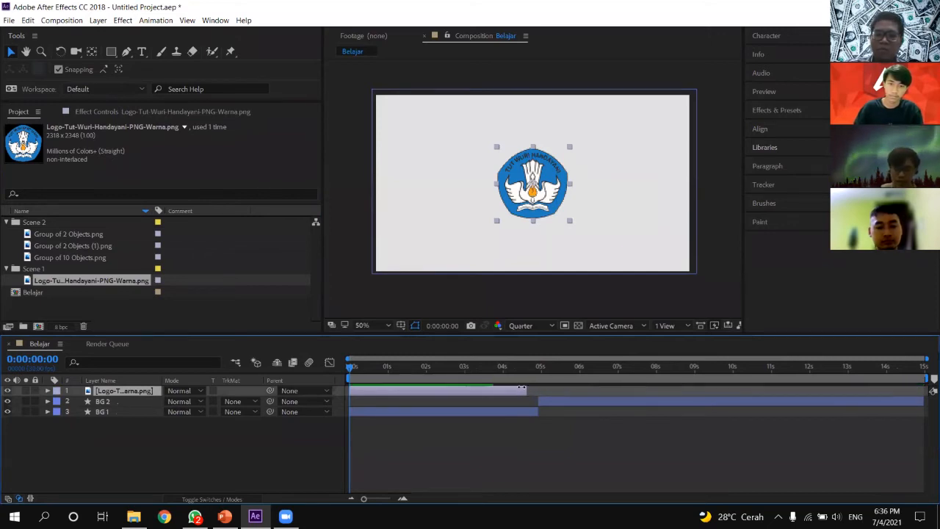
{"action": "left_click_drag", "start_coordinate": [353, 365], "coordinate": [533, 367]}
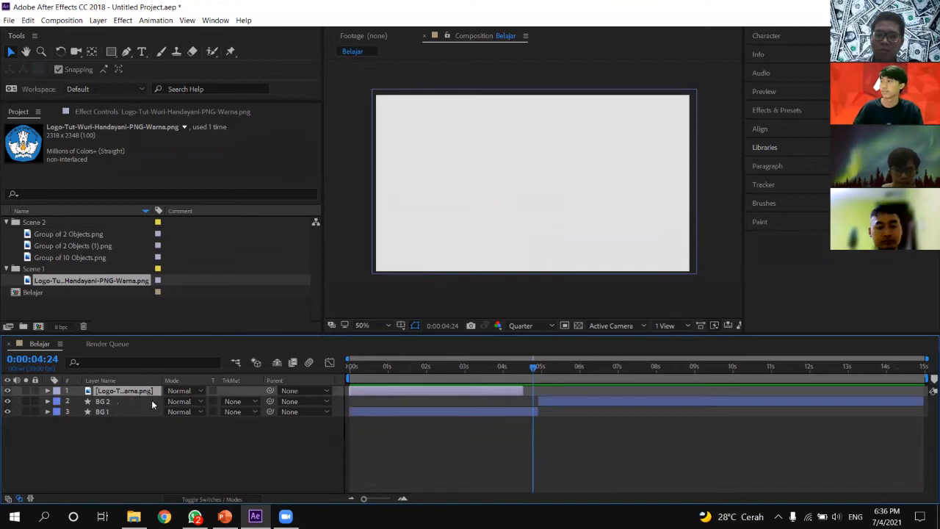
{"action": "left_click", "coordinate": [107, 401]}
{"action": "left_click_drag", "start_coordinate": [106, 402], "coordinate": [107, 388]}
{"action": "left_click", "coordinate": [526, 430]}
{"action": "left_click", "coordinate": [496, 401]}
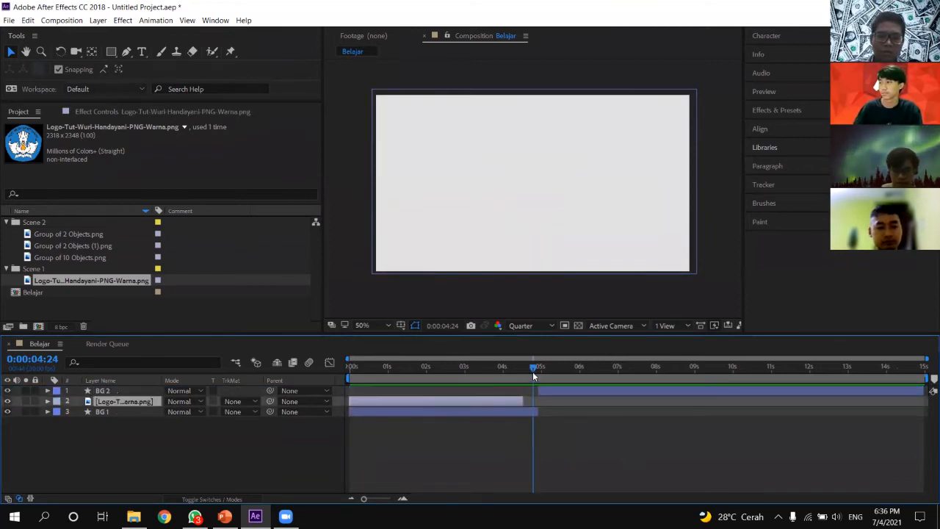
Extend the logo layer's end to line up with the end of the BG 1 layer.
{"action": "left_click_drag", "start_coordinate": [532, 370], "coordinate": [494, 373]}
{"action": "left_click_drag", "start_coordinate": [524, 402], "coordinate": [558, 402]}
{"action": "left_click_drag", "start_coordinate": [499, 367], "coordinate": [536, 404]}
Scrub back to the start of the timeline and play the logo scene to check it.
{"action": "left_click_drag", "start_coordinate": [526, 366], "coordinate": [377, 393]}
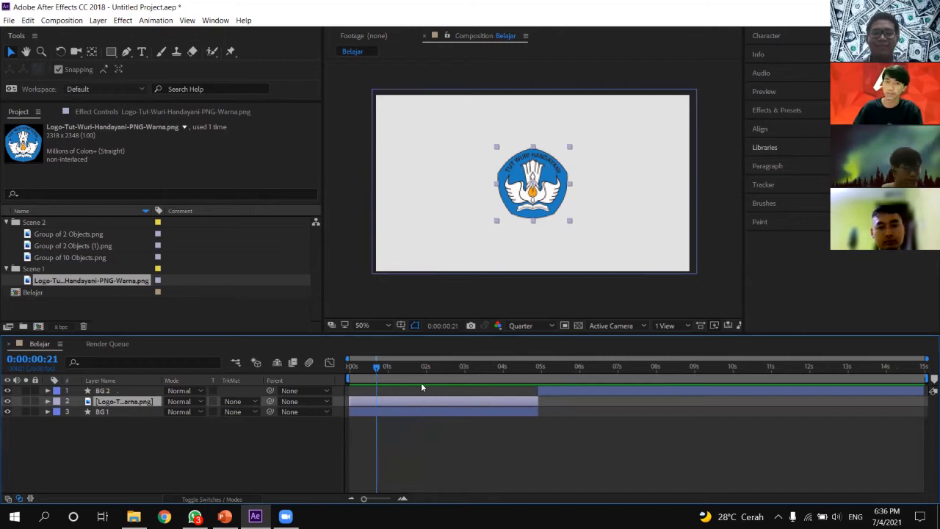
{"action": "left_click", "coordinate": [459, 439]}
{"action": "left_click", "coordinate": [356, 369]}
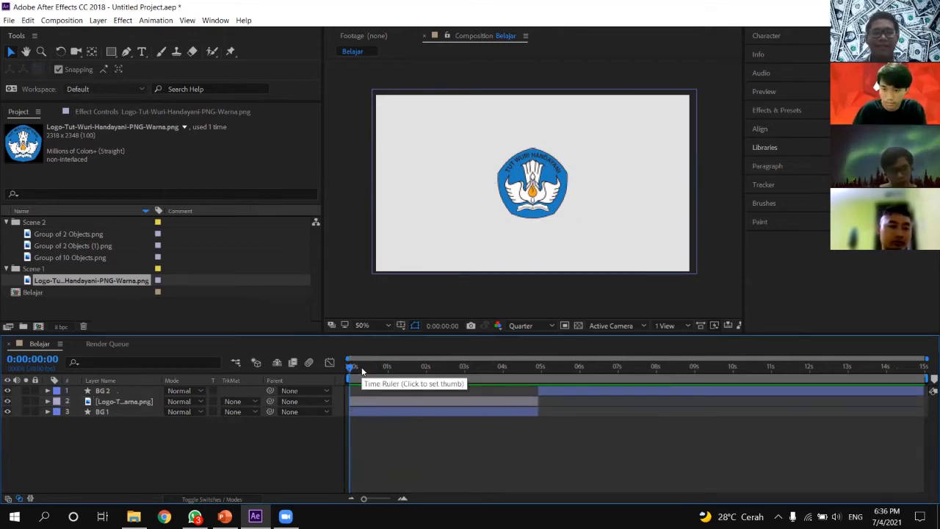
{"action": "left_click", "coordinate": [544, 188]}
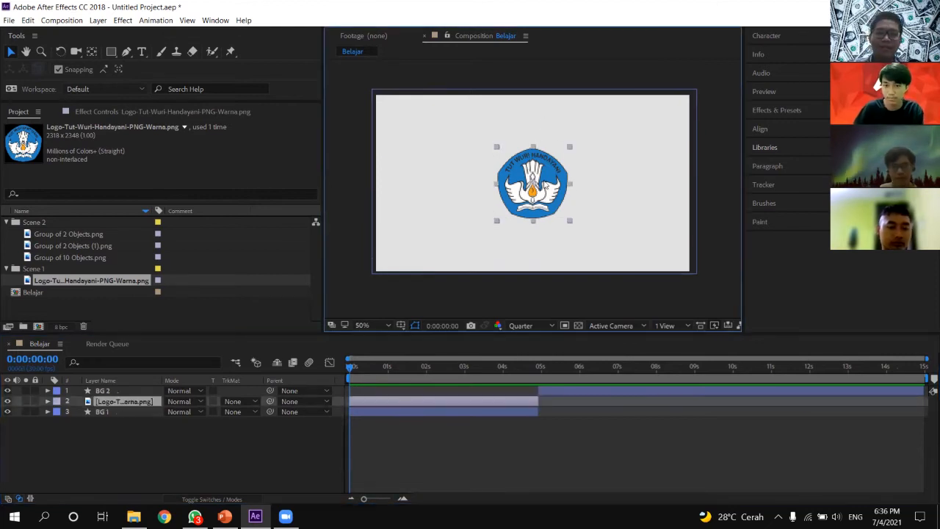
{"action": "left_click_drag", "start_coordinate": [358, 369], "coordinate": [340, 373]}
{"action": "key", "text": "space"}
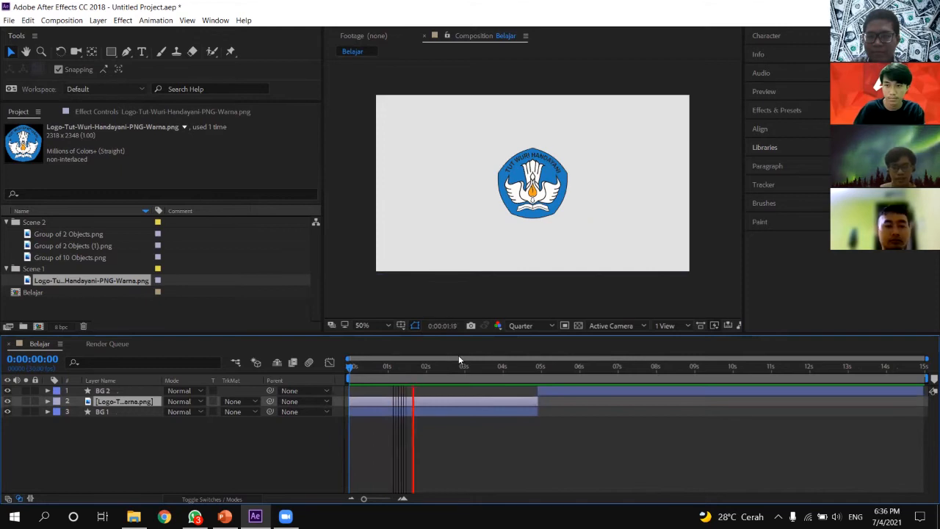
{"action": "key", "text": "space"}
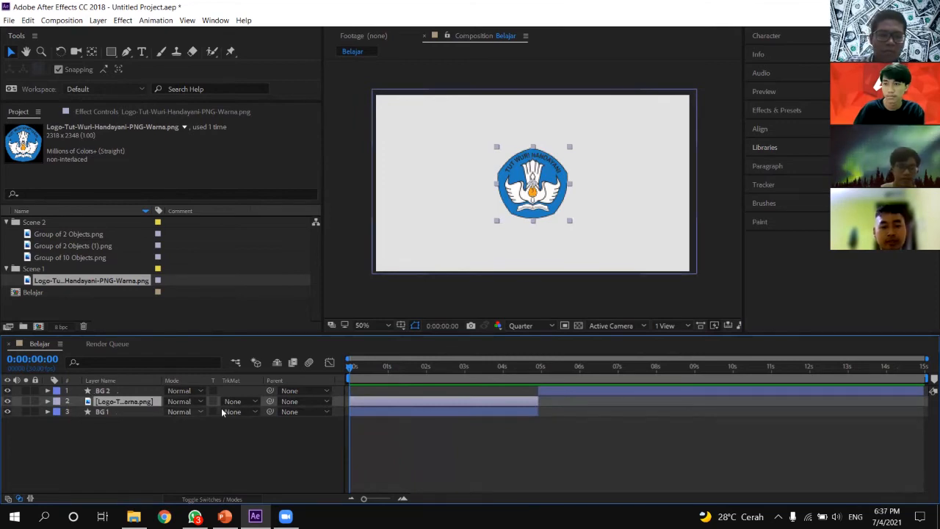
Expand the logo layer's Transform properties and point out Position and Scale.
{"action": "left_click", "coordinate": [48, 402]}
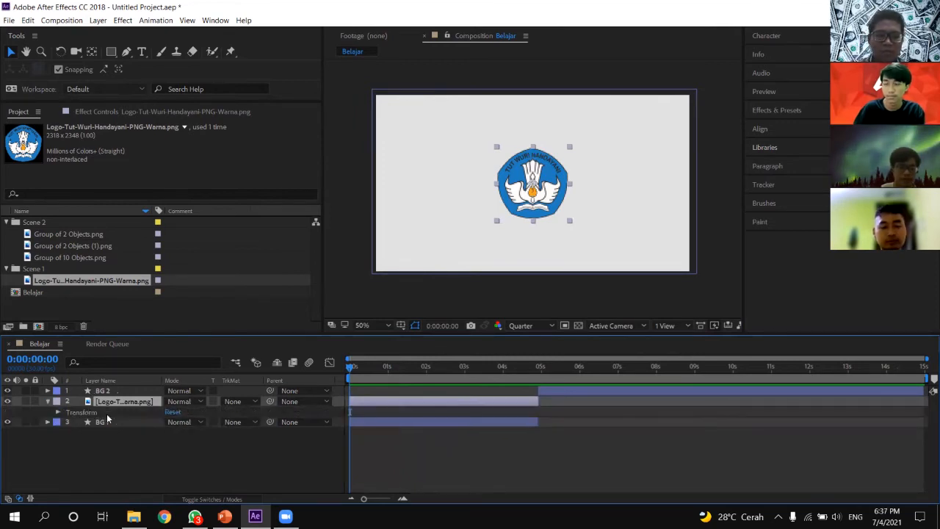
{"action": "left_click", "coordinate": [58, 412]}
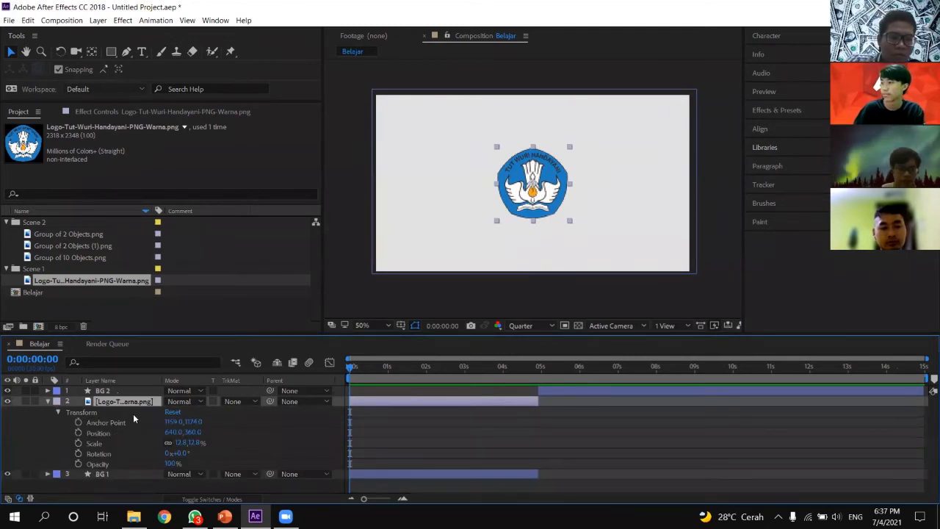
{"action": "left_click", "coordinate": [107, 433]}
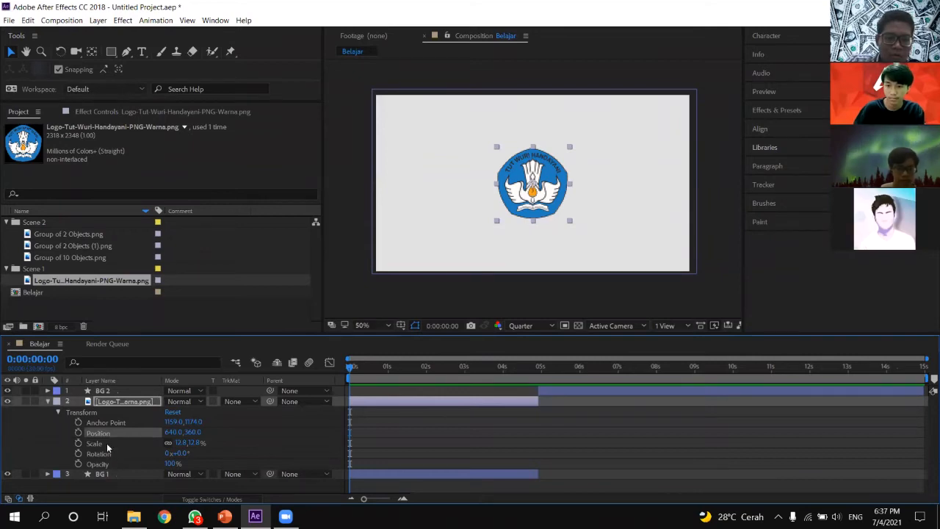
{"action": "left_click", "coordinate": [107, 443]}
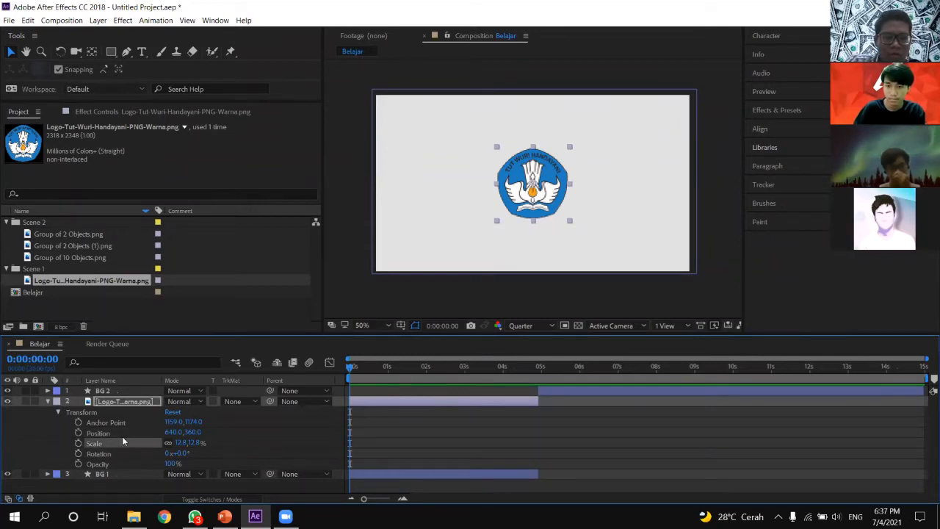
{"action": "left_click", "coordinate": [129, 432]}
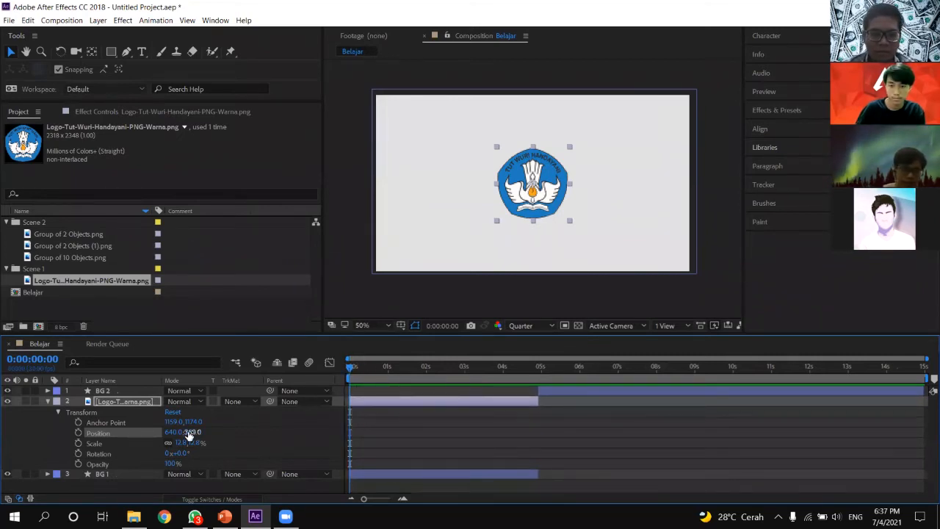
Try shifting the logo horizontally through its Position value, and undo the change.
{"action": "left_click_drag", "start_coordinate": [174, 432], "coordinate": [197, 443]}
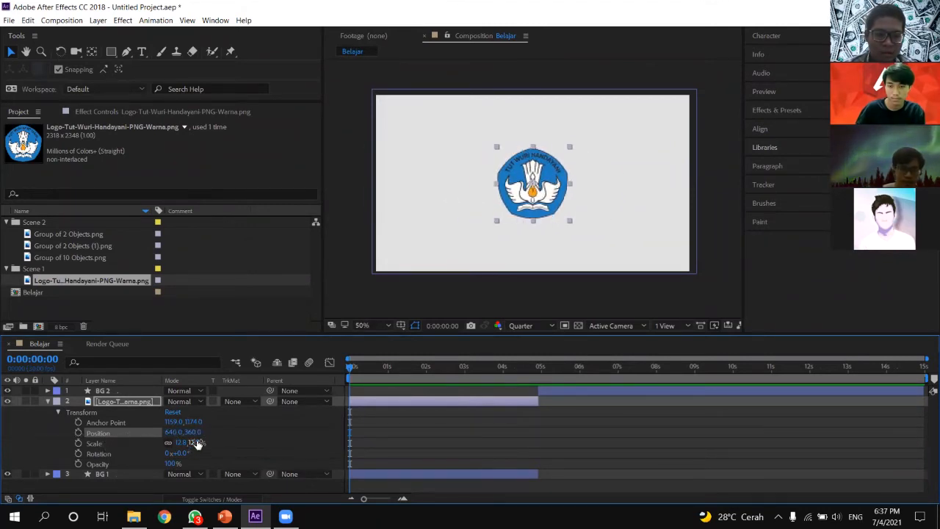
{"action": "left_click_drag", "start_coordinate": [177, 432], "coordinate": [301, 438]}
{"action": "key", "text": "ctrl+z"}
Enable Position keyframing on the logo layer at 0:00:00:04 and move the playhead to 0:00:01:19.
{"action": "mouse_move", "coordinate": [351, 365]}
{"action": "left_mouse_down"}
{"action": "mouse_move", "coordinate": [392, 370]}
{"action": "mouse_move", "coordinate": [347, 387]}
{"action": "mouse_move", "coordinate": [355, 368]}
{"action": "left_mouse_up"}
{"action": "left_click", "coordinate": [92, 433]}
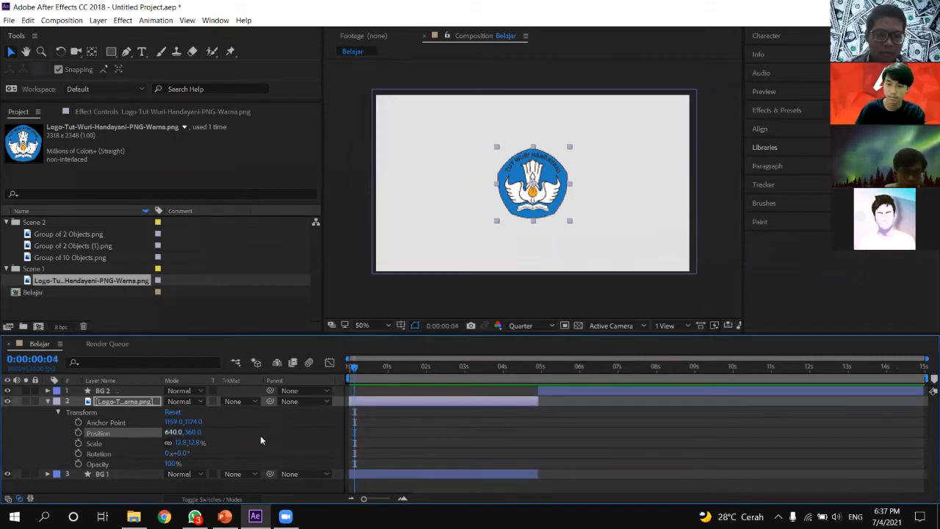
{"action": "left_click", "coordinate": [78, 433]}
{"action": "left_click_drag", "start_coordinate": [356, 373], "coordinate": [412, 377]}
{"action": "left_click_drag", "start_coordinate": [385, 454], "coordinate": [363, 445]}
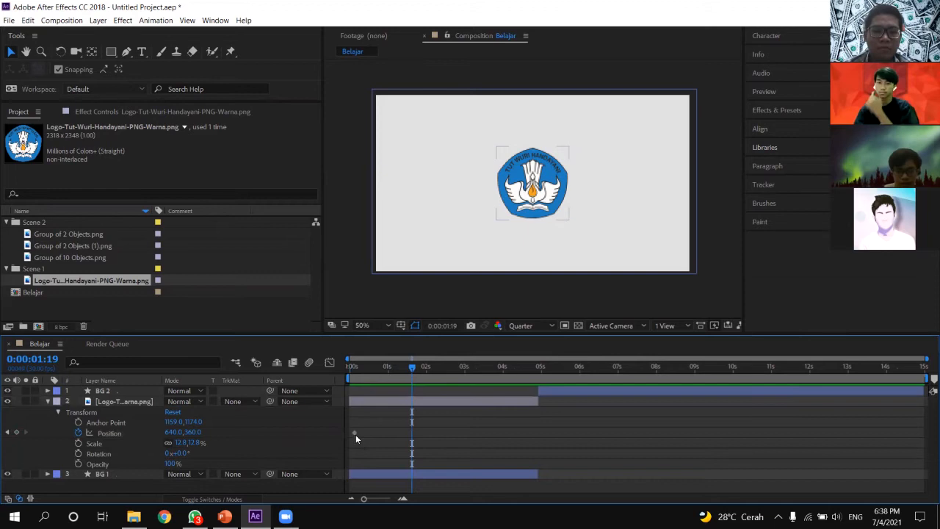
Move the logo's Position keyframe to about the 1-second mark, with the playhead at 0:00:00:14.
{"action": "left_click", "coordinate": [355, 434]}
{"action": "left_click", "coordinate": [375, 454]}
{"action": "left_click", "coordinate": [353, 434]}
{"action": "left_click_drag", "start_coordinate": [420, 367], "coordinate": [397, 368]}
{"action": "mouse_move", "coordinate": [351, 394]}
{"action": "left_mouse_down"}
{"action": "mouse_move", "coordinate": [384, 387]}
{"action": "mouse_move", "coordinate": [364, 394]}
{"action": "left_mouse_up"}
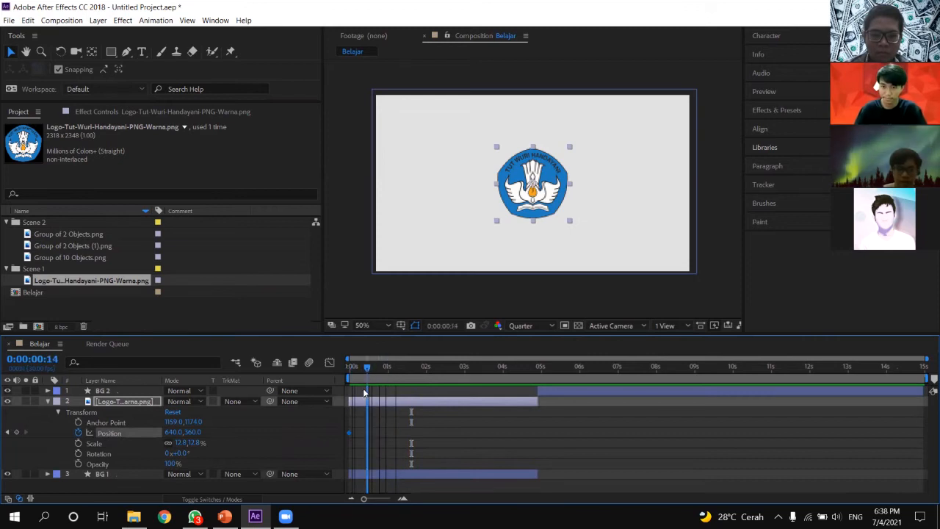
{"action": "left_click_drag", "start_coordinate": [353, 433], "coordinate": [390, 434]}
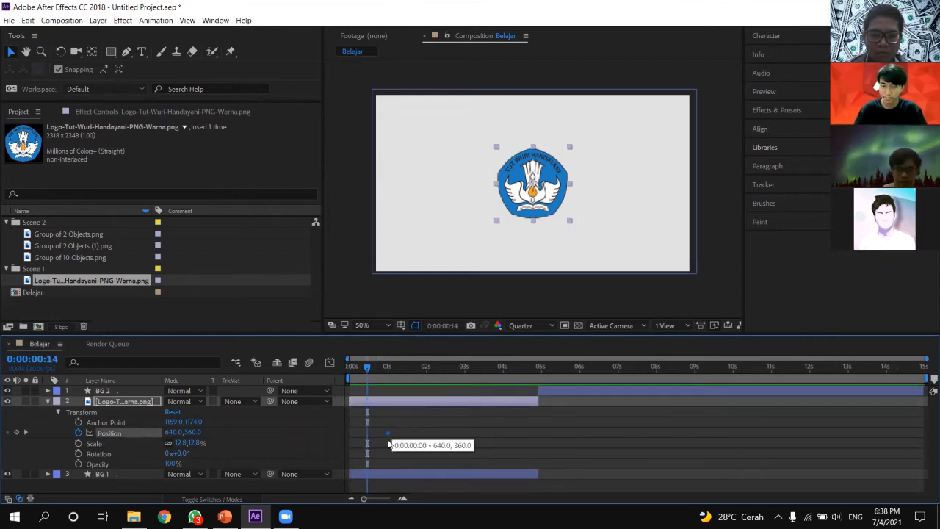
Set the logo's Position to 640, 876 at 0:00:00:00 so it starts below the frame, and preview the rise.
{"action": "left_click_drag", "start_coordinate": [382, 380], "coordinate": [343, 383]}
{"action": "left_click_drag", "start_coordinate": [193, 432], "coordinate": [468, 473]}
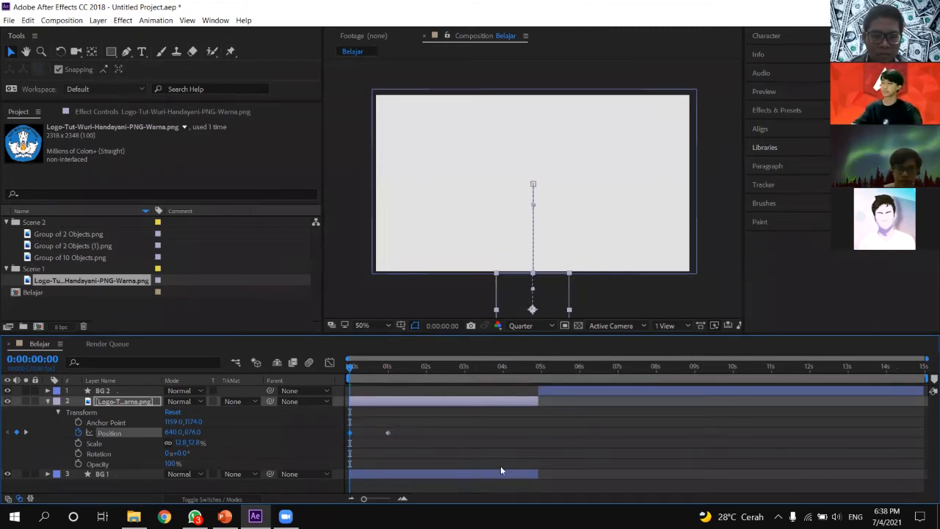
{"action": "left_click", "coordinate": [533, 439]}
{"action": "key", "text": "space"}
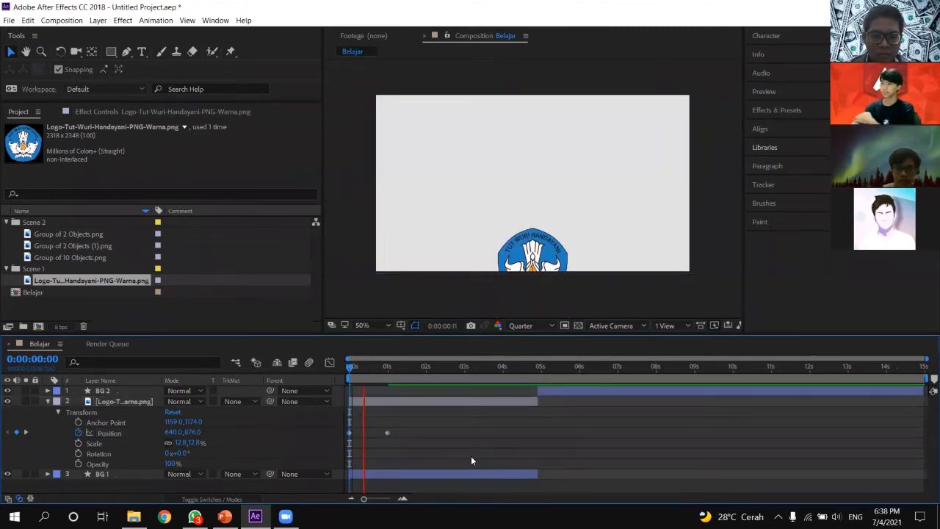
{"action": "left_click", "coordinate": [414, 365]}
{"action": "left_click_drag", "start_coordinate": [416, 362], "coordinate": [336, 380]}
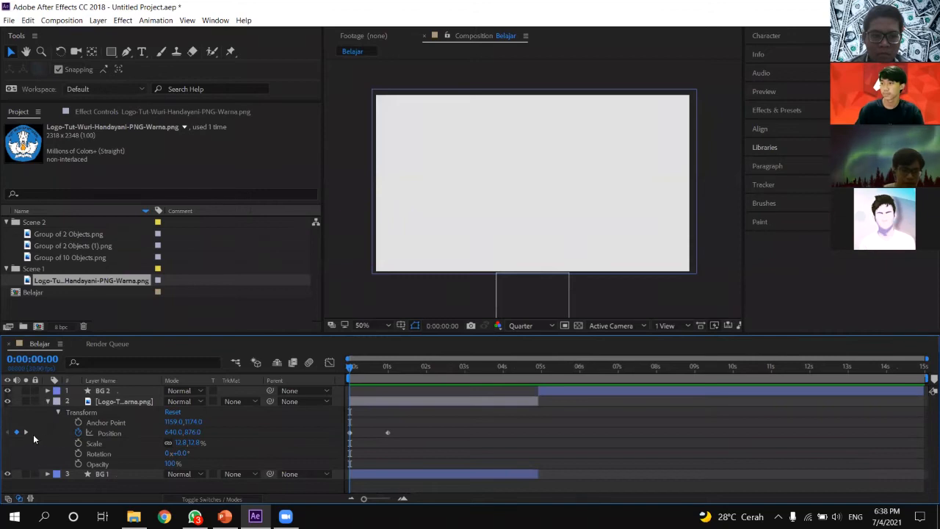
Enable Scale keyframing on the logo layer at 0:00:01:00.
{"action": "left_click", "coordinate": [103, 442]}
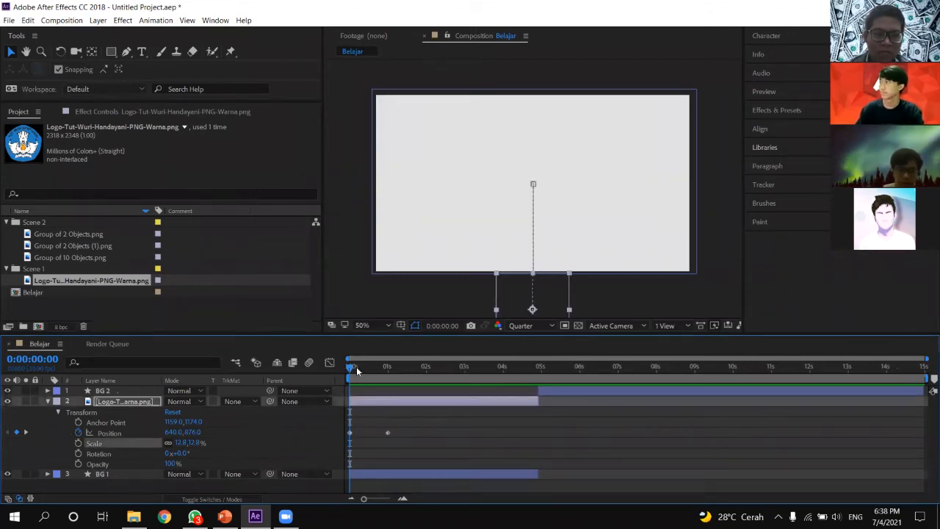
{"action": "key", "text": "space"}
{"action": "key", "text": "space"}
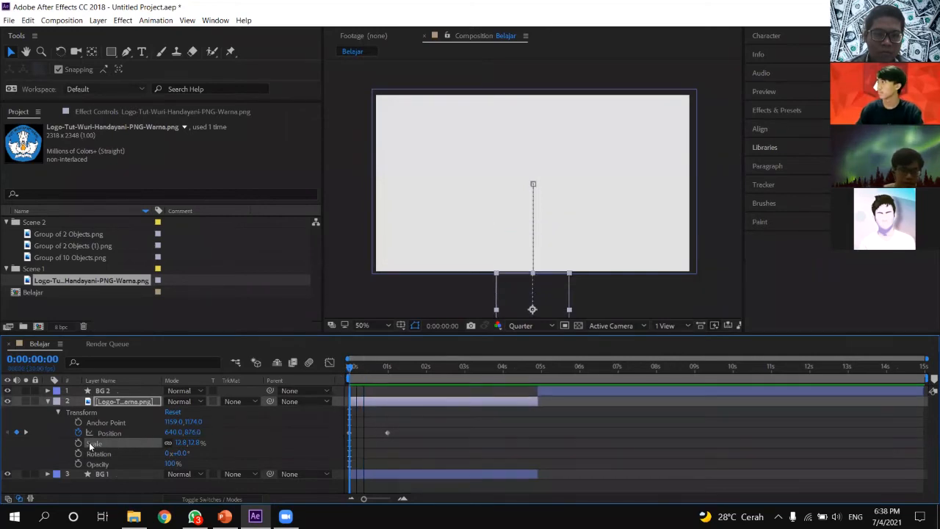
{"action": "left_click_drag", "start_coordinate": [351, 367], "coordinate": [398, 399]}
{"action": "key", "text": "j"}
{"action": "left_click", "coordinate": [79, 444]}
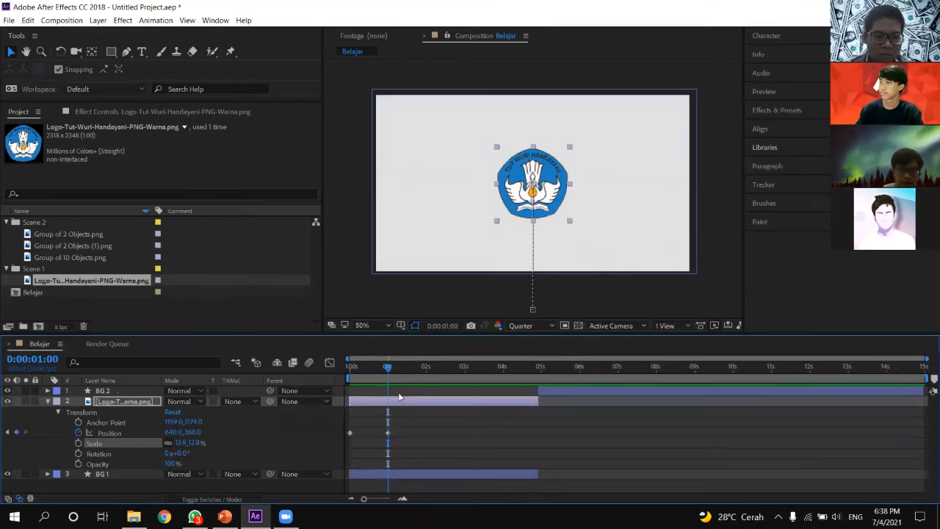
Set the logo's Scale to 0% at 0:00:00:00 and preview the growing motion.
{"action": "left_click_drag", "start_coordinate": [379, 368], "coordinate": [327, 387]}
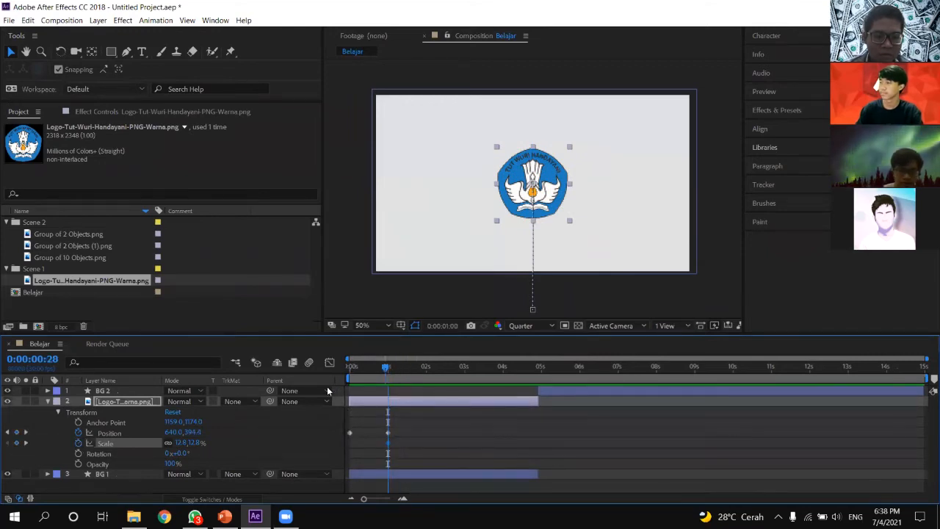
{"action": "left_click", "coordinate": [183, 443]}
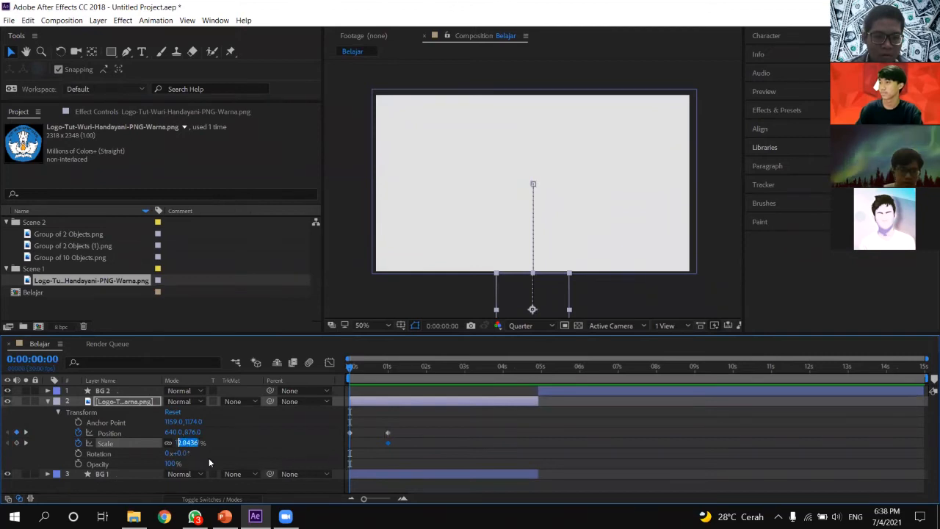
{"action": "type", "text": "0"}
{"action": "key", "text": "Return"}
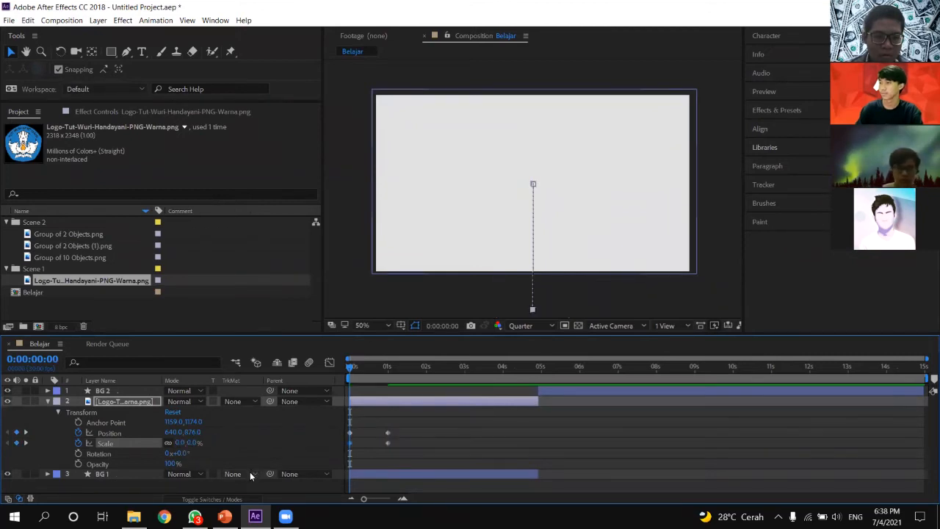
{"action": "key", "text": "space"}
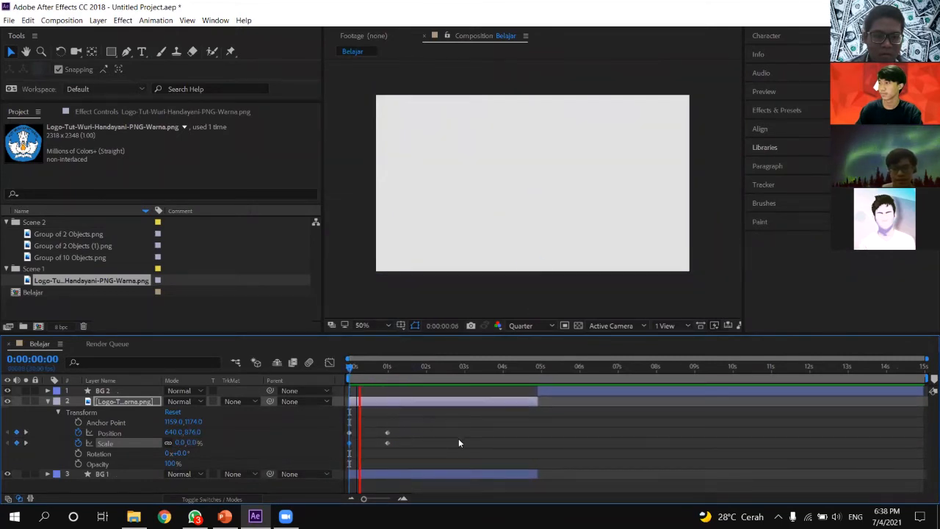
{"action": "left_click", "coordinate": [486, 452]}
{"action": "left_click_drag", "start_coordinate": [419, 367], "coordinate": [314, 396]}
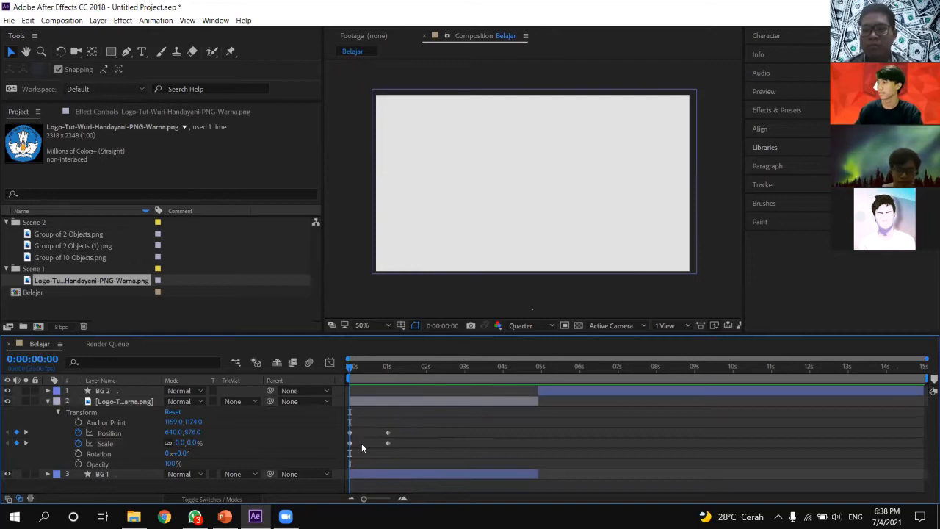
Examine the logo's first keyframes and replay its combined Position and Scale animation from the start.
{"action": "left_click_drag", "start_coordinate": [353, 373], "coordinate": [353, 431]}
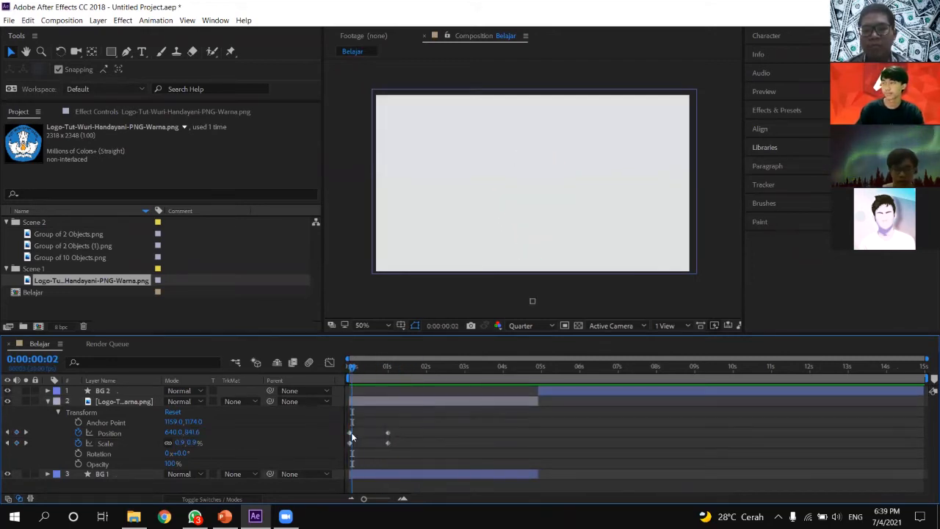
{"action": "left_click", "coordinate": [350, 433]}
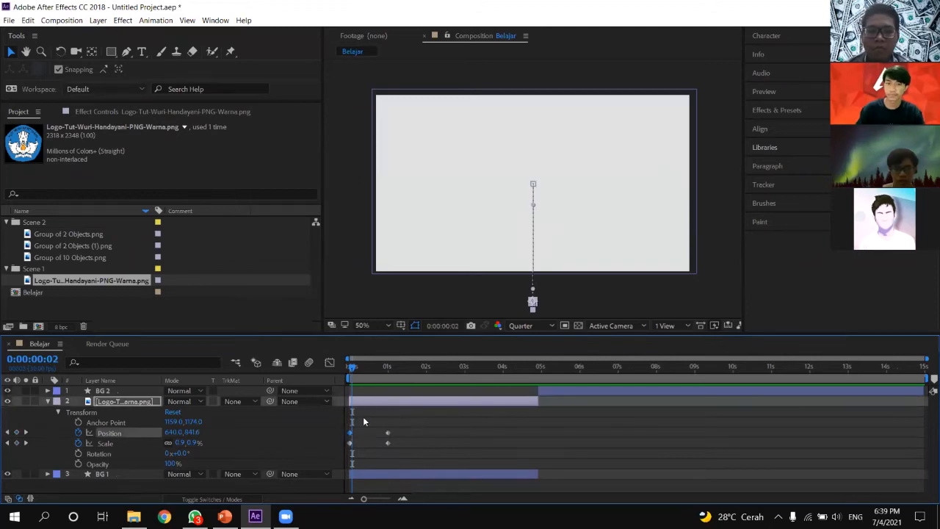
{"action": "left_click", "coordinate": [347, 363]}
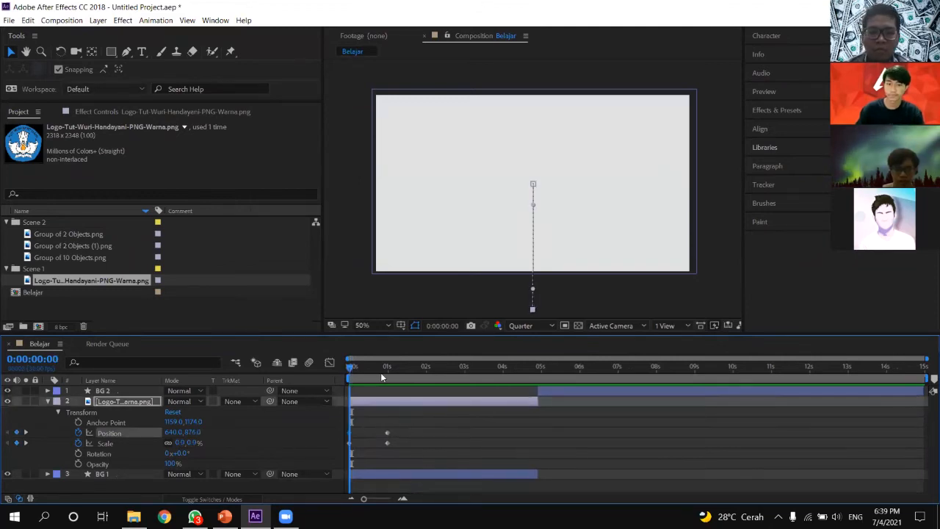
{"action": "key", "text": "space"}
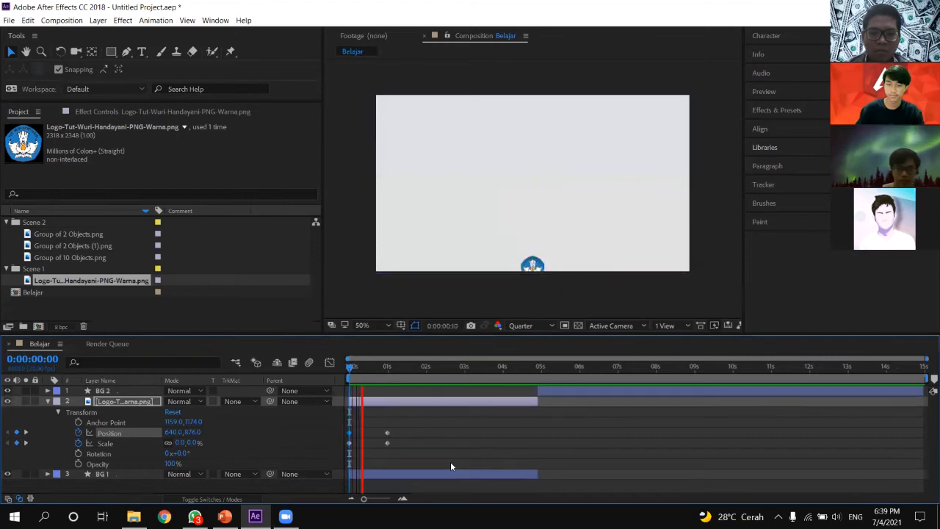
{"action": "key", "text": "space"}
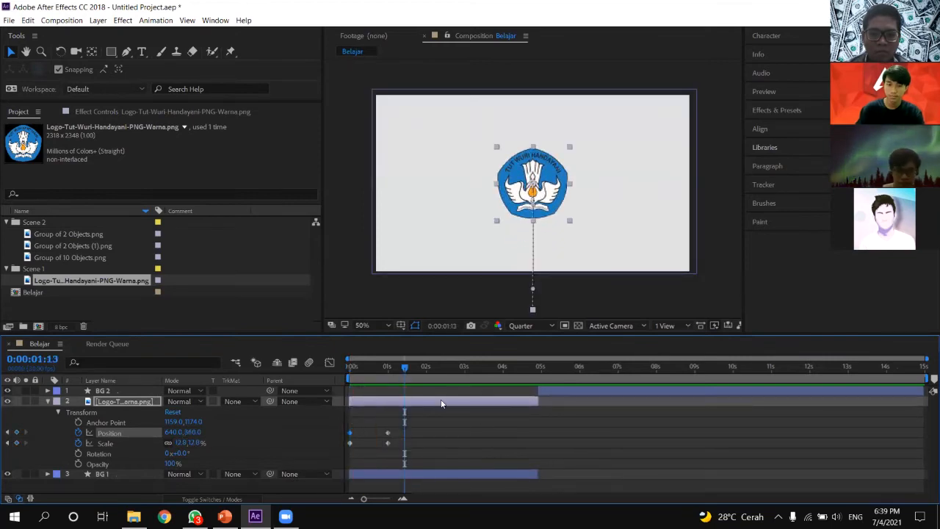
{"action": "left_click", "coordinate": [477, 442]}
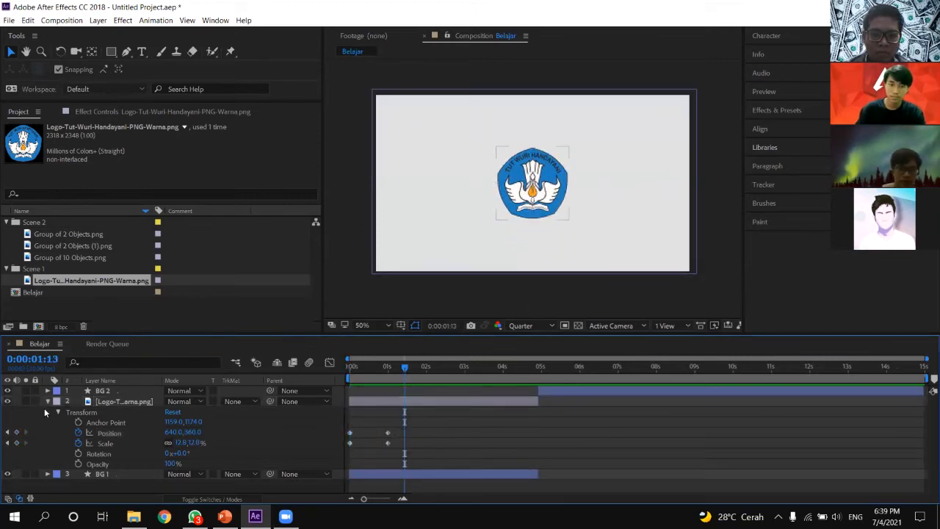
Collapse the logo layer's properties, then select the layer and expand its Transform properties again.
{"action": "key", "text": "u"}
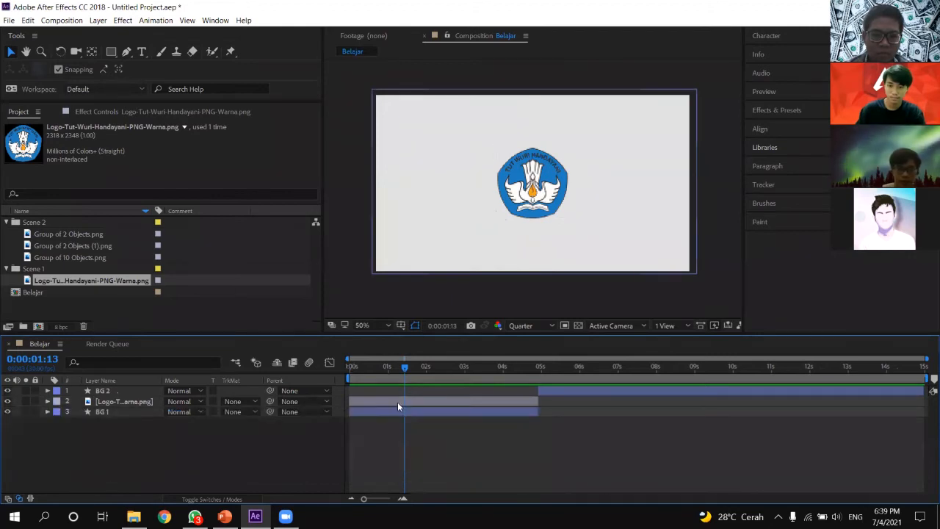
{"action": "left_click", "coordinate": [398, 402]}
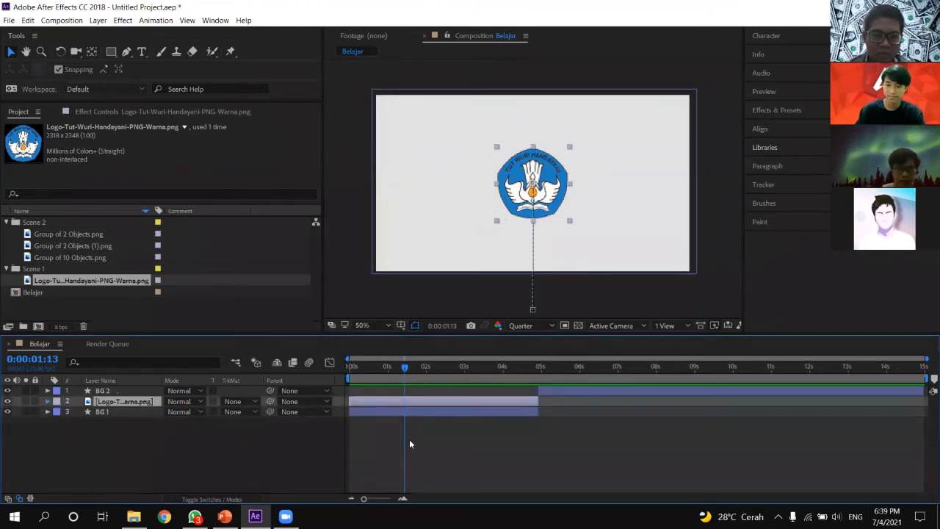
{"action": "key", "text": "ctrl+grave"}
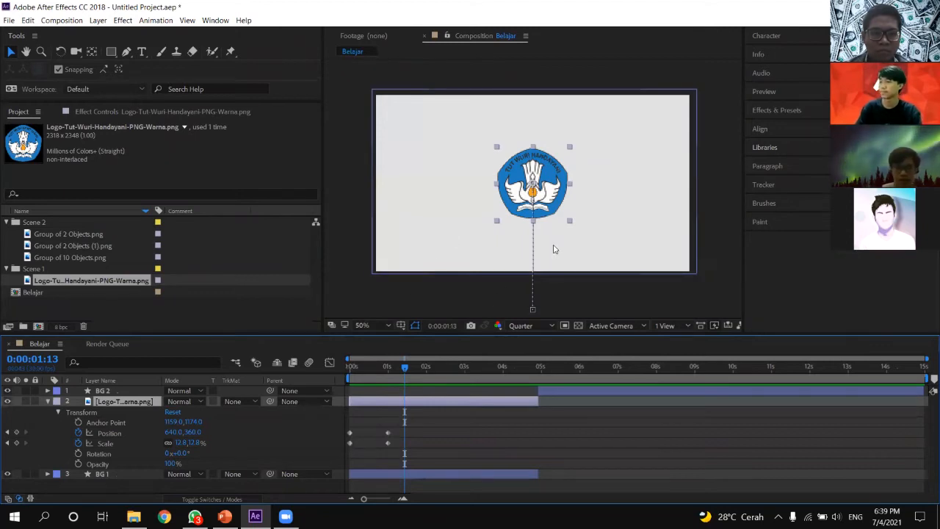
Open Animation Composer and preview the Gaussian Blur & Fade Eased 1 preset among the 2D layer transition presets.
{"action": "left_click", "coordinate": [216, 20]}
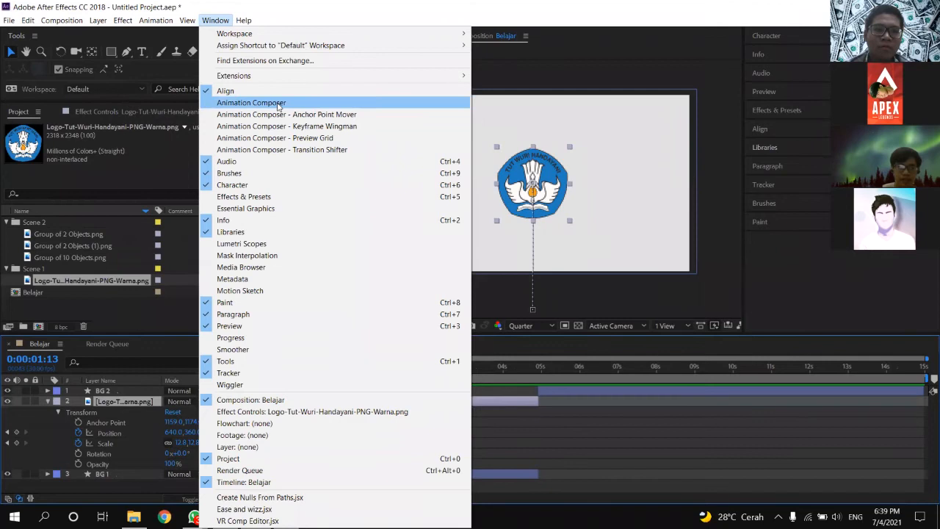
{"action": "left_click", "coordinate": [269, 105]}
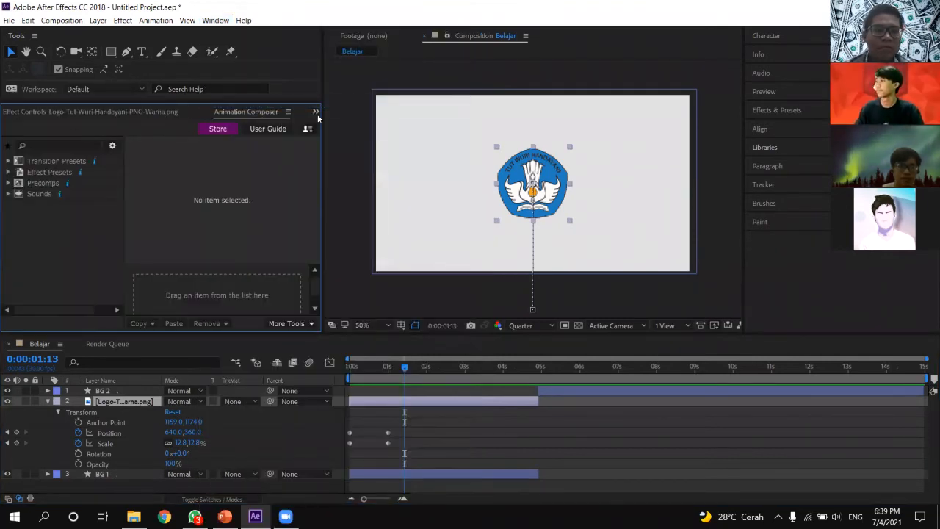
{"action": "left_click", "coordinate": [8, 162]}
{"action": "left_click", "coordinate": [20, 173]}
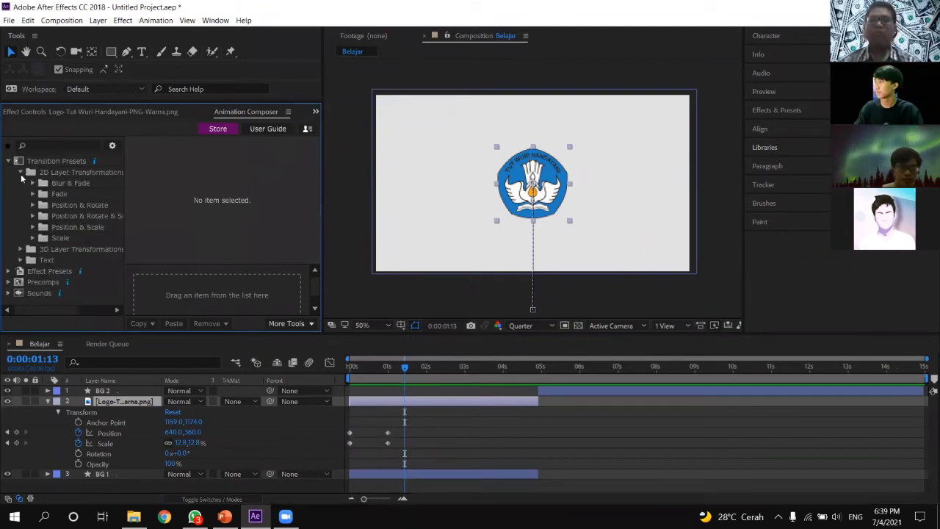
{"action": "left_click", "coordinate": [32, 184]}
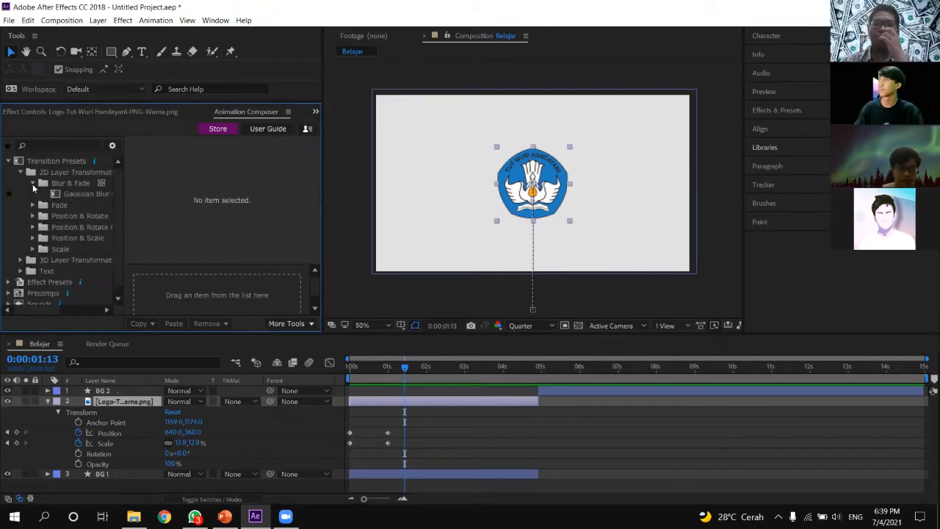
{"action": "left_click", "coordinate": [83, 194]}
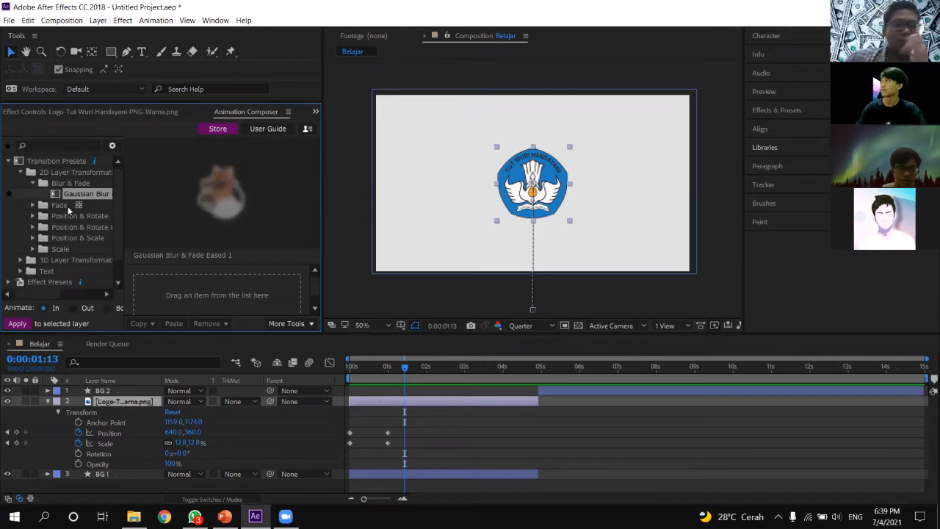
Expand the Scale presets from anchor point and look at the Bounce and Overshoot variants.
{"action": "left_click", "coordinate": [37, 249]}
{"action": "left_click", "coordinate": [32, 249]}
{"action": "left_click", "coordinate": [45, 261]}
{"action": "left_click", "coordinate": [85, 282]}
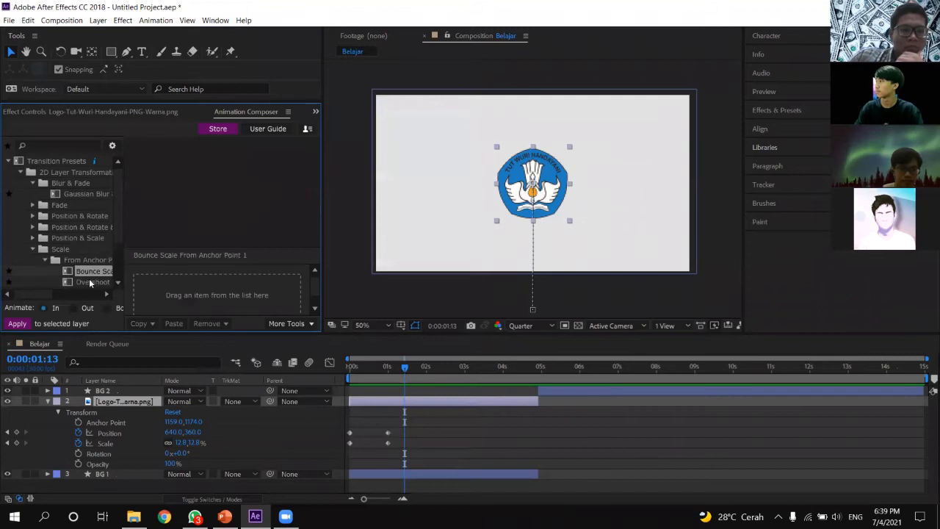
Play the keyframed logo animation from 0:00:00:00 and stop it at 0:00:00:29.
{"action": "left_click", "coordinate": [480, 436]}
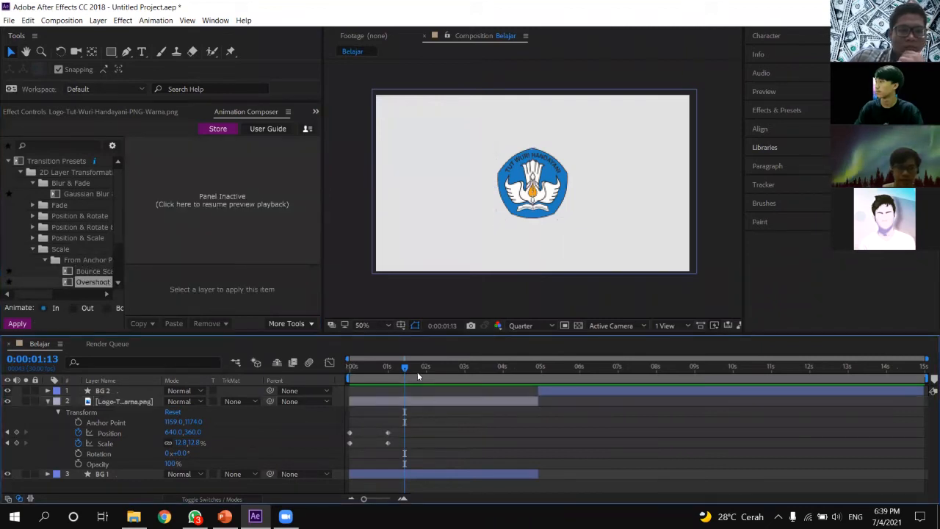
{"action": "left_click_drag", "start_coordinate": [407, 366], "coordinate": [350, 367]}
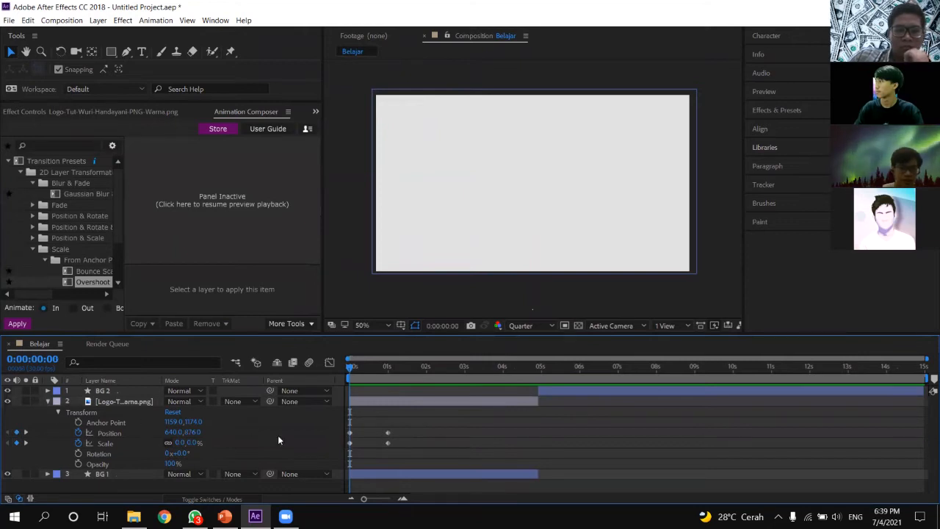
{"action": "key", "text": "space"}
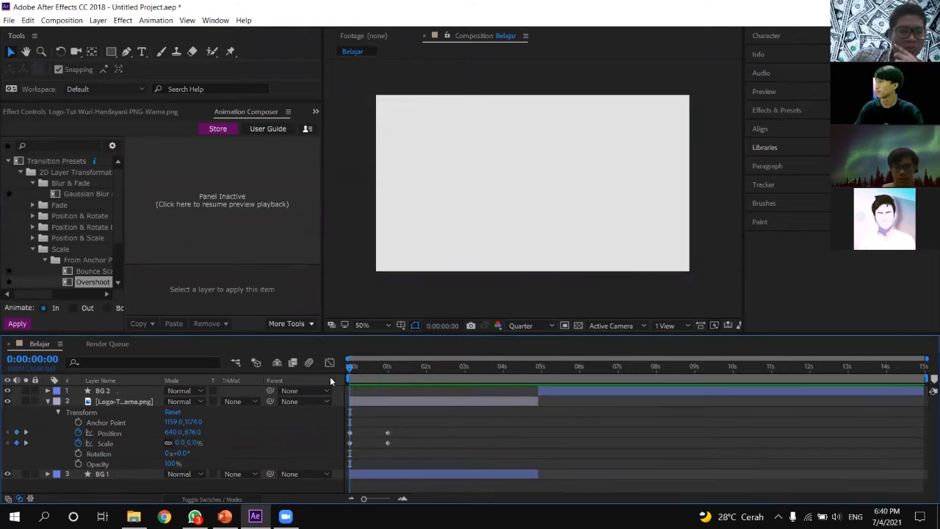
{"action": "key", "text": "space"}
Remove all Position and Scale keyframes from the logo layer and return the playhead to 0:00:00:00.
{"action": "left_click", "coordinate": [78, 433]}
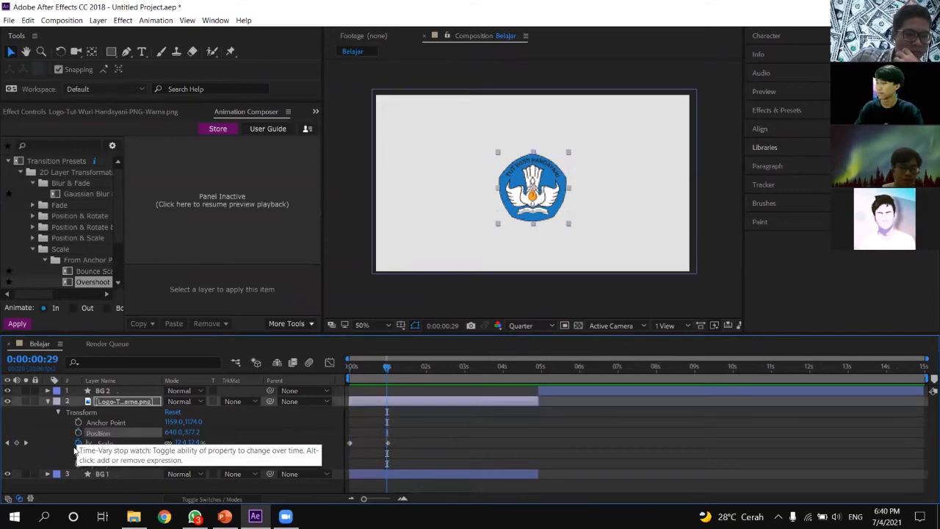
{"action": "left_click", "coordinate": [78, 443]}
{"action": "left_click", "coordinate": [407, 412]}
{"action": "key", "text": "Home"}
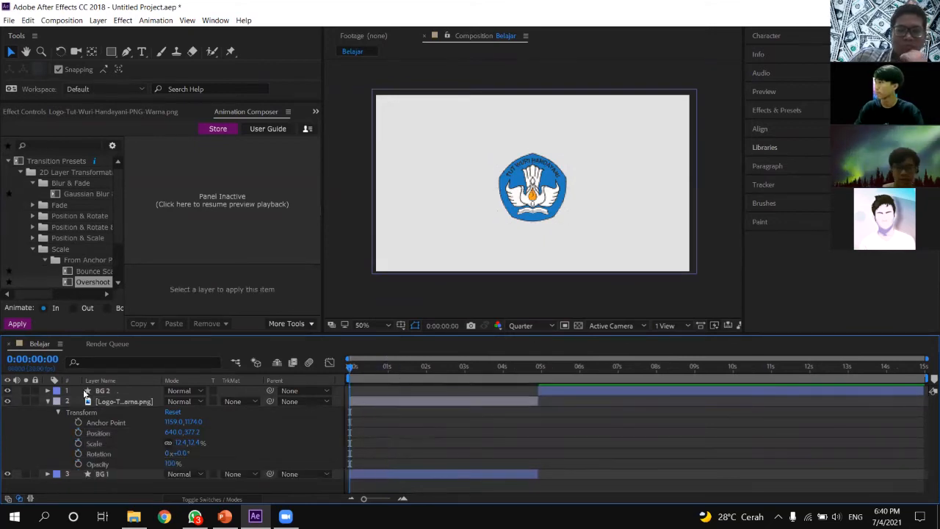
Choose the Overshoot Scale From Anchor Point 2 preset and make the Animation Composer area taller.
{"action": "scroll", "coordinate": [82, 224], "scroll_direction": "down", "scroll_amount": 2}
{"action": "scroll", "coordinate": [81, 219], "scroll_direction": "up", "scroll_amount": 2}
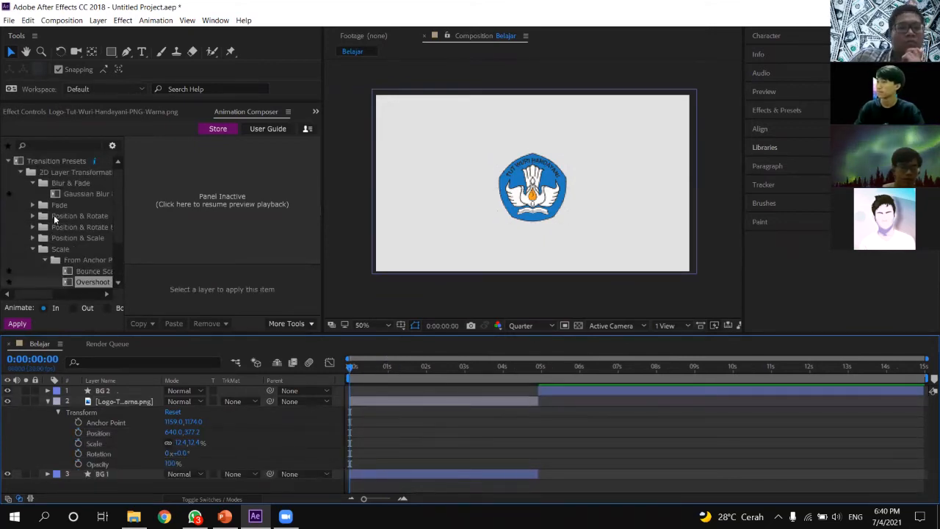
{"action": "scroll", "coordinate": [98, 252], "scroll_direction": "down", "scroll_amount": 2}
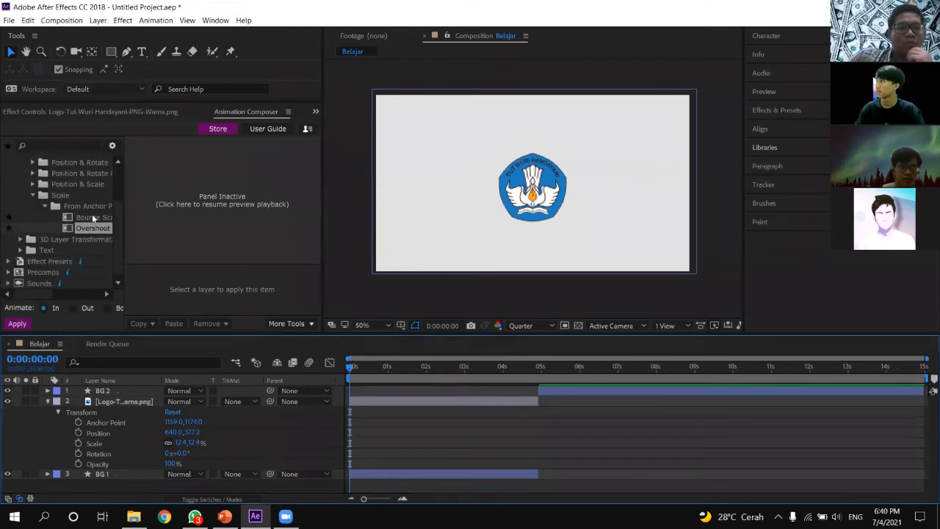
{"action": "left_click", "coordinate": [92, 226]}
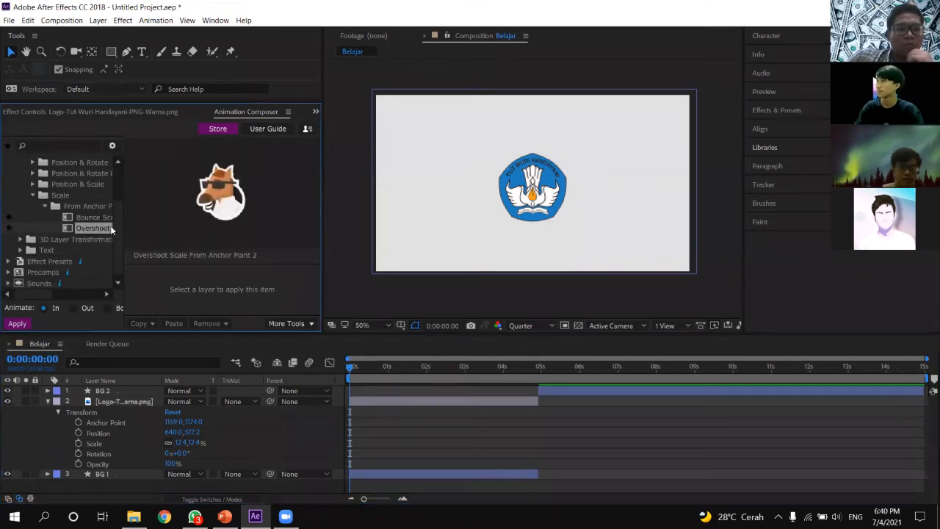
{"action": "left_click_drag", "start_coordinate": [92, 228], "coordinate": [227, 374]}
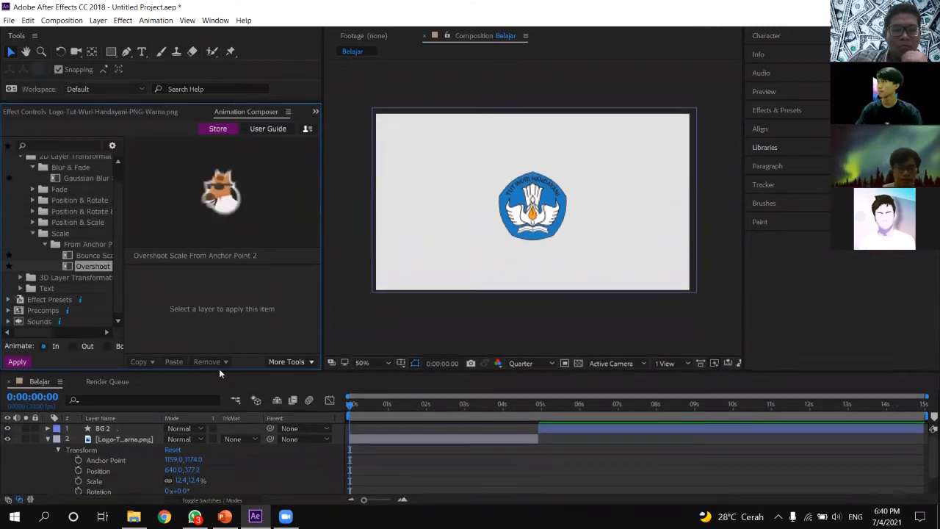
Collapse the logo layer's properties and apply the Overshoot Scale From Anchor Point 2 preset to the layer as an In transition.
{"action": "left_click_drag", "start_coordinate": [85, 266], "coordinate": [445, 433]}
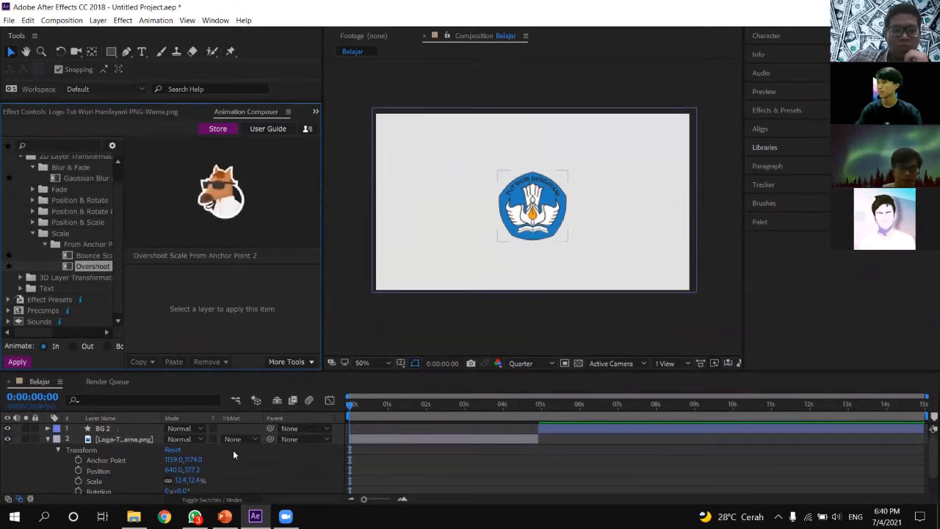
{"action": "left_click", "coordinate": [48, 439]}
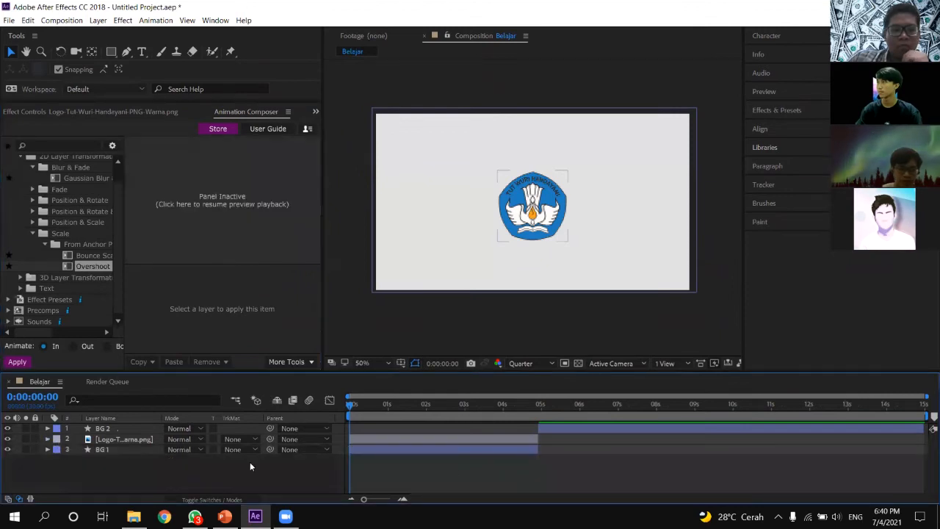
{"action": "left_click", "coordinate": [443, 440]}
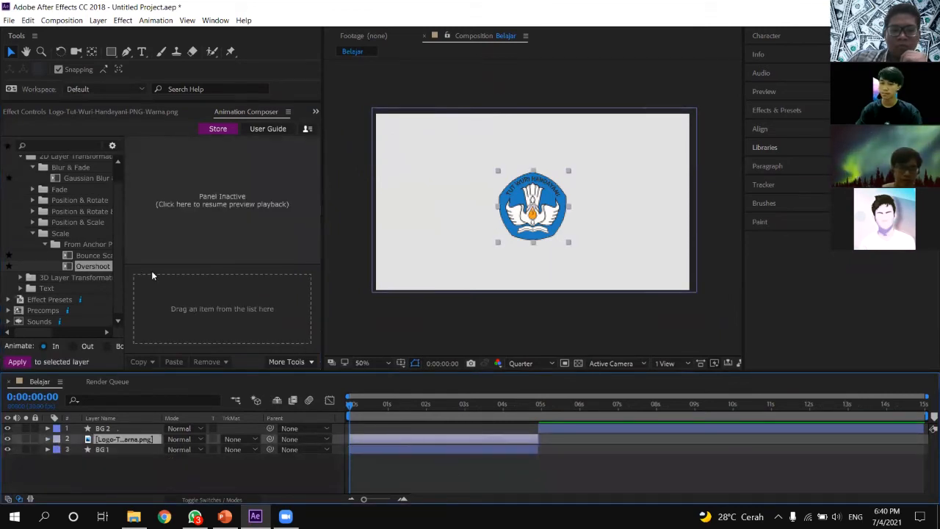
{"action": "double_click", "coordinate": [85, 266]}
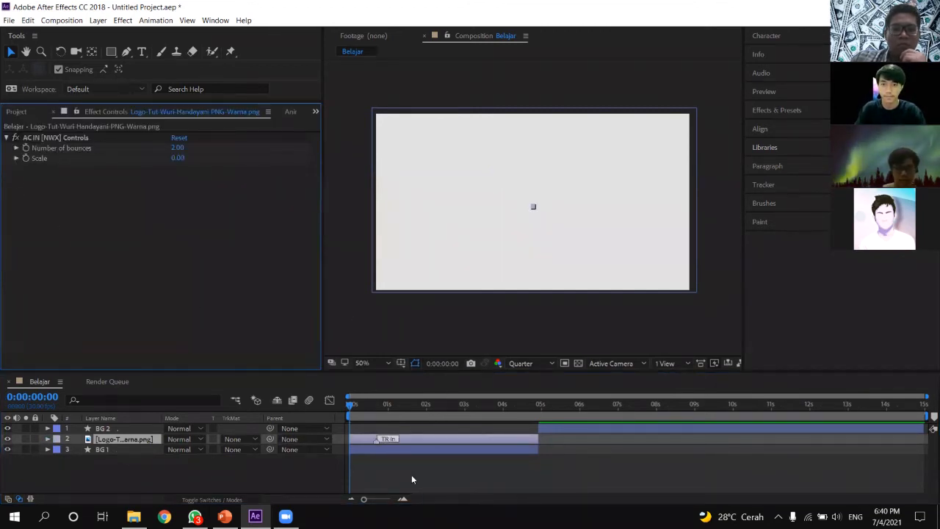
{"action": "key", "text": "ctrl+z"}
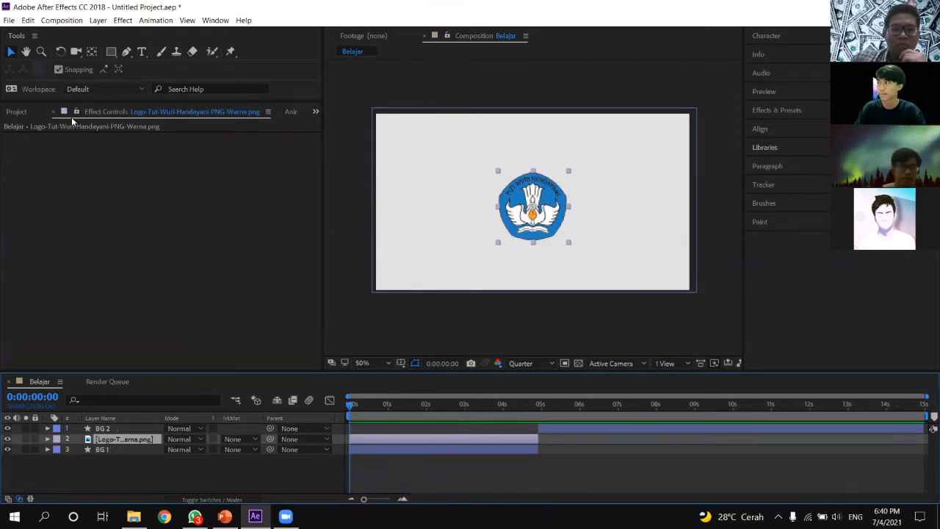
{"action": "left_click", "coordinate": [291, 111]}
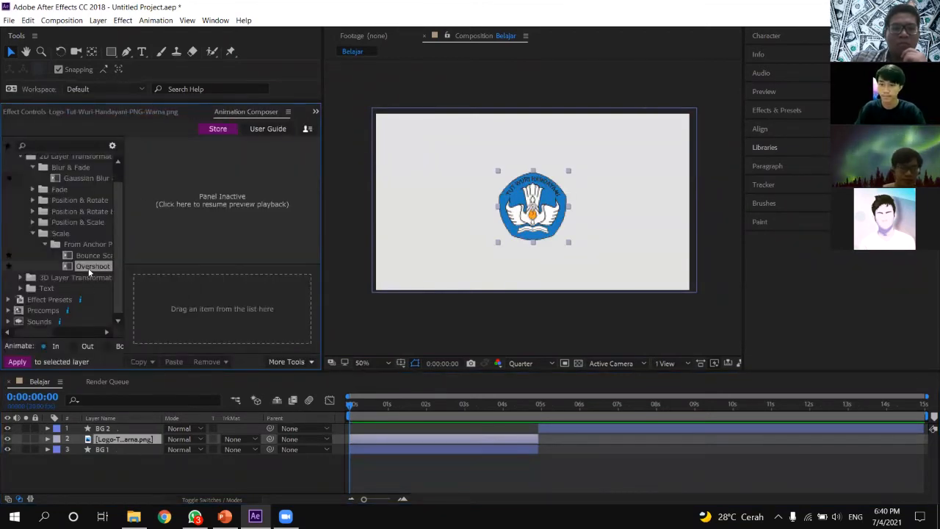
{"action": "left_click_drag", "start_coordinate": [143, 299], "coordinate": [206, 307]}
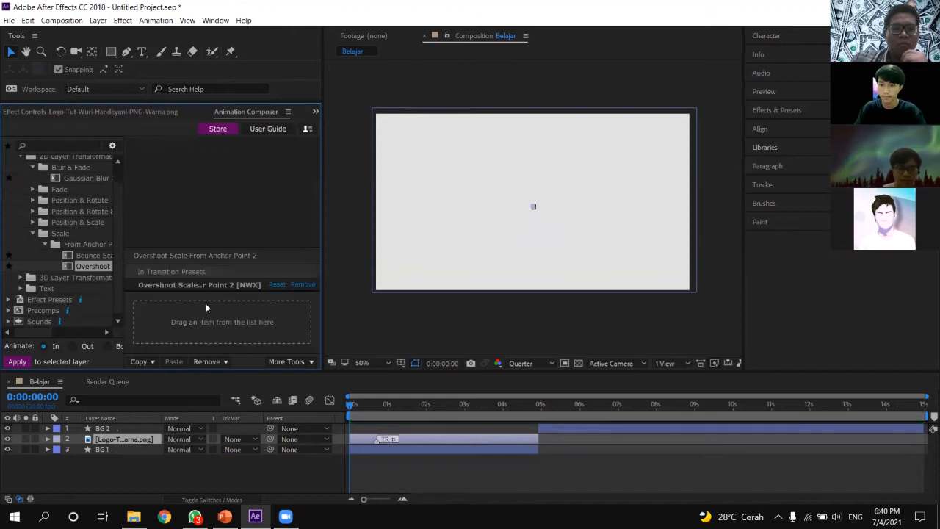
Play back the logo's In transition, replay it from 0:00:00:00 and stop at 0:00:00:19.
{"action": "left_click_drag", "start_coordinate": [351, 404], "coordinate": [400, 407]}
{"action": "key", "text": "space"}
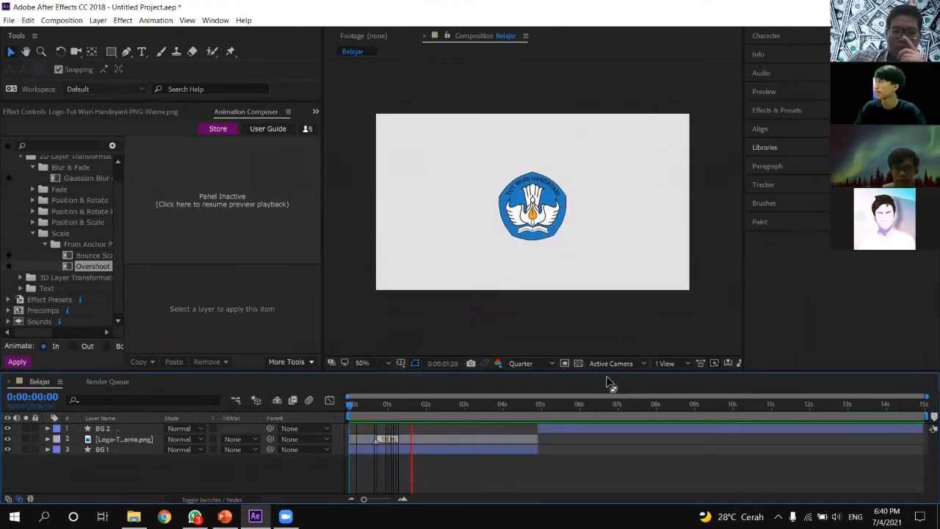
{"action": "key", "text": "space"}
{"action": "left_click_drag", "start_coordinate": [444, 404], "coordinate": [347, 415]}
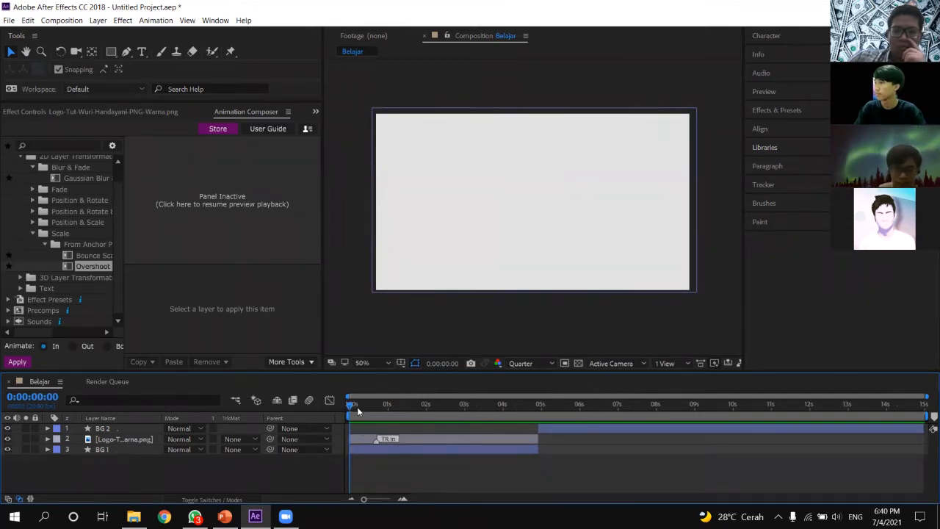
{"action": "key", "text": "space"}
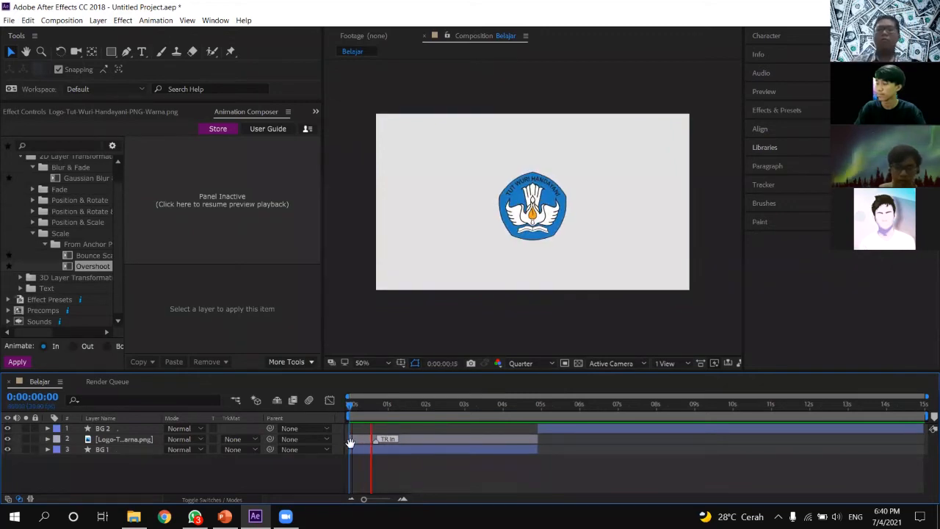
{"action": "key", "text": "space"}
{"action": "key", "text": "space"}
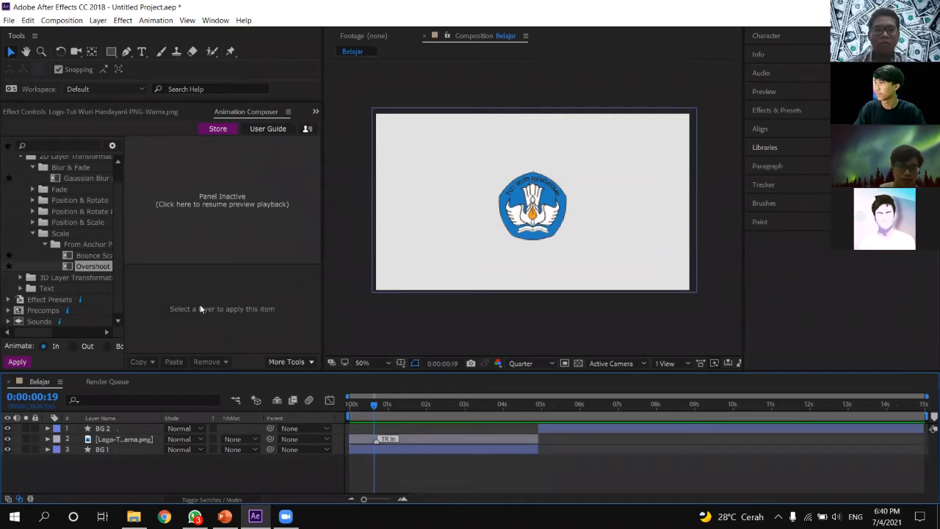
Apply the Overshoot Scale From Anchor Point 2 preset to the logo layer as an Out transition.
{"action": "left_click", "coordinate": [200, 309]}
{"action": "left_click_drag", "start_coordinate": [281, 322], "coordinate": [445, 440]}
{"action": "left_click", "coordinate": [445, 443]}
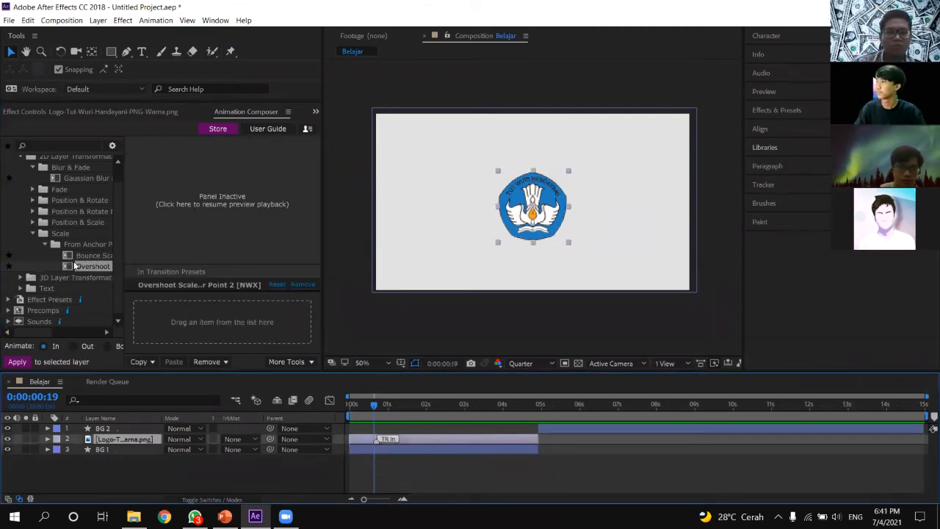
{"action": "left_click", "coordinate": [233, 304]}
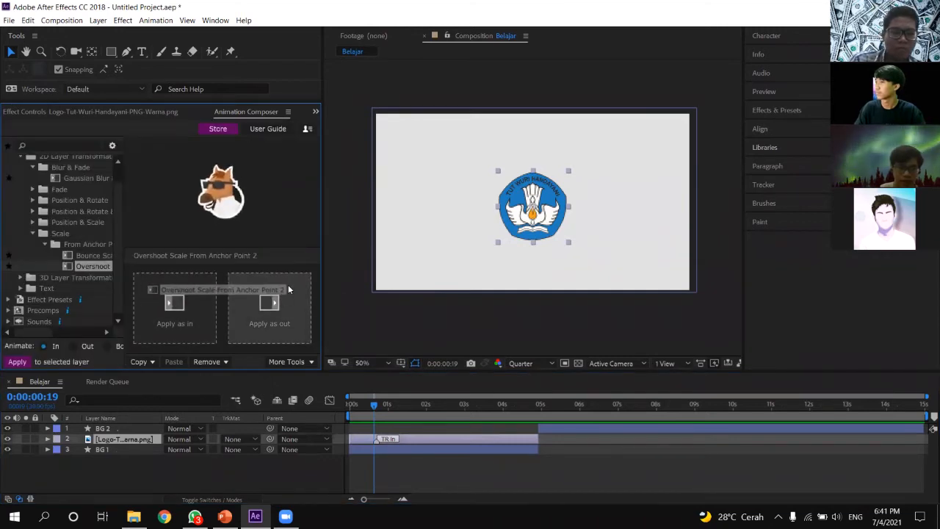
{"action": "left_click", "coordinate": [289, 288]}
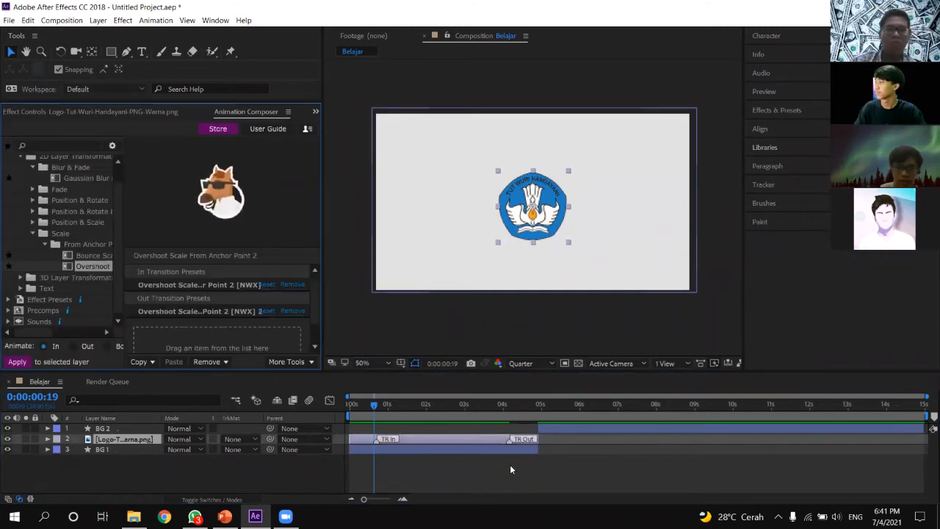
Preview the logo's Out transition from 0:00:03:25, and replay the whole scene from 0:00:00:00 to 0:00:05:16.
{"action": "left_click", "coordinate": [510, 465]}
{"action": "left_click_drag", "start_coordinate": [381, 406], "coordinate": [515, 429]}
{"action": "left_click", "coordinate": [493, 405]}
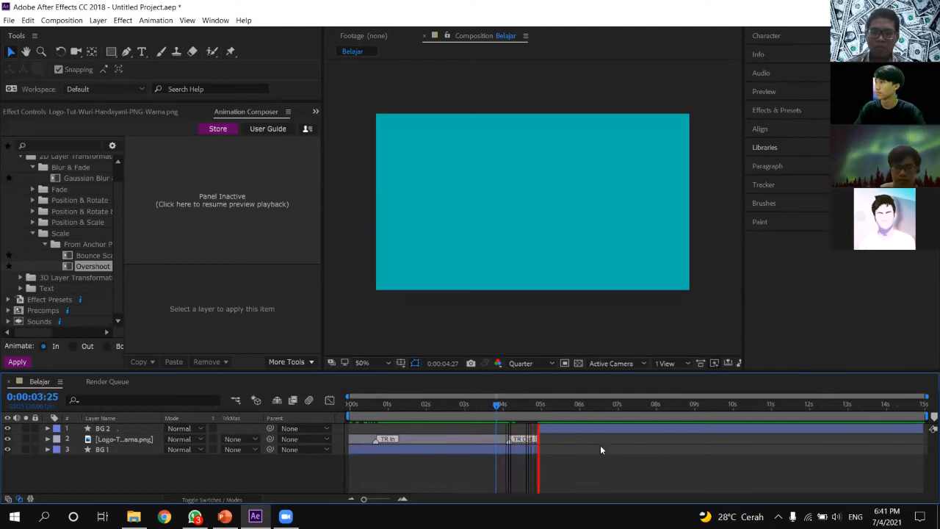
{"action": "key", "text": "space"}
{"action": "left_click_drag", "start_coordinate": [558, 407], "coordinate": [351, 406]}
{"action": "key", "text": "space"}
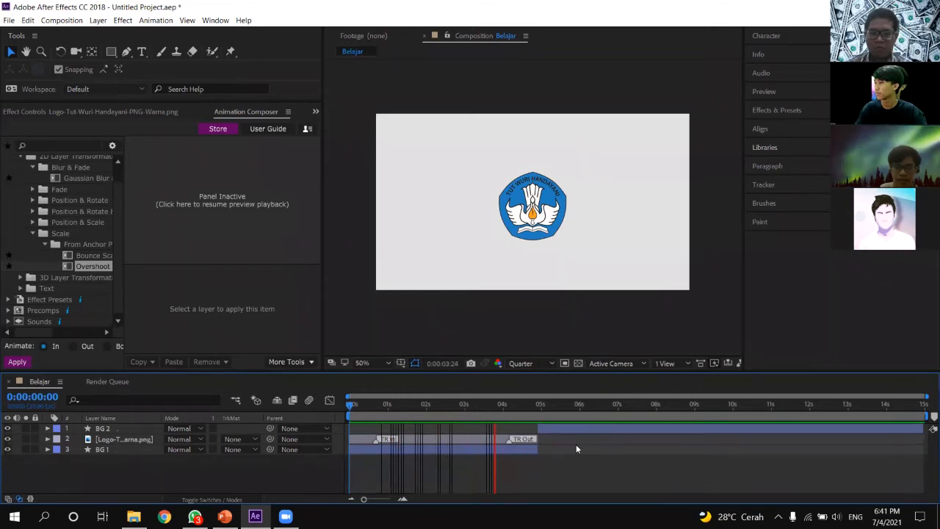
{"action": "key", "text": "space"}
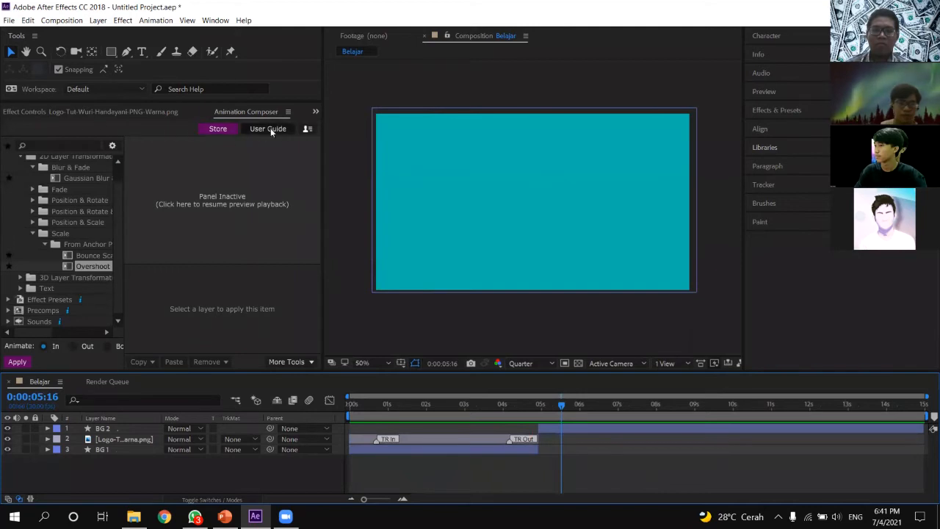
Add the three Scene 2 images from the project to the Belajar composition.
{"action": "key", "text": "ctrl+0"}
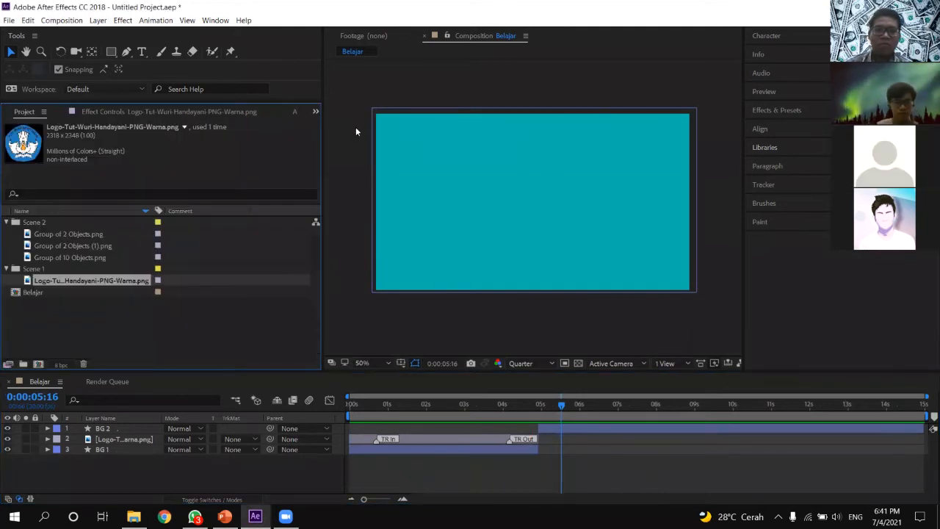
{"action": "left_click", "coordinate": [97, 257]}
{"action": "left_click", "coordinate": [94, 246]}
{"action": "left_click", "coordinate": [89, 234]}
{"action": "left_click", "coordinate": [89, 257]}
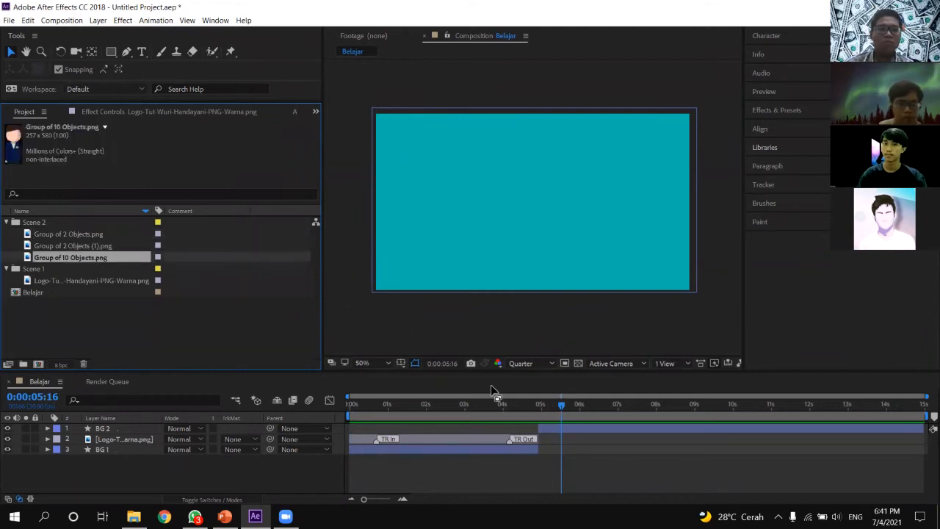
{"action": "left_click", "coordinate": [63, 235], "text": "shift"}
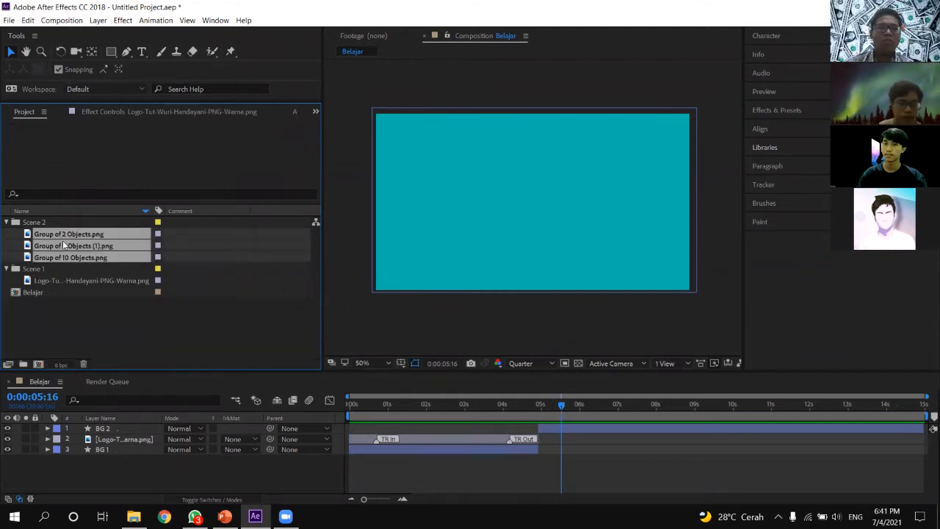
{"action": "left_click_drag", "start_coordinate": [56, 249], "coordinate": [526, 208]}
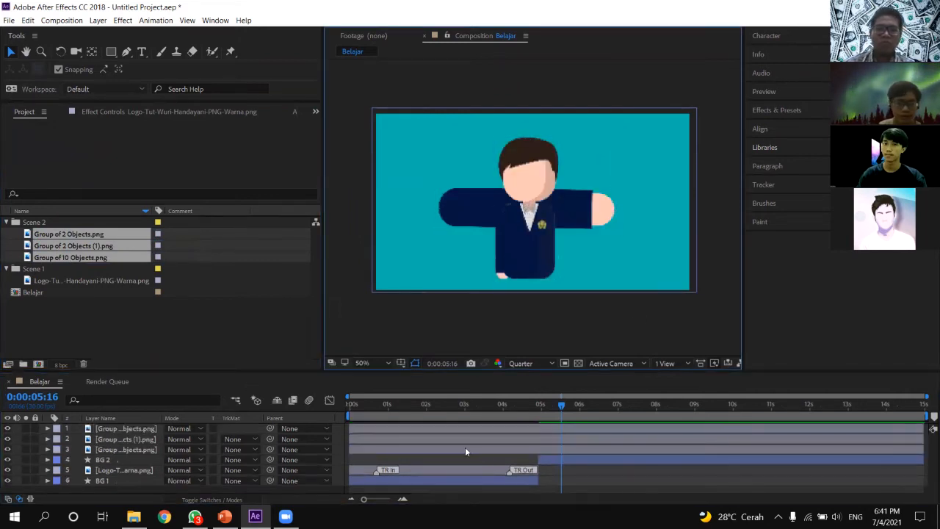
Trim the start of the three character layers to the 5-second mark, in line with the start of BG 2.
{"action": "left_click", "coordinate": [465, 450]}
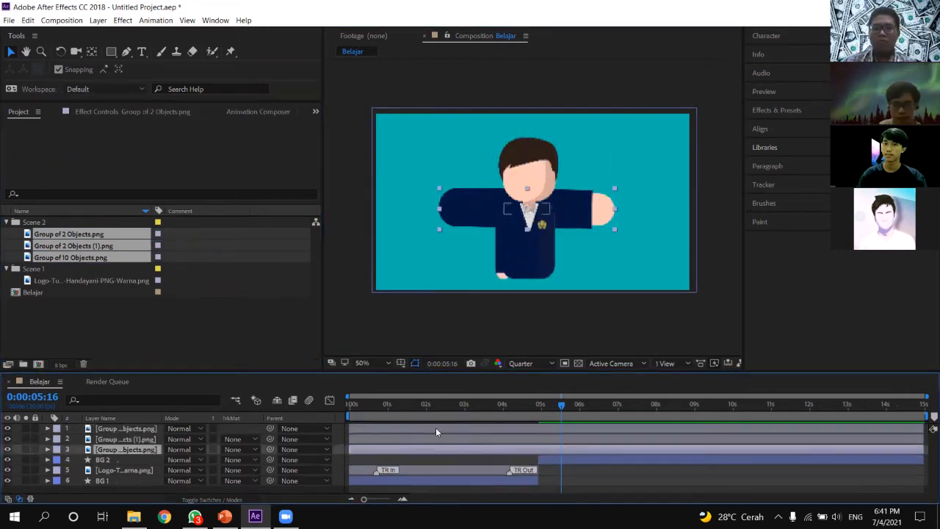
{"action": "left_click", "coordinate": [436, 432], "text": "shift"}
{"action": "left_click_drag", "start_coordinate": [352, 433], "coordinate": [542, 434]}
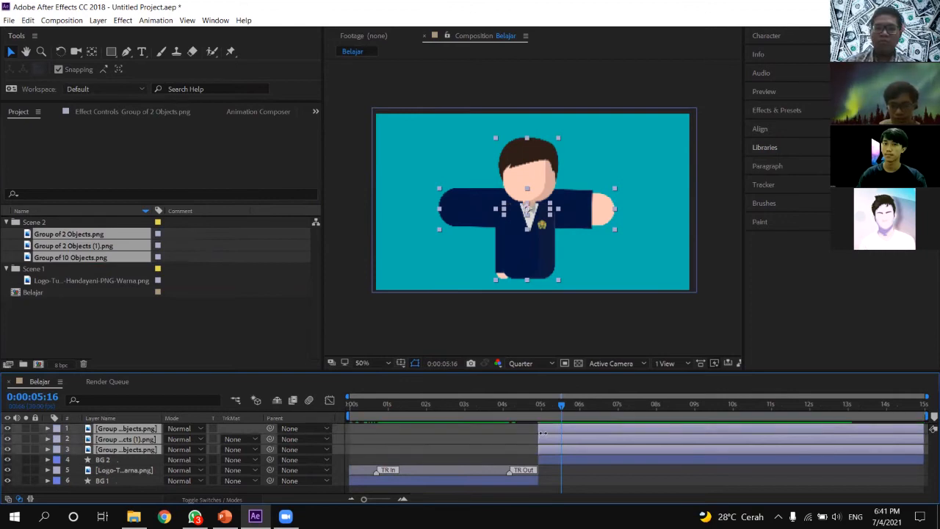
{"action": "left_click", "coordinate": [600, 472]}
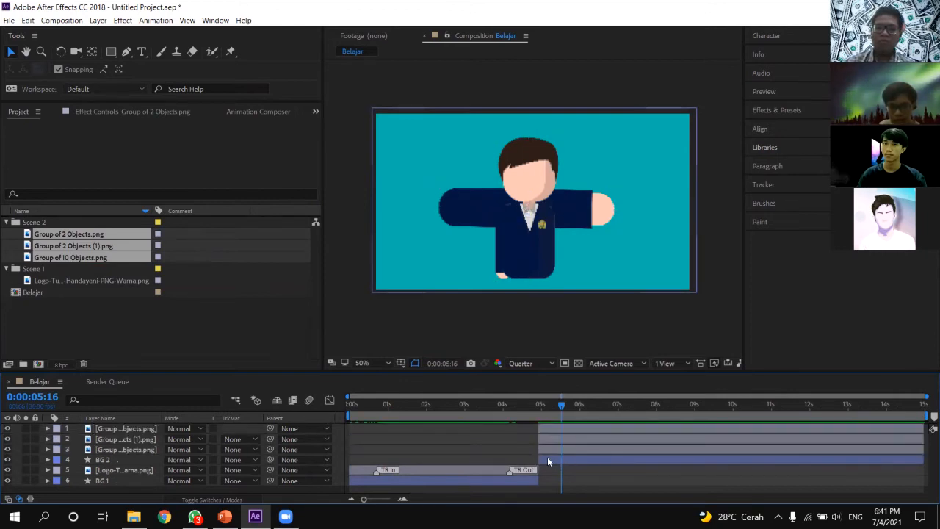
Set the playhead to 0:00:05:10 and move the Group of 2 Objects (1).png eyes layer to the top of the layer stack.
{"action": "left_click", "coordinate": [553, 403]}
{"action": "left_click", "coordinate": [550, 446]}
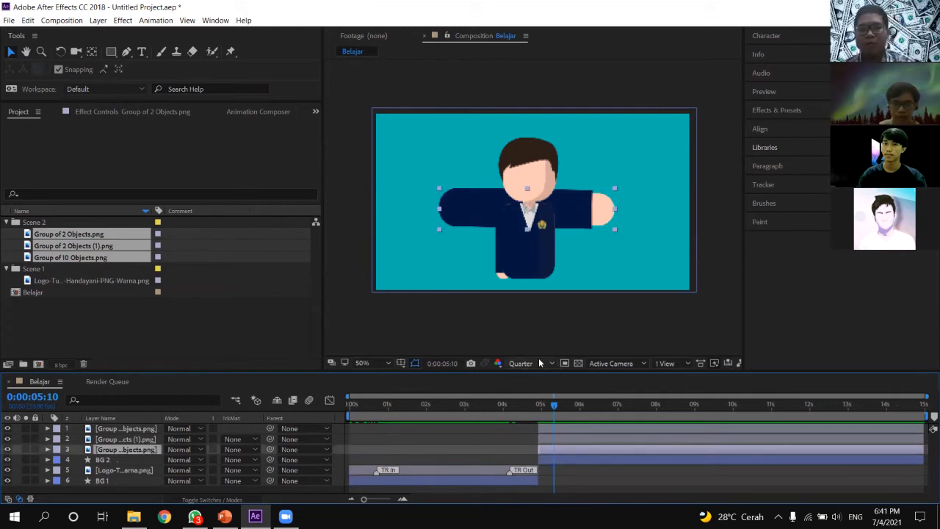
{"action": "left_click", "coordinate": [542, 440]}
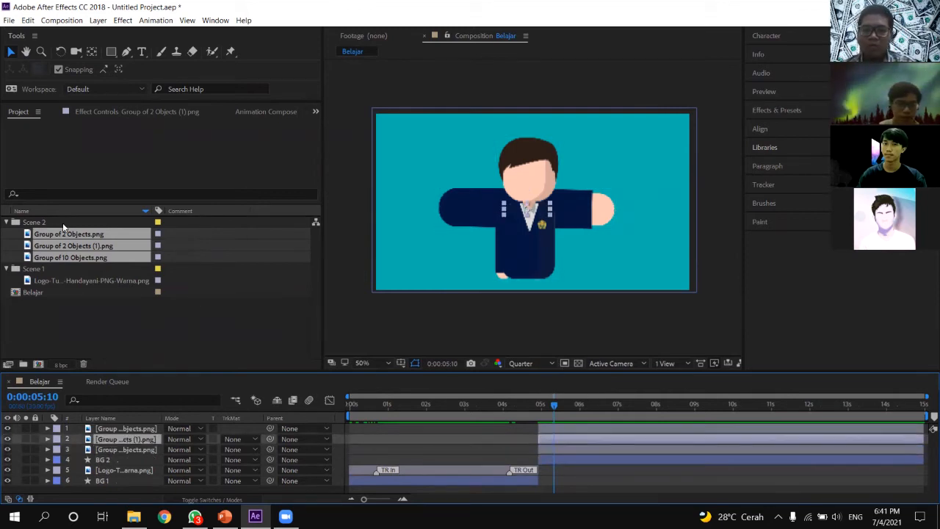
{"action": "left_click", "coordinate": [60, 235]}
{"action": "left_click", "coordinate": [63, 247]}
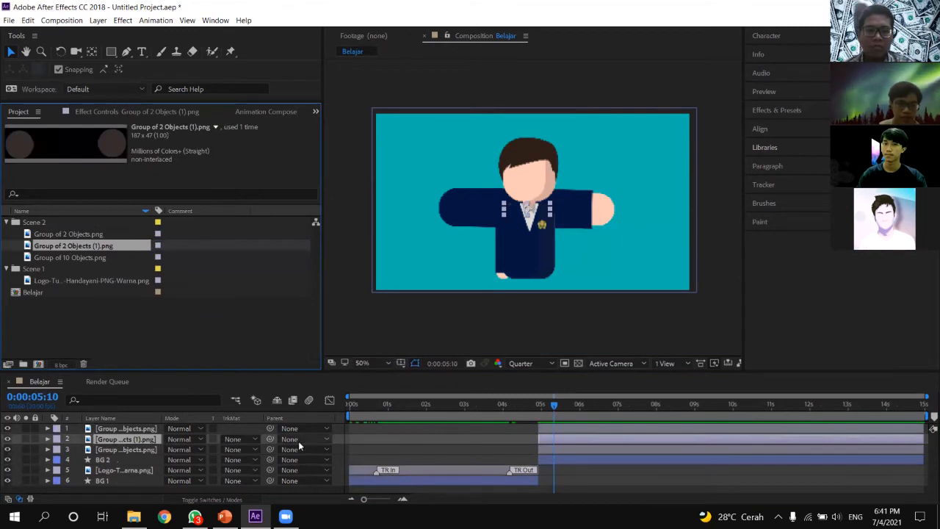
{"action": "left_click_drag", "start_coordinate": [136, 439], "coordinate": [139, 429]}
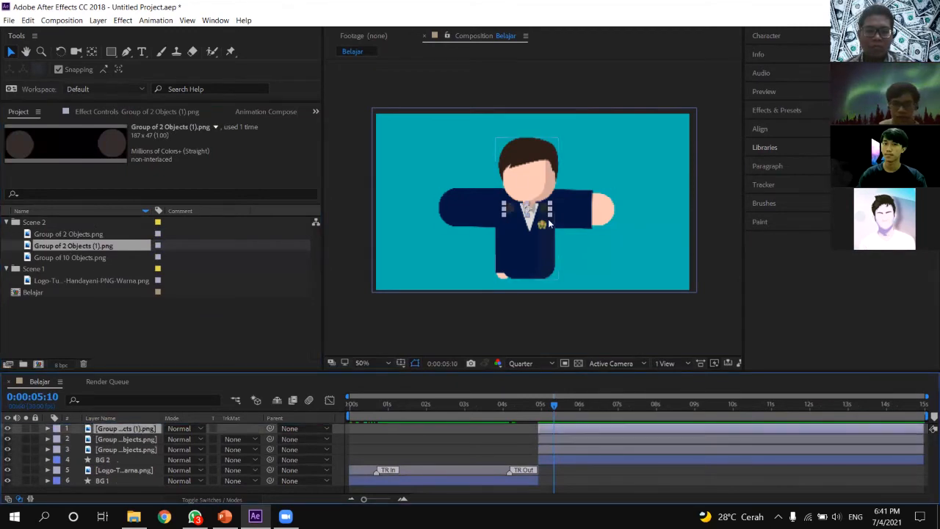
Move the eyes up onto the character's face.
{"action": "key", "text": "period"}
{"action": "left_click_drag", "start_coordinate": [557, 210], "coordinate": [553, 144]}
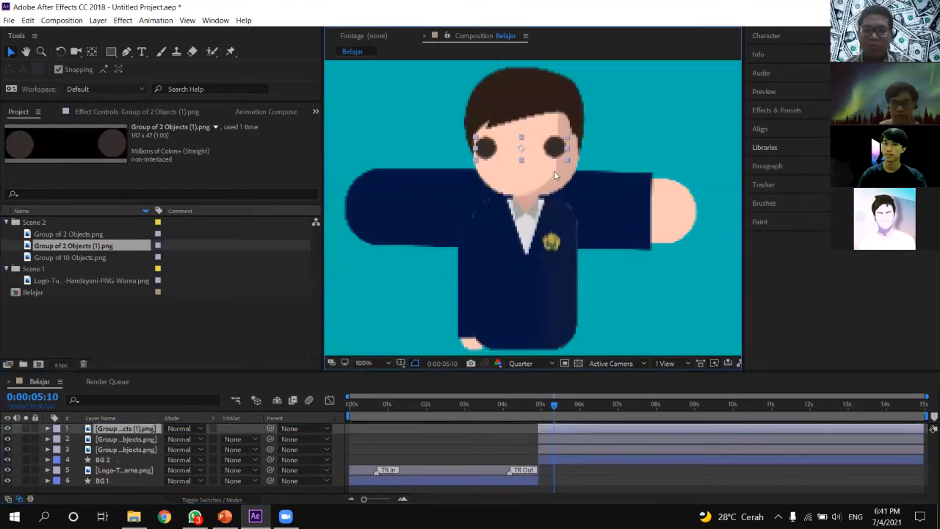
{"action": "key", "text": "comma"}
Enlarge the character's body layer proportionally until it extends past the composition's lower edge.
{"action": "left_click", "coordinate": [548, 272]}
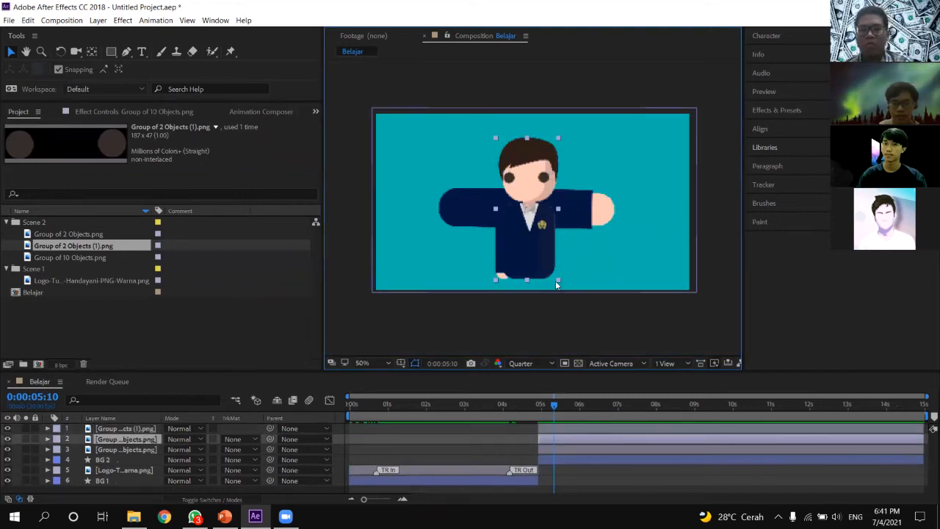
{"action": "left_click_drag", "start_coordinate": [557, 280], "coordinate": [567, 298]}
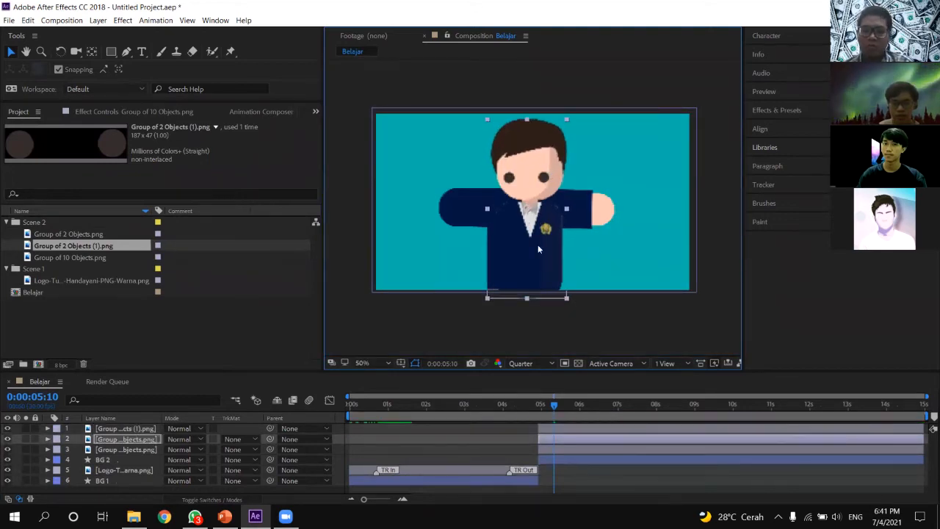
{"action": "left_click_drag", "start_coordinate": [535, 258], "coordinate": [535, 265]}
{"action": "key", "text": "ctrl+z"}
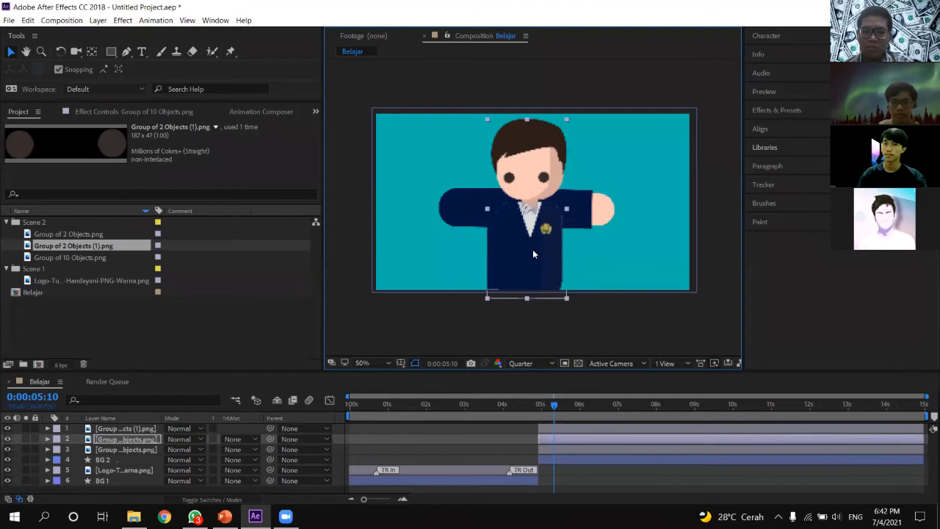
Nudge the enlarged body slightly down and to the left so the face lines up with the eyes.
{"action": "key", "text": "shift+Down"}
{"action": "key", "text": "Left"}
{"action": "key", "text": "Left"}
{"action": "key", "text": "Left"}
{"action": "key", "text": "Left"}
{"action": "key", "text": "Left"}
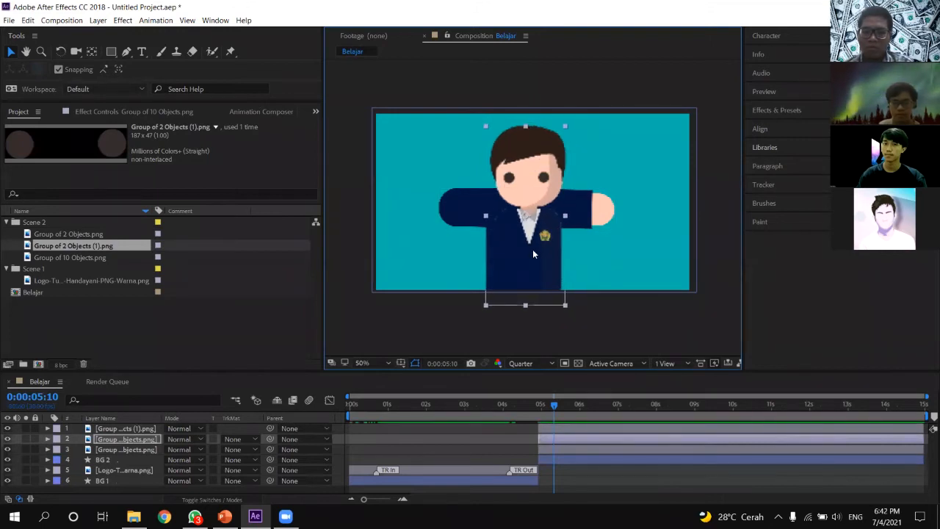
{"action": "key", "text": "Down"}
{"action": "key", "text": "Down"}
{"action": "key", "text": "Down"}
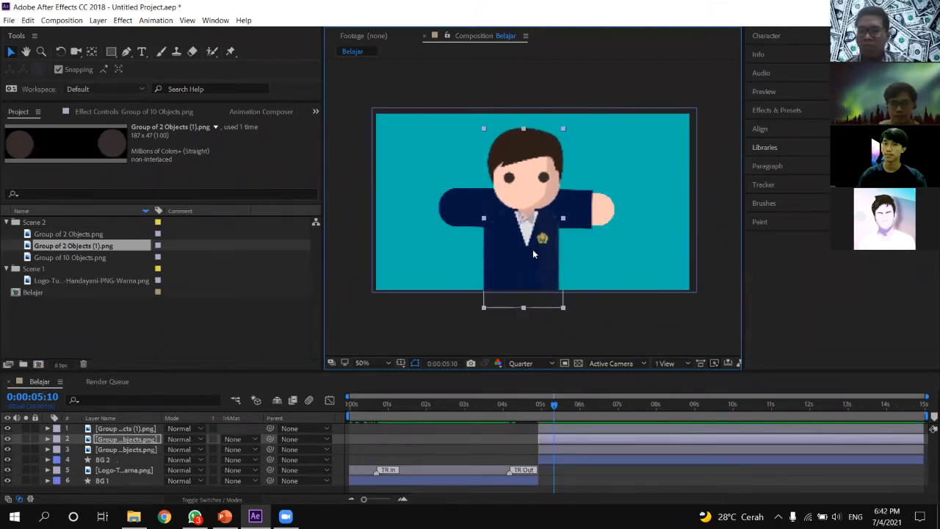
Scale down the Group of 2 Objects.png arm layer and place it at the shoulder on the body's right-hand side.
{"action": "left_click", "coordinate": [604, 208]}
{"action": "left_click_drag", "start_coordinate": [586, 215], "coordinate": [619, 228]}
{"action": "scroll", "coordinate": [653, 215], "scroll_direction": "up", "scroll_amount": 1}
{"action": "scroll", "coordinate": [604, 200], "scroll_direction": "down", "scroll_amount": 1}
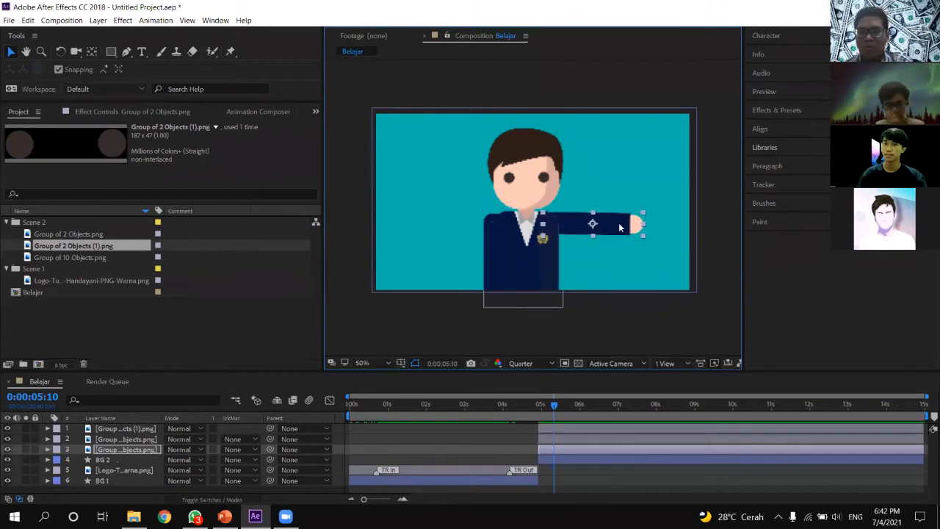
Move the playhead to 0:00:05:00 and check the character's separate eye and arm layers.
{"action": "left_click", "coordinate": [612, 186]}
{"action": "left_click", "coordinate": [436, 105]}
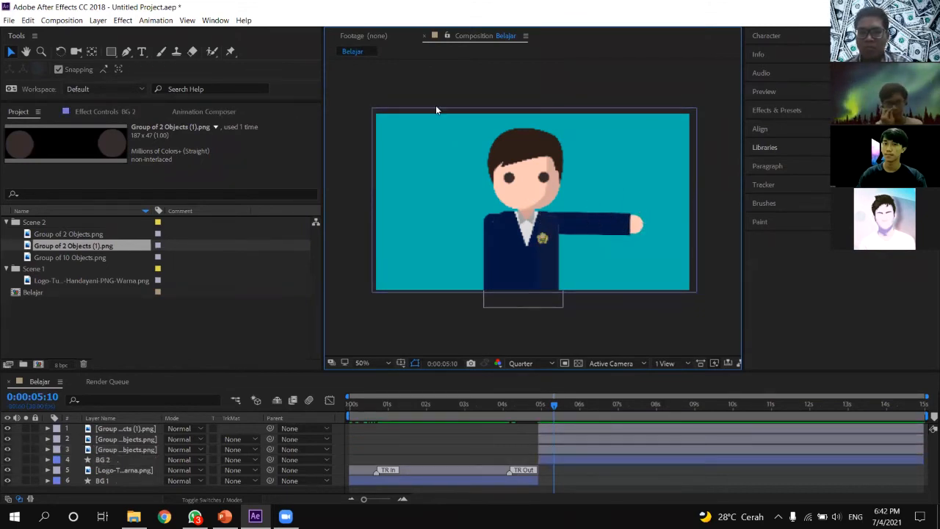
{"action": "left_click_drag", "start_coordinate": [555, 407], "coordinate": [541, 406]}
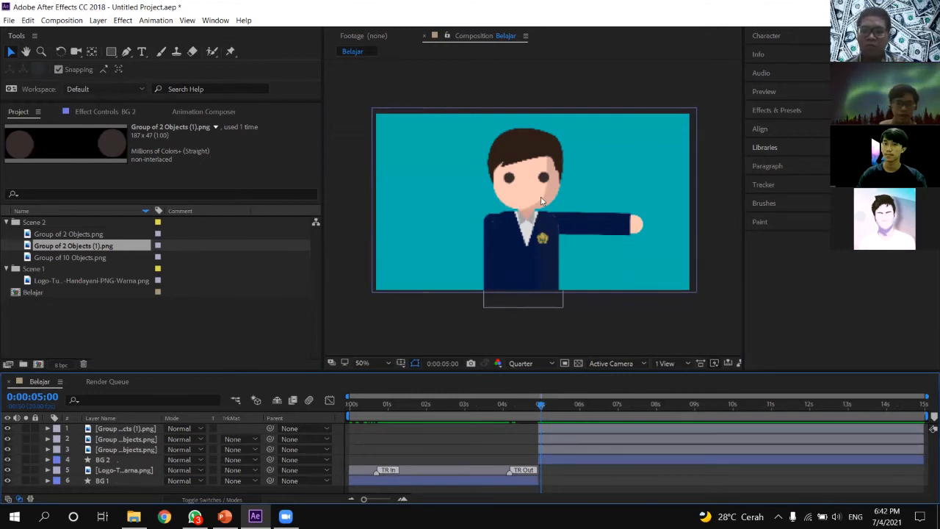
{"action": "left_click", "coordinate": [549, 177]}
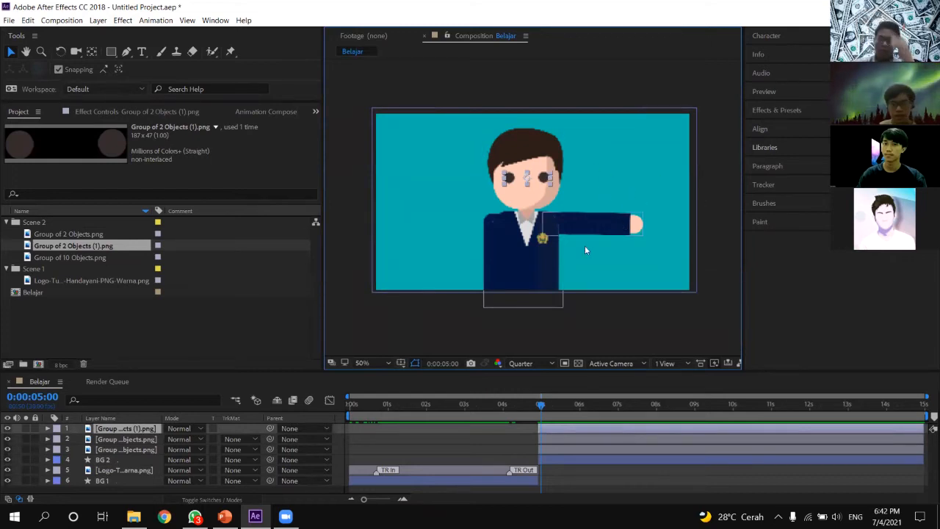
{"action": "left_click", "coordinate": [592, 228]}
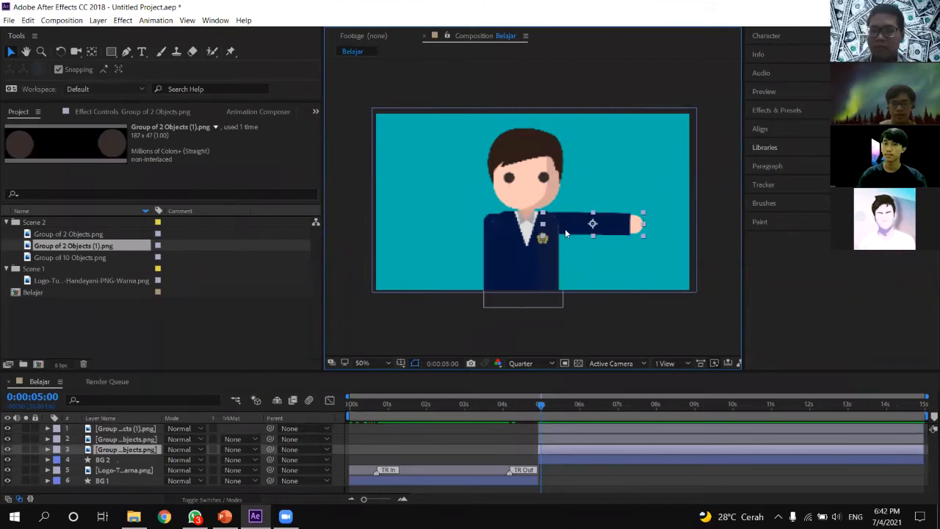
Rename the eyes layer, Group of 2 Objects (1).png, as mata.
{"action": "left_click", "coordinate": [529, 177]}
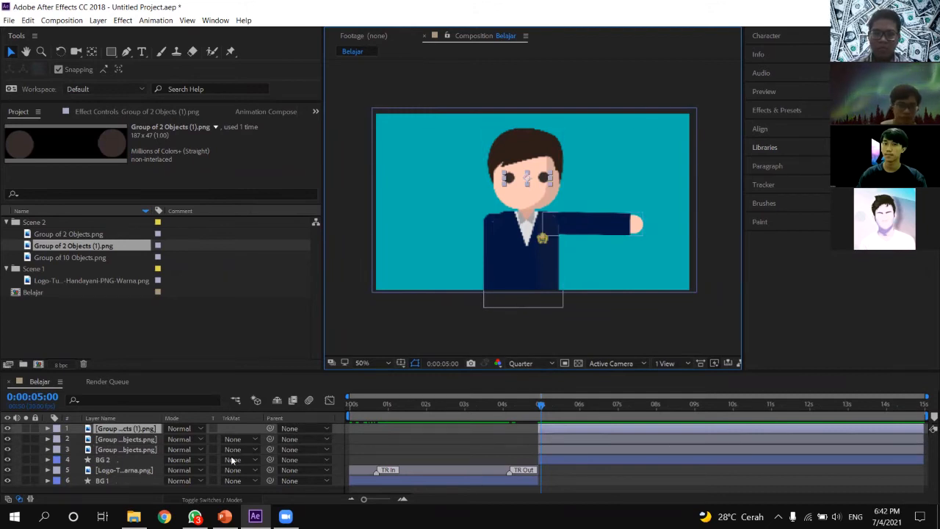
{"action": "right_click", "coordinate": [129, 431]}
{"action": "left_click", "coordinate": [183, 496]}
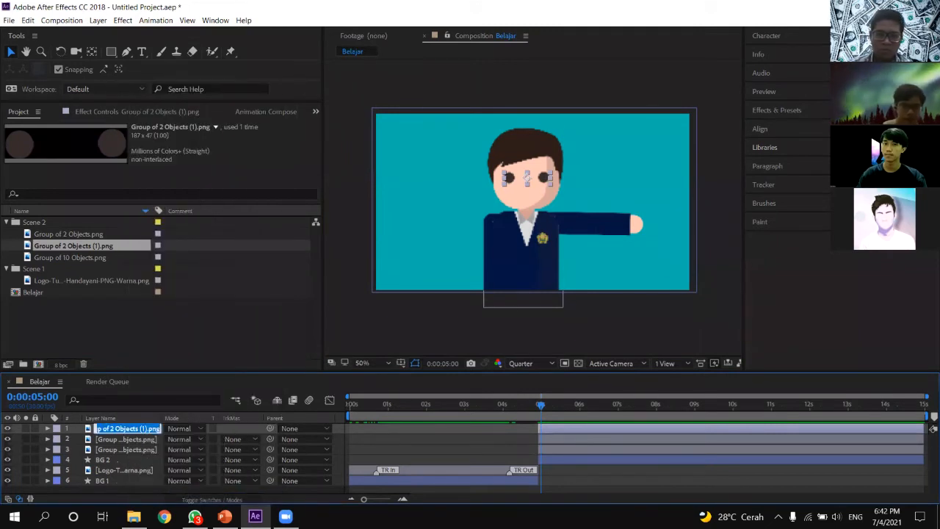
{"action": "type", "text": "mata"}
Rename the character's body layer as body and the arm layer as tangan.
{"action": "left_click", "coordinate": [112, 441]}
{"action": "right_click", "coordinate": [111, 441]}
{"action": "left_click", "coordinate": [152, 501]}
{"action": "type", "text": "b"}
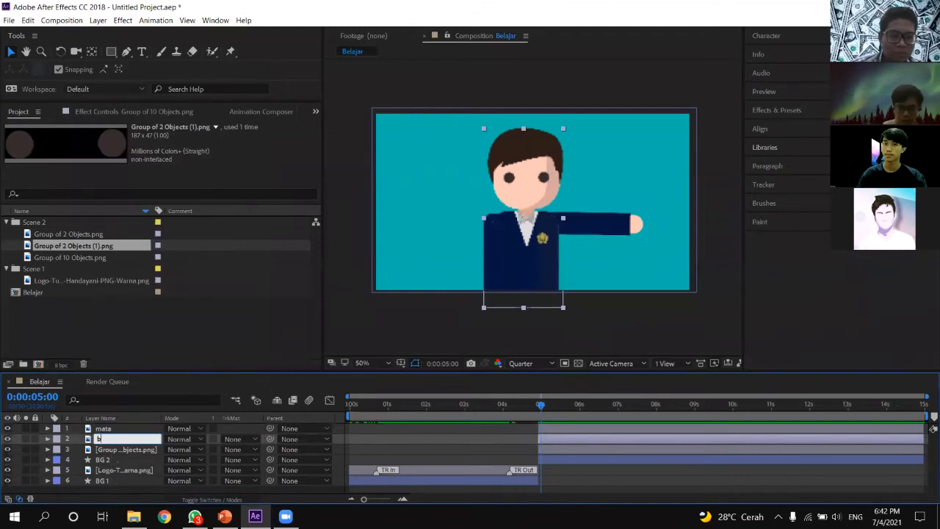
{"action": "type", "text": "ody"}
{"action": "right_click", "coordinate": [120, 449]}
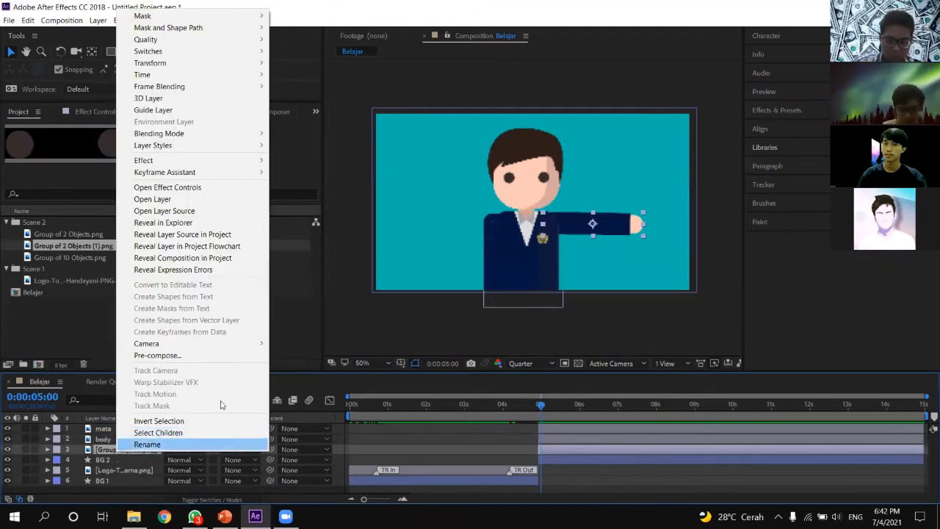
{"action": "left_click", "coordinate": [161, 444]}
{"action": "type", "text": "tangan"}
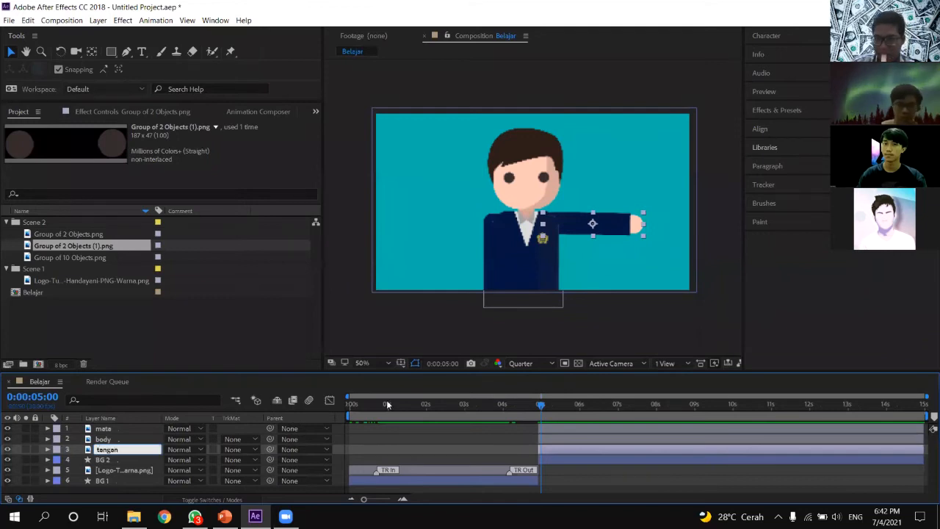
{"action": "left_click", "coordinate": [446, 439]}
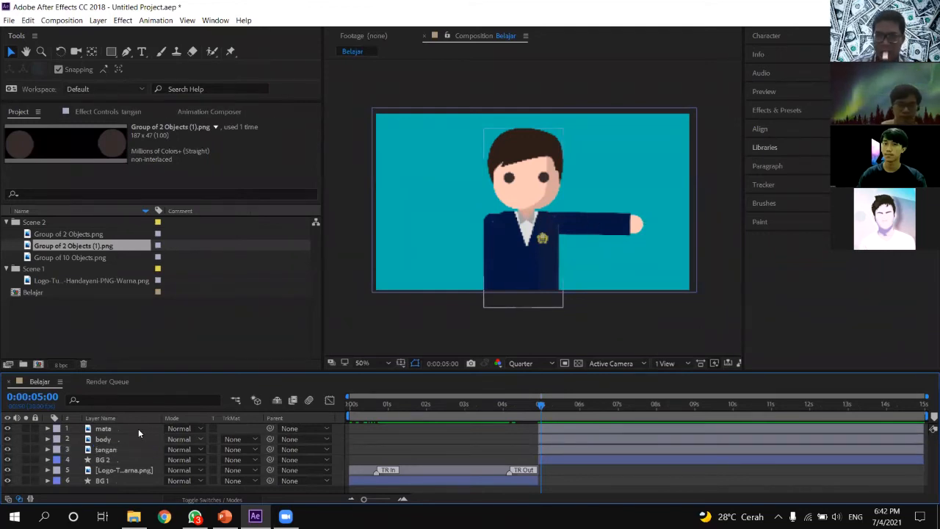
Move the playhead to 0:00:05:15 and reveal the Transform properties of the mata layer.
{"action": "left_click", "coordinate": [621, 429]}
{"action": "key", "text": "s"}
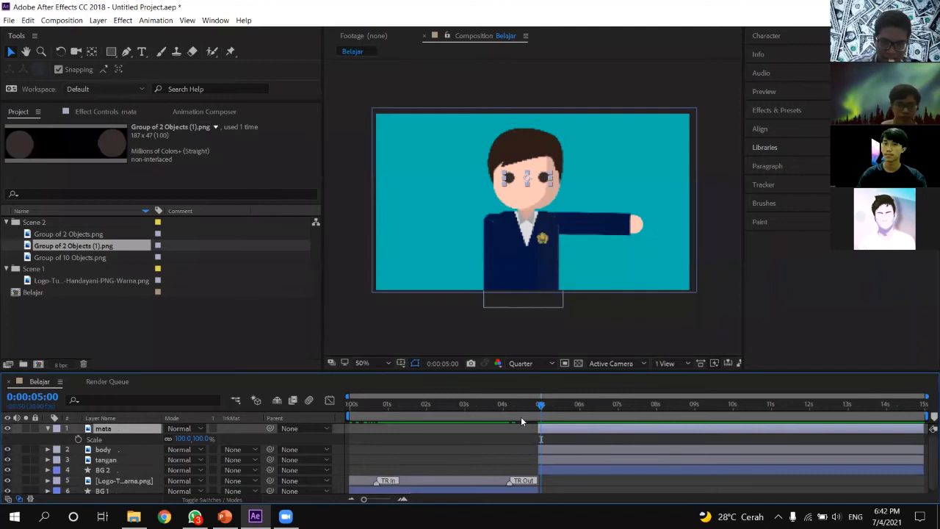
{"action": "key", "text": "s"}
{"action": "left_click_drag", "start_coordinate": [547, 406], "coordinate": [559, 404]}
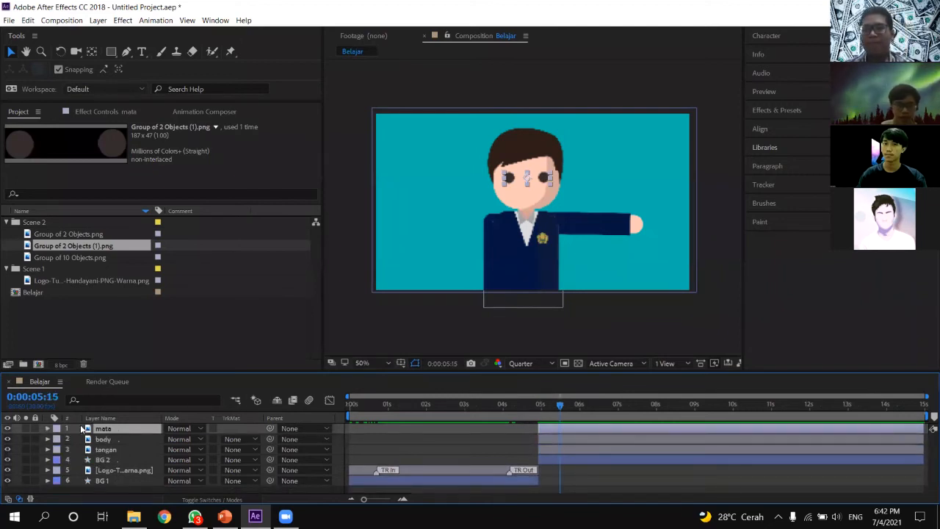
{"action": "left_click", "coordinate": [46, 429]}
{"action": "left_click", "coordinate": [58, 439]}
{"action": "scroll", "coordinate": [147, 450], "scroll_direction": "down", "scroll_amount": 1}
{"action": "scroll", "coordinate": [163, 459], "scroll_direction": "up", "scroll_amount": 1}
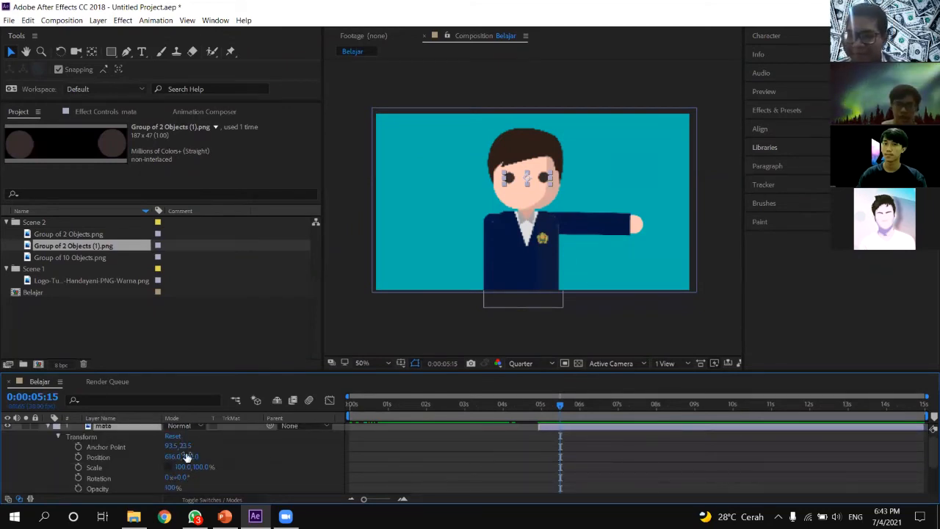
Try squashing the eyes to 50% vertical scale, then undo the change.
{"action": "left_click_drag", "start_coordinate": [201, 467], "coordinate": [152, 473]}
{"action": "scroll", "coordinate": [548, 195], "scroll_direction": "up", "scroll_amount": 1}
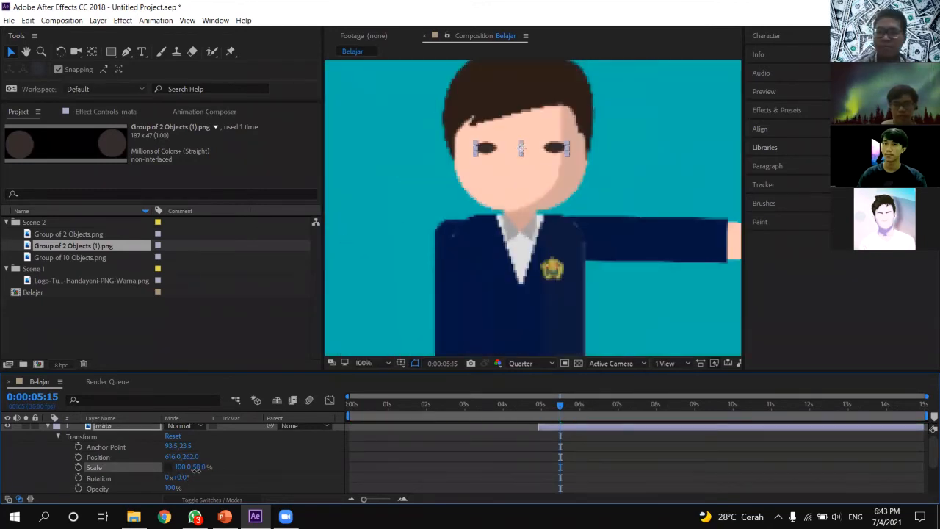
{"action": "key", "text": "ctrl+z"}
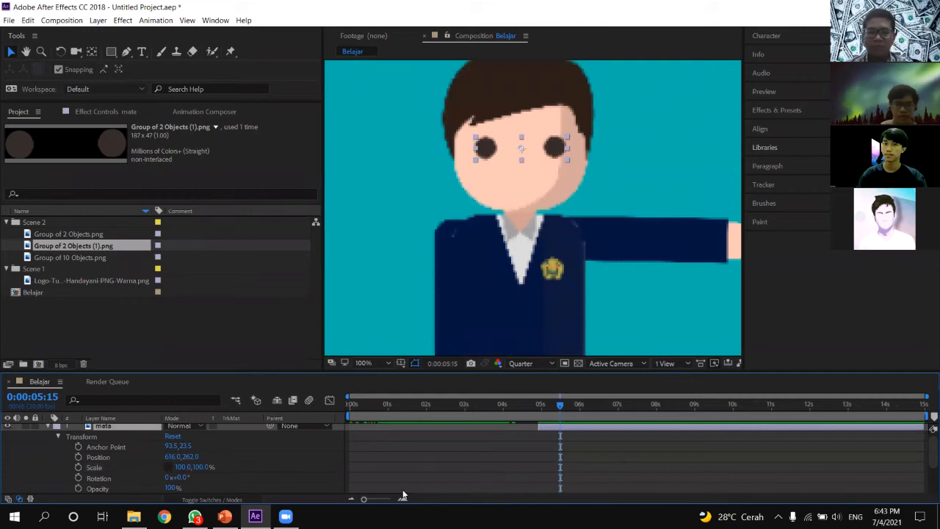
Keyframe an eye blink on the mata layer's Scale: 100% at 0:00:05:15, 0% vertical at 0:00:05:20, and 100% at 0:00:05:24.
{"action": "left_click", "coordinate": [78, 467]}
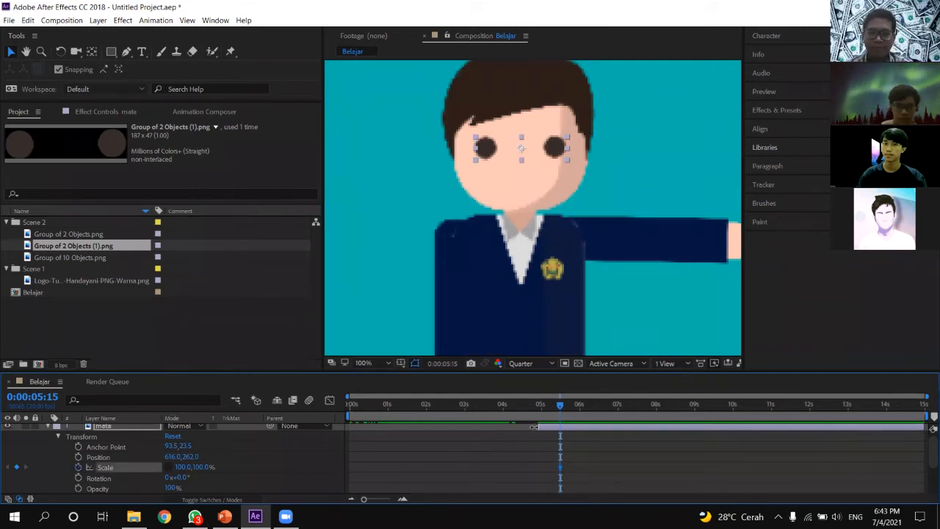
{"action": "mouse_move", "coordinate": [565, 404]}
{"action": "left_mouse_down"}
{"action": "mouse_move", "coordinate": [577, 405]}
{"action": "mouse_move", "coordinate": [566, 404]}
{"action": "left_mouse_up"}
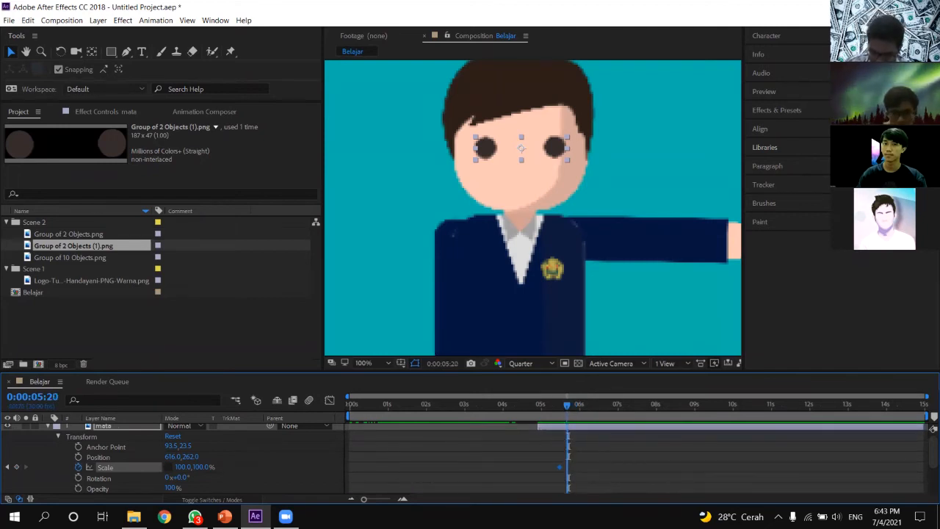
{"action": "left_click", "coordinate": [201, 468]}
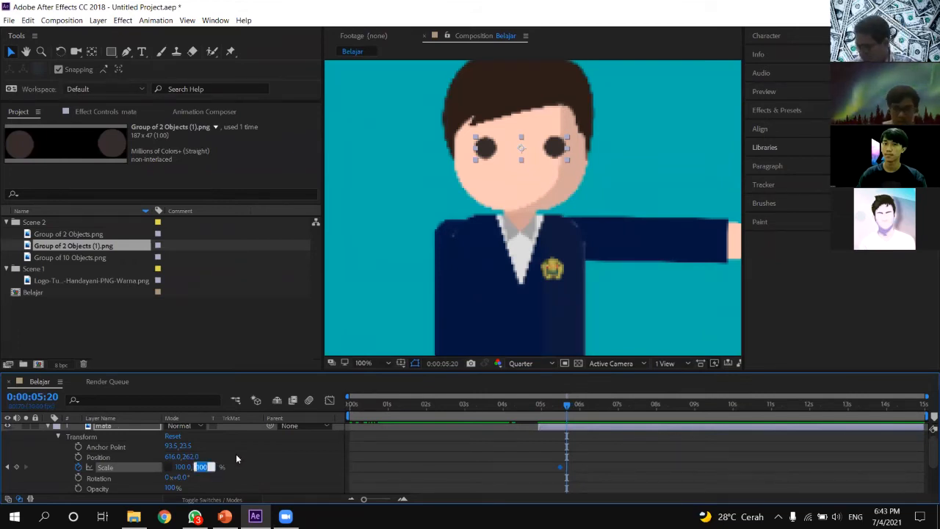
{"action": "type", "text": "0"}
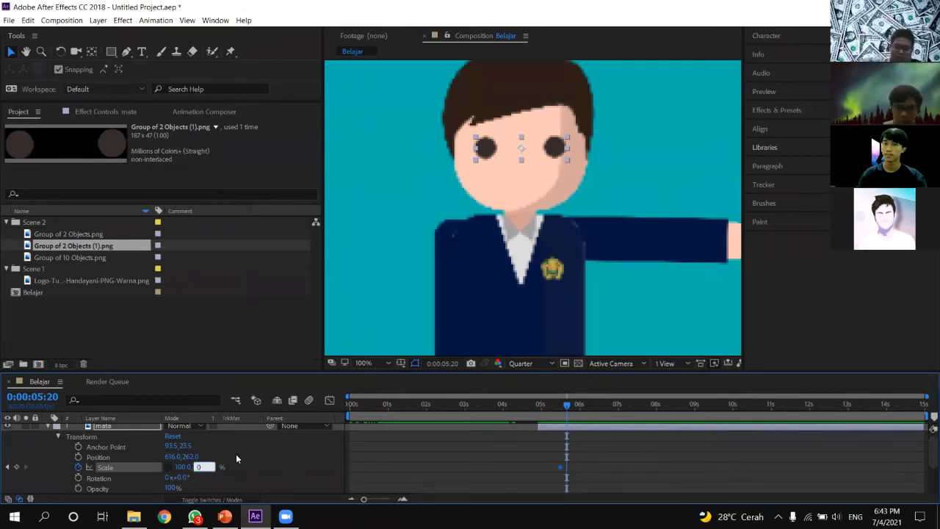
{"action": "key", "text": "Return"}
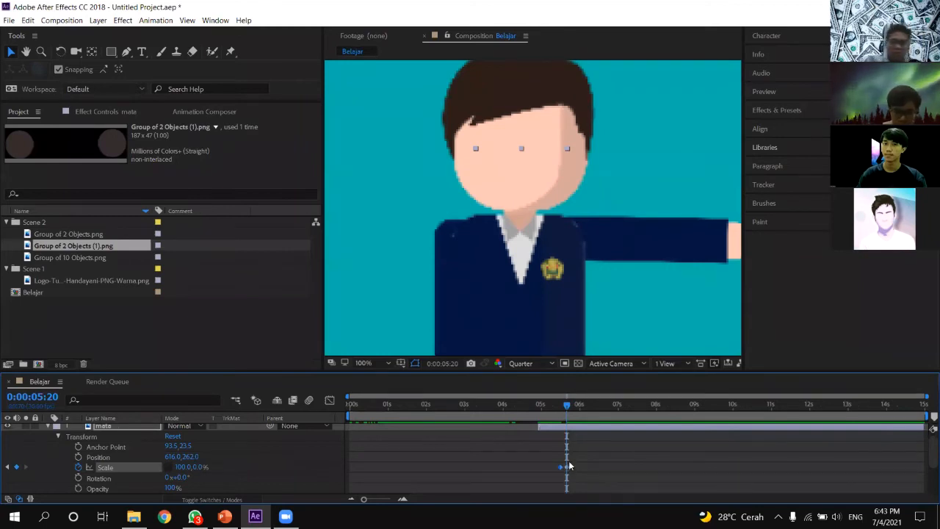
{"action": "left_click", "coordinate": [571, 406]}
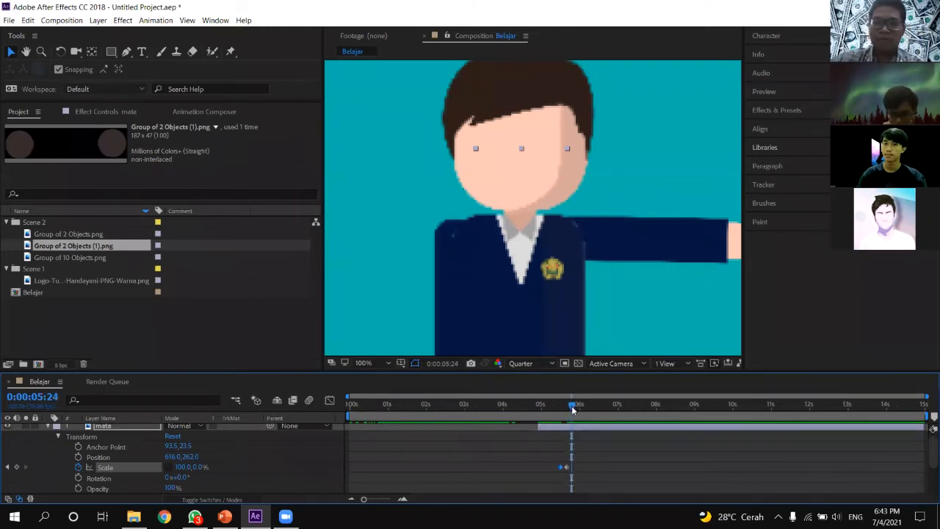
Preview the blink from just before five seconds and shift its last Scale keyframe slightly later.
{"action": "left_click", "coordinate": [560, 409]}
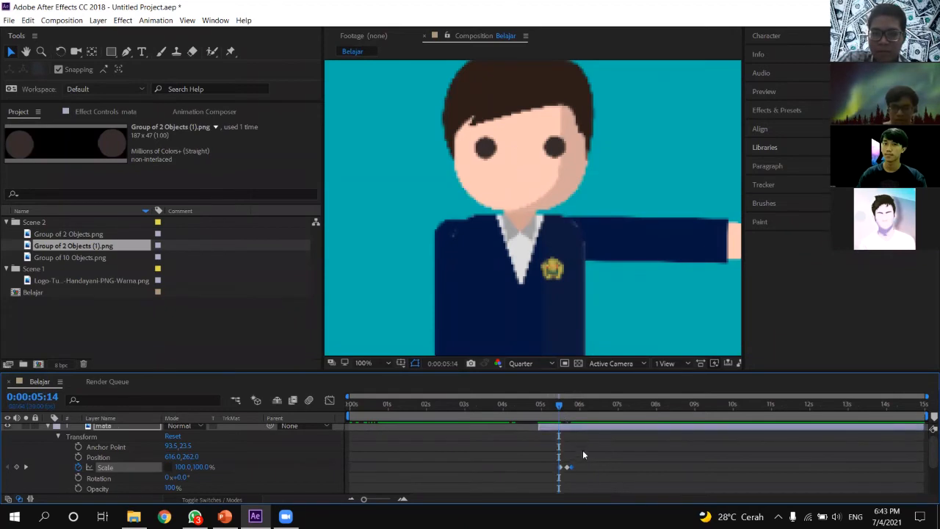
{"action": "key", "text": "space"}
{"action": "left_click_drag", "start_coordinate": [582, 406], "coordinate": [539, 418]}
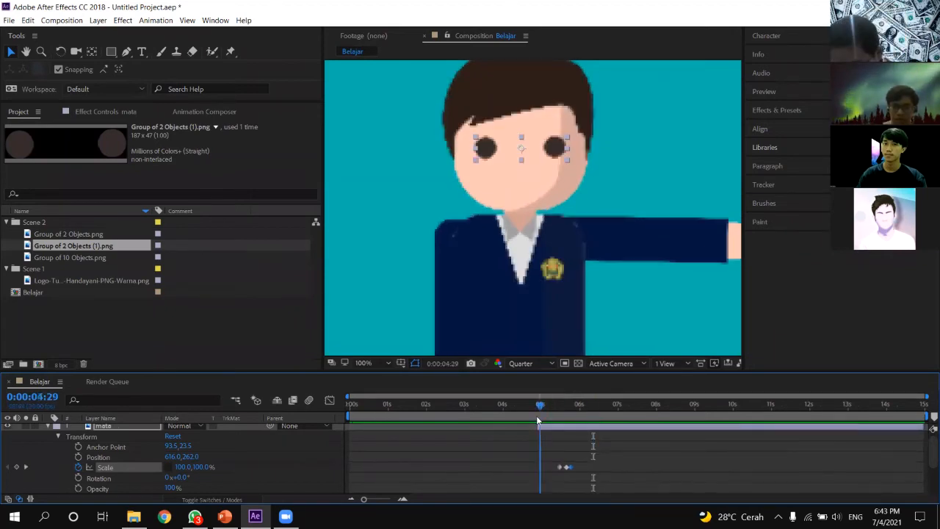
{"action": "key", "text": "space"}
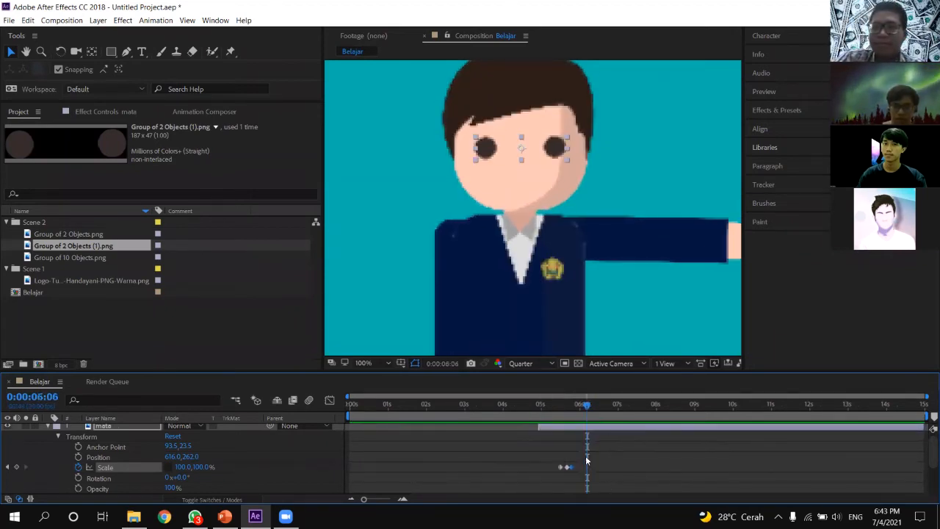
{"action": "key", "text": "space"}
{"action": "left_click_drag", "start_coordinate": [573, 468], "coordinate": [576, 469]}
{"action": "left_click", "coordinate": [624, 461]}
Copy the three blink keyframes, paste them at 0:00:07:09 and at three further points about two seconds apart, and preview the blinking.
{"action": "left_click_drag", "start_coordinate": [592, 409], "coordinate": [536, 481]}
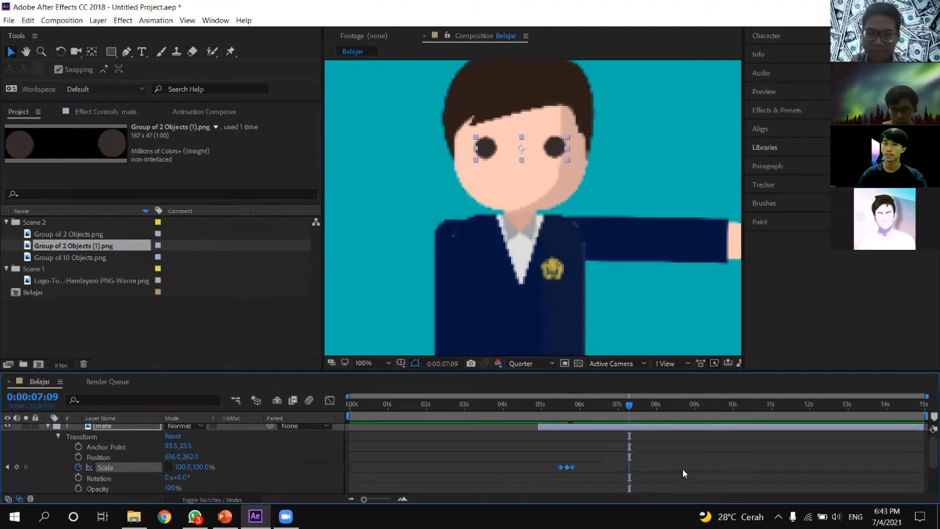
{"action": "key", "text": "ctrl+v"}
{"action": "left_click_drag", "start_coordinate": [629, 407], "coordinate": [542, 449]}
{"action": "key", "text": "ctrl+v"}
{"action": "key", "text": "ctrl+v"}
{"action": "key", "text": "ctrl+v"}
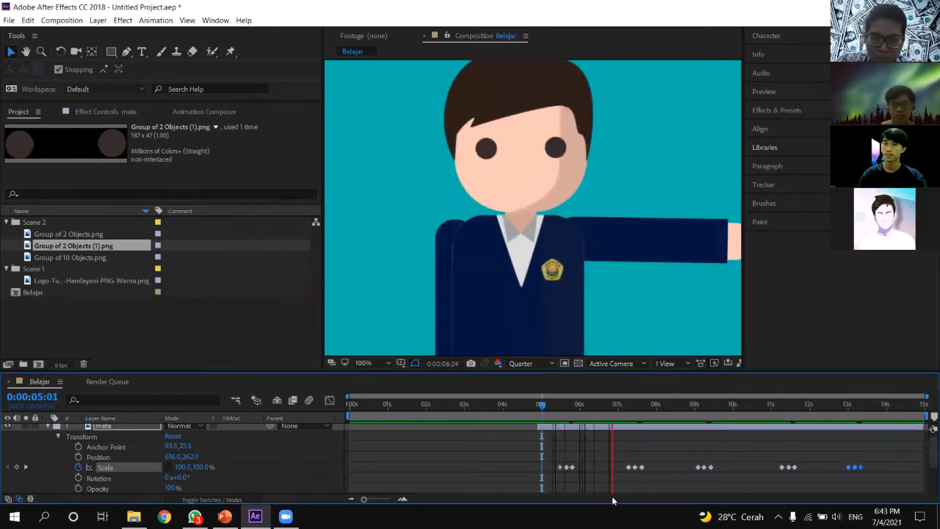
{"action": "key", "text": "space"}
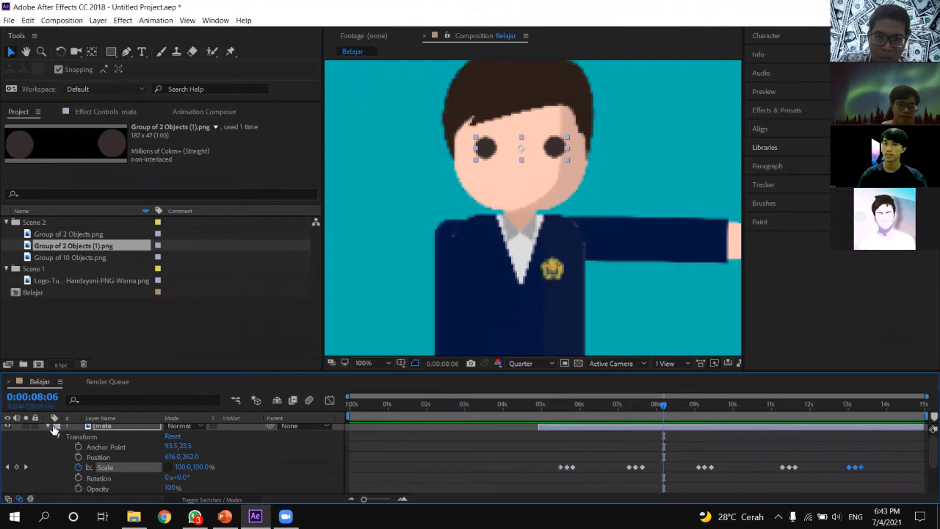
{"action": "left_click", "coordinate": [47, 426]}
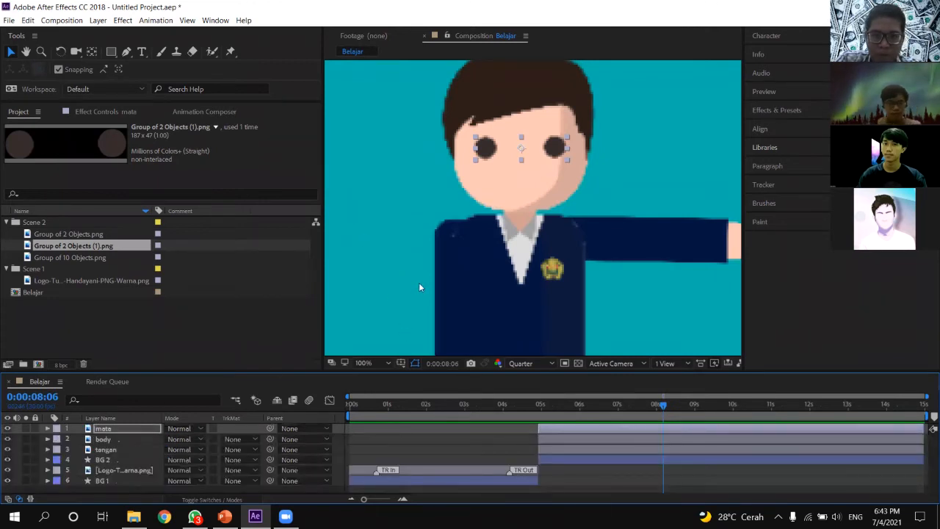
Scale down the tangan arm layer slightly and move it back against the character's shoulder.
{"action": "left_click", "coordinate": [122, 448]}
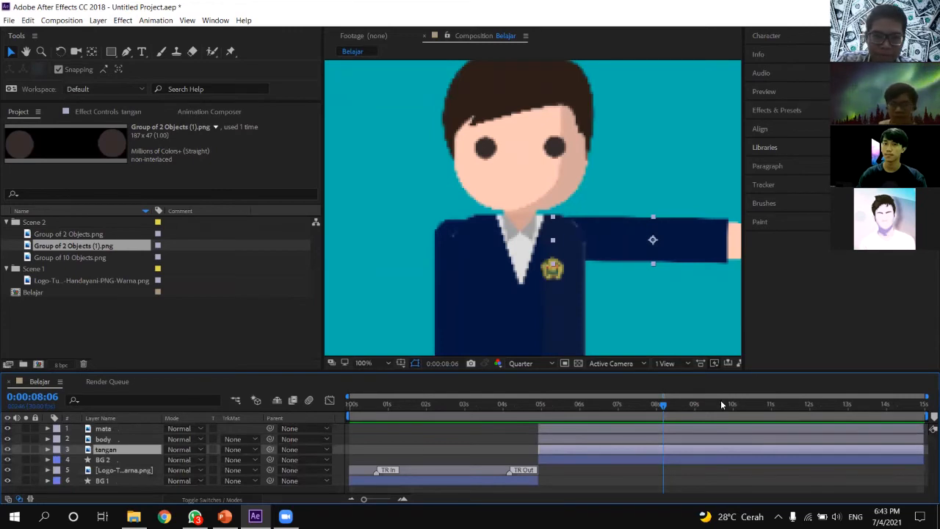
{"action": "key", "text": "comma"}
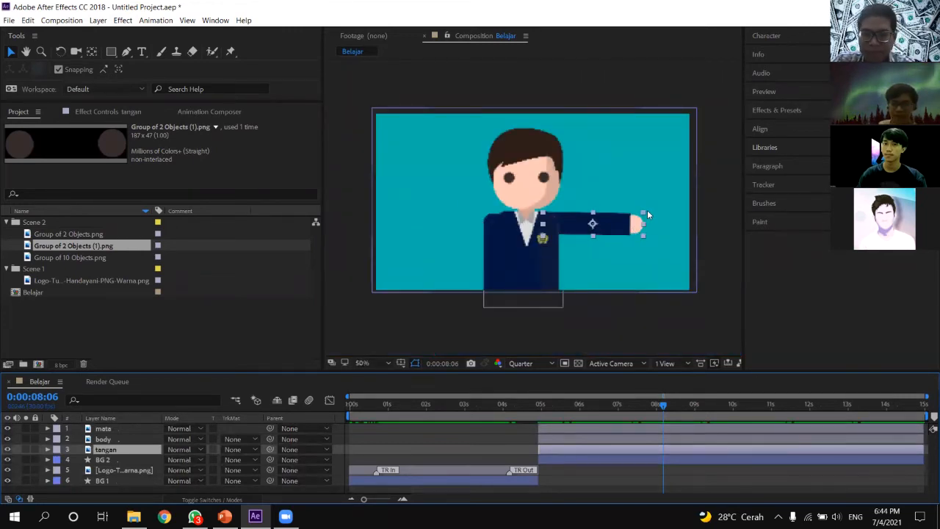
{"action": "left_click", "coordinate": [643, 210]}
{"action": "left_click", "coordinate": [584, 108]}
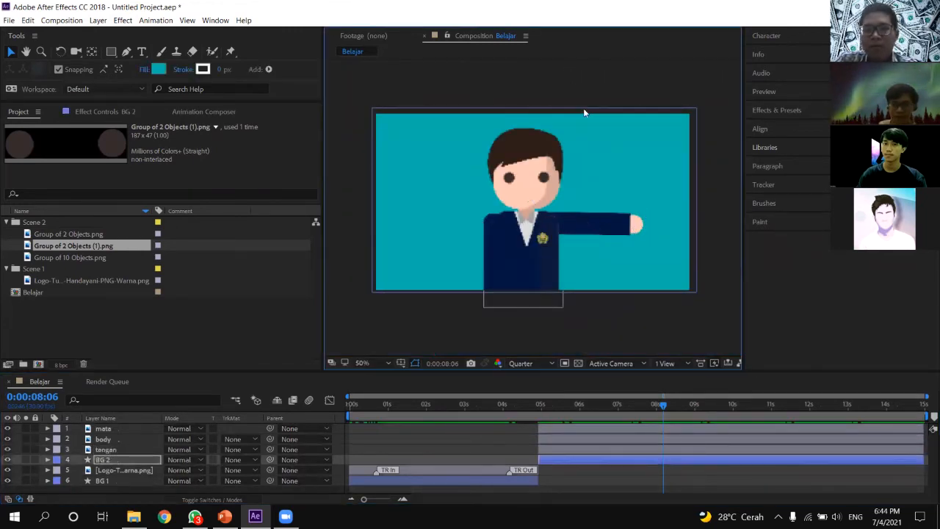
{"action": "left_click", "coordinate": [640, 224]}
{"action": "key", "text": "Return"}
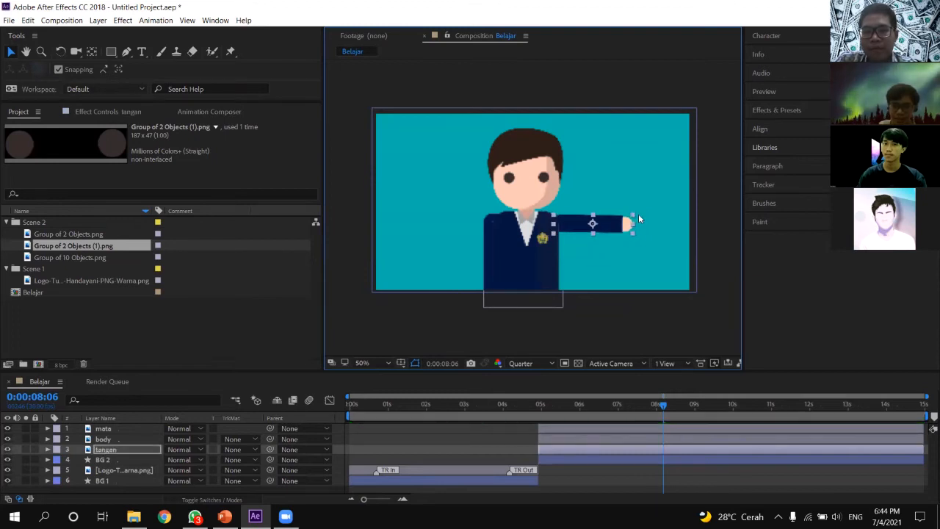
{"action": "left_click_drag", "start_coordinate": [616, 225], "coordinate": [610, 225]}
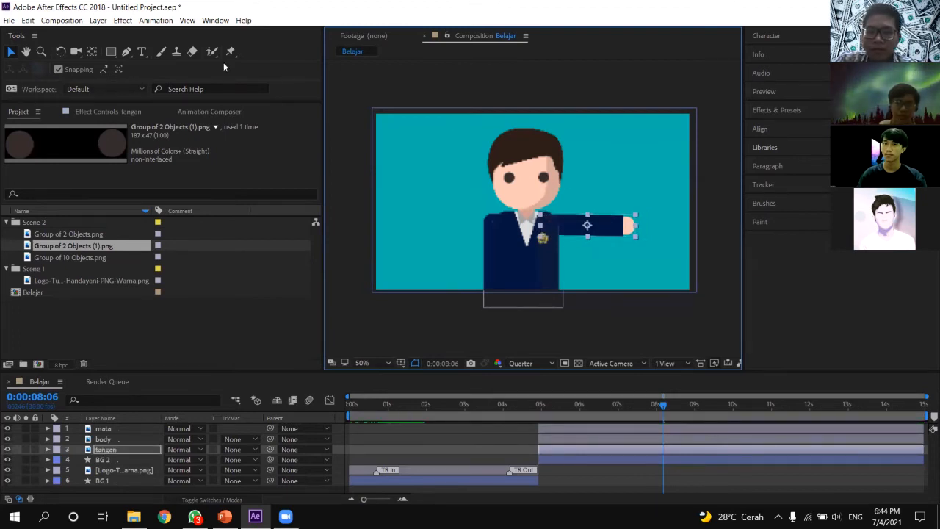
Place Puppet pins on the tangan arm layer at the hand, the middle of the arm and the shoulder.
{"action": "left_click_drag", "start_coordinate": [233, 50], "coordinate": [250, 48]}
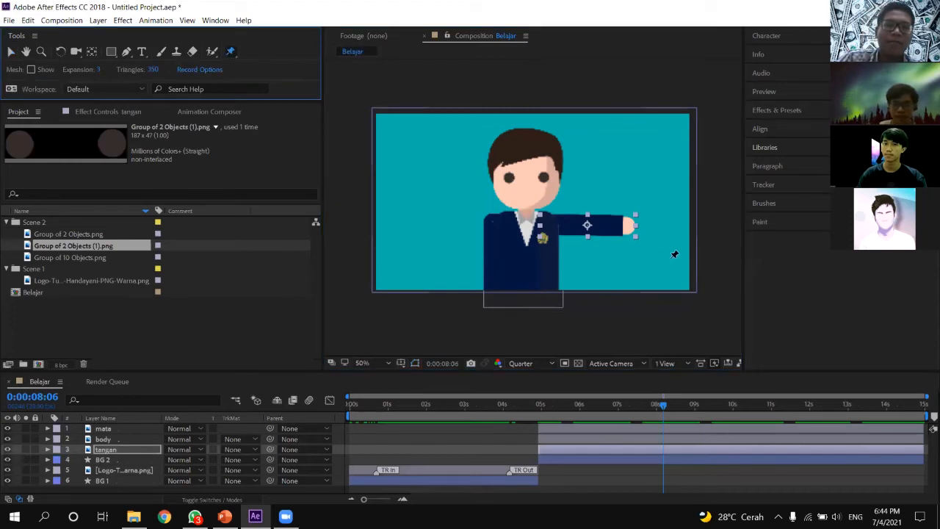
{"action": "scroll", "coordinate": [674, 255], "scroll_direction": "up", "scroll_amount": 2}
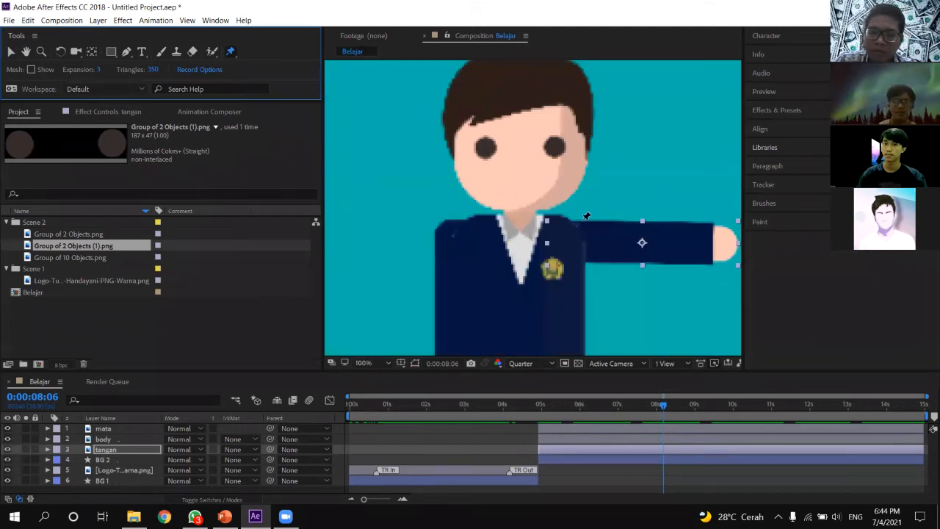
{"action": "scroll", "coordinate": [547, 199], "scroll_direction": "down", "scroll_amount": 2}
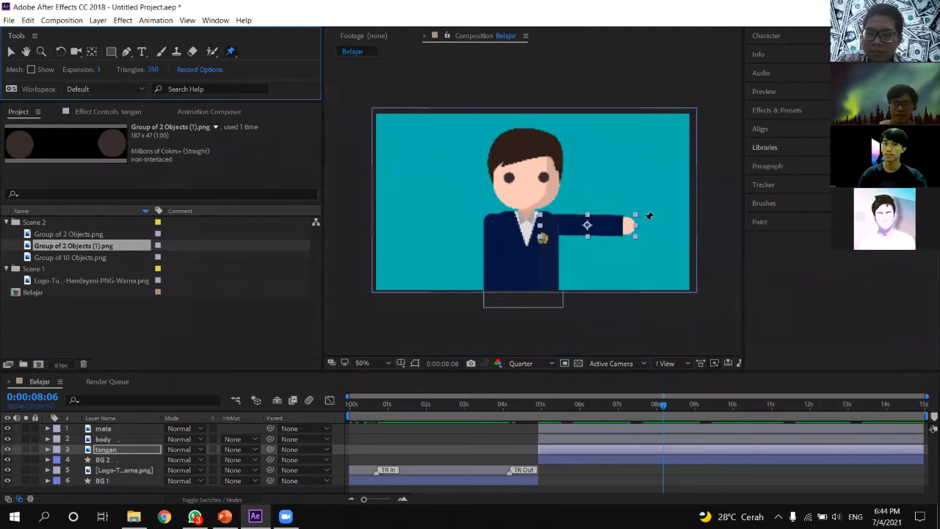
{"action": "scroll", "coordinate": [532, 207], "scroll_direction": "up", "scroll_amount": 2}
{"action": "left_click", "coordinate": [25, 51]}
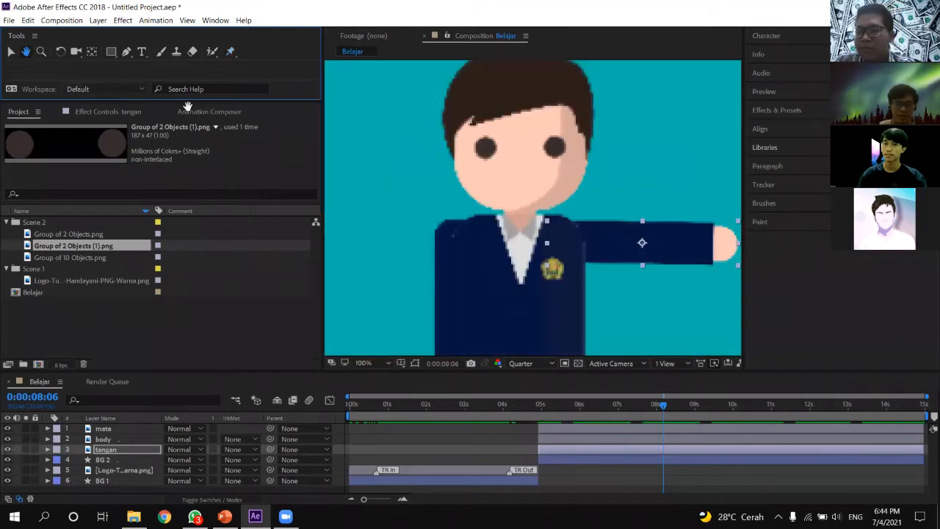
{"action": "left_click_drag", "start_coordinate": [330, 218], "coordinate": [234, 104]}
{"action": "left_click", "coordinate": [230, 52]}
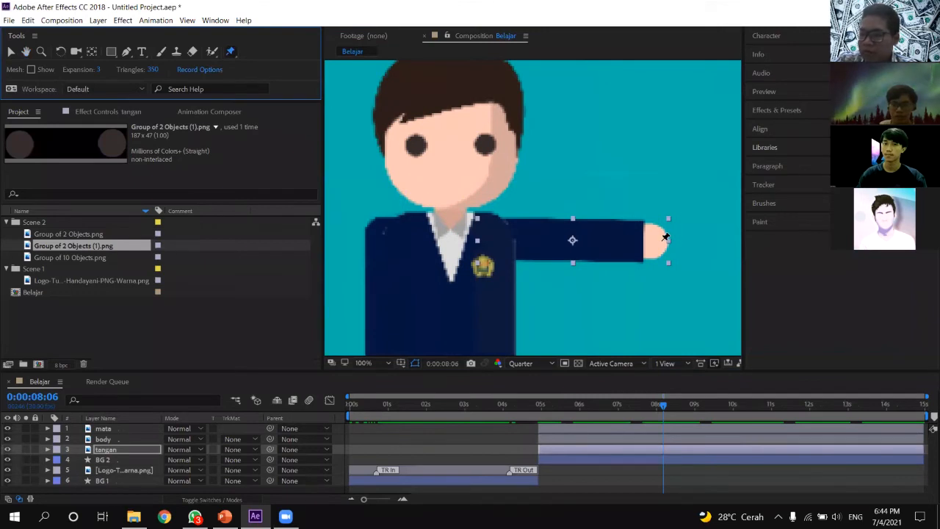
{"action": "left_click", "coordinate": [665, 236]}
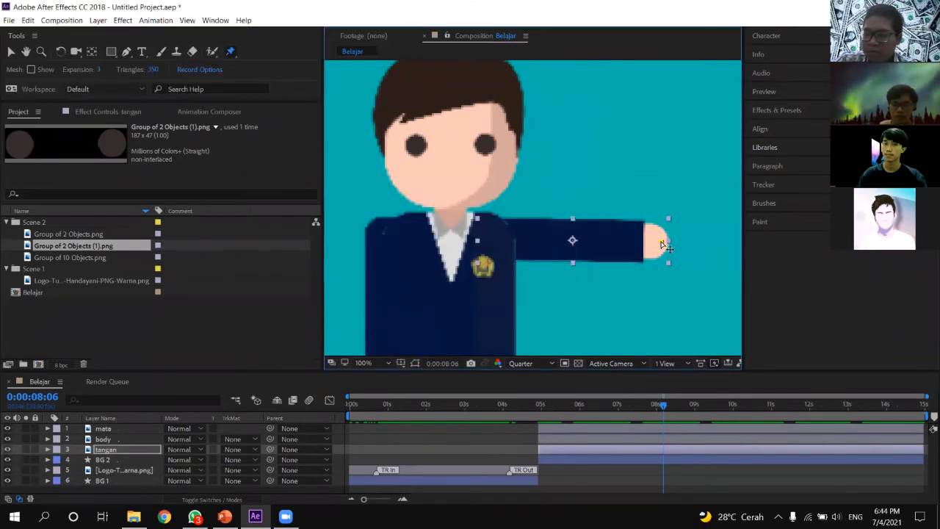
{"action": "scroll", "coordinate": [676, 240], "scroll_direction": "up", "scroll_amount": 1}
{"action": "scroll", "coordinate": [691, 259], "scroll_direction": "down", "scroll_amount": 1}
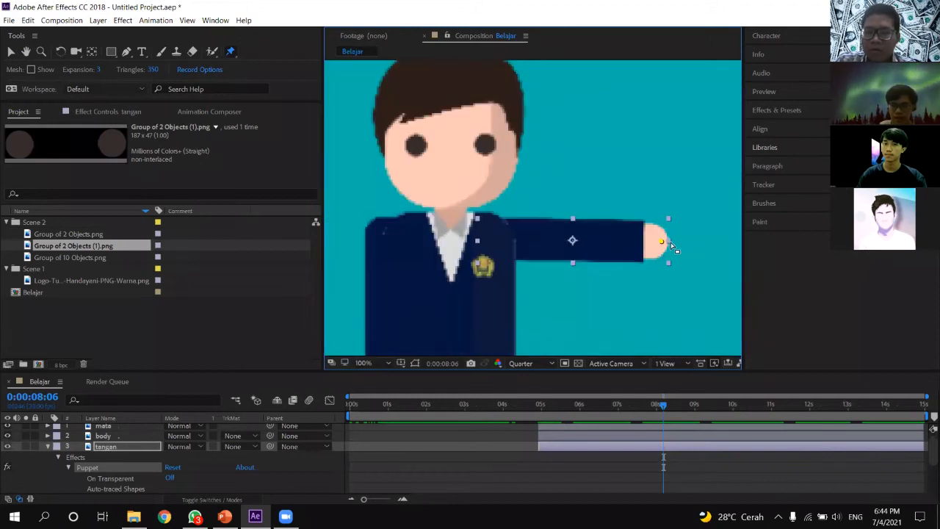
{"action": "left_click", "coordinate": [573, 236]}
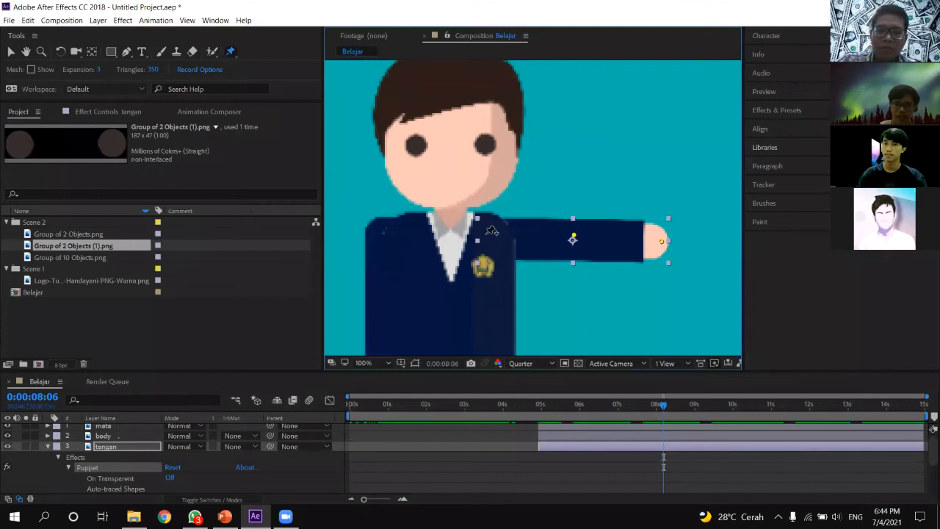
{"action": "left_click", "coordinate": [489, 238]}
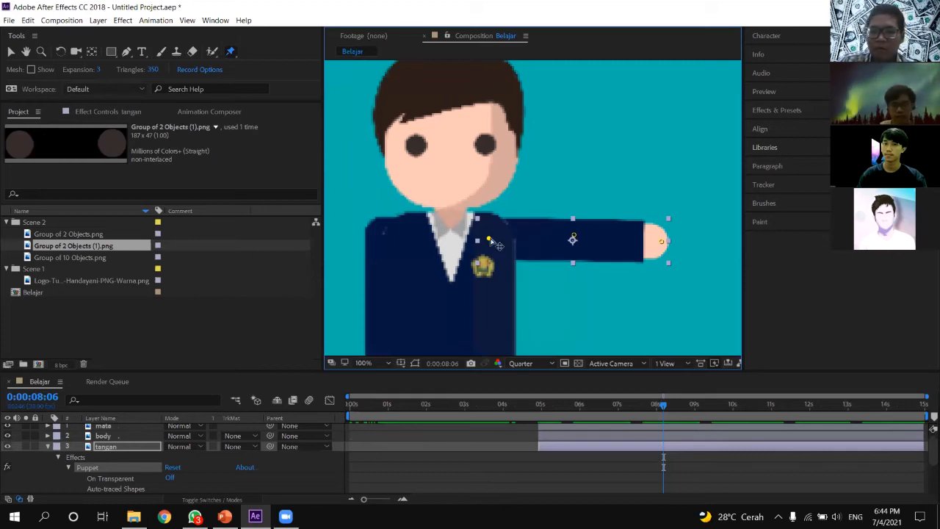
Select the hand's puppet pin, enlarge the timeline area and expand the tangan layer's Puppet mesh to show all three pins' Position properties.
{"action": "left_click", "coordinate": [11, 50]}
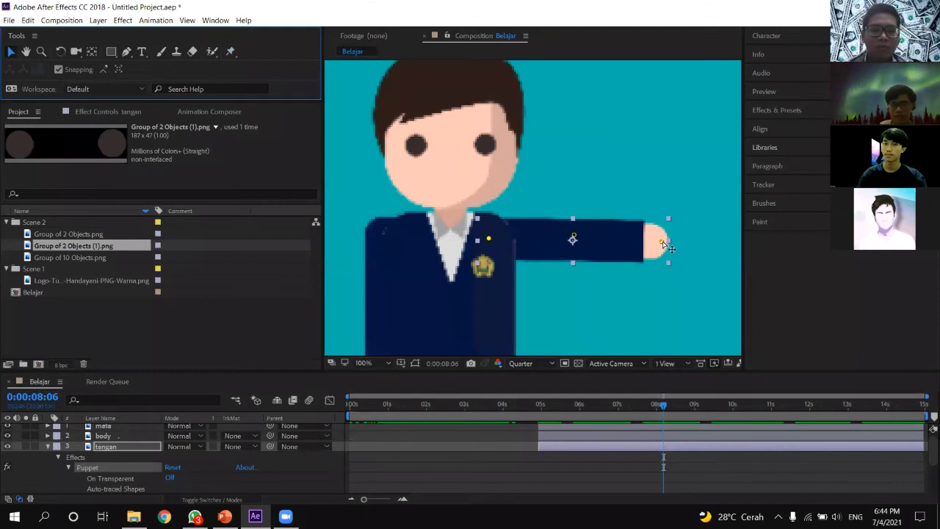
{"action": "left_click_drag", "start_coordinate": [665, 244], "coordinate": [671, 269]}
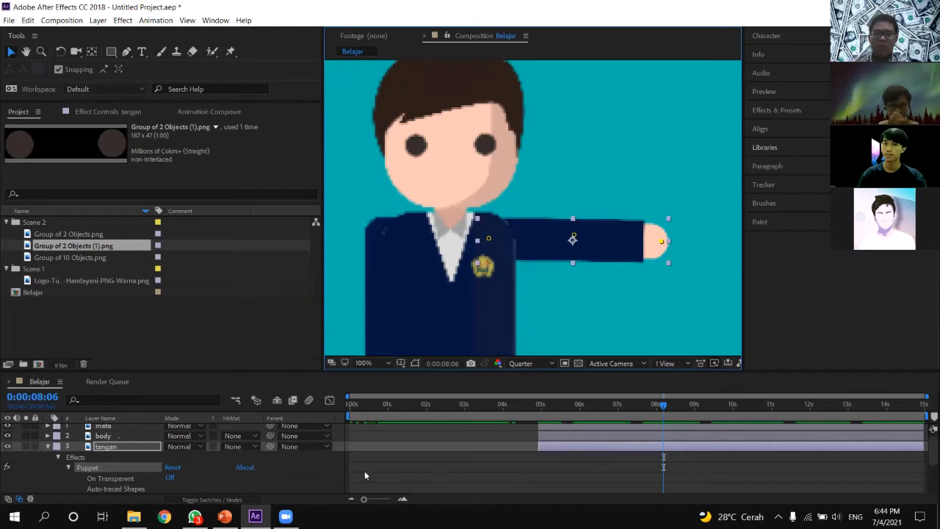
{"action": "scroll", "coordinate": [468, 462], "scroll_direction": "down", "scroll_amount": 1}
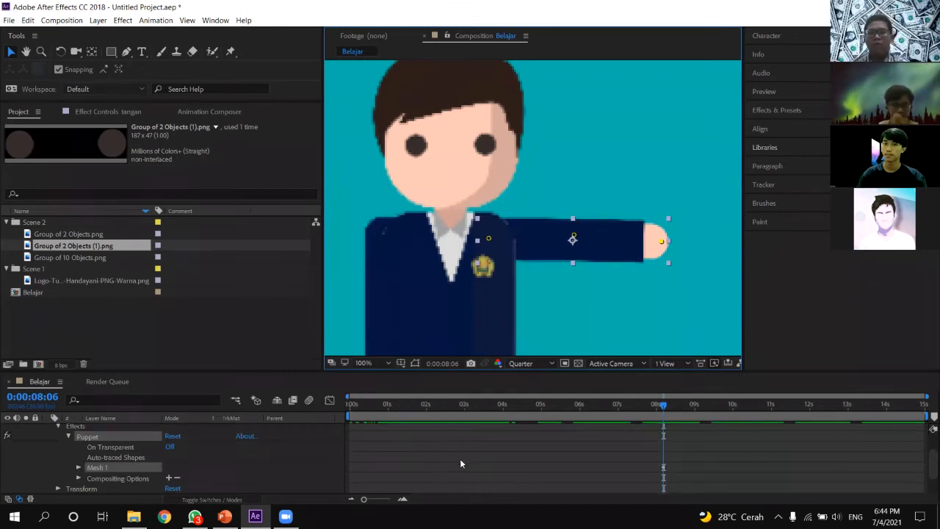
{"action": "scroll", "coordinate": [243, 449], "scroll_direction": "up", "scroll_amount": 1}
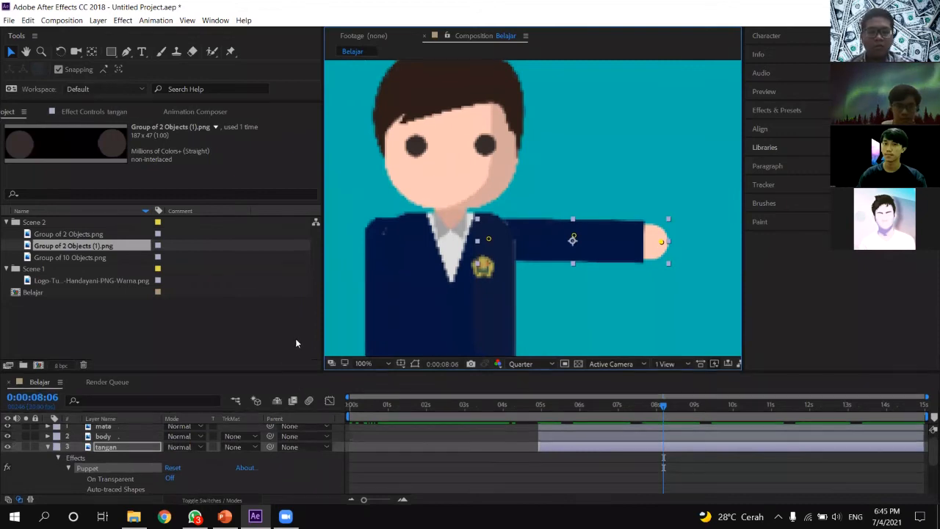
{"action": "left_click_drag", "start_coordinate": [297, 372], "coordinate": [301, 314]}
{"action": "scroll", "coordinate": [563, 146], "scroll_direction": "down", "scroll_amount": 2}
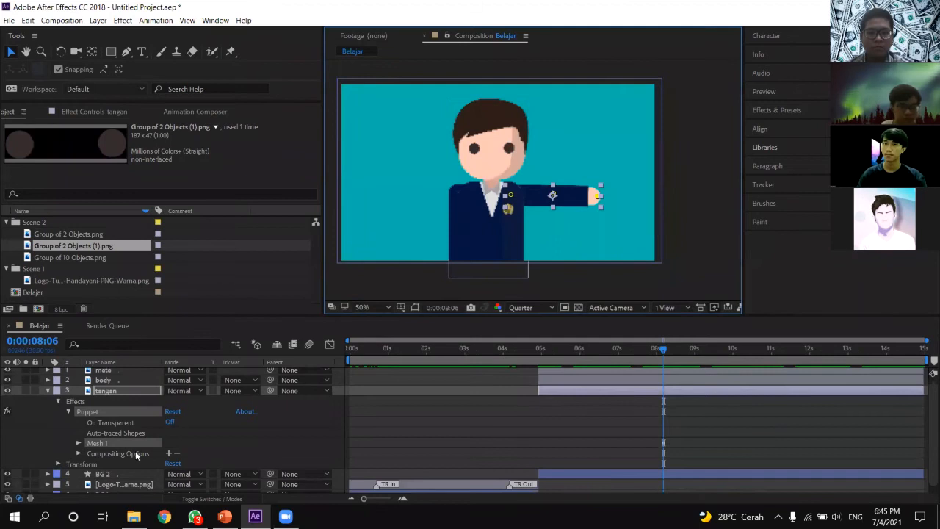
{"action": "left_click", "coordinate": [49, 391]}
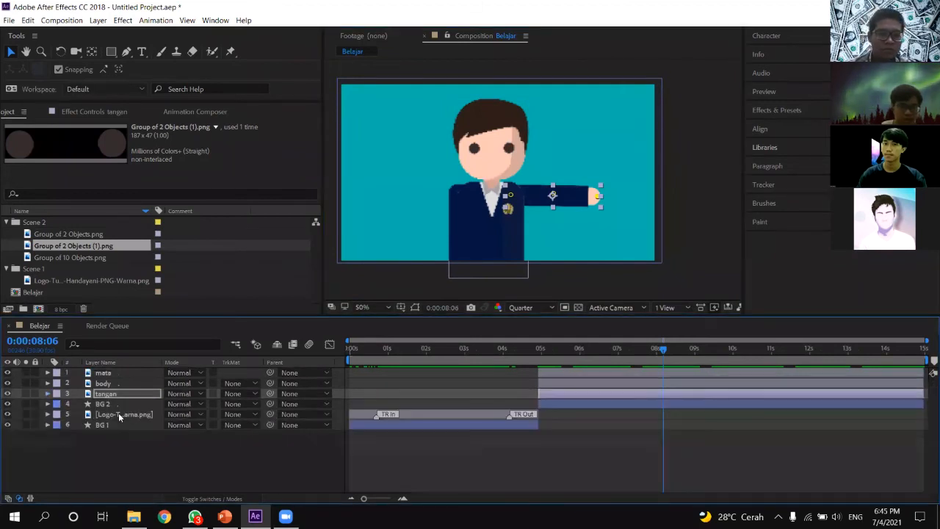
{"action": "left_click", "coordinate": [48, 393]}
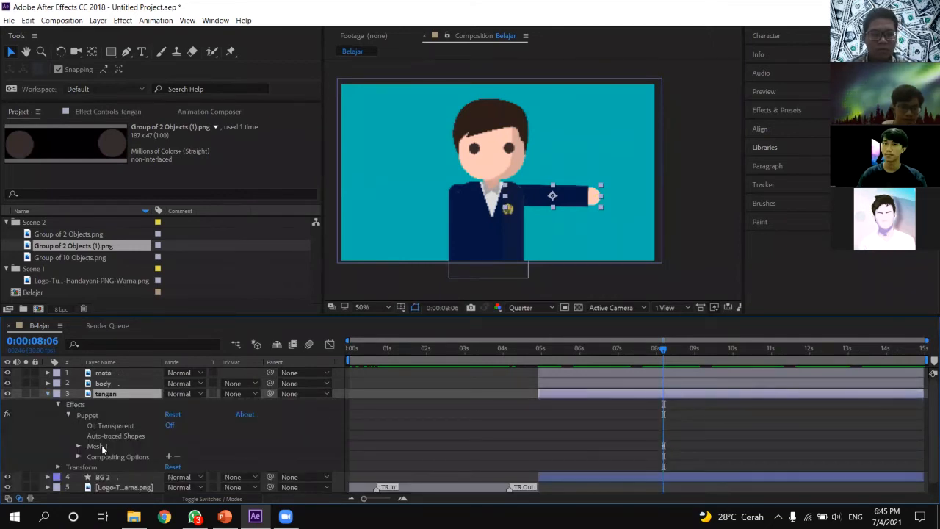
{"action": "left_click", "coordinate": [79, 446]}
{"action": "scroll", "coordinate": [133, 420], "scroll_direction": "down", "scroll_amount": 1}
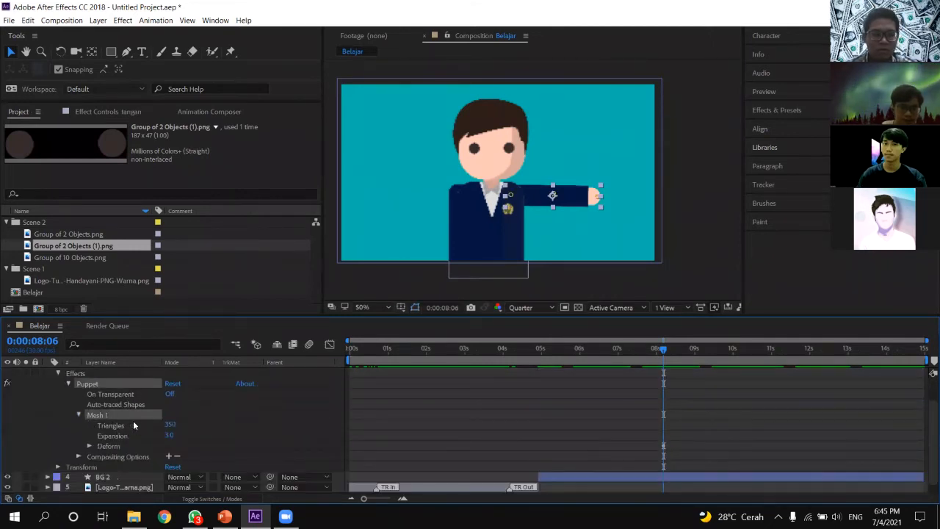
{"action": "left_click", "coordinate": [89, 446]}
{"action": "scroll", "coordinate": [136, 408], "scroll_direction": "down", "scroll_amount": 1}
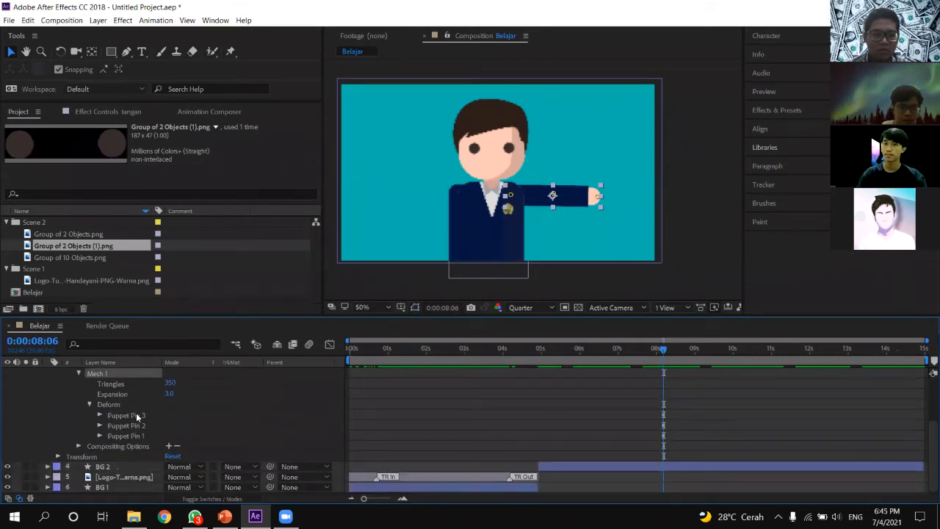
{"action": "left_click", "coordinate": [137, 416]}
{"action": "left_click", "coordinate": [100, 416]}
{"action": "left_click", "coordinate": [99, 436]}
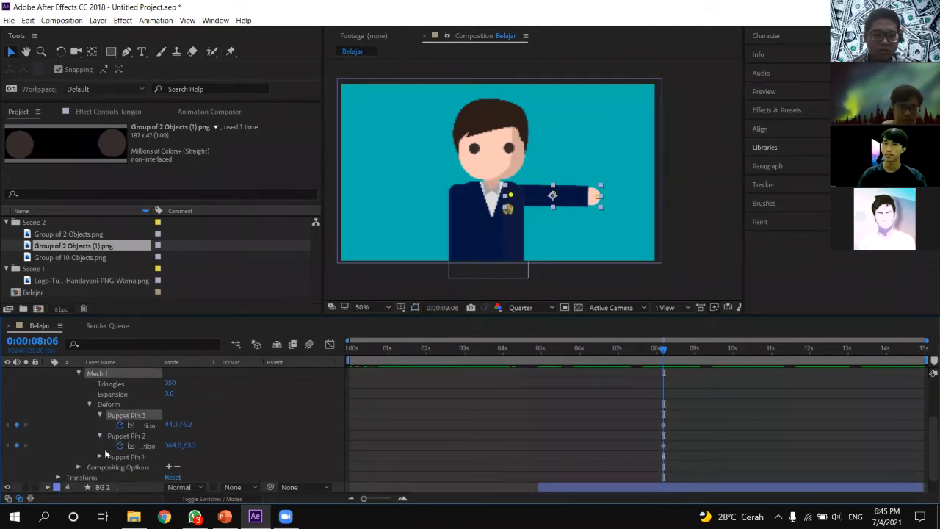
{"action": "left_click", "coordinate": [107, 457]}
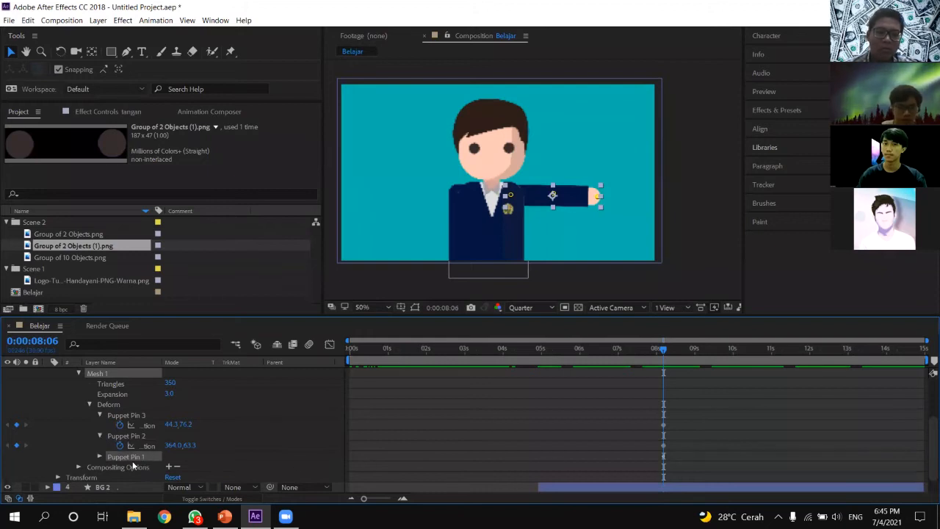
{"action": "left_click", "coordinate": [100, 457]}
Move the Position keyframes of the three puppet pins to the start of the tangan layer, near five seconds.
{"action": "left_click", "coordinate": [128, 417]}
{"action": "left_click", "coordinate": [772, 425]}
{"action": "mouse_move", "coordinate": [664, 349]}
{"action": "left_mouse_down"}
{"action": "mouse_move", "coordinate": [682, 357]}
{"action": "mouse_move", "coordinate": [673, 356]}
{"action": "left_mouse_up"}
{"action": "scroll", "coordinate": [573, 411], "scroll_direction": "up", "scroll_amount": 2}
{"action": "scroll", "coordinate": [577, 410], "scroll_direction": "down", "scroll_amount": 2}
{"action": "scroll", "coordinate": [578, 410], "scroll_direction": "up", "scroll_amount": 2}
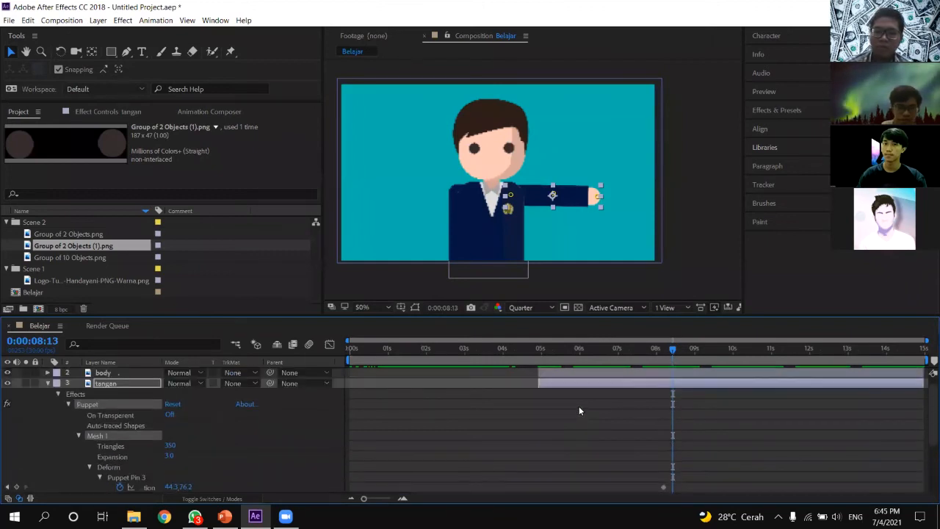
{"action": "scroll", "coordinate": [580, 409], "scroll_direction": "up", "scroll_amount": 1}
{"action": "scroll", "coordinate": [580, 404], "scroll_direction": "down", "scroll_amount": 2}
{"action": "scroll", "coordinate": [580, 402], "scroll_direction": "up", "scroll_amount": 2}
{"action": "scroll", "coordinate": [582, 402], "scroll_direction": "down", "scroll_amount": 3}
{"action": "left_click_drag", "start_coordinate": [662, 406], "coordinate": [543, 421]}
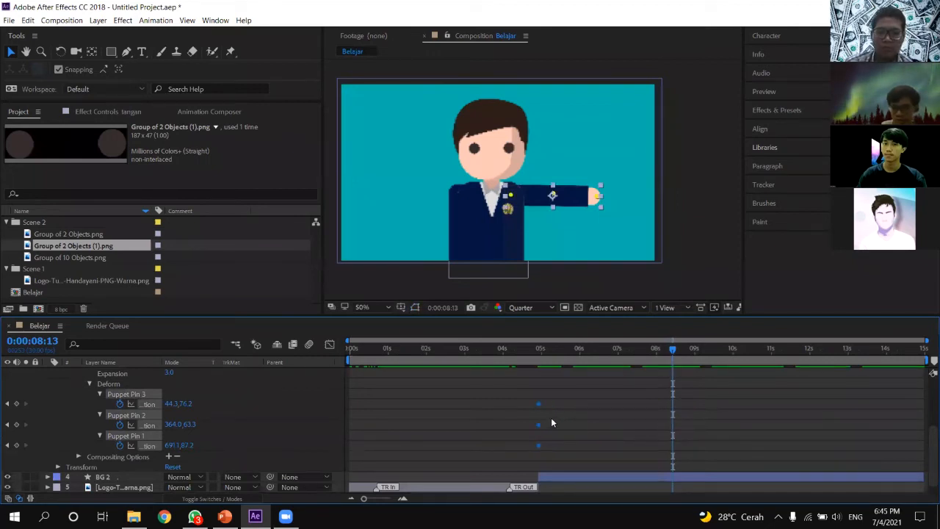
Delete the Position keyframes of all three puppet pins.
{"action": "key", "text": "End"}
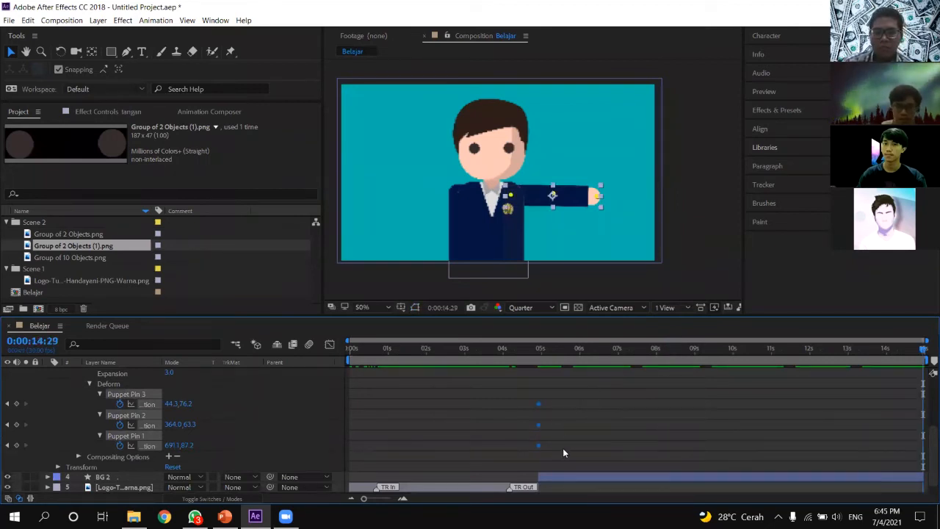
{"action": "key", "text": "Delete"}
{"action": "scroll", "coordinate": [526, 396], "scroll_direction": "up", "scroll_amount": 3}
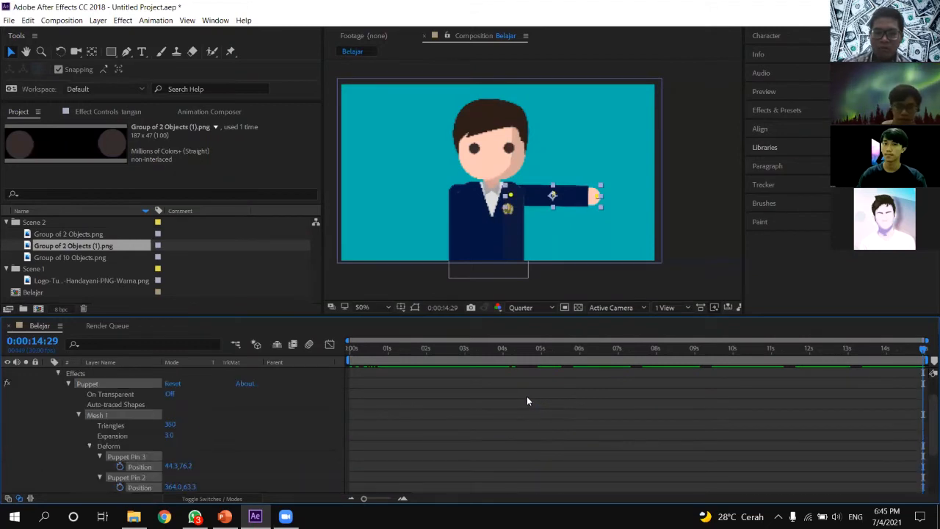
{"action": "scroll", "coordinate": [671, 396], "scroll_direction": "up", "scroll_amount": 2}
At 0:00:04:28, raise the arm into a bent waving pose by repositioning the hand and middle puppet pins.
{"action": "left_click_drag", "start_coordinate": [925, 354], "coordinate": [550, 397]}
{"action": "scroll", "coordinate": [562, 416], "scroll_direction": "down", "scroll_amount": 5}
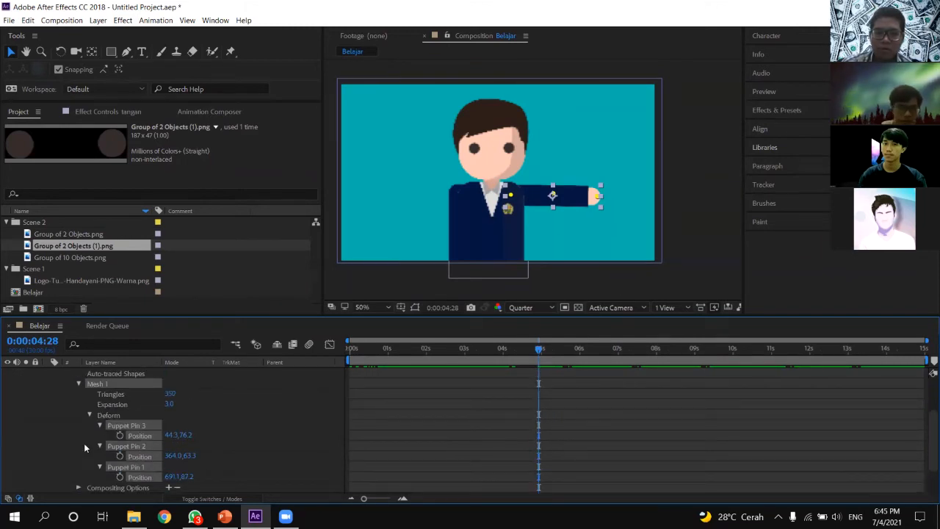
{"action": "left_click", "coordinate": [122, 415]}
{"action": "left_click", "coordinate": [132, 425]}
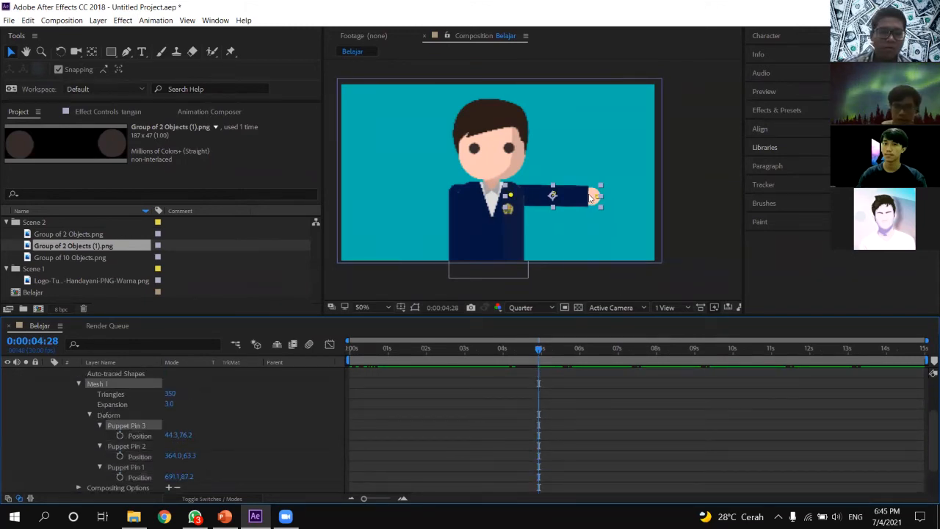
{"action": "left_click_drag", "start_coordinate": [601, 196], "coordinate": [556, 143]}
{"action": "left_click", "coordinate": [553, 196]}
{"action": "mouse_move", "coordinate": [554, 191]}
{"action": "left_mouse_down"}
{"action": "mouse_move", "coordinate": [554, 179]}
{"action": "mouse_move", "coordinate": [542, 182]}
{"action": "left_mouse_up"}
{"action": "key", "text": "ctrl+z"}
{"action": "left_click_drag", "start_coordinate": [551, 140], "coordinate": [558, 140]}
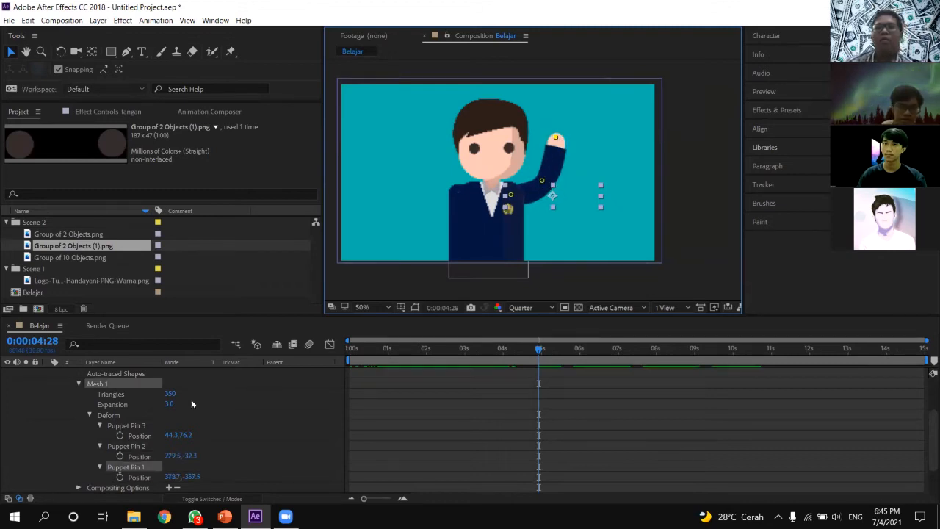
Turn on Position keyframing for Puppet Pins 1, 2 and 3 at 0:00:04:28.
{"action": "left_click", "coordinate": [119, 436]}
{"action": "left_click", "coordinate": [120, 456]}
{"action": "left_click", "coordinate": [119, 477]}
{"action": "scroll", "coordinate": [498, 409], "scroll_direction": "down", "scroll_amount": 4}
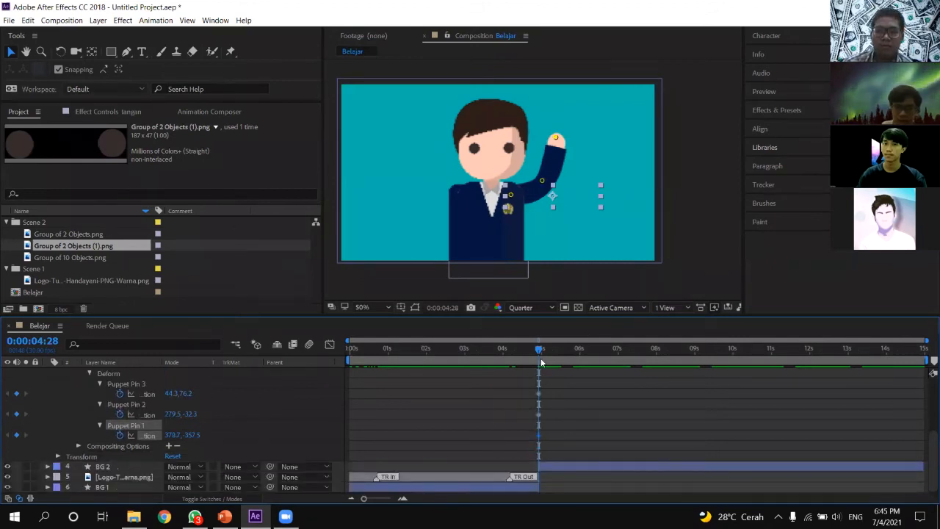
At 0:00:05:23, swing the hand and middle pins outward and down for a second arm pose, and preview the motion.
{"action": "left_click_drag", "start_coordinate": [540, 349], "coordinate": [571, 346]}
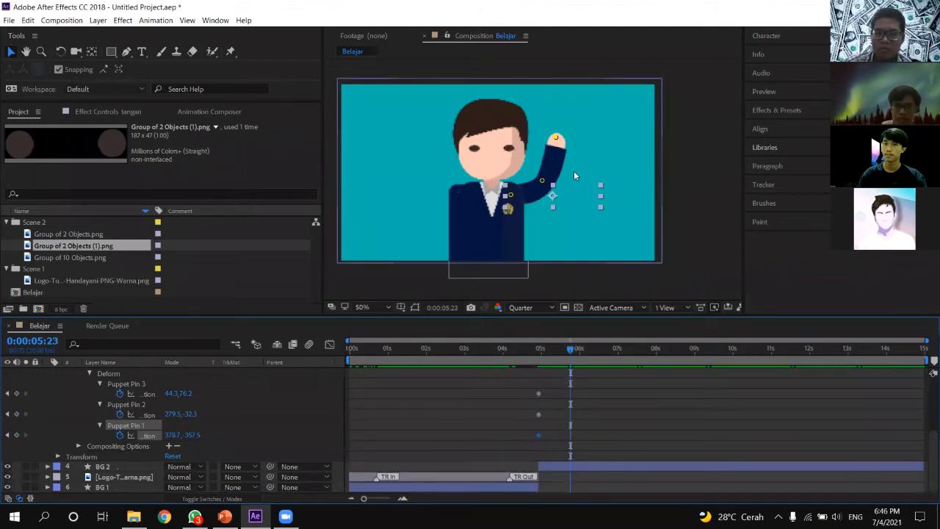
{"action": "left_click_drag", "start_coordinate": [558, 139], "coordinate": [588, 160]}
{"action": "left_click_drag", "start_coordinate": [544, 184], "coordinate": [556, 195]}
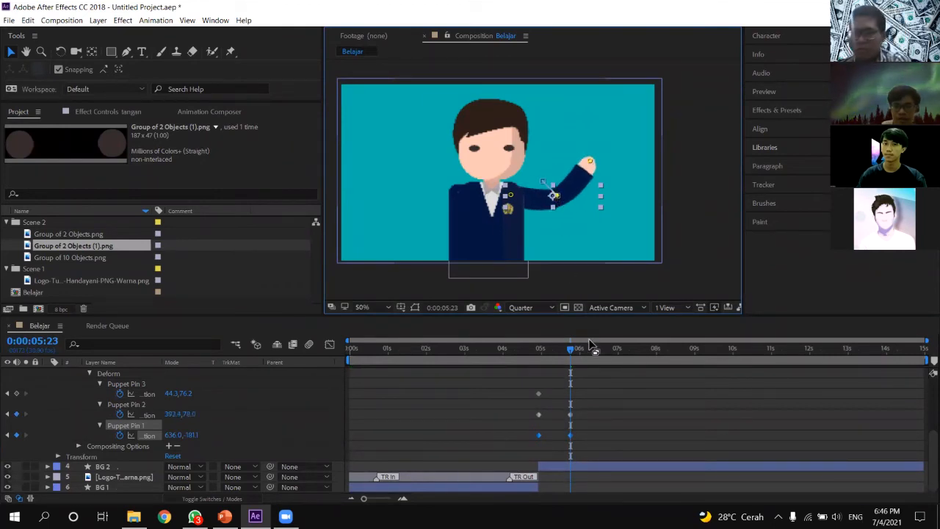
{"action": "left_click_drag", "start_coordinate": [572, 350], "coordinate": [540, 354]}
{"action": "key", "text": "space"}
{"action": "key", "text": "space"}
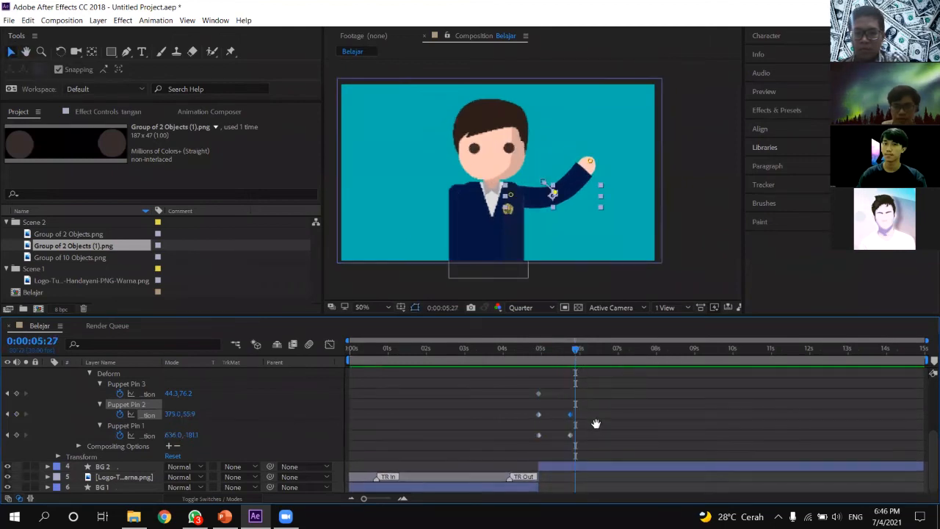
Shift the second-pose keyframes of Puppet Pins 1 and 2 to roughly half a second after the first pose and preview the faster motion.
{"action": "left_click_drag", "start_coordinate": [604, 450], "coordinate": [569, 413]}
{"action": "key", "text": "space"}
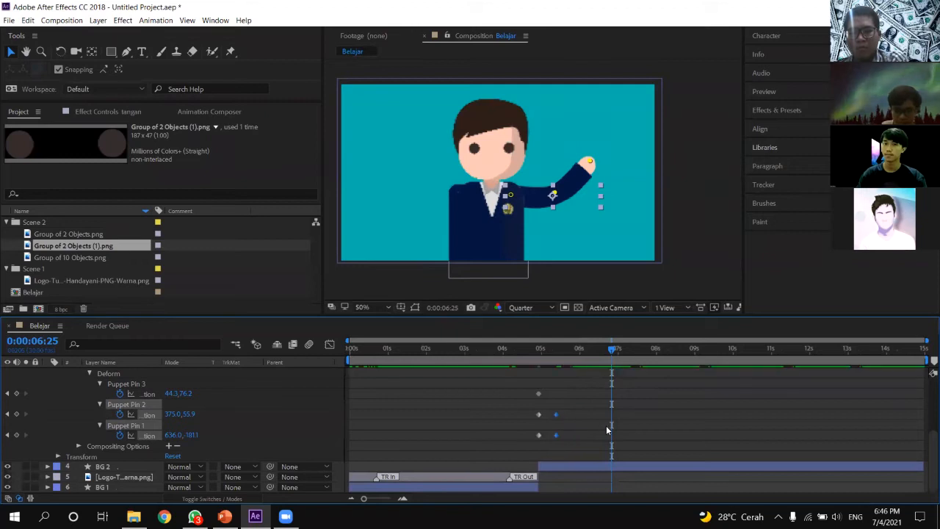
{"action": "left_click_drag", "start_coordinate": [614, 348], "coordinate": [535, 363]}
{"action": "key", "text": "space"}
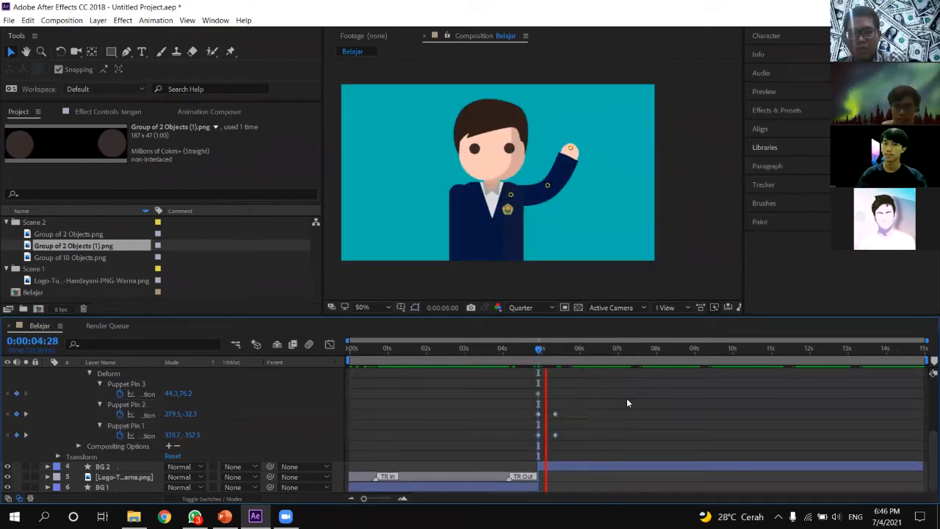
Copy the three pins' starting-pose keyframes, paste them just before six seconds to return the arm, and preview the wave.
{"action": "left_click", "coordinate": [545, 447]}
{"action": "left_click_drag", "start_coordinate": [545, 446], "coordinate": [521, 385]}
{"action": "key", "text": "ctrl+c"}
{"action": "key", "text": "ctrl+v"}
{"action": "left_click_drag", "start_coordinate": [571, 346], "coordinate": [538, 349]}
{"action": "key", "text": "space"}
{"action": "key", "text": "space"}
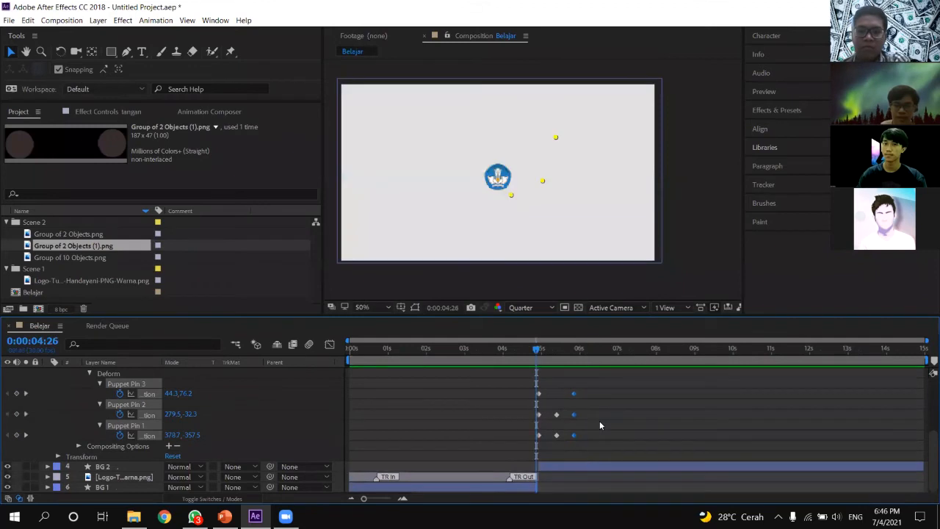
Select the three pins' first keyframes near five seconds and replay the arm wave from there.
{"action": "left_click", "coordinate": [599, 421]}
{"action": "left_click_drag", "start_coordinate": [535, 442], "coordinate": [547, 386]}
{"action": "left_click_drag", "start_coordinate": [537, 350], "coordinate": [538, 350]}
{"action": "key", "text": "space"}
{"action": "key", "text": "space"}
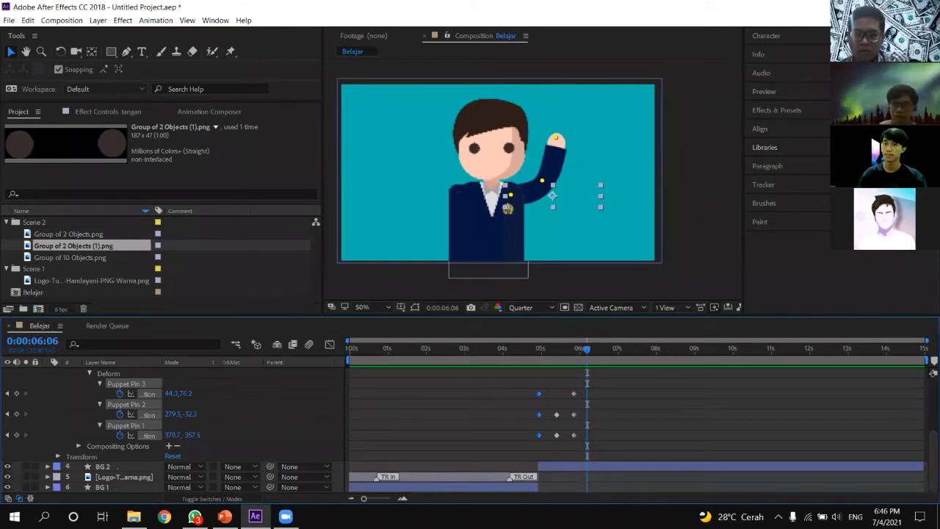
Deselect the keyframes and preview the arm wave from about five seconds.
{"action": "left_click", "coordinate": [618, 436]}
{"action": "left_click_drag", "start_coordinate": [598, 354], "coordinate": [537, 353]}
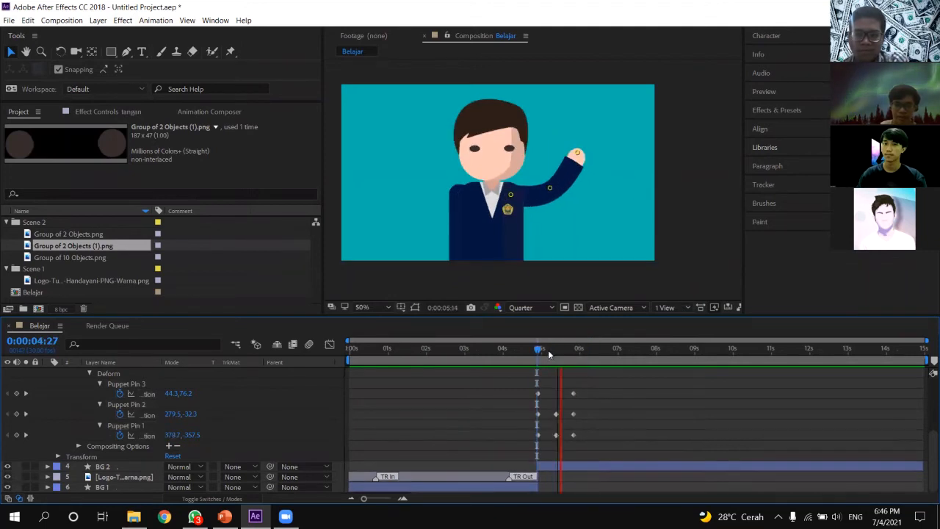
{"action": "key", "text": "space"}
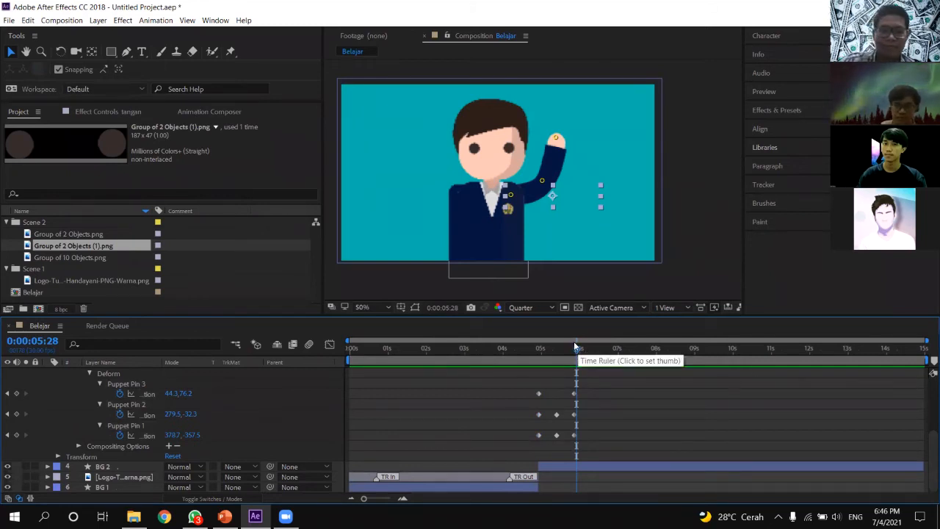
Copy the three pins' second-pose and return keyframes, paste them twice after six seconds to repeat the wave, and preview it.
{"action": "left_click_drag", "start_coordinate": [580, 349], "coordinate": [584, 348]}
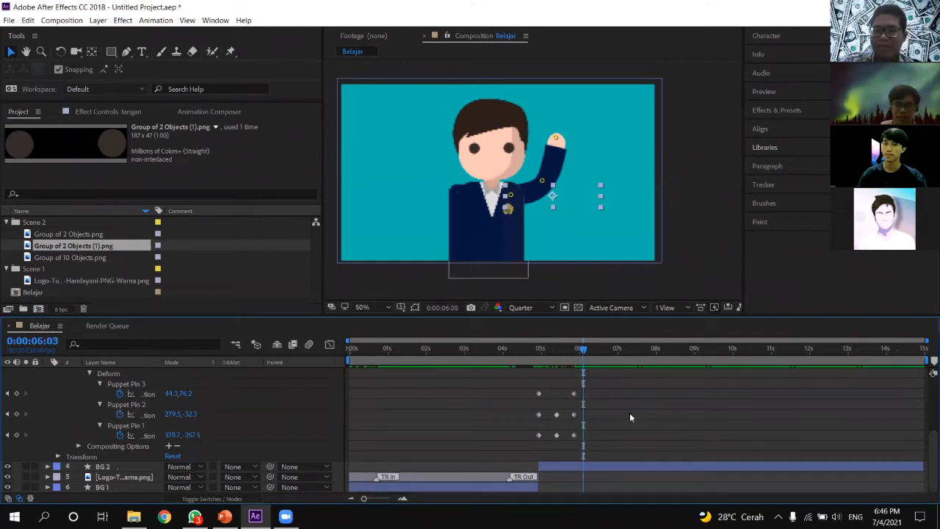
{"action": "left_click_drag", "start_coordinate": [627, 454], "coordinate": [548, 397]}
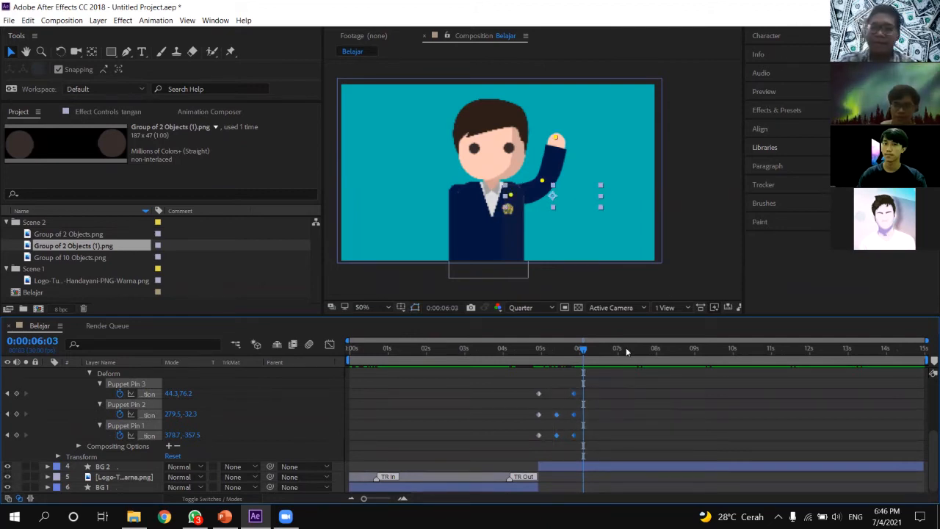
{"action": "left_click_drag", "start_coordinate": [591, 354], "coordinate": [537, 350]}
{"action": "key", "text": "ctrl+v"}
{"action": "key", "text": "space"}
{"action": "left_click_drag", "start_coordinate": [628, 352], "coordinate": [547, 363]}
{"action": "key", "text": "ctrl+v"}
{"action": "key", "text": "space"}
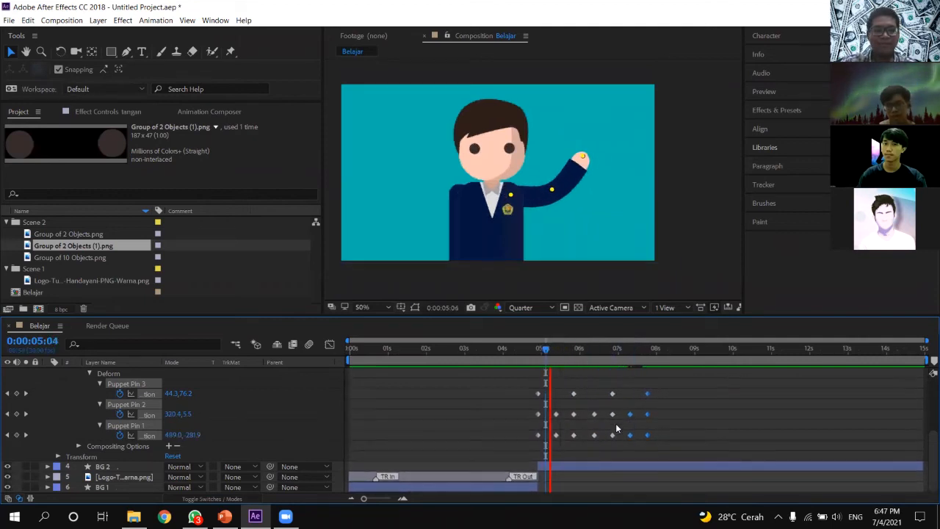
Stop the preview and delete the pasted puppet pin keyframes after six seconds.
{"action": "key", "text": "space"}
{"action": "left_click_drag", "start_coordinate": [711, 447], "coordinate": [533, 349]}
{"action": "key", "text": "Delete"}
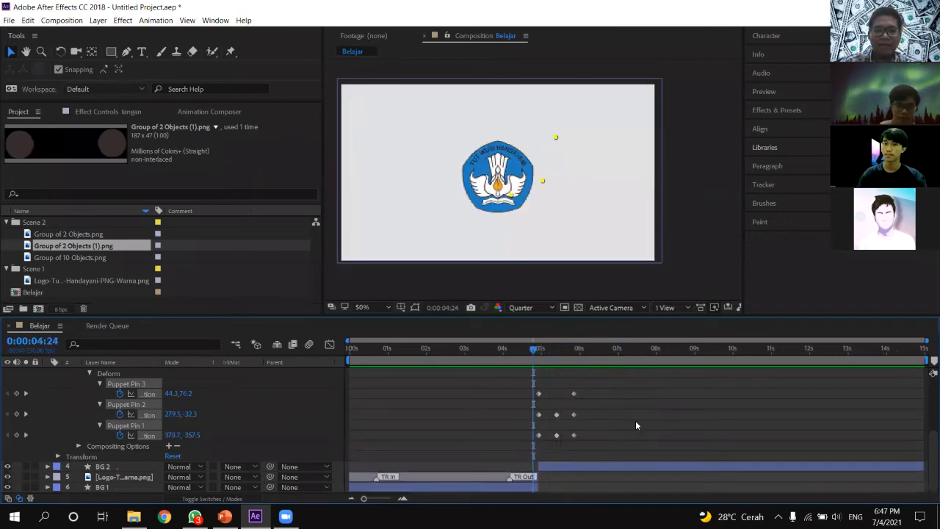
At 0:00:05:01, enable an expression on Puppet Pin 3's position and browse the available expression functions.
{"action": "left_click", "coordinate": [541, 350]}
{"action": "left_click", "coordinate": [573, 402]}
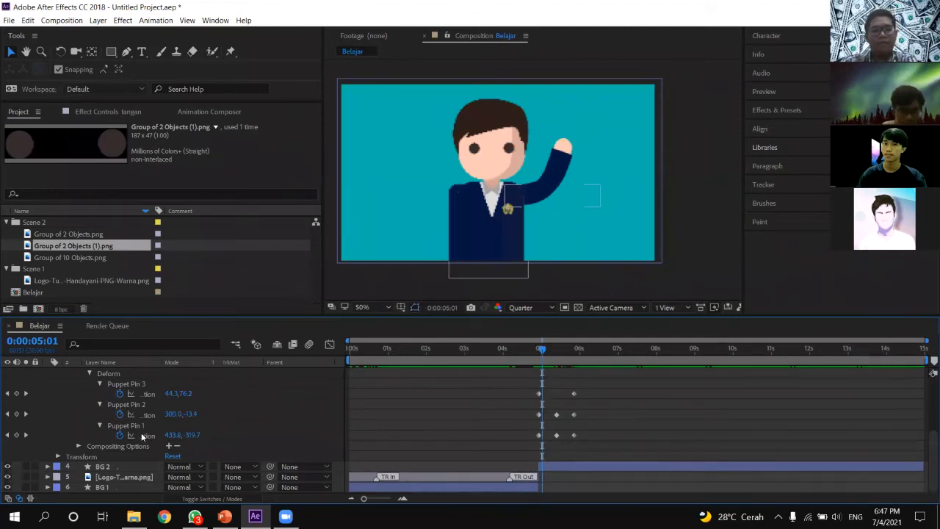
{"action": "left_click", "coordinate": [121, 394], "text": "alt"}
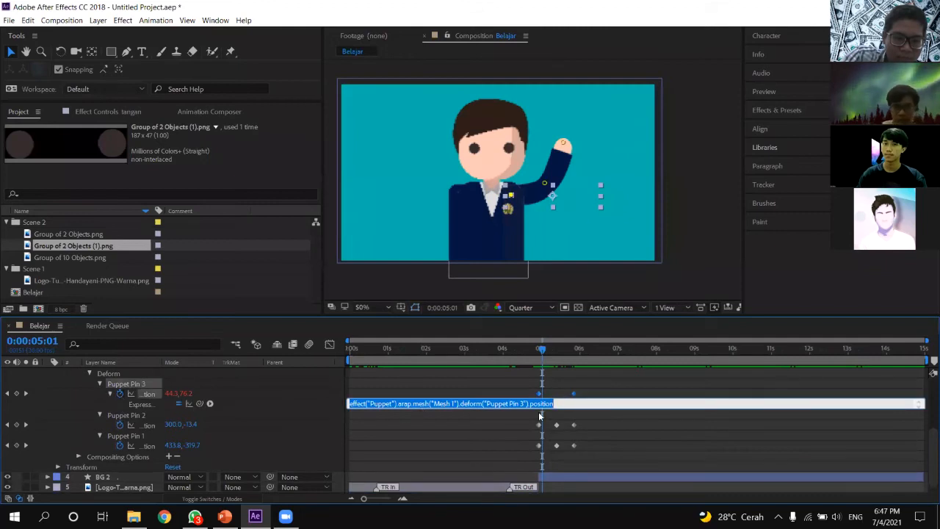
{"action": "left_click", "coordinate": [547, 404]}
{"action": "left_click_drag", "start_coordinate": [548, 403], "coordinate": [344, 404]}
{"action": "left_click", "coordinate": [378, 403]}
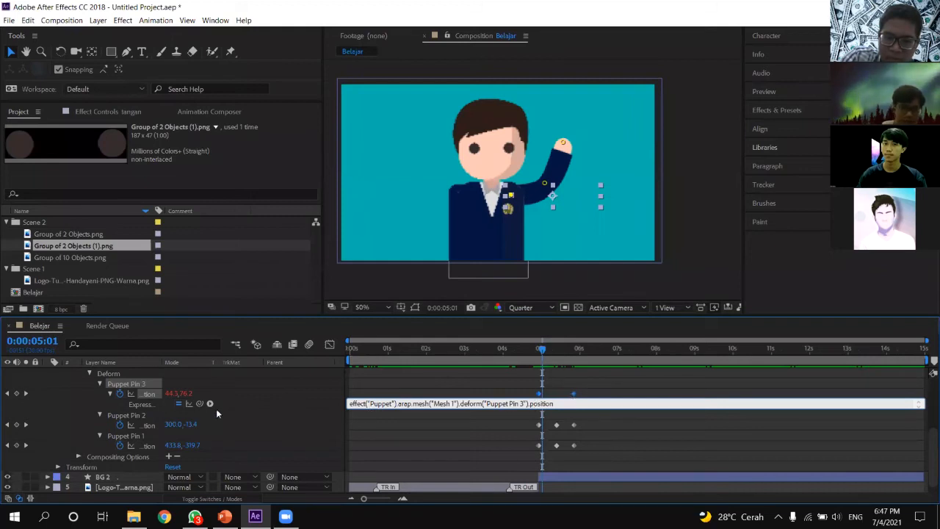
{"action": "left_click_drag", "start_coordinate": [565, 403], "coordinate": [252, 420]}
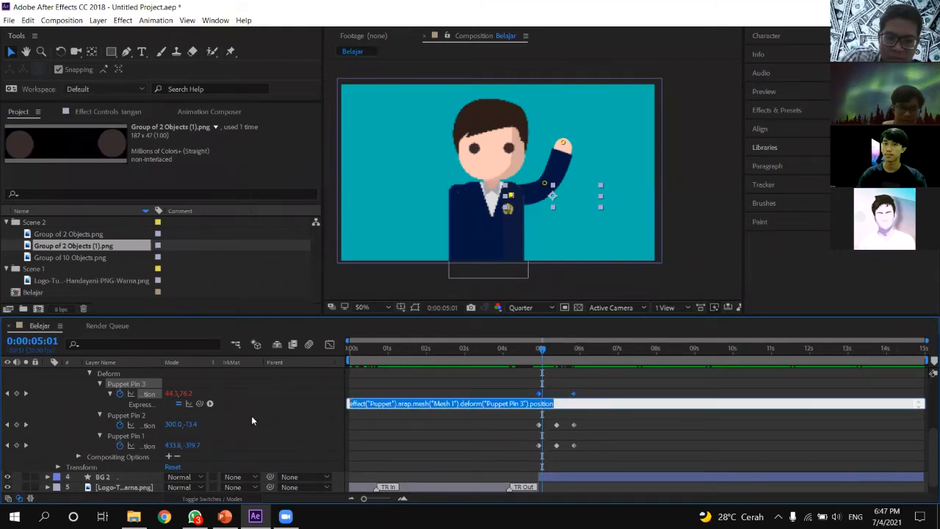
{"action": "left_click", "coordinate": [211, 404]}
{"action": "mouse_move", "coordinate": [242, 371]}
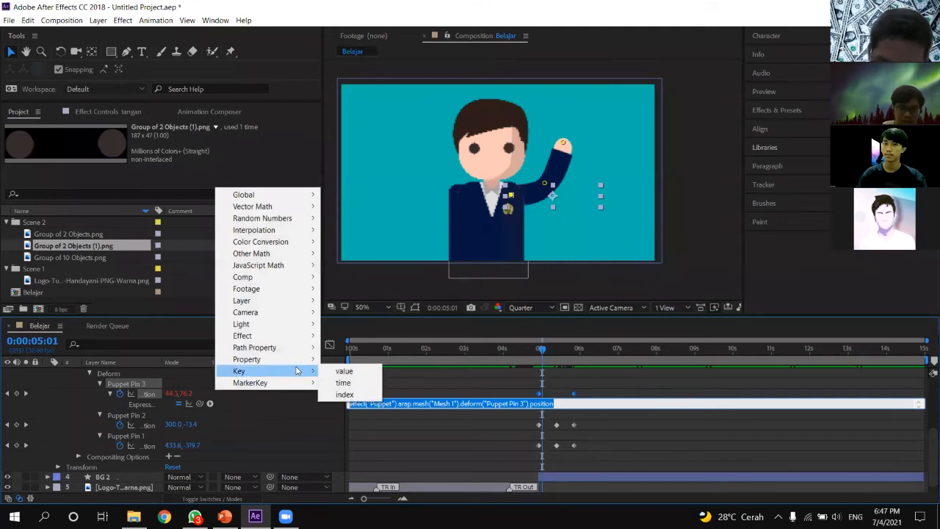
{"action": "left_click", "coordinate": [212, 404]}
{"action": "left_click", "coordinate": [519, 403]}
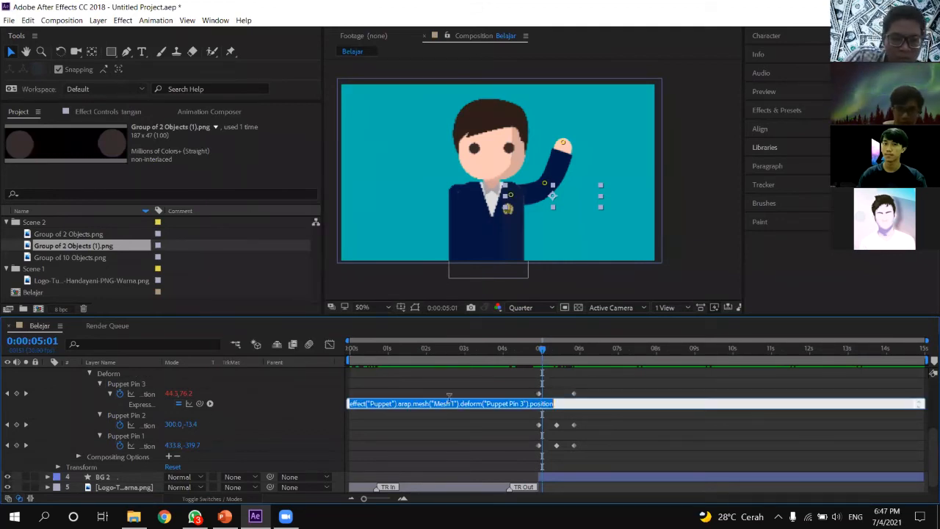
Replace Puppet Pin 3's default position expression with loopOut(type = "cycle", numKeyframes = 0).
{"action": "left_click", "coordinate": [211, 403]}
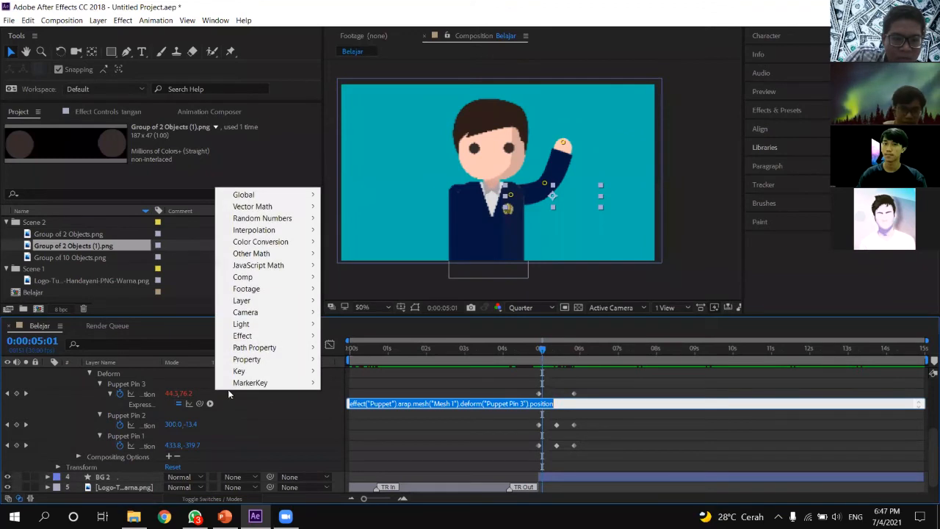
{"action": "mouse_move", "coordinate": [241, 366]}
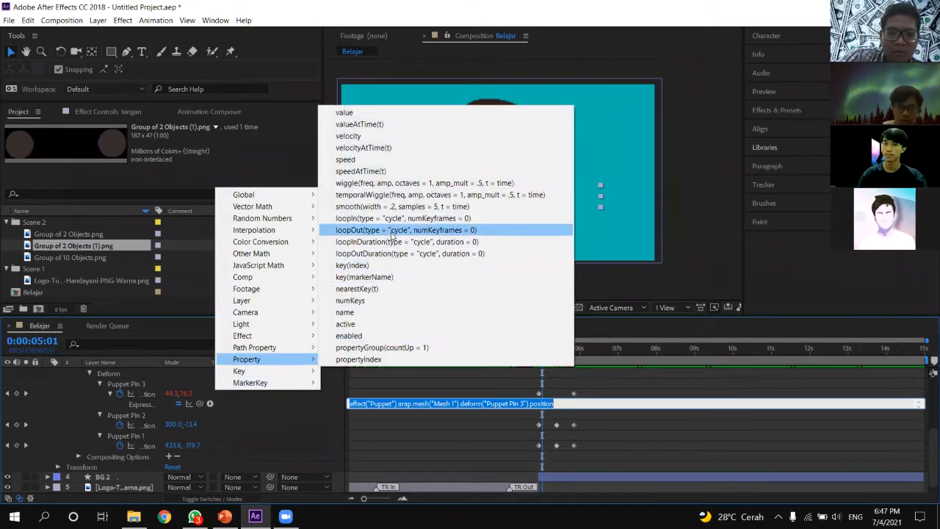
{"action": "left_click", "coordinate": [370, 232]}
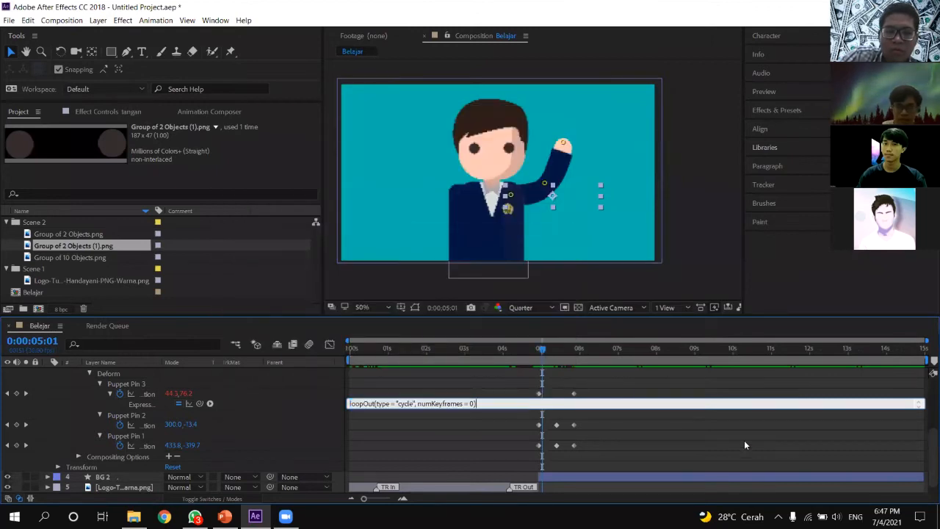
{"action": "left_click", "coordinate": [389, 437]}
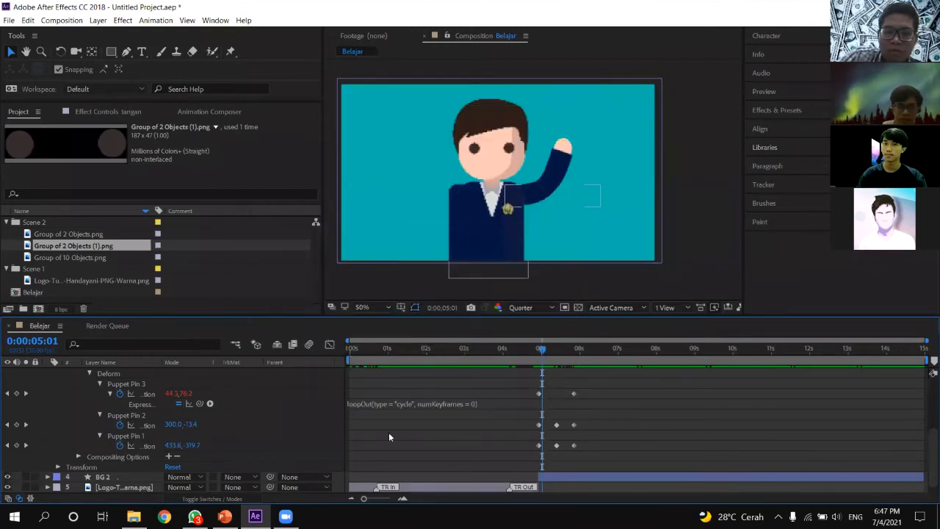
Add the loopOut(type = "cycle", numKeyframes = 0) expression to Puppet Pin 2's position and return to the start of the composition.
{"action": "left_click", "coordinate": [120, 425], "text": "alt"}
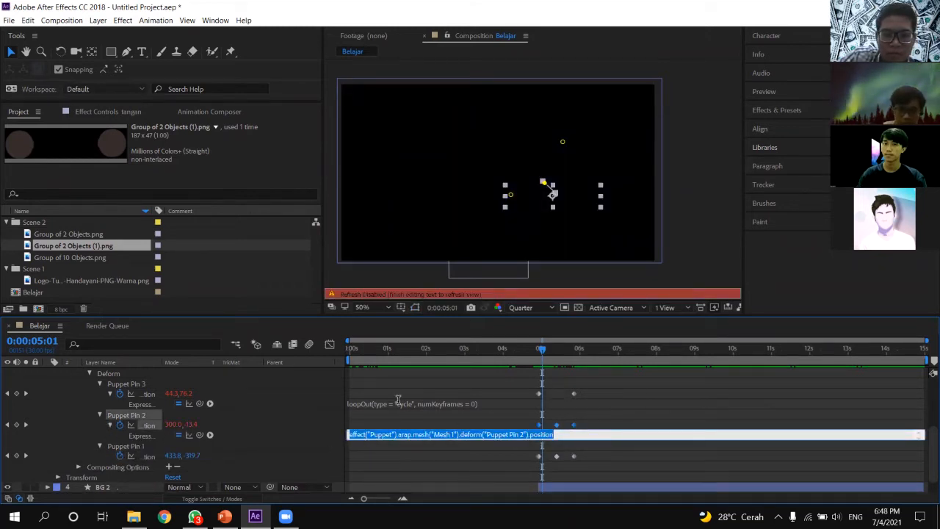
{"action": "left_click", "coordinate": [210, 435]}
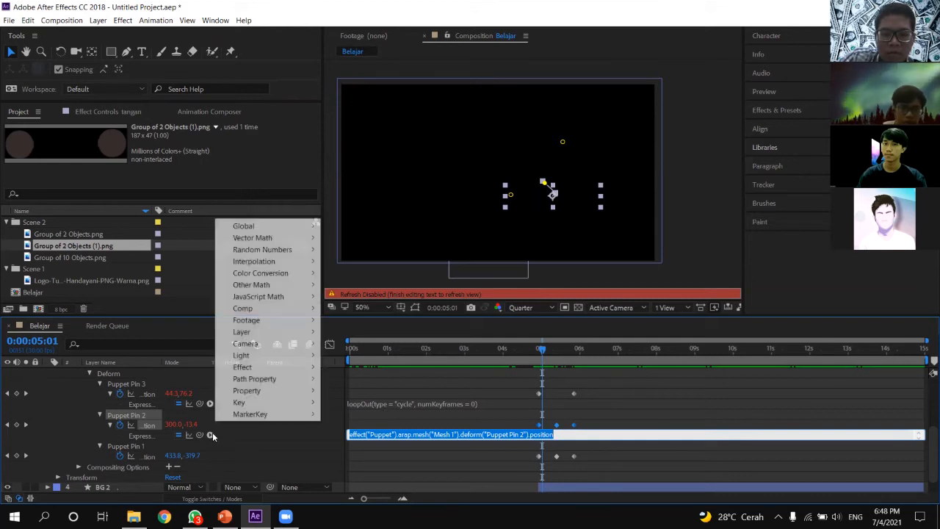
{"action": "mouse_move", "coordinate": [279, 391]}
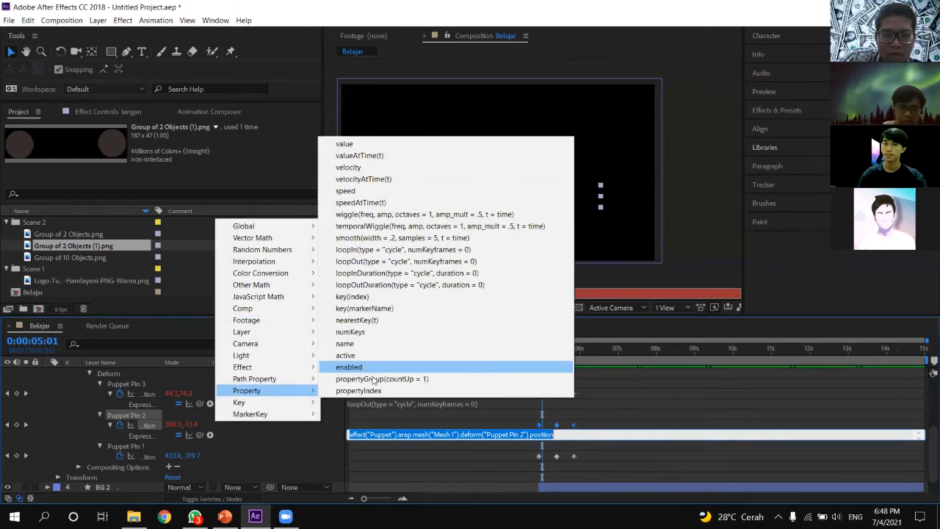
{"action": "left_click", "coordinate": [398, 261]}
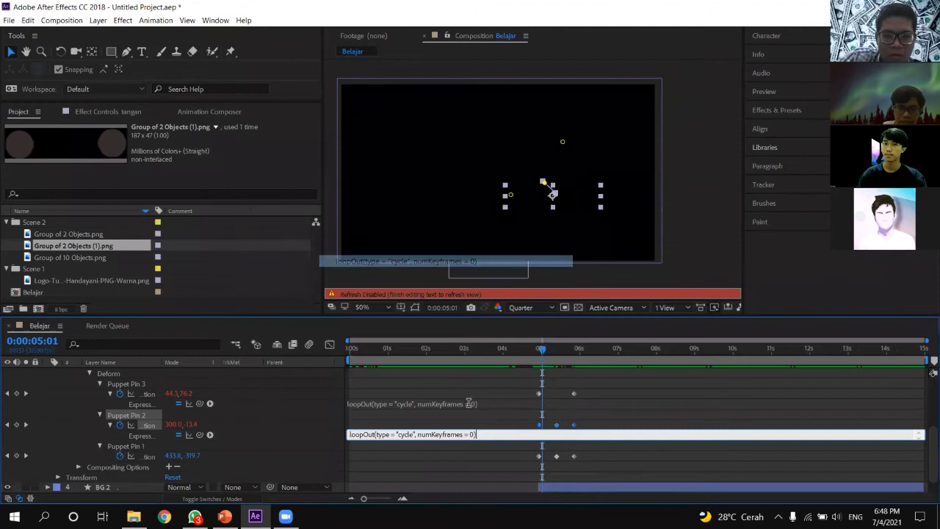
{"action": "left_click", "coordinate": [435, 348]}
{"action": "key", "text": "Home"}
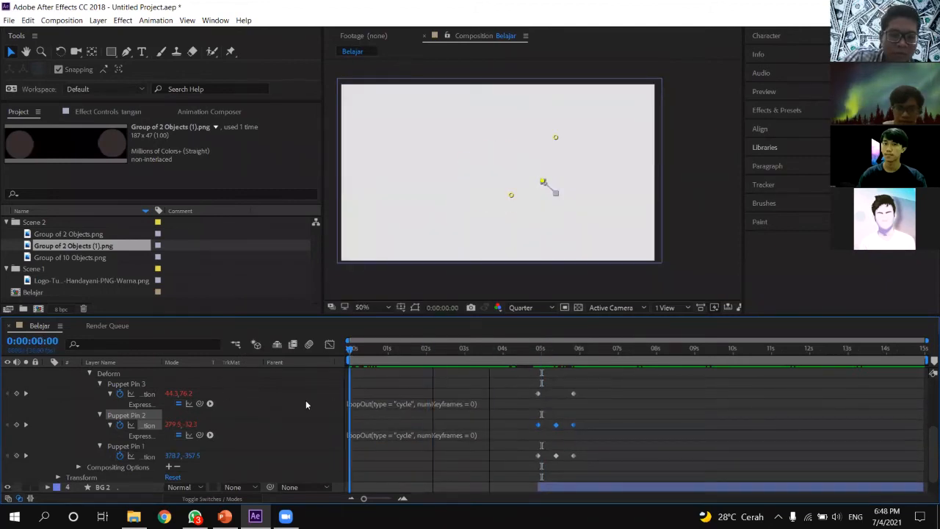
Check the two loop expressions, and undo them on Puppet Pins 2 and 3.
{"action": "left_click", "coordinate": [411, 403]}
{"action": "left_click", "coordinate": [456, 434]}
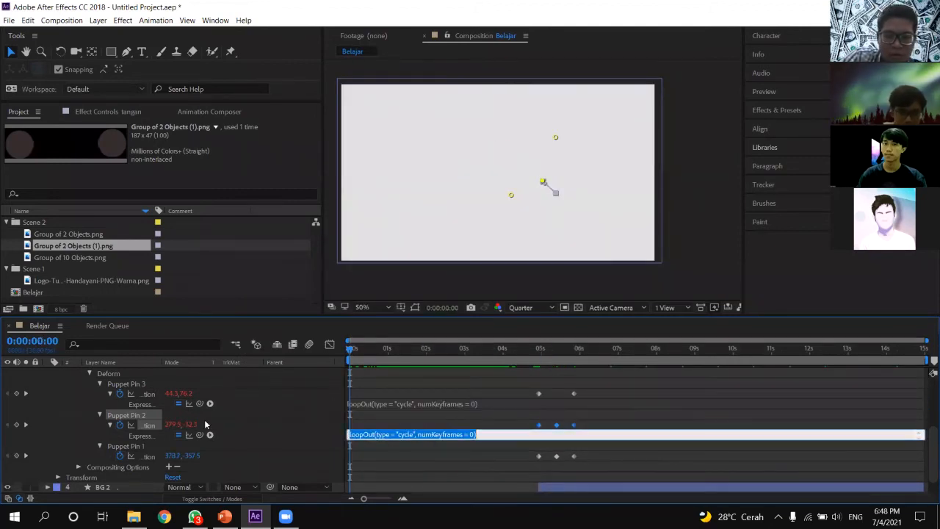
{"action": "left_click", "coordinate": [609, 411]}
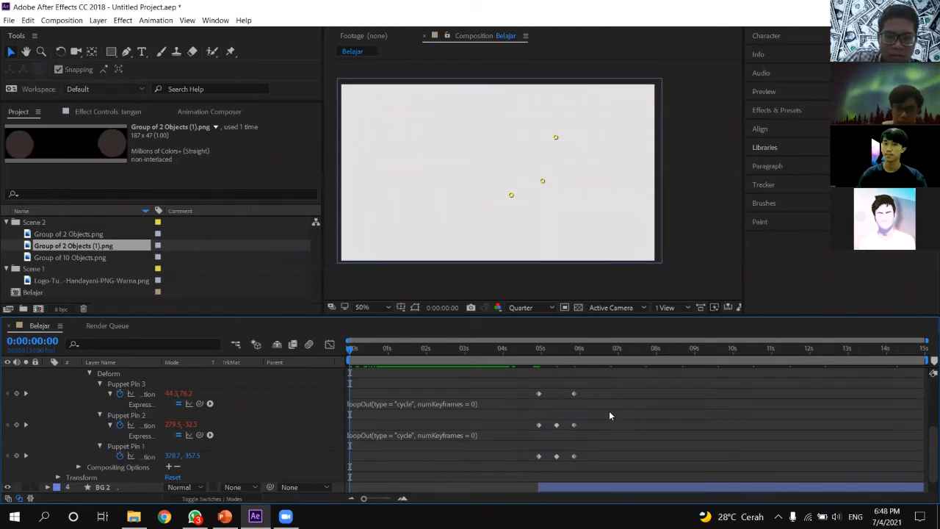
{"action": "key", "text": "ctrl+z"}
{"action": "key", "text": "ctrl+z"}
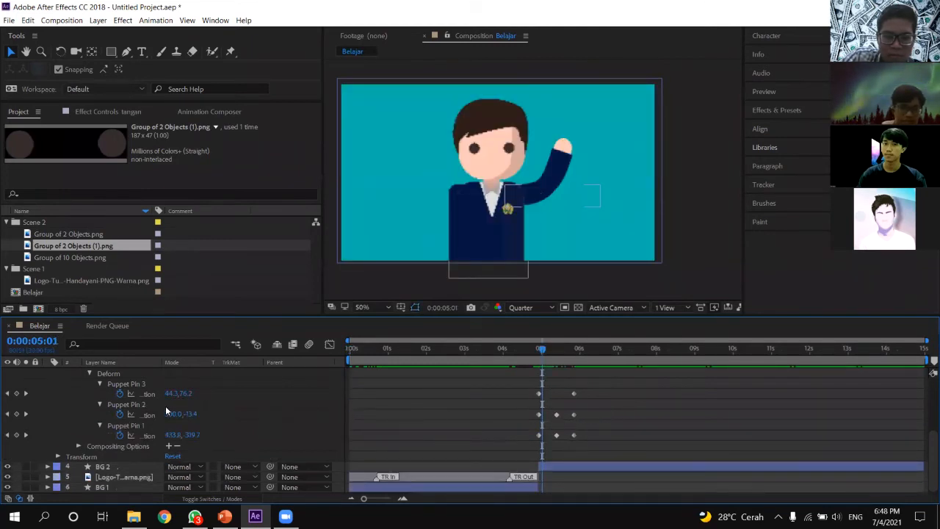
Apply the Property expression loopOut(type = "cycle", numKeyframes = 0) to Puppet Pin 3's position.
{"action": "left_click", "coordinate": [120, 393], "text": "alt"}
{"action": "left_click", "coordinate": [209, 403]}
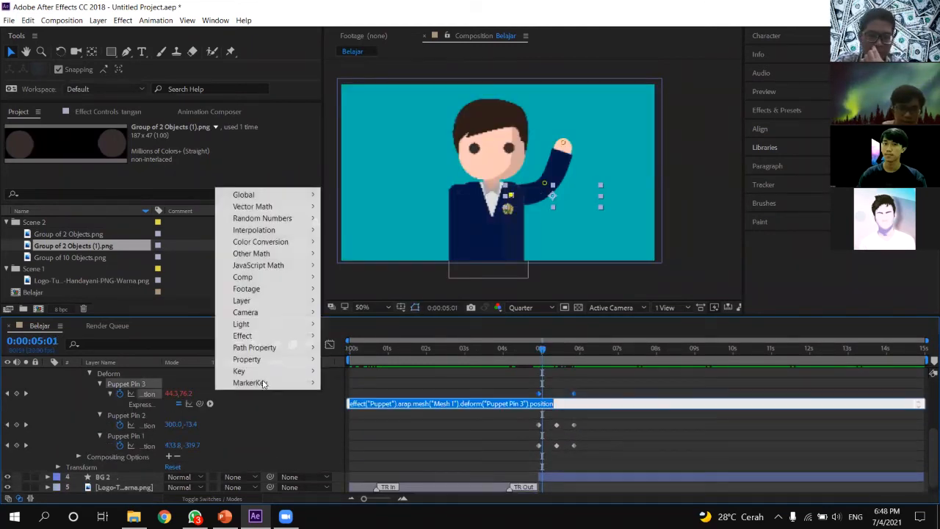
{"action": "mouse_move", "coordinate": [263, 364]}
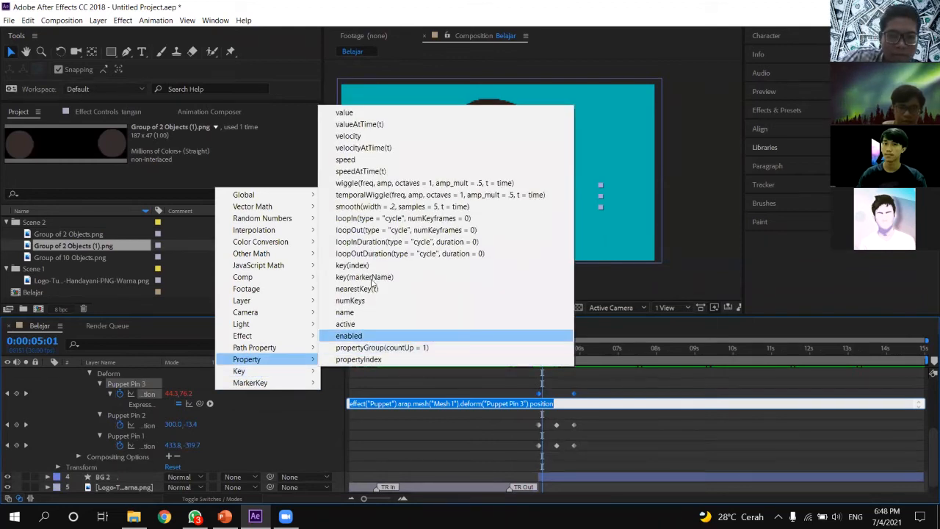
{"action": "left_click", "coordinate": [367, 230]}
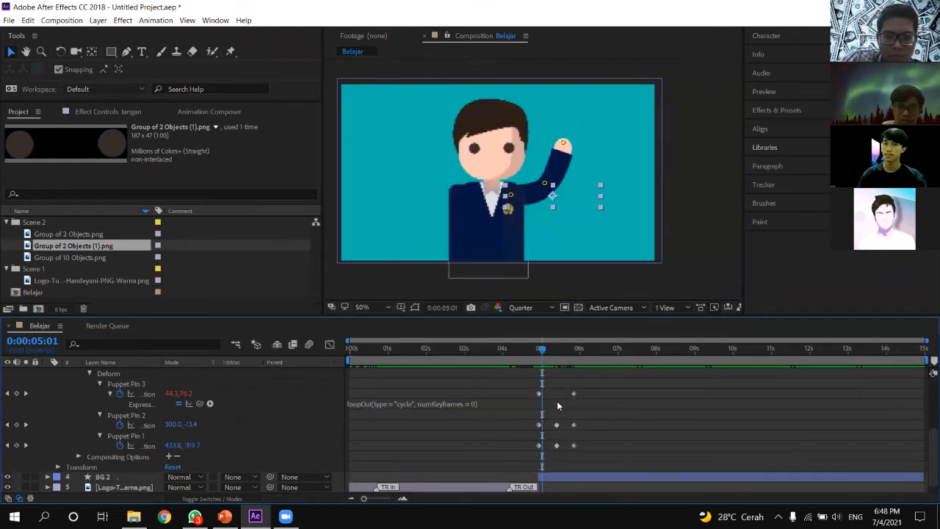
Apply loopOut(type = "cycle", numKeyframes = 0) to Puppet Pin 2's position and briefly preview from about five seconds.
{"action": "left_click", "coordinate": [120, 424], "text": "alt"}
{"action": "left_click", "coordinate": [210, 435]}
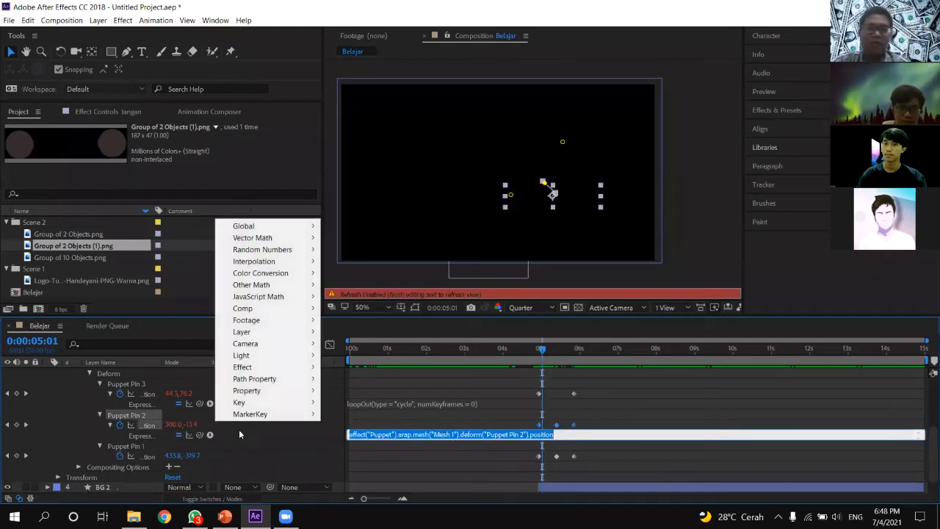
{"action": "mouse_move", "coordinate": [298, 390]}
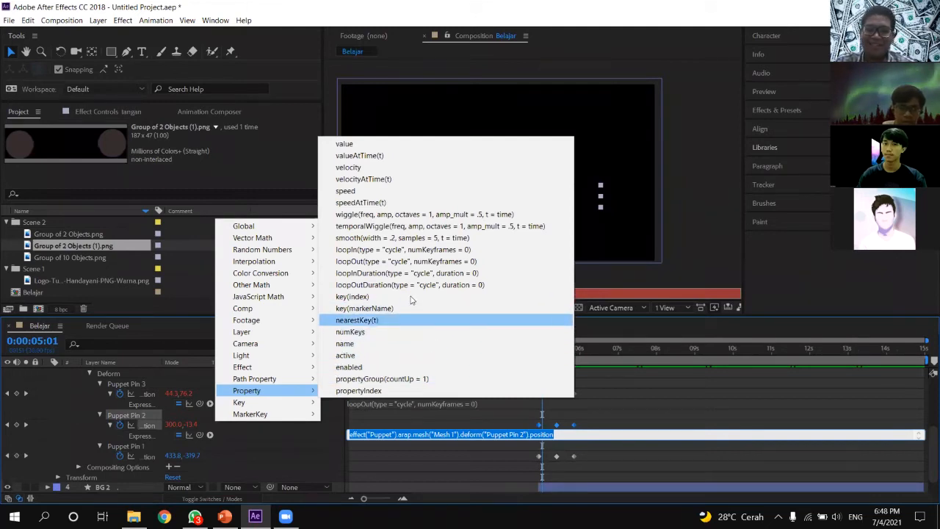
{"action": "left_click", "coordinate": [411, 262]}
{"action": "left_click_drag", "start_coordinate": [549, 349], "coordinate": [542, 384]}
{"action": "key", "text": "space"}
{"action": "key", "text": "space"}
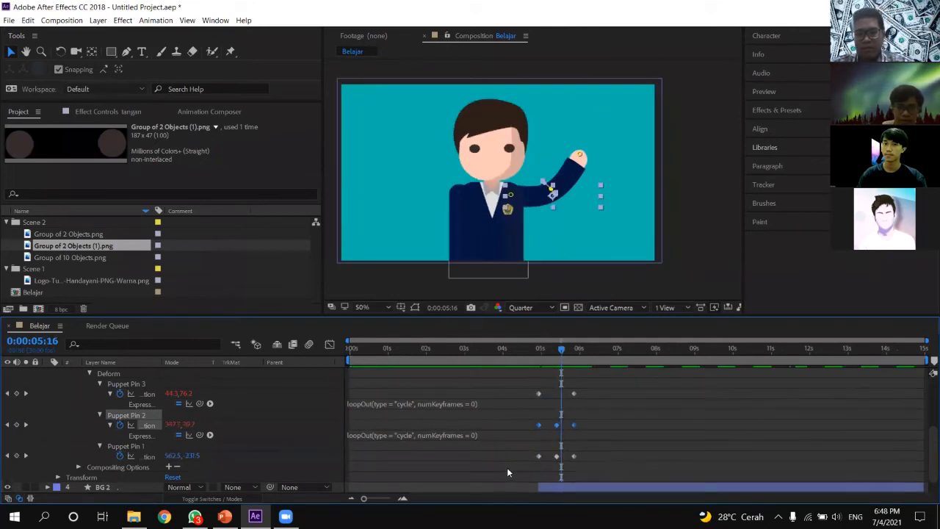
Apply loopOut(type = "cycle", numKeyframes = 0) to Puppet Pin 1's position.
{"action": "left_click", "coordinate": [119, 456], "text": "alt"}
{"action": "left_click", "coordinate": [210, 467]}
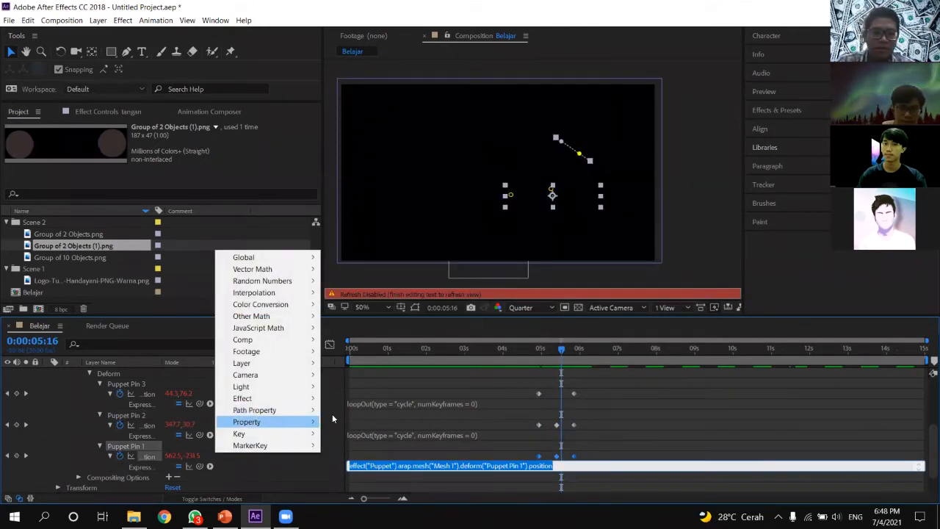
{"action": "mouse_move", "coordinate": [333, 419]}
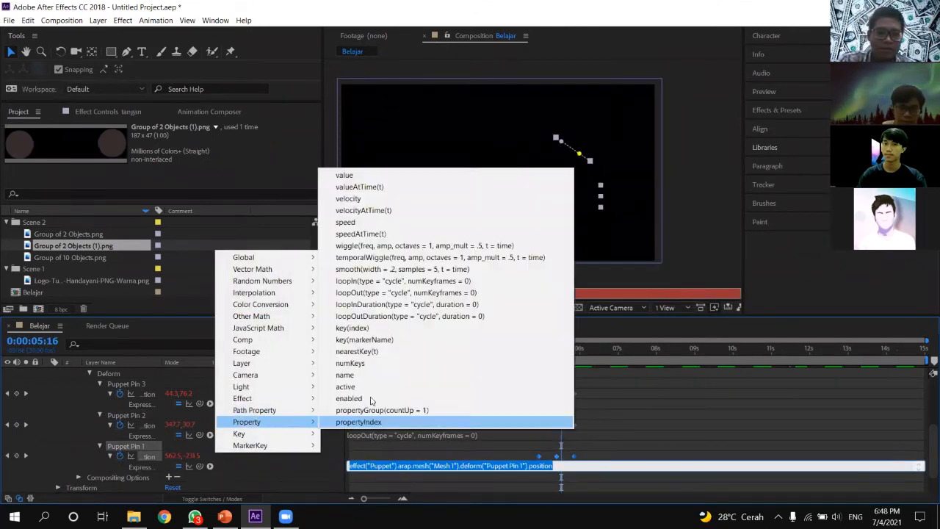
{"action": "left_click", "coordinate": [402, 293]}
{"action": "left_click", "coordinate": [606, 430]}
Preview the looping arm wave from just before five seconds and return the playhead to 0:00:04:23.
{"action": "left_click_drag", "start_coordinate": [560, 348], "coordinate": [530, 356]}
{"action": "key", "text": "space"}
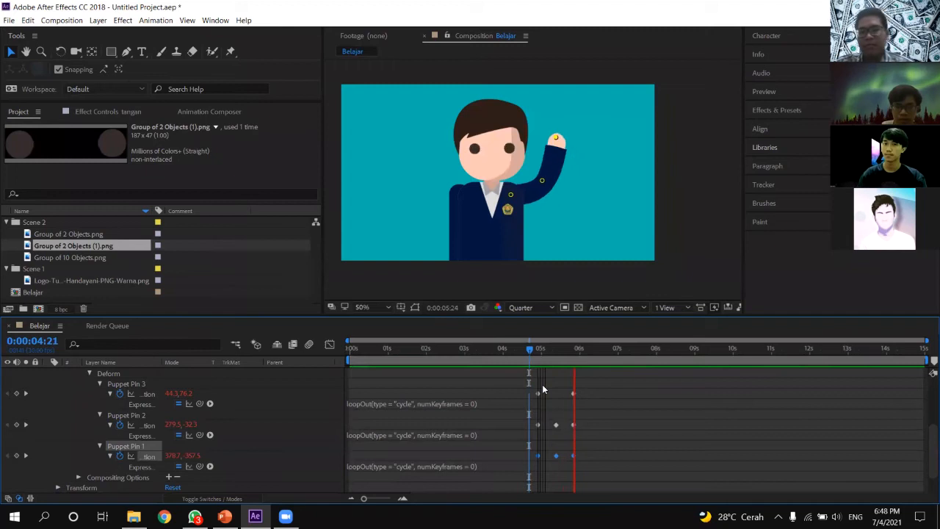
{"action": "key", "text": "space"}
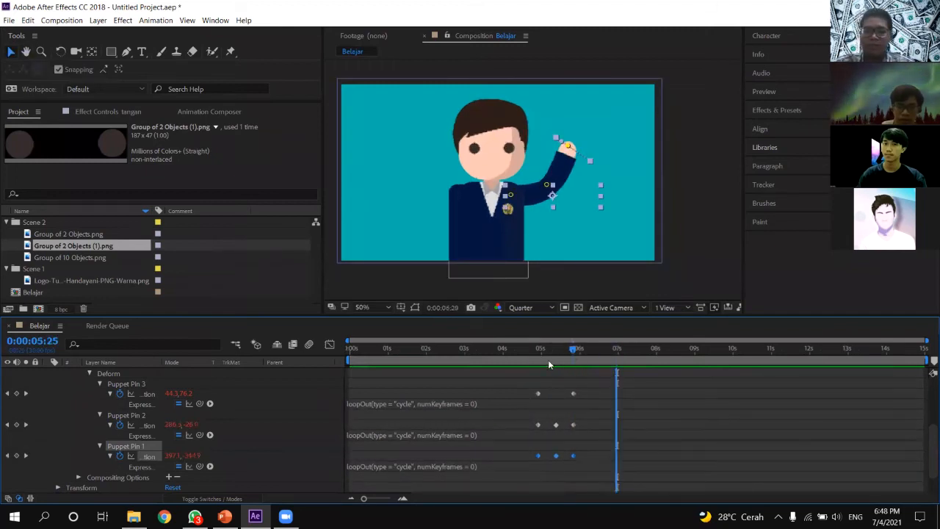
{"action": "left_click", "coordinate": [532, 351]}
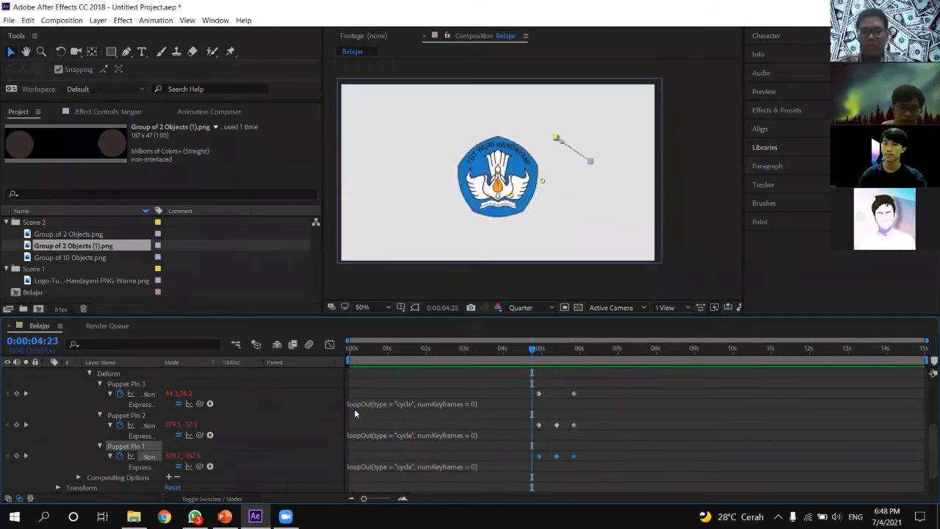
Deselect Puppet Pin 1's keyframes and preview the looping arm wave from 0:00:04:28 through the end of the composition.
{"action": "left_click", "coordinate": [145, 409]}
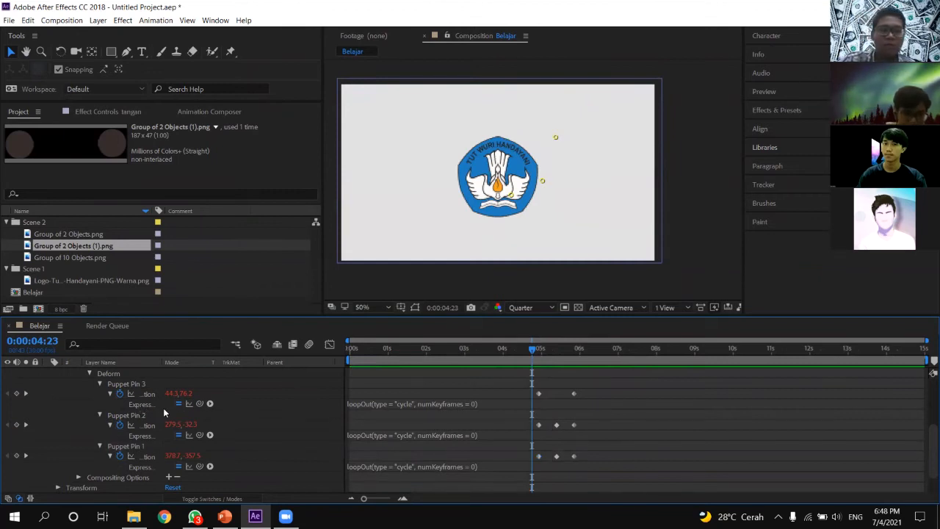
{"action": "left_click_drag", "start_coordinate": [522, 349], "coordinate": [536, 351]}
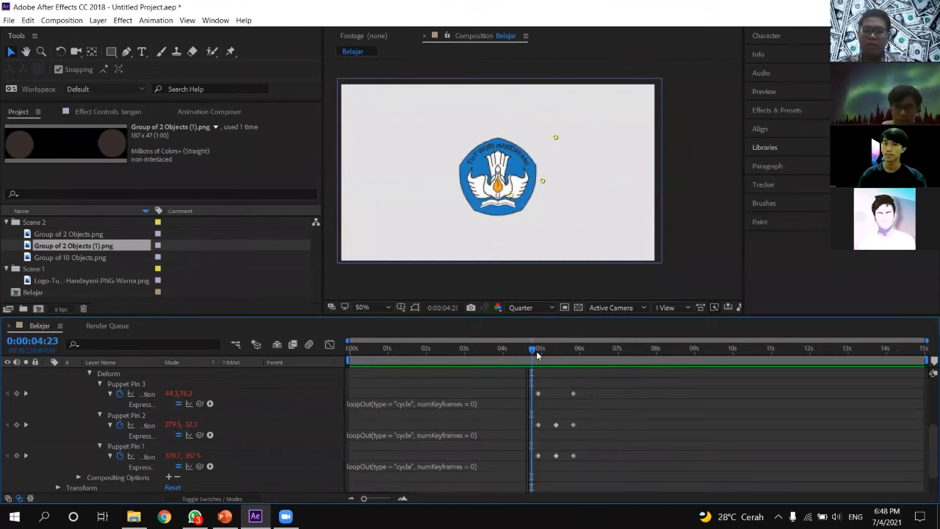
{"action": "key", "text": "space"}
{"action": "key", "text": "space"}
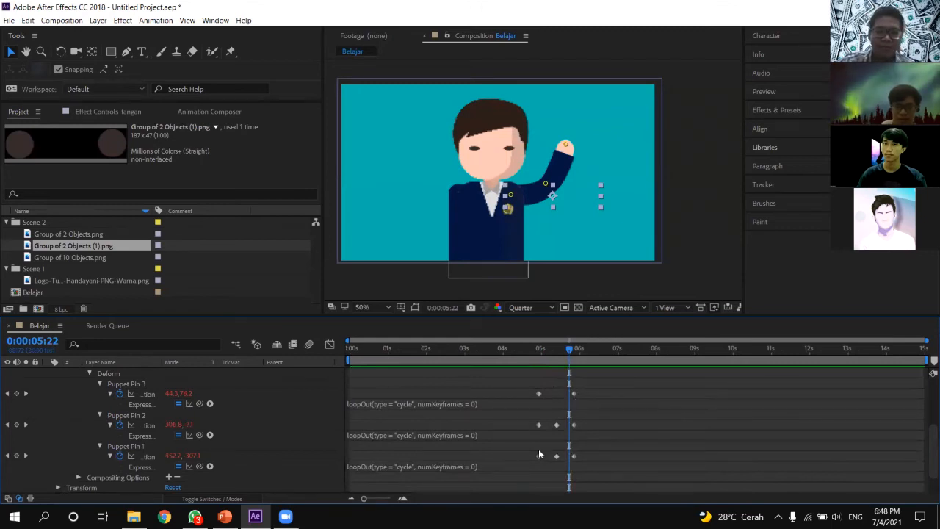
{"action": "left_click_drag", "start_coordinate": [569, 350], "coordinate": [537, 350]}
{"action": "key", "text": "space"}
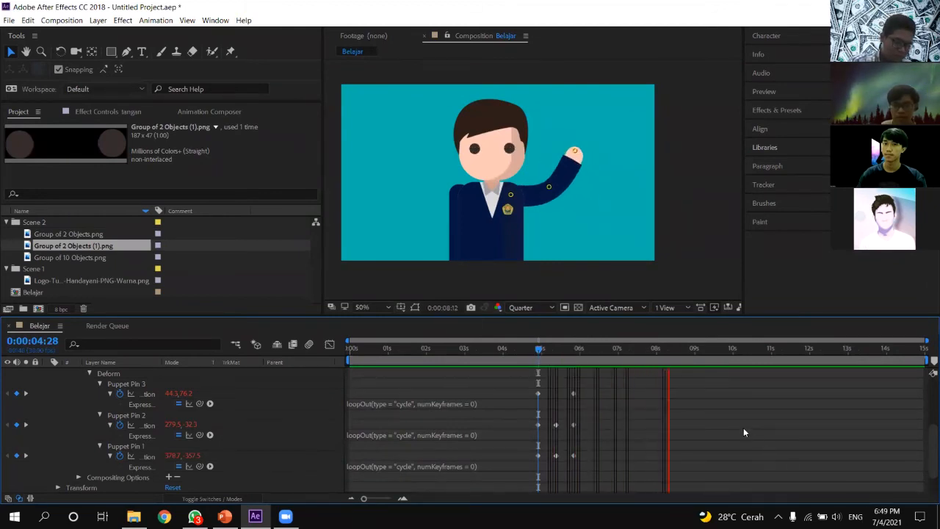
{"action": "scroll", "coordinate": [742, 426], "scroll_direction": "down", "scroll_amount": 2}
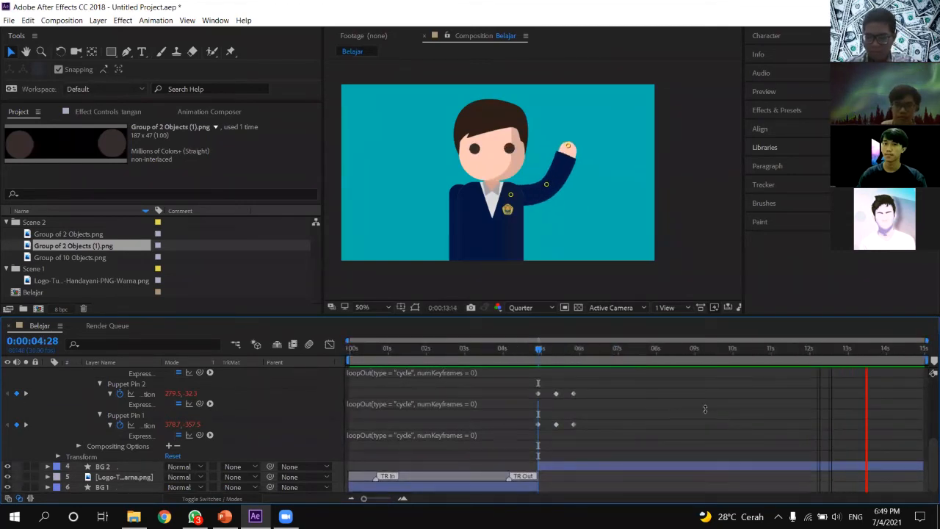
{"action": "key", "text": "space"}
Collapse the expanded properties of the tangan layer in the timeline.
{"action": "scroll", "coordinate": [620, 401], "scroll_direction": "up", "scroll_amount": 3}
{"action": "scroll", "coordinate": [620, 402], "scroll_direction": "down", "scroll_amount": 3}
{"action": "scroll", "coordinate": [434, 401], "scroll_direction": "up", "scroll_amount": 4}
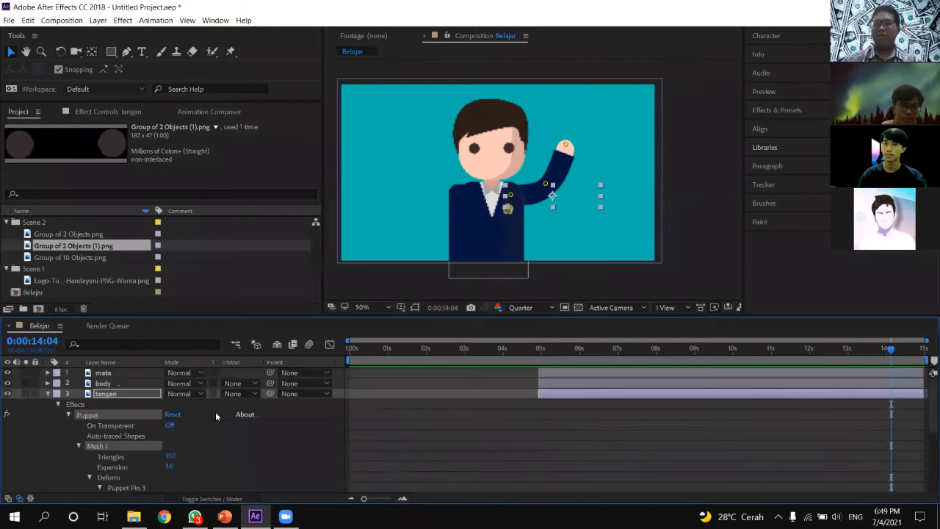
{"action": "left_click", "coordinate": [57, 394]}
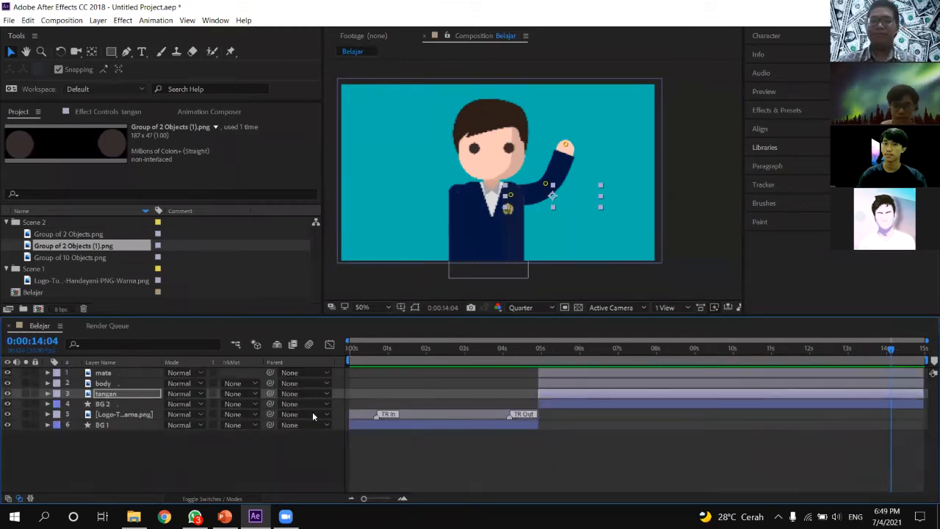
Play the whole Belajar composition from 0:00:00:00 and deselect the tangan layer.
{"action": "key", "text": "Home"}
{"action": "key", "text": "space"}
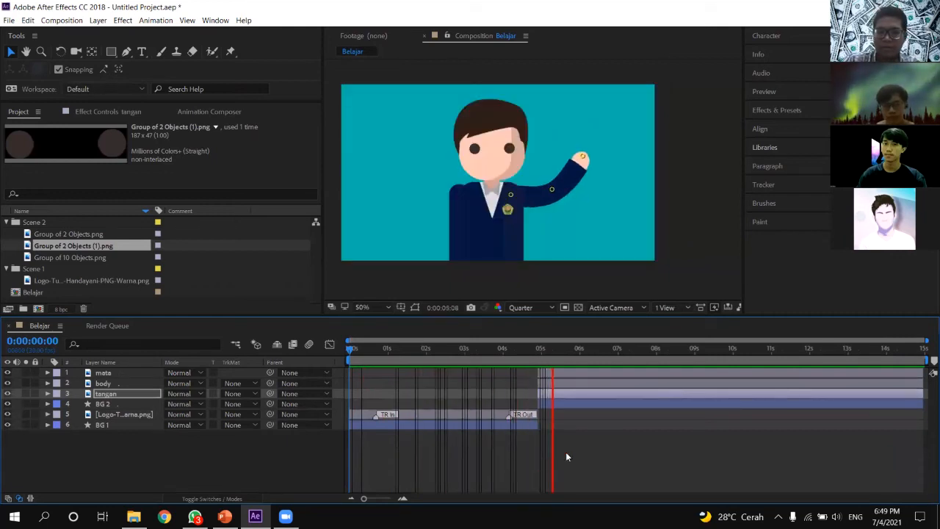
{"action": "left_click", "coordinate": [113, 443]}
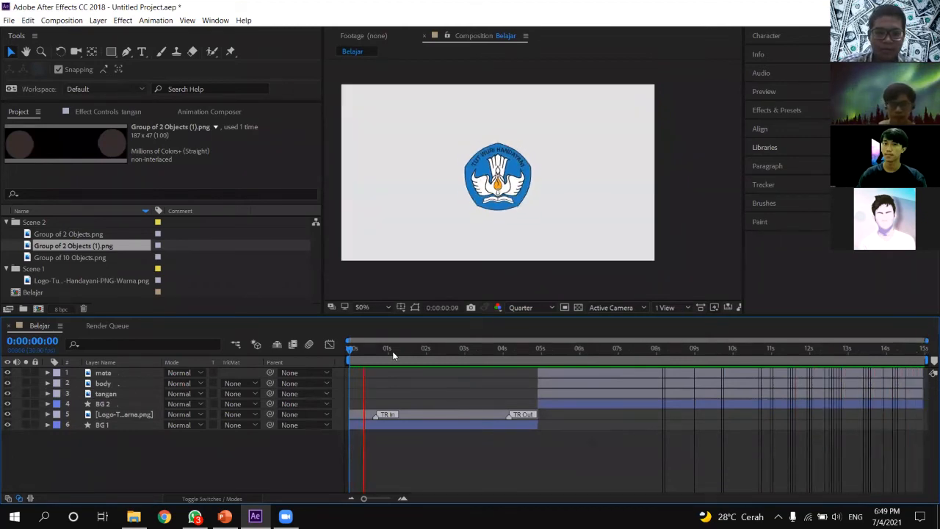
{"action": "key", "text": "space"}
Scrub through the start of Scene 2 to review the waving and blinking, leaving the playhead at 0:00:05:17.
{"action": "left_click_drag", "start_coordinate": [370, 349], "coordinate": [573, 375]}
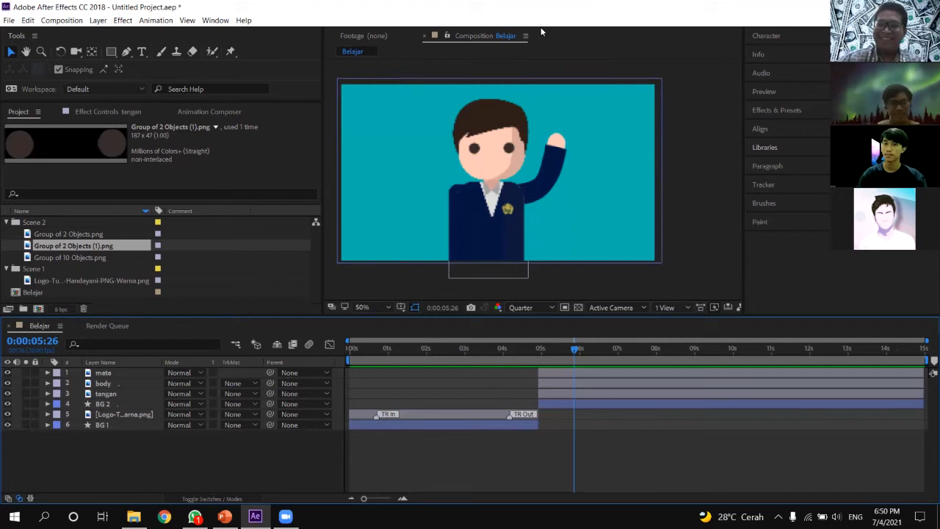
{"action": "left_click_drag", "start_coordinate": [574, 351], "coordinate": [530, 379]}
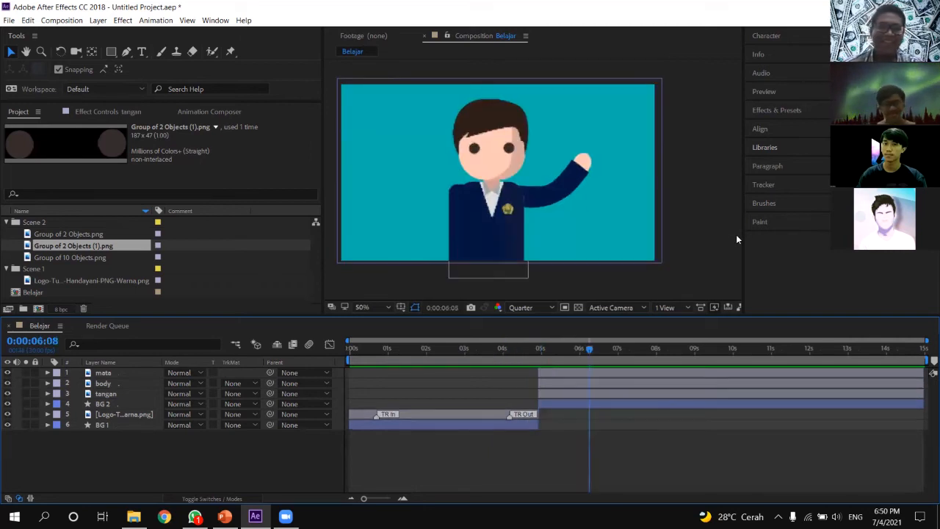
{"action": "left_click_drag", "start_coordinate": [592, 349], "coordinate": [562, 360]}
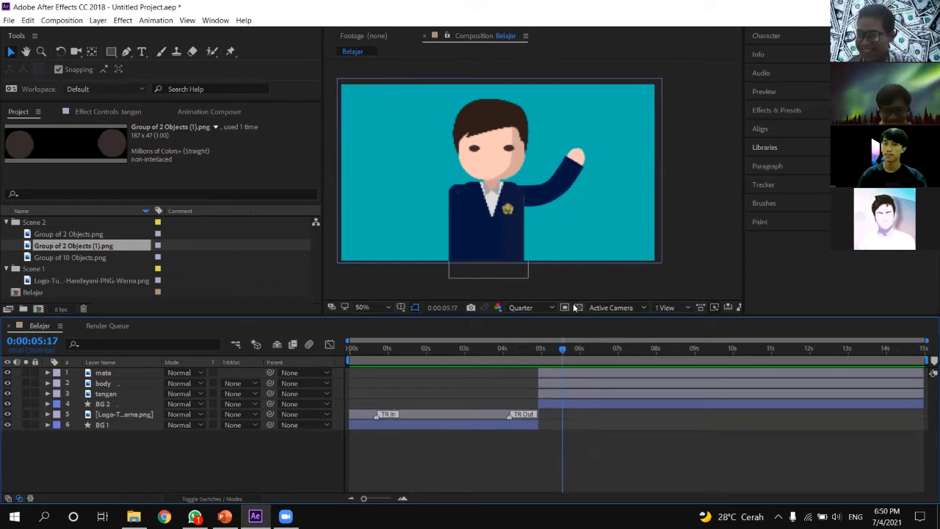
Preview the Belajar composition from its opening logo scene, then park the playhead at 0:00:06:00.
{"action": "left_click_drag", "start_coordinate": [556, 349], "coordinate": [371, 404]}
{"action": "key", "text": "space"}
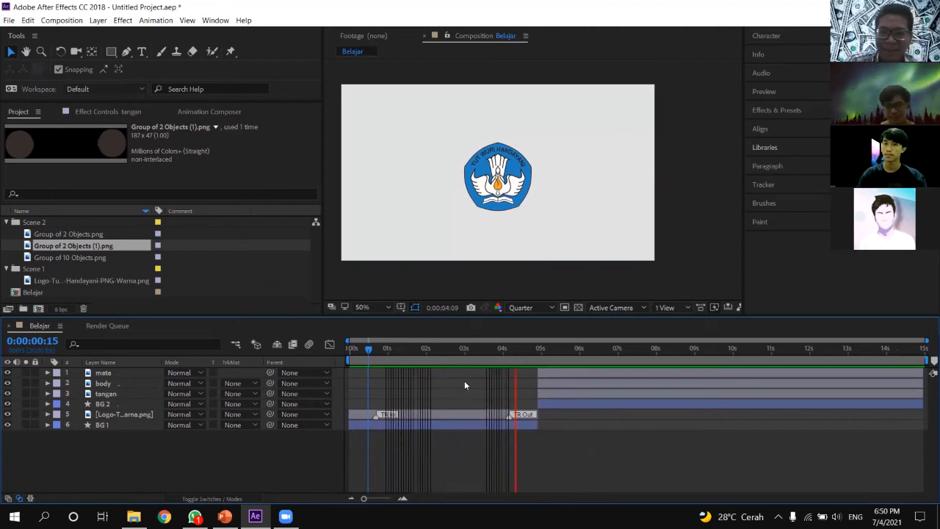
{"action": "key", "text": "space"}
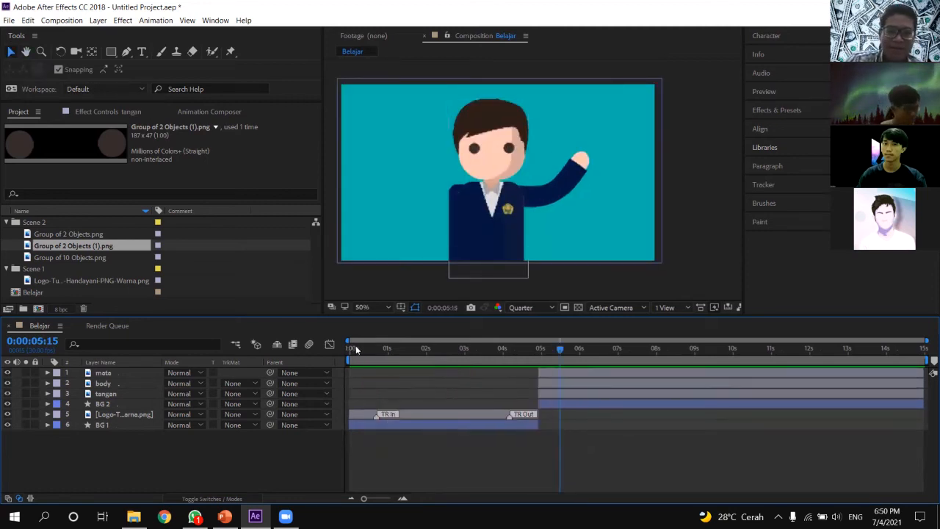
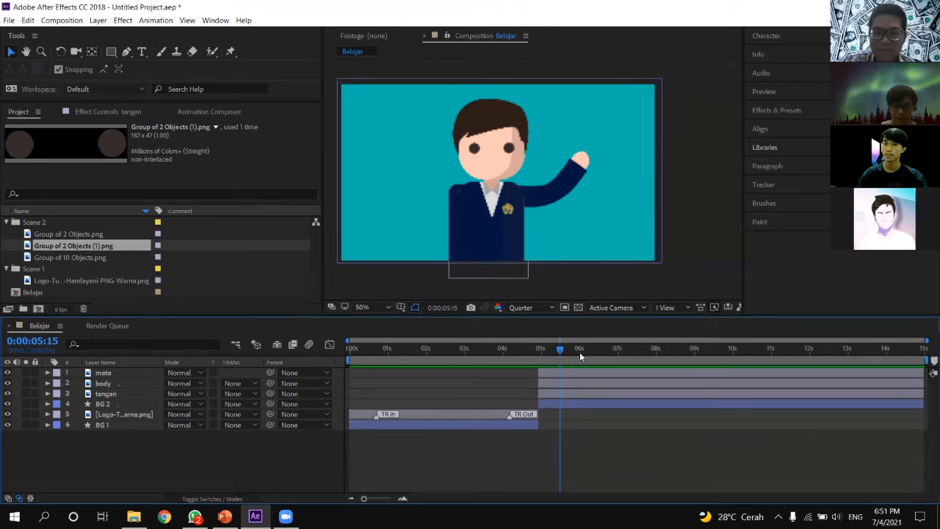
{"action": "left_click_drag", "start_coordinate": [563, 349], "coordinate": [579, 349]}
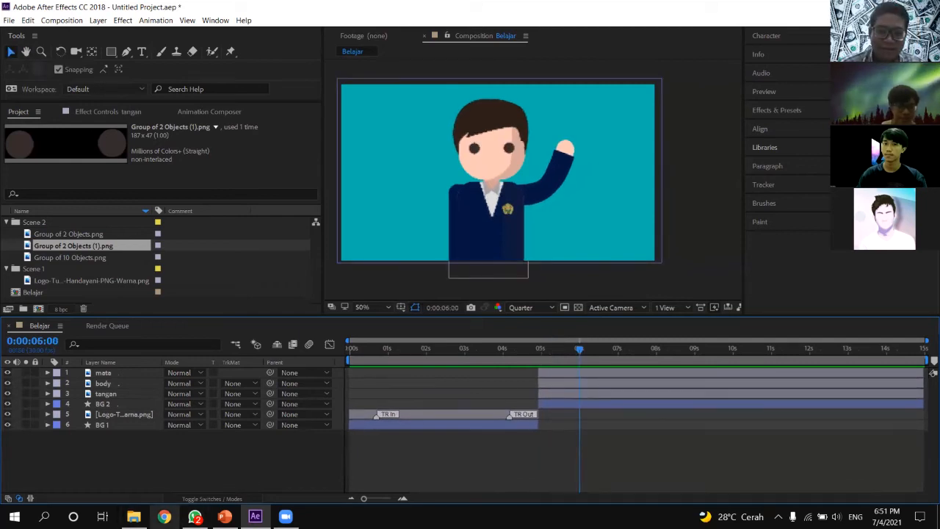
Switch to Chrome and search YouTube for "dz project".
{"action": "left_click", "coordinate": [165, 517]}
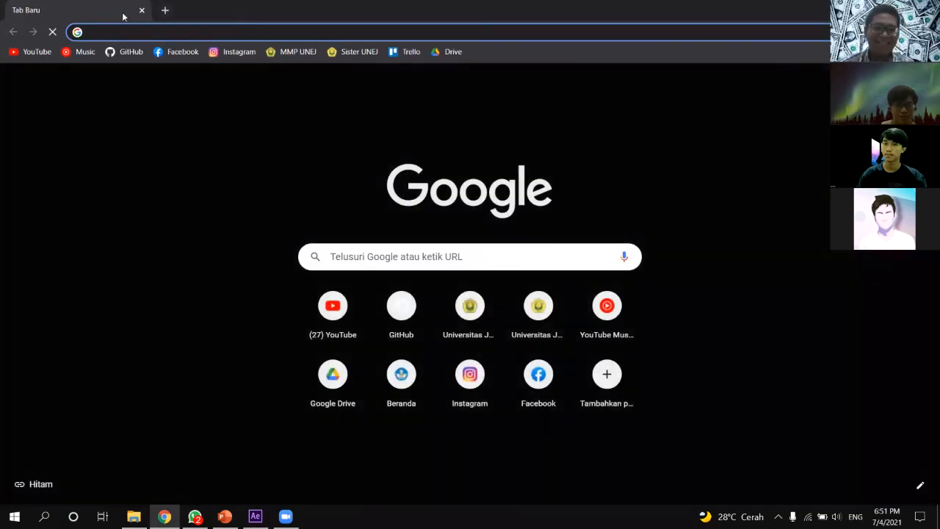
{"action": "left_click", "coordinate": [31, 52]}
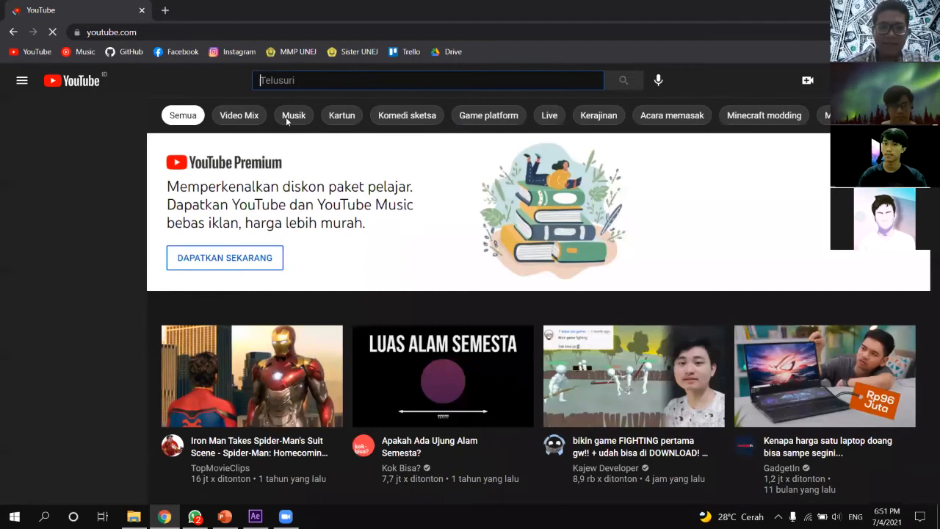
{"action": "type", "text": "dz"}
{"action": "key", "text": "Down"}
{"action": "key", "text": "Return"}
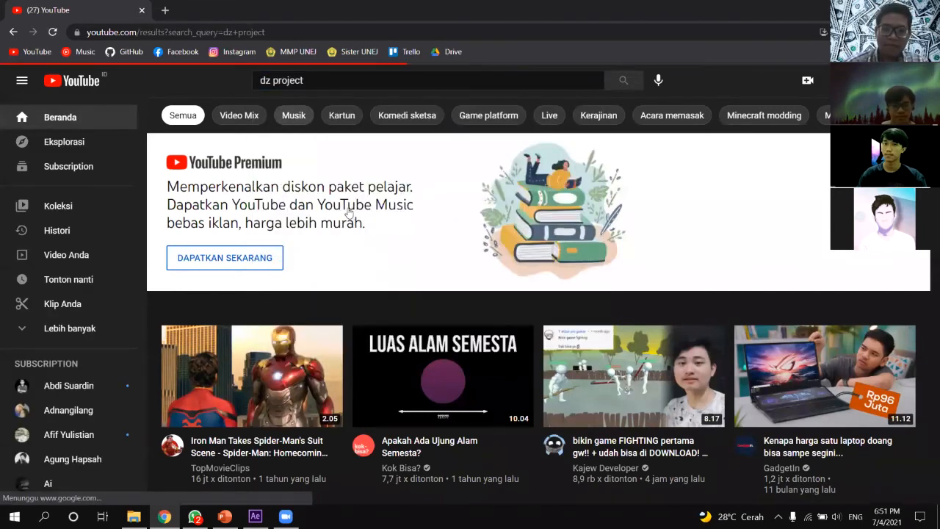
Open the DZ Project channel and play its LIDM 2021 SiPendekar proposal video in full screen.
{"action": "scroll", "coordinate": [289, 211], "scroll_direction": "down", "scroll_amount": 3}
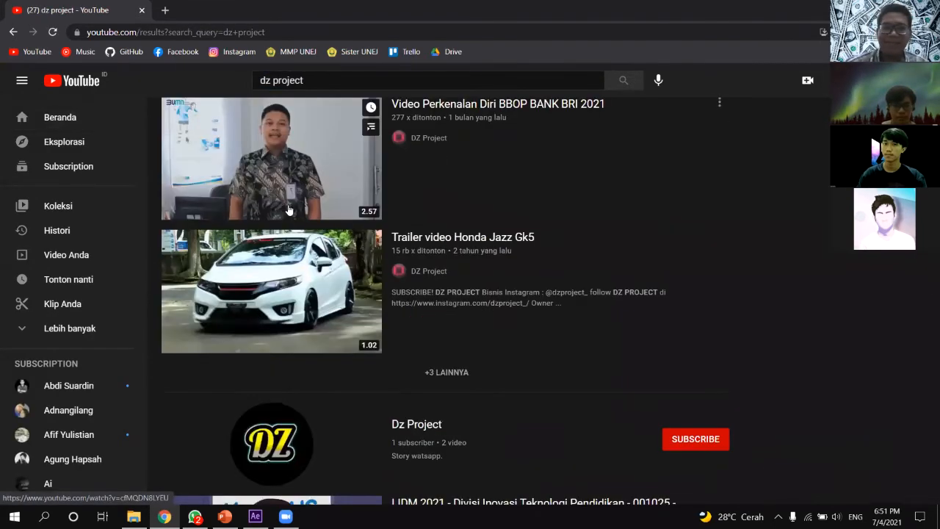
{"action": "scroll", "coordinate": [374, 250], "scroll_direction": "down", "scroll_amount": 6}
{"action": "left_click", "coordinate": [381, 247]}
{"action": "scroll", "coordinate": [283, 259], "scroll_direction": "down", "scroll_amount": 2}
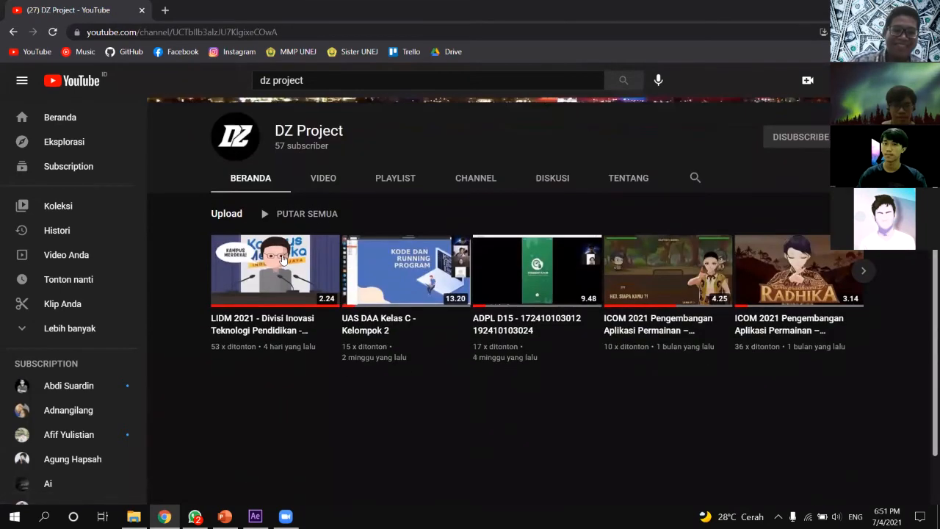
{"action": "left_click", "coordinate": [283, 260]}
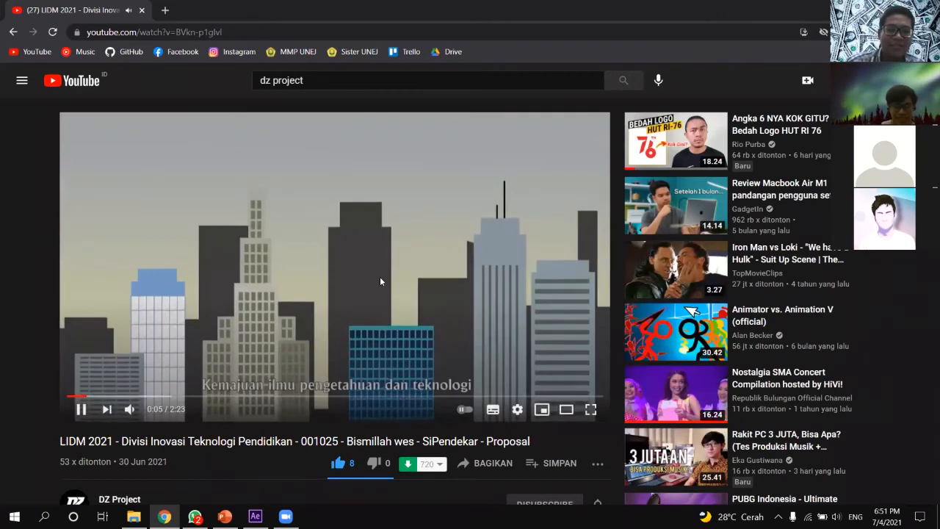
{"action": "double_click", "coordinate": [362, 284]}
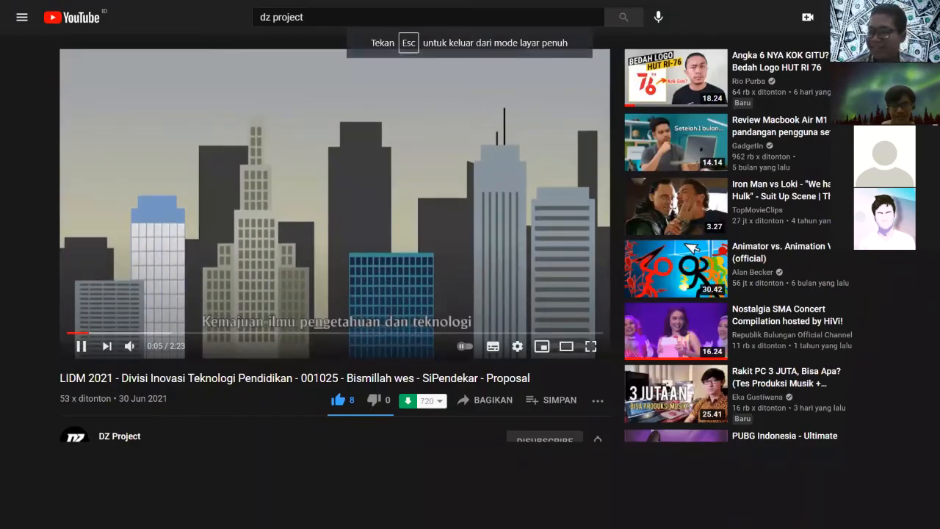
Leave full screen, pause the LIDM 2021 video at 1:14, and examine its description and web address.
{"action": "key", "text": "Escape"}
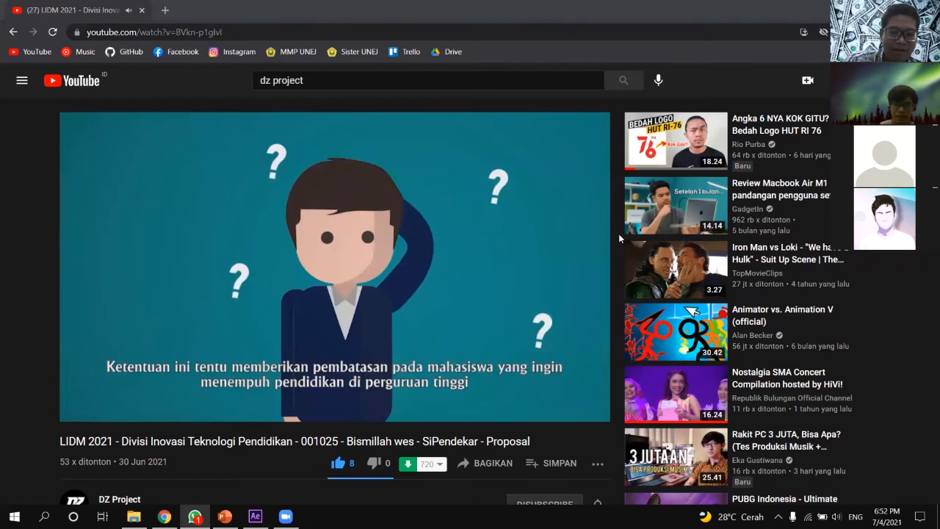
{"action": "left_click", "coordinate": [513, 249]}
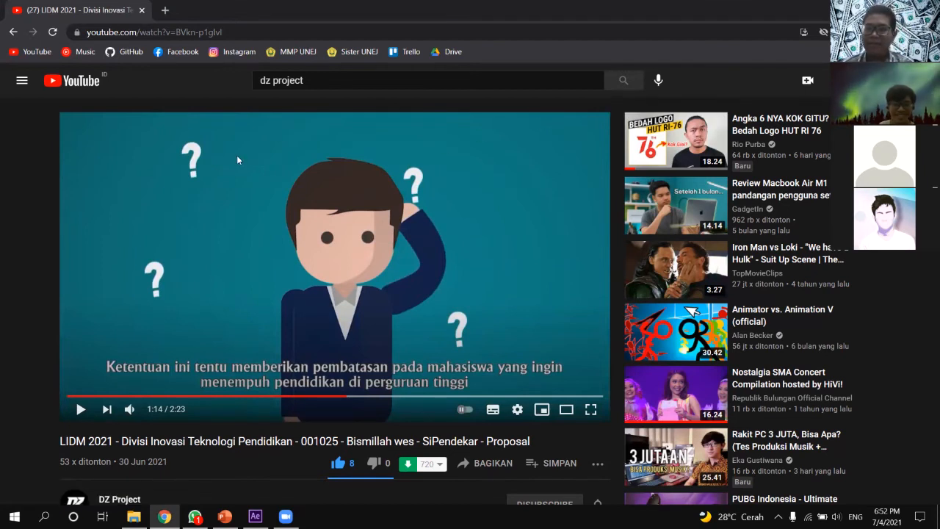
{"action": "scroll", "coordinate": [236, 155], "scroll_direction": "down", "scroll_amount": 2}
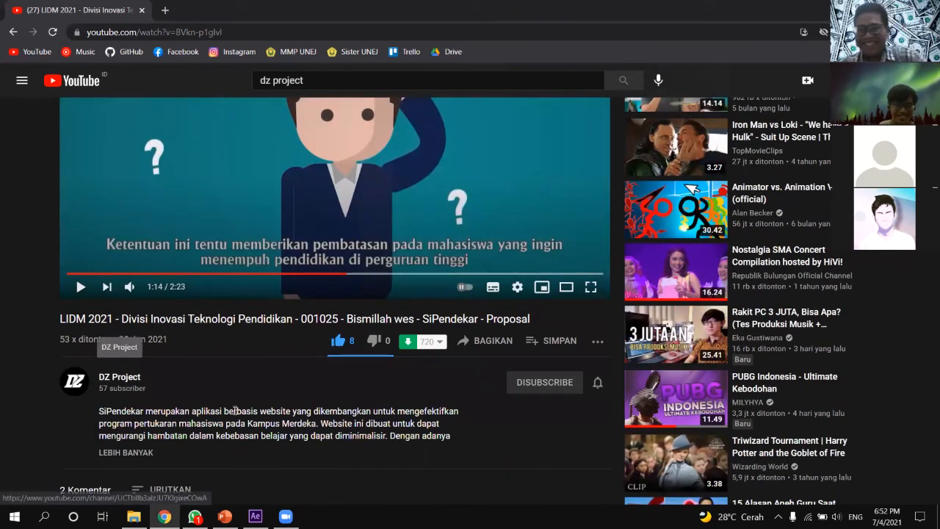
{"action": "scroll", "coordinate": [230, 371], "scroll_direction": "up", "scroll_amount": 1}
{"action": "scroll", "coordinate": [530, 172], "scroll_direction": "down", "scroll_amount": 2}
{"action": "scroll", "coordinate": [340, 235], "scroll_direction": "up", "scroll_amount": 2}
{"action": "scroll", "coordinate": [344, 229], "scroll_direction": "down", "scroll_amount": 3}
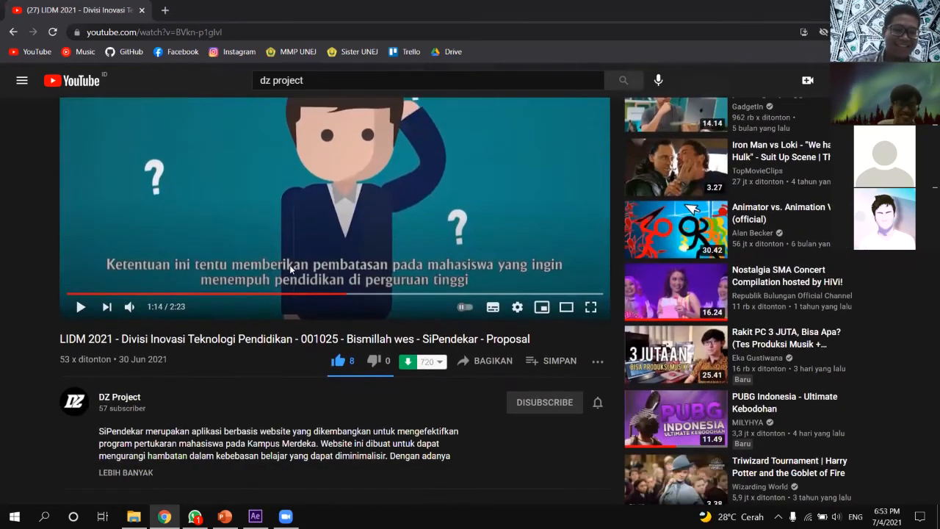
{"action": "scroll", "coordinate": [229, 59], "scroll_direction": "up", "scroll_amount": 3}
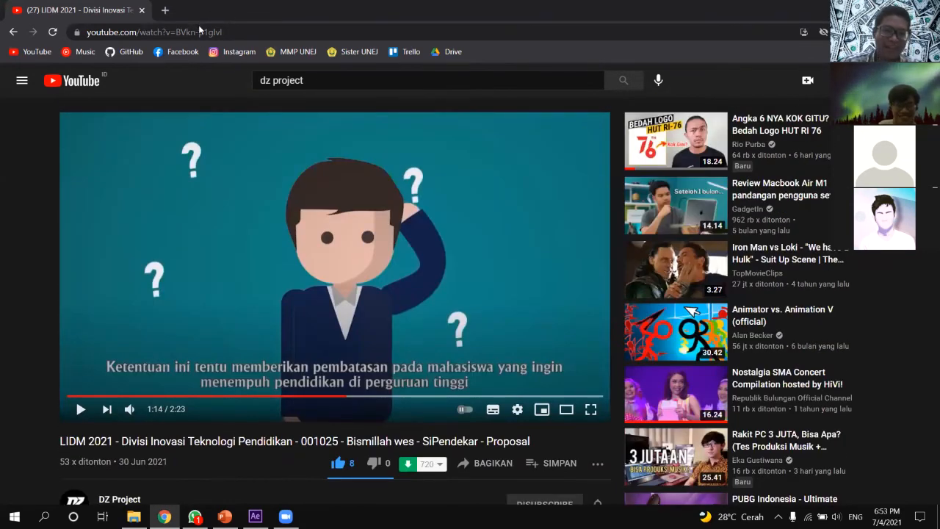
{"action": "left_click", "coordinate": [199, 30]}
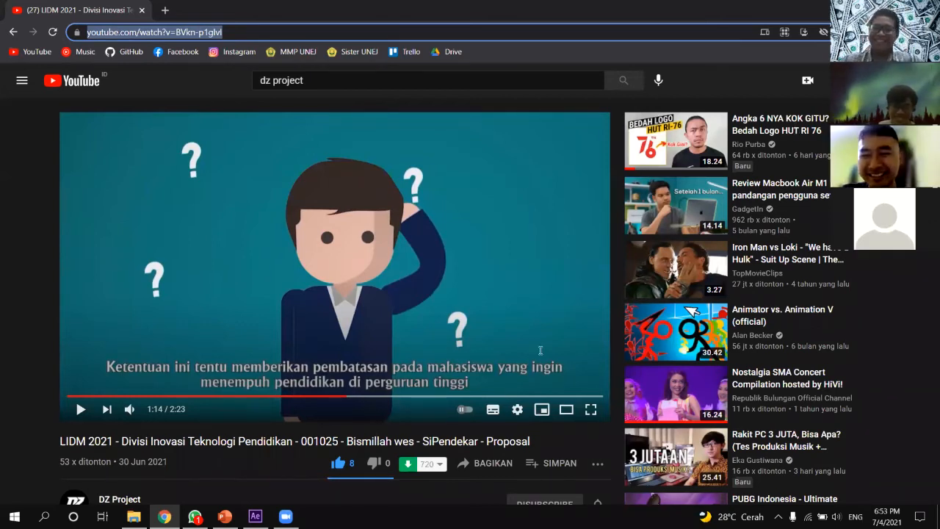
{"action": "left_click", "coordinate": [541, 350]}
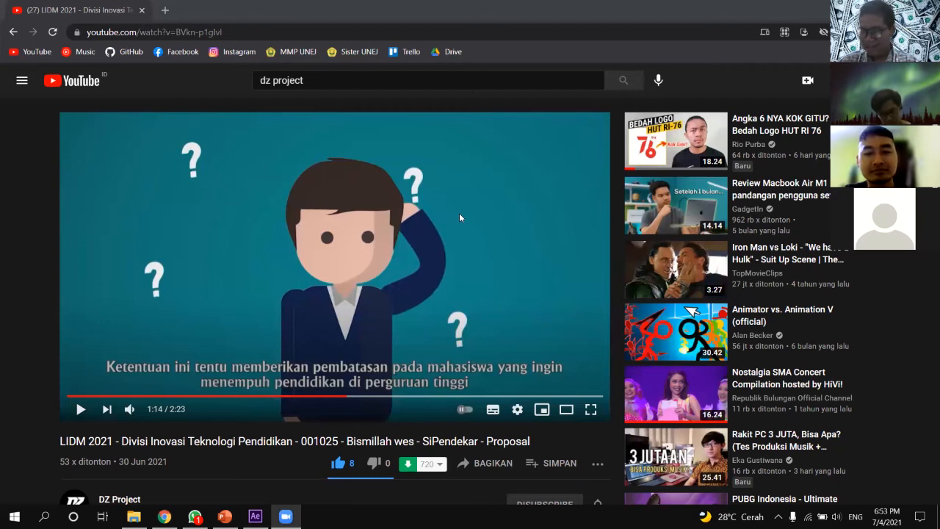
Rewind the LIDM 2021 video to the scene with two walking students and pause it at 1:02.
{"action": "left_click", "coordinate": [255, 516]}
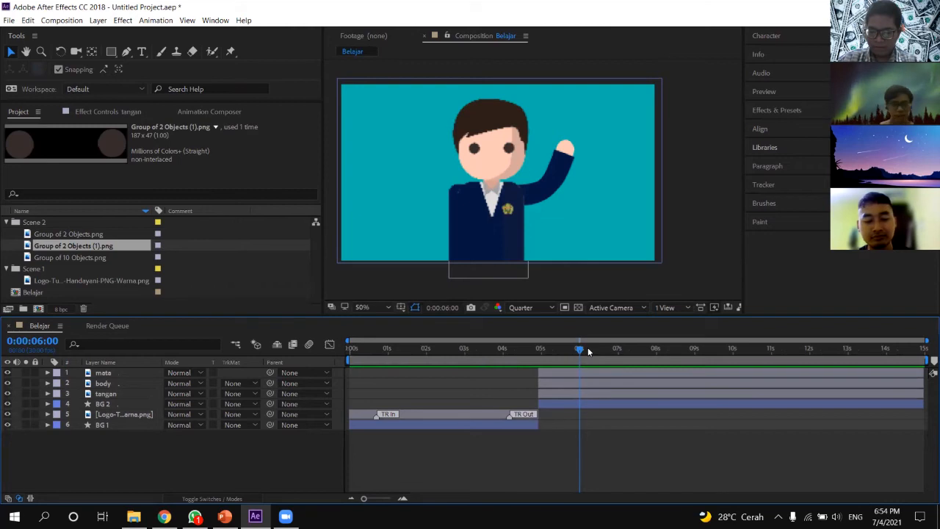
{"action": "left_click", "coordinate": [164, 517]}
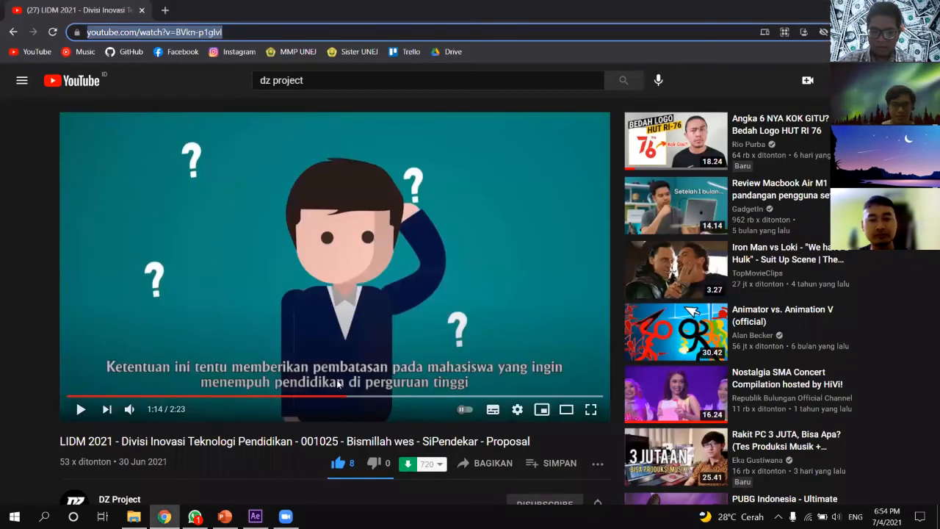
{"action": "left_click", "coordinate": [296, 397]}
{"action": "left_click", "coordinate": [342, 335]}
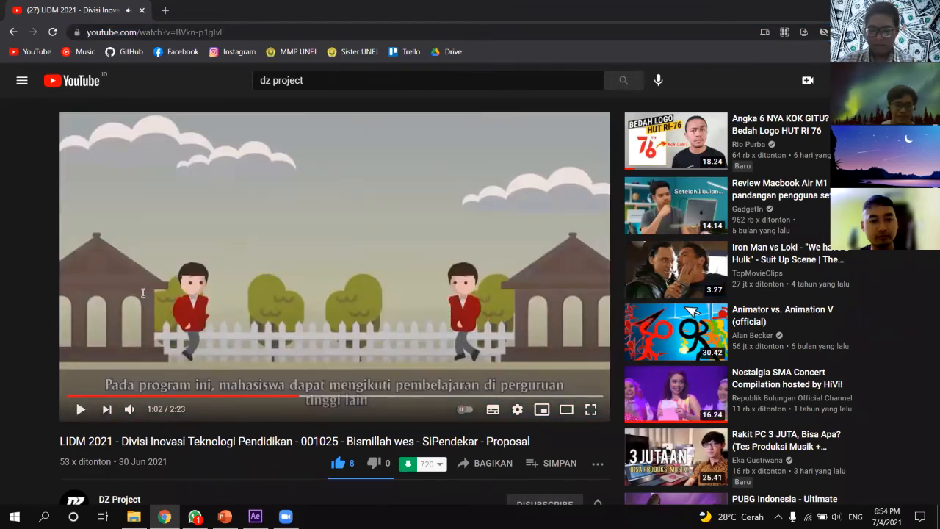
Open the PUSPIPTEK Motion Graphic video from the DZ Project channel and skip past its midpoint.
{"action": "scroll", "coordinate": [143, 292], "scroll_direction": "down", "scroll_amount": 3}
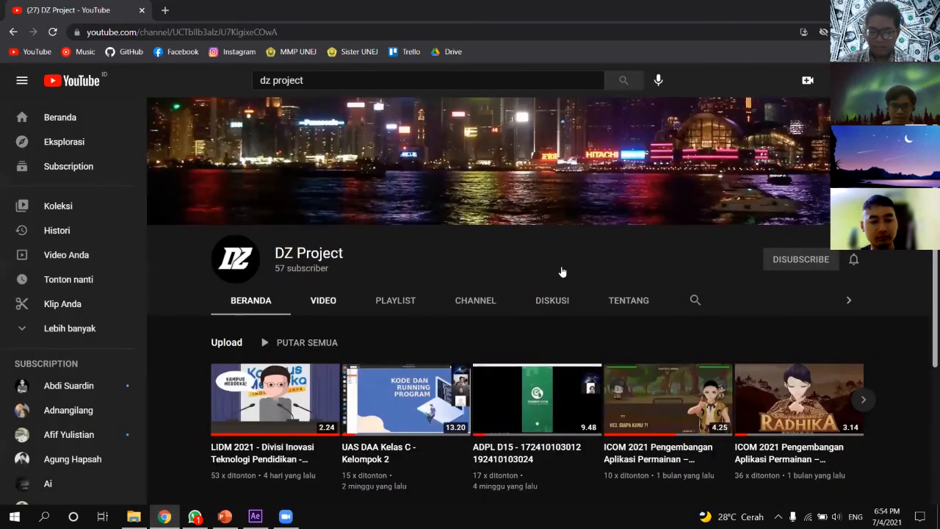
{"action": "scroll", "coordinate": [700, 289], "scroll_direction": "down", "scroll_amount": 2}
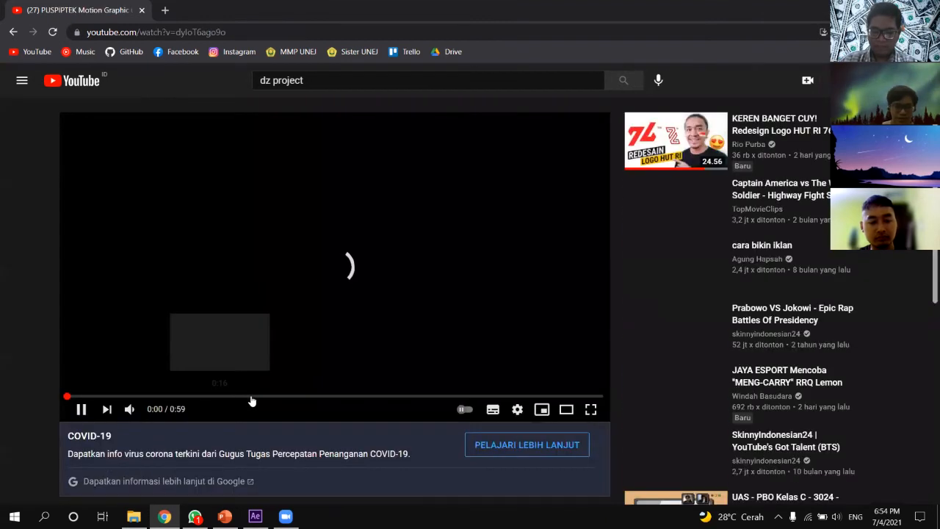
{"action": "left_click", "coordinate": [394, 399]}
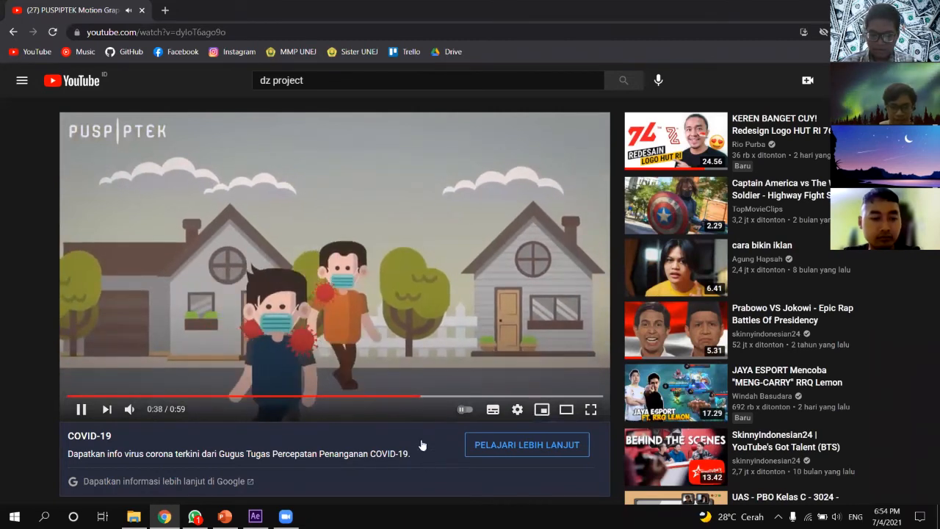
Pause the PUSPIPTEK video after the "WAH KEREN !" scene and replay that scene's transition from 0:45.
{"action": "left_click", "coordinate": [373, 339]}
{"action": "left_click", "coordinate": [373, 339]}
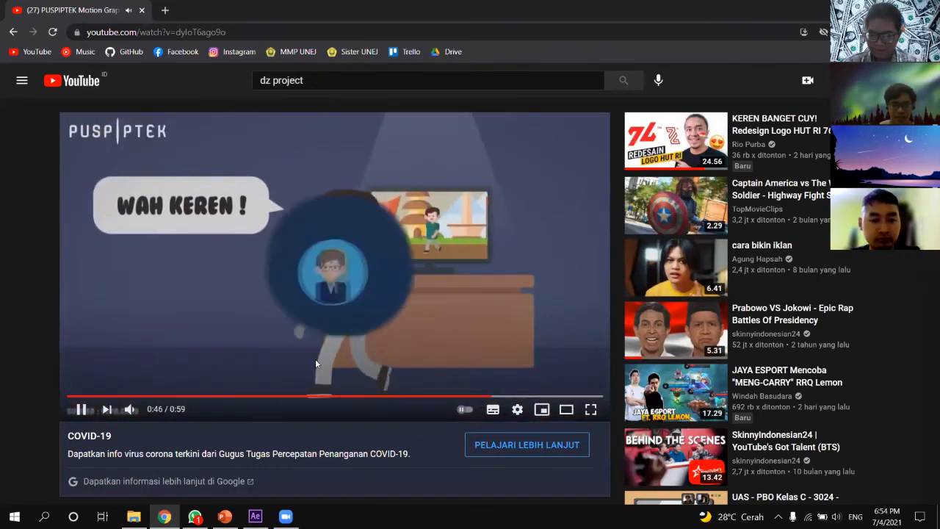
{"action": "left_click", "coordinate": [361, 324]}
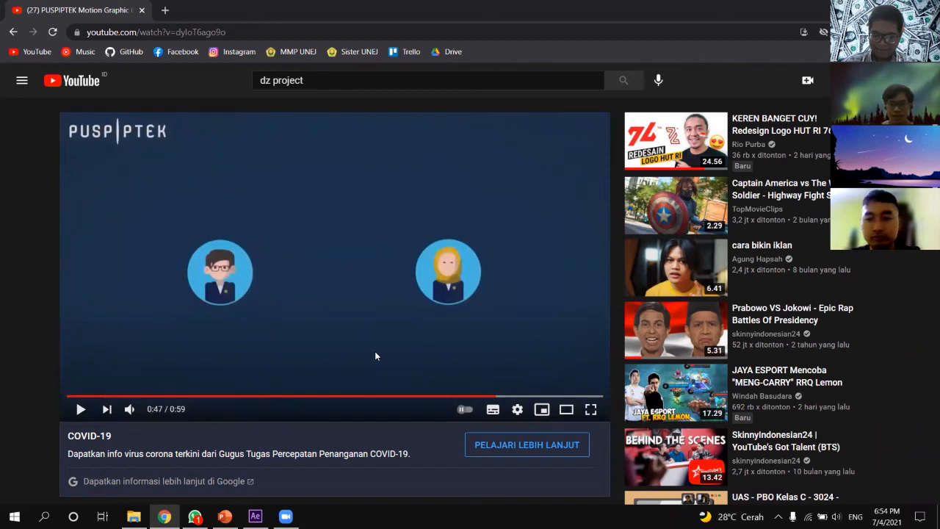
{"action": "left_click", "coordinate": [492, 397]}
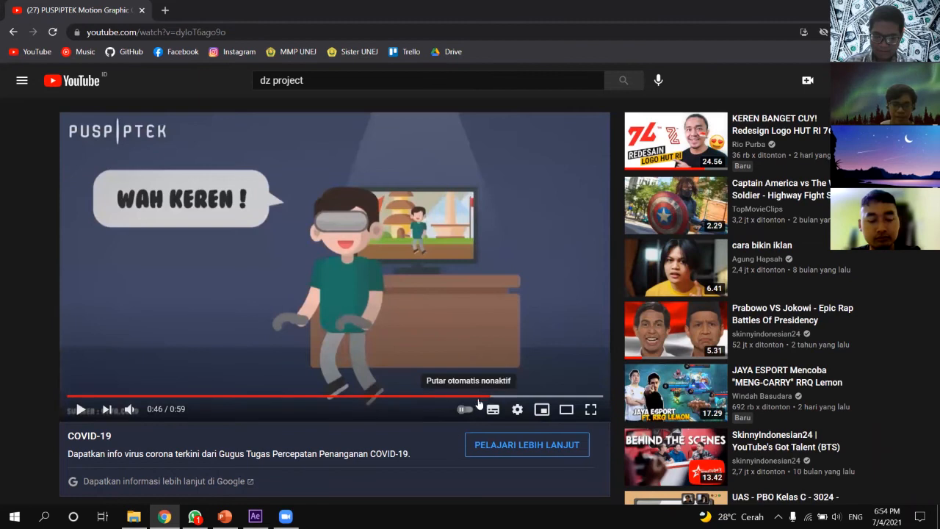
{"action": "left_click", "coordinate": [478, 397]}
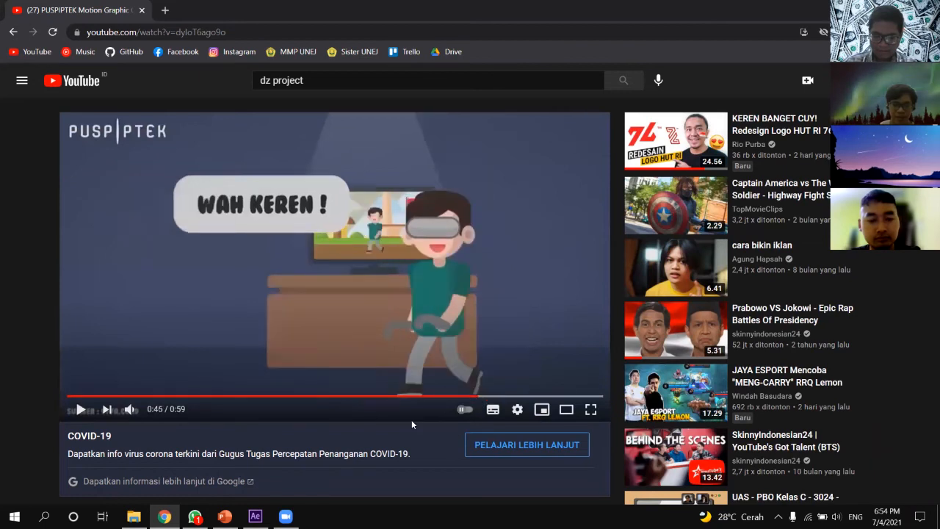
{"action": "key", "text": "space"}
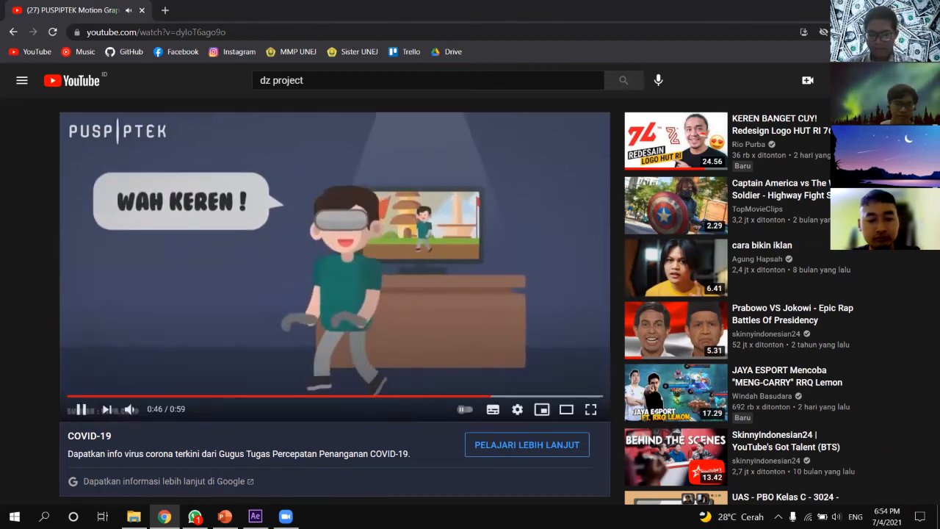
{"action": "key", "text": "space"}
Switch back to After Effects and examine the mata, body, tangan and BG 2 layers in the Belajar timeline.
{"action": "left_click", "coordinate": [255, 516]}
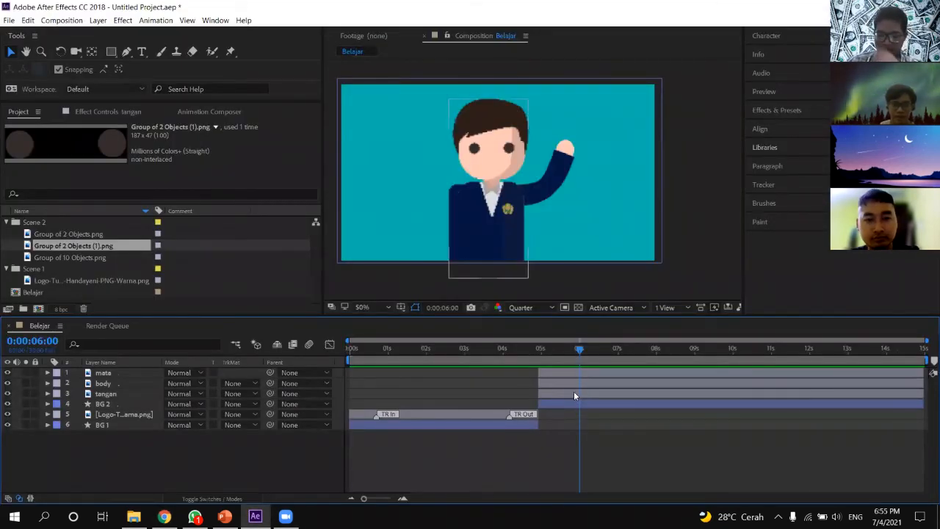
{"action": "left_click", "coordinate": [573, 403]}
{"action": "left_click", "coordinate": [570, 372]}
{"action": "left_click", "coordinate": [574, 403]}
{"action": "left_click", "coordinate": [573, 383]}
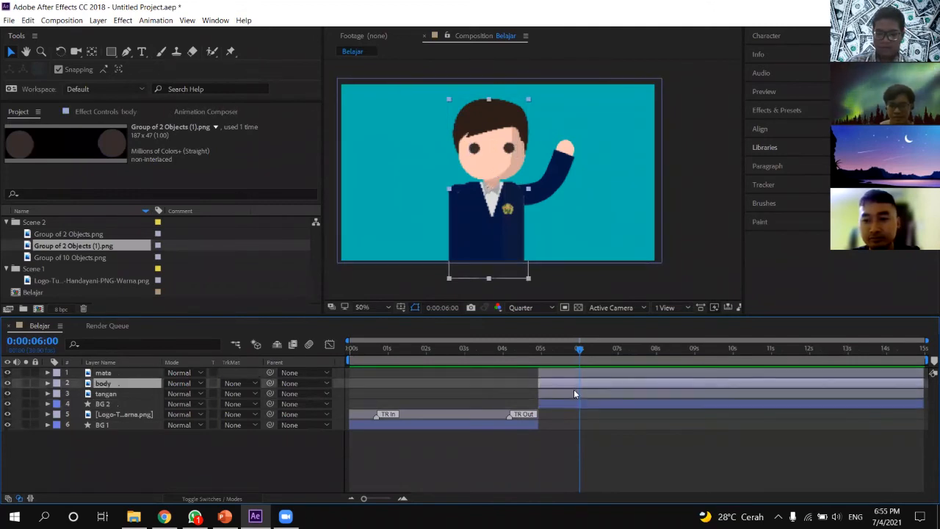
{"action": "left_click", "coordinate": [579, 403]}
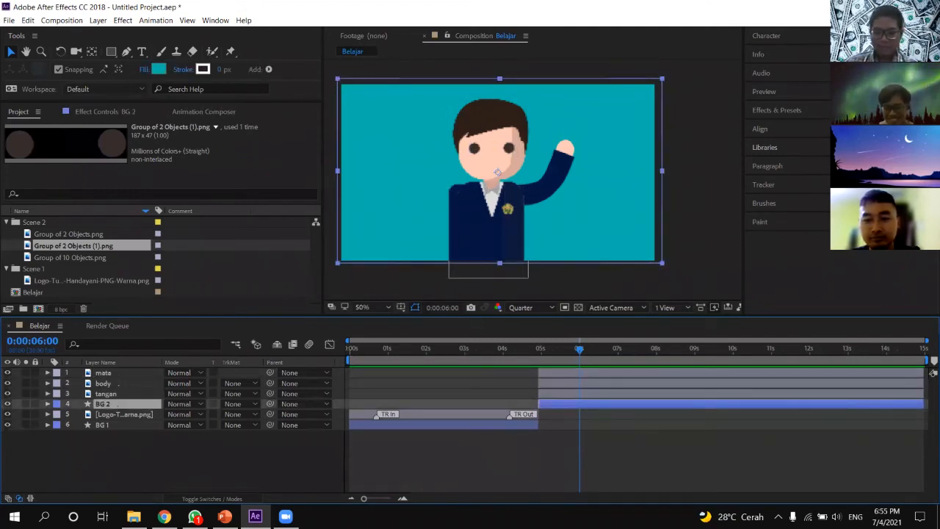
{"action": "mouse_move", "coordinate": [365, 500]}
{"action": "left_mouse_down"}
{"action": "mouse_move", "coordinate": [376, 501]}
{"action": "mouse_move", "coordinate": [360, 500]}
{"action": "left_mouse_up"}
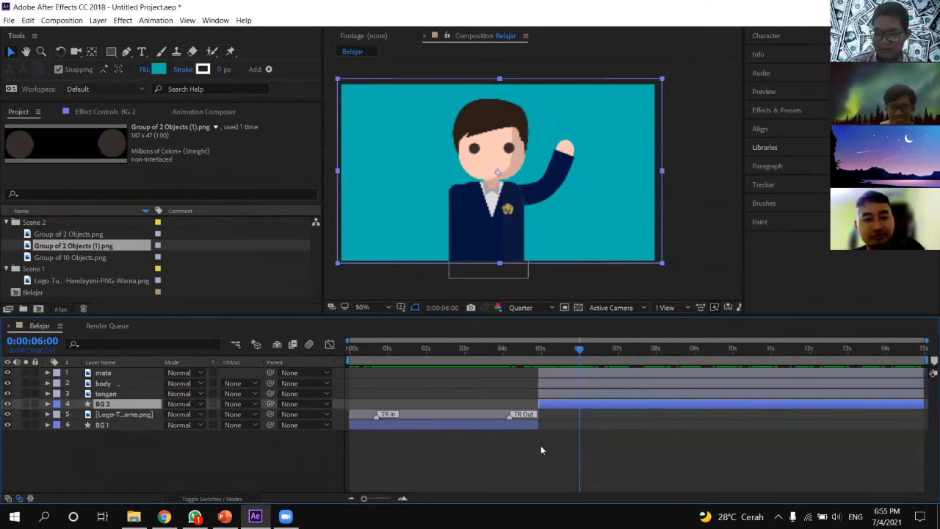
Delete every layer from mata down to the logo in the Belajar composition, keeping only BG 1.
{"action": "left_click", "coordinate": [432, 423]}
{"action": "key", "text": "ctrl+a"}
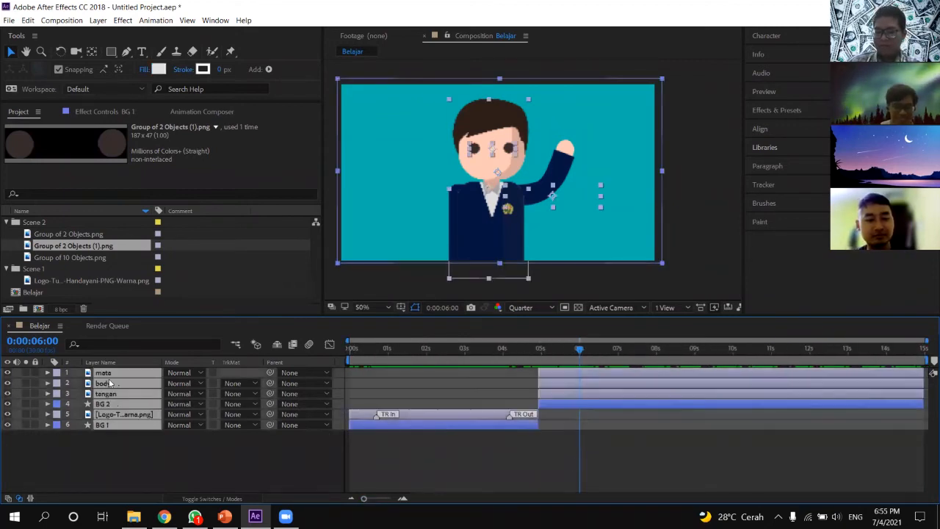
{"action": "left_click", "coordinate": [204, 460]}
{"action": "left_click", "coordinate": [127, 414]}
{"action": "left_click", "coordinate": [103, 373], "text": "shift"}
{"action": "key", "text": "Delete"}
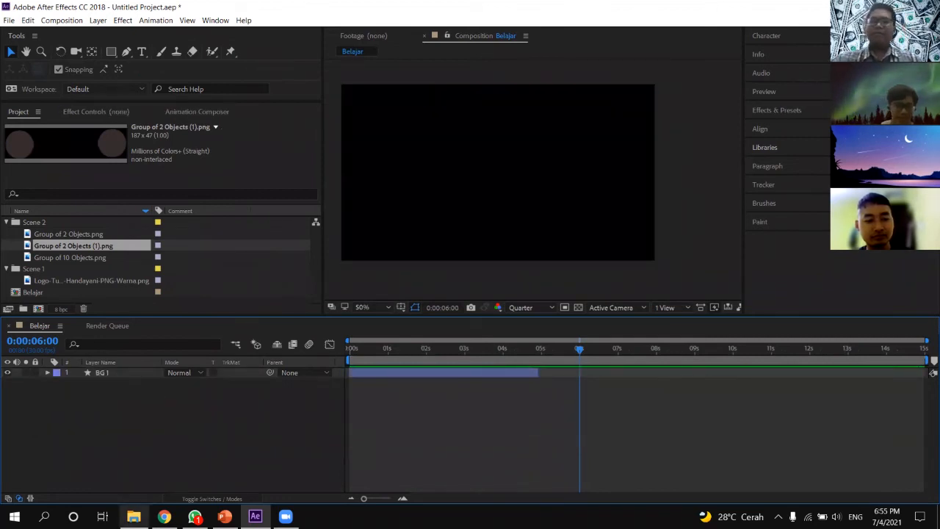
Switch to File Explorer and browse the animasi lidm folders 9 and 10, ending in folder 6.
{"action": "key", "text": "alt+Tab"}
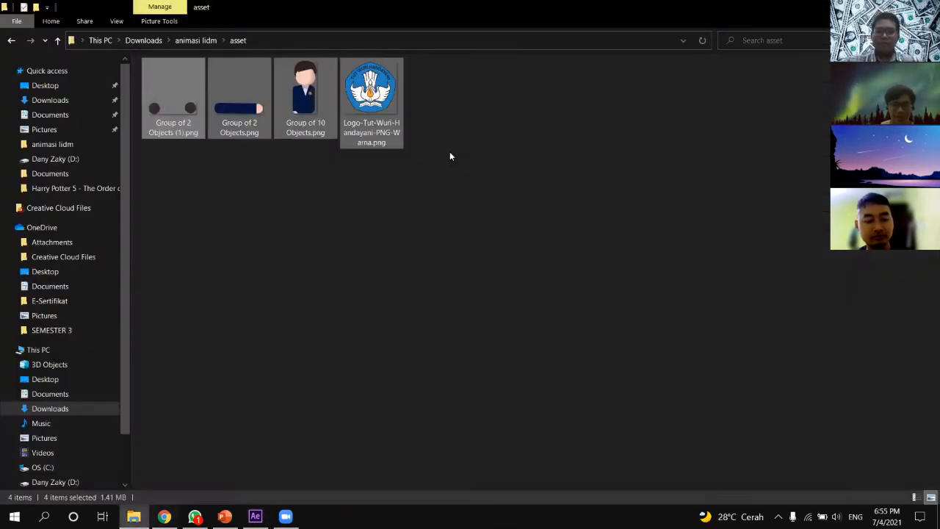
{"action": "left_click", "coordinate": [211, 43]}
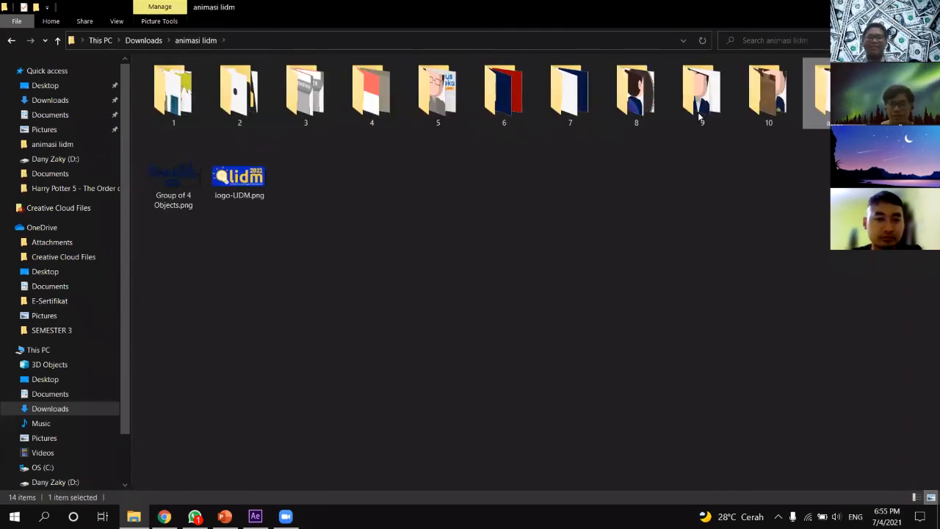
{"action": "double_click", "coordinate": [700, 103]}
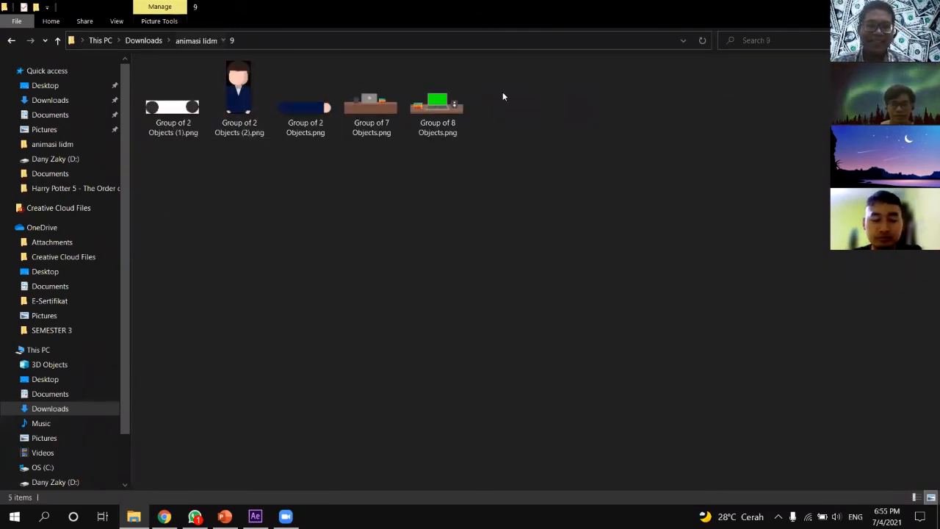
{"action": "key", "text": "alt+Left"}
{"action": "double_click", "coordinate": [766, 95]}
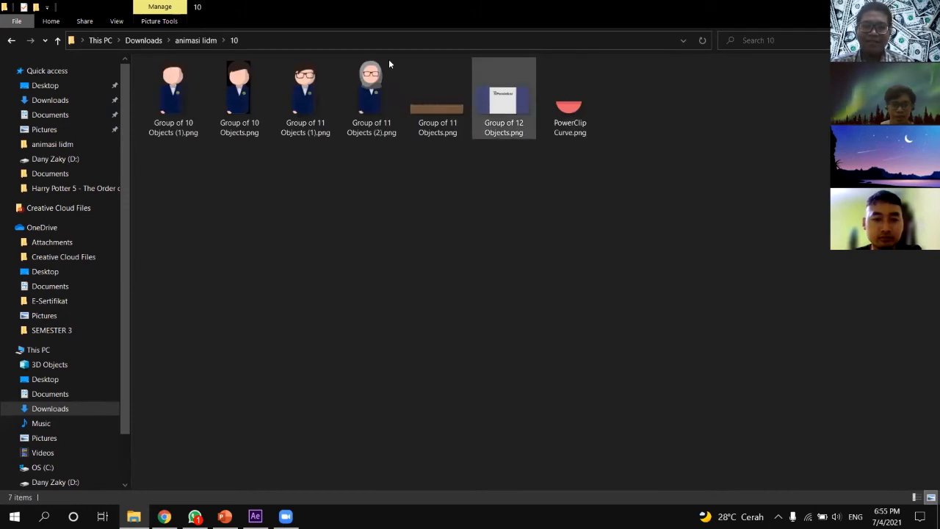
{"action": "left_click", "coordinate": [196, 40]}
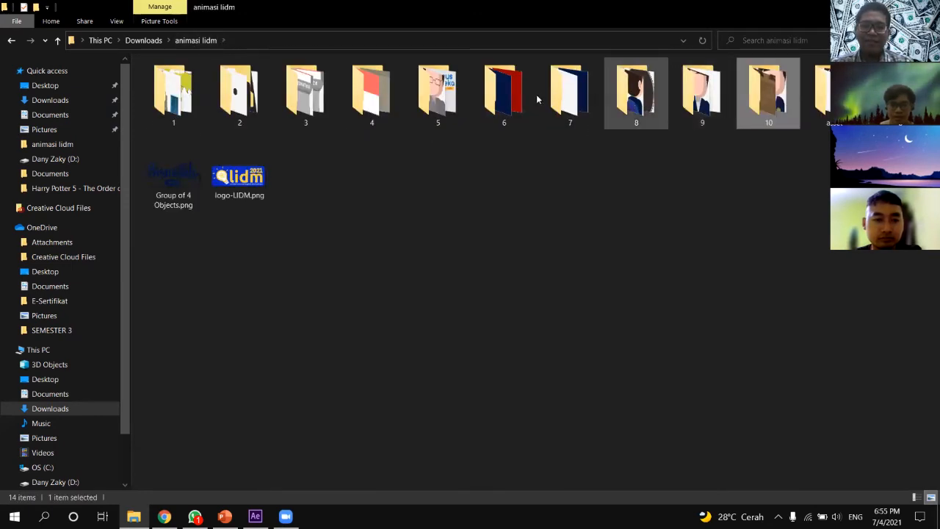
{"action": "double_click", "coordinate": [504, 92]}
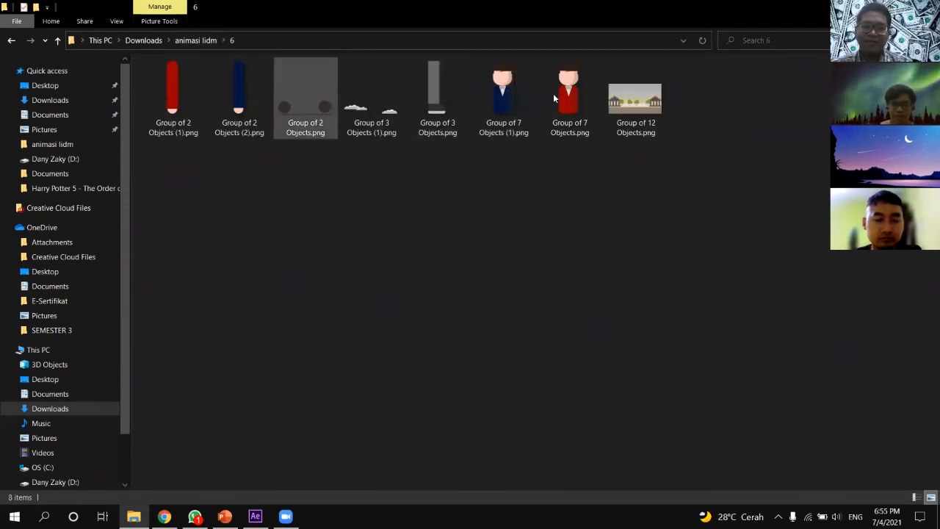
Import Group of 7 Objects (1).png, Group of 3 Objects.png and Group of 2 Objects (2).png into the After Effects project.
{"action": "left_click", "coordinate": [507, 121]}
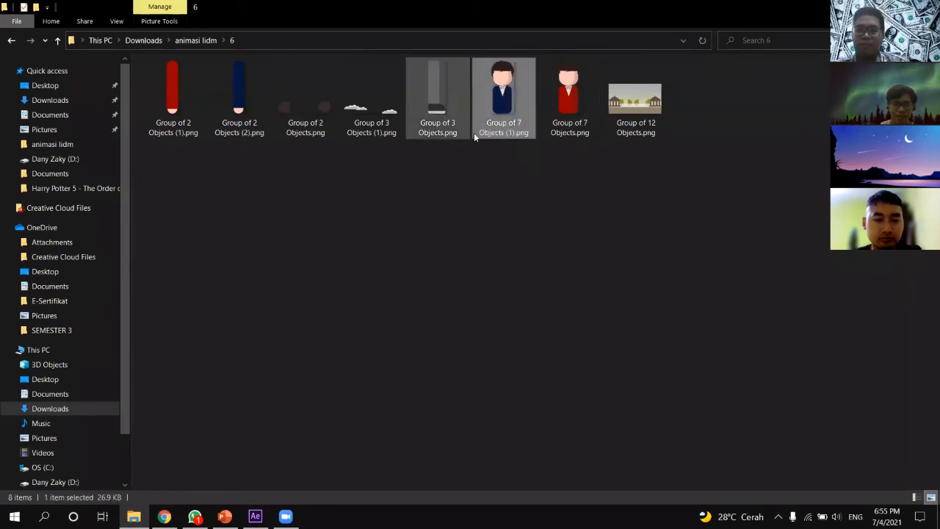
{"action": "left_click", "coordinate": [441, 127], "text": "ctrl"}
{"action": "left_click", "coordinate": [261, 117], "text": "ctrl"}
{"action": "left_click", "coordinate": [492, 188]}
{"action": "left_click", "coordinate": [498, 133]}
{"action": "left_click", "coordinate": [440, 125], "text": "ctrl"}
{"action": "left_click", "coordinate": [257, 115], "text": "ctrl"}
{"action": "left_click_drag", "start_coordinate": [435, 118], "coordinate": [256, 518]}
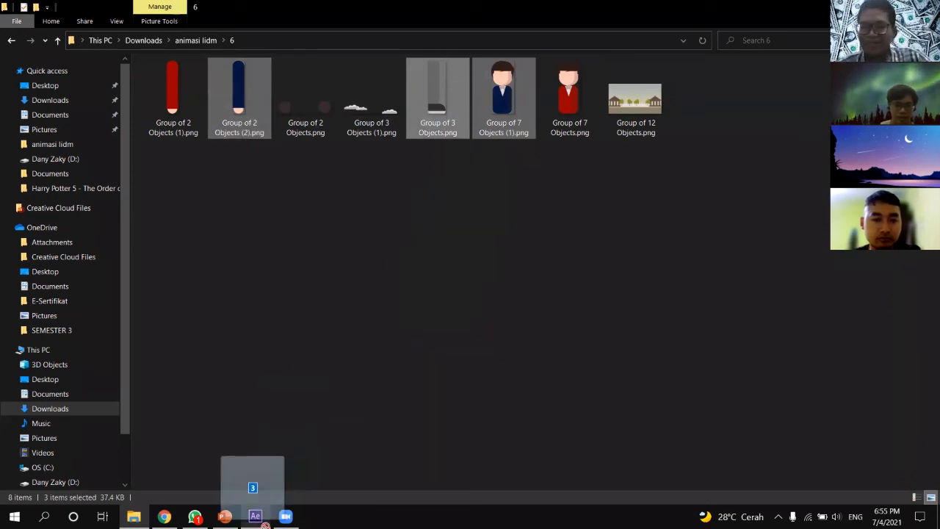
{"action": "left_click_drag", "start_coordinate": [287, 441], "coordinate": [115, 292]}
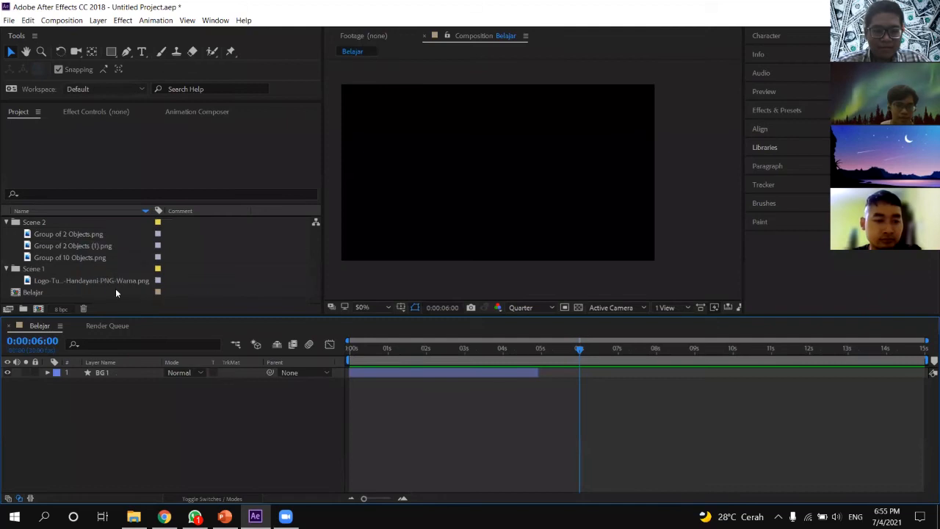
Add Group of 7 Objects (1).png above BG 1 in the Belajar timeline and extend BG 1 to the composition's end.
{"action": "scroll", "coordinate": [64, 258], "scroll_direction": "down", "scroll_amount": 1}
{"action": "left_click", "coordinate": [78, 245]}
{"action": "left_click_drag", "start_coordinate": [67, 258], "coordinate": [394, 372]}
{"action": "left_click_drag", "start_coordinate": [538, 384], "coordinate": [792, 396]}
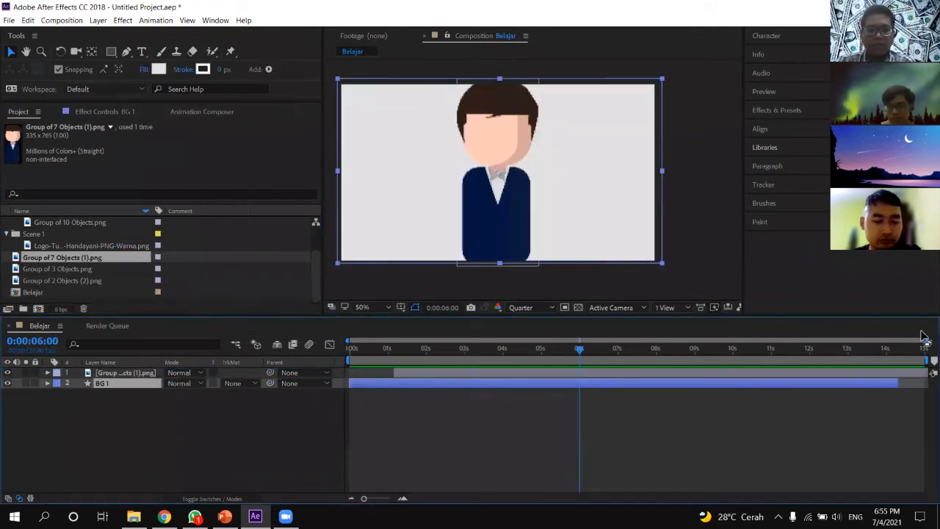
{"action": "left_click_drag", "start_coordinate": [924, 383], "coordinate": [928, 383]}
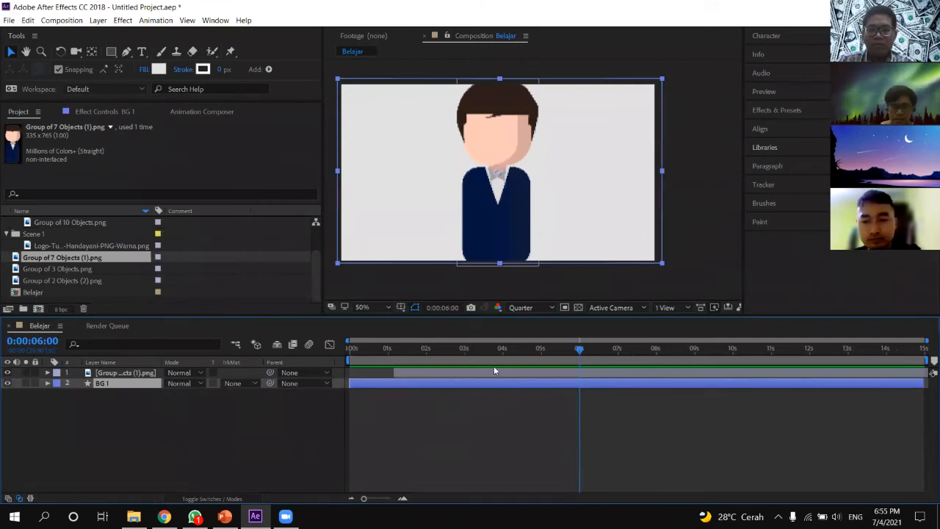
Shift the body layer to start at 0 seconds and scale it down to about 73.7%.
{"action": "left_click_drag", "start_coordinate": [467, 374], "coordinate": [427, 376]}
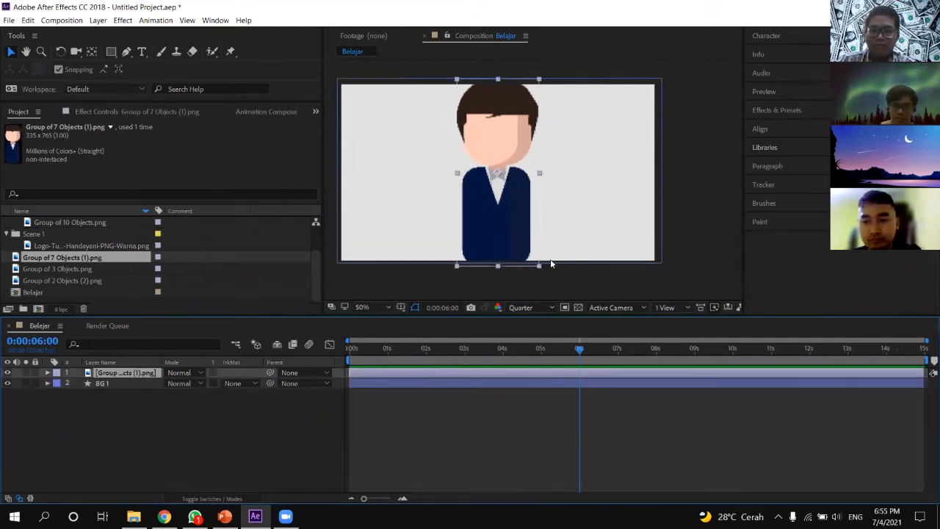
{"action": "left_click_drag", "start_coordinate": [540, 83], "coordinate": [526, 107]}
Change the BG 1 shape's fill colour to the green 00BF81.
{"action": "left_click", "coordinate": [364, 385]}
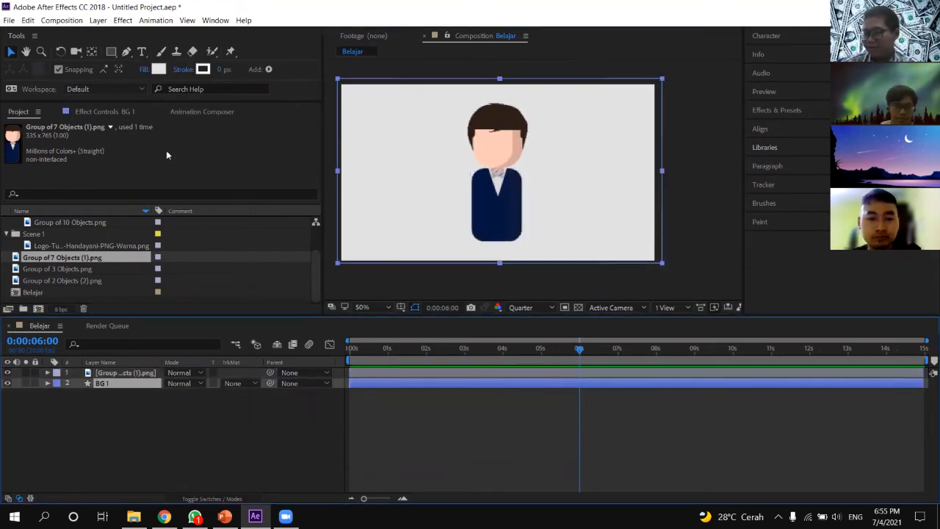
{"action": "left_click", "coordinate": [159, 71]}
{"action": "left_click_drag", "start_coordinate": [203, 193], "coordinate": [159, 252]}
{"action": "left_click", "coordinate": [355, 195]}
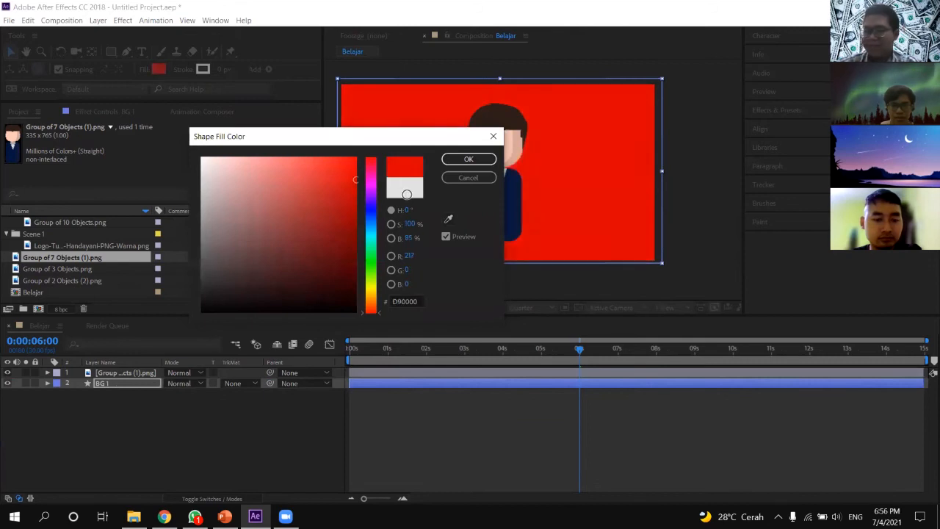
{"action": "left_click_drag", "start_coordinate": [371, 224], "coordinate": [370, 247]}
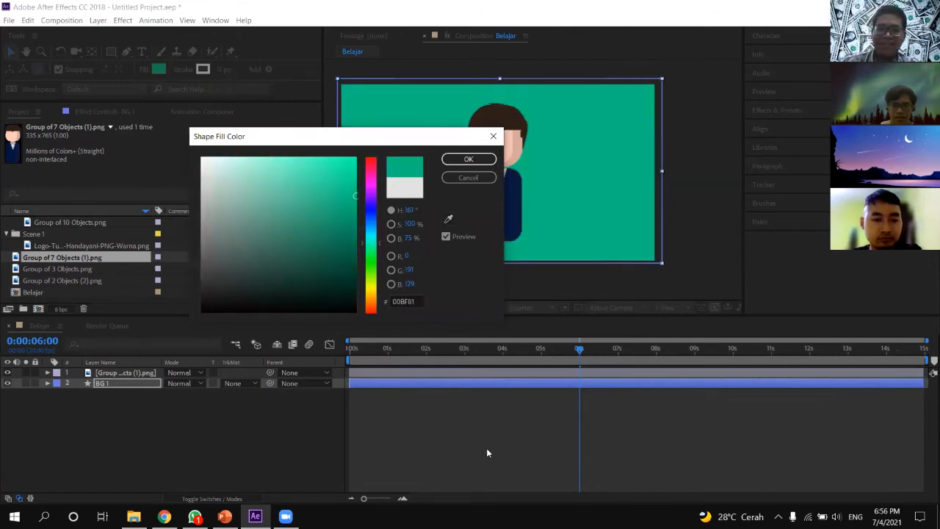
{"action": "left_click", "coordinate": [469, 159]}
Set the current time to 0:00:04:06 and add Group of 3 Objects.png and Group of 2 Objects (2).png above the body layer.
{"action": "left_click_drag", "start_coordinate": [582, 349], "coordinate": [517, 354]}
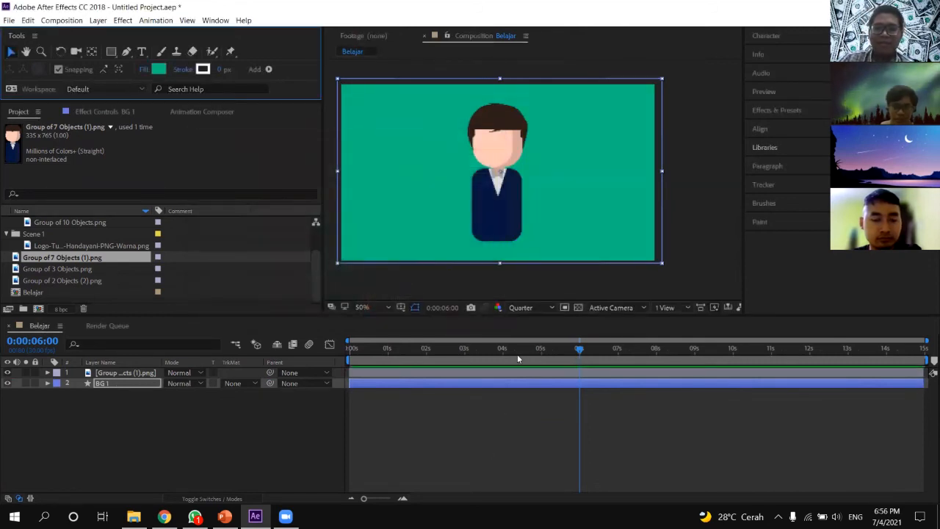
{"action": "left_click_drag", "start_coordinate": [60, 269], "coordinate": [112, 371]}
{"action": "left_click_drag", "start_coordinate": [50, 280], "coordinate": [103, 373]}
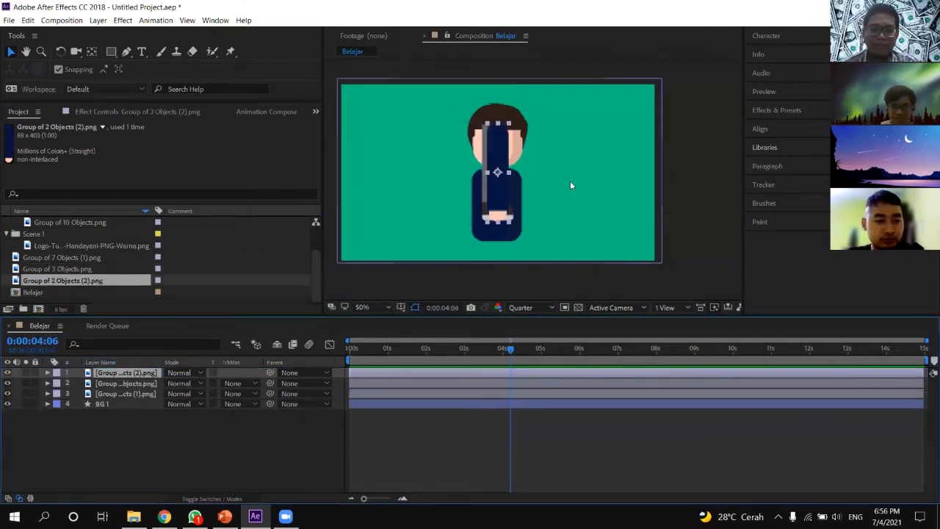
Scale the three character layers down together, the arm and leg to 77% and the body to 50.7%.
{"action": "left_click", "coordinate": [116, 394], "text": "shift"}
{"action": "key", "text": "s"}
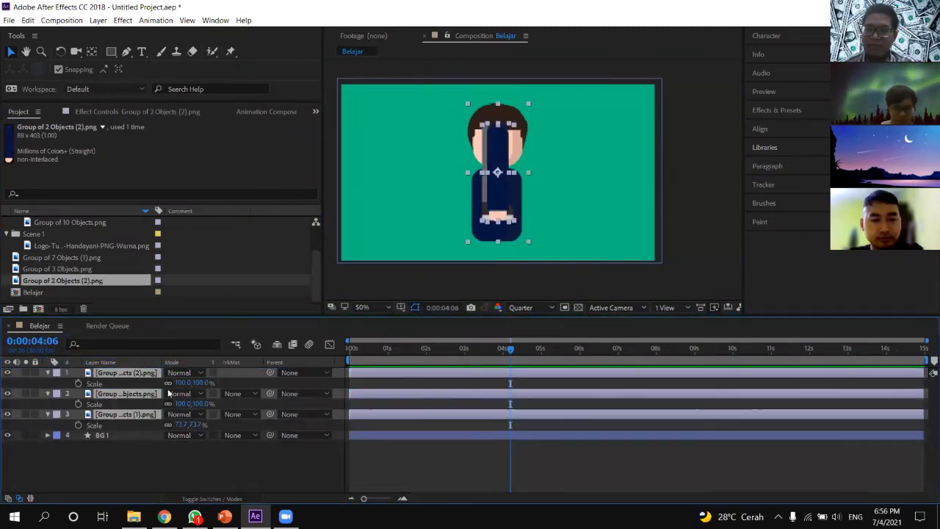
{"action": "left_click_drag", "start_coordinate": [192, 382], "coordinate": [176, 382]}
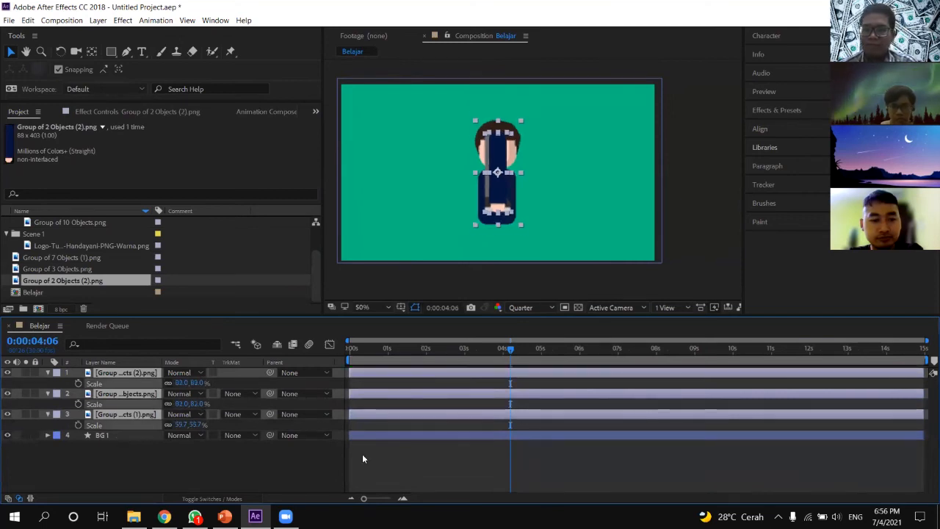
Scale the arm down to about 47.5% and place it against the right side of the torso.
{"action": "left_click", "coordinate": [447, 491]}
{"action": "left_click", "coordinate": [500, 167]}
{"action": "left_click_drag", "start_coordinate": [500, 214], "coordinate": [510, 183]}
{"action": "scroll", "coordinate": [537, 174], "scroll_direction": "up", "scroll_amount": 2}
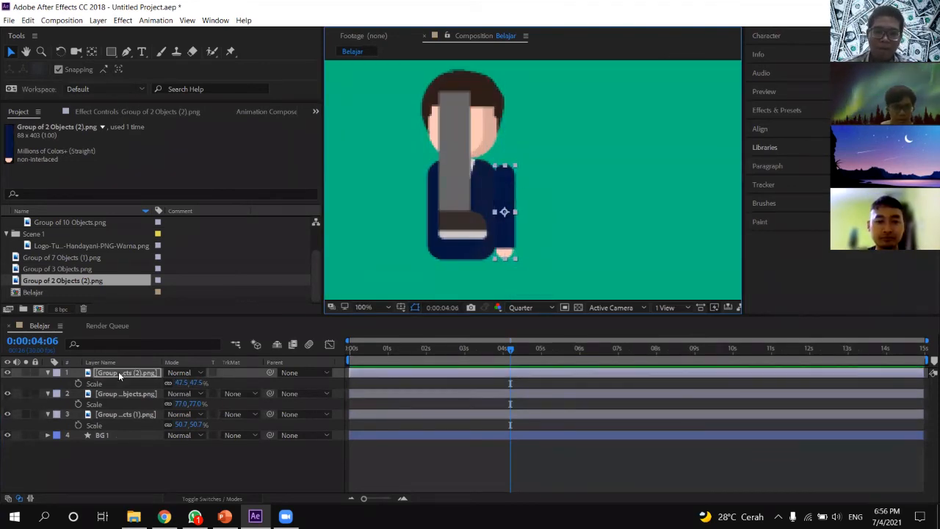
Duplicate the arm for the torso's left side, and place the leg below the torso at about 46.2% scale.
{"action": "key", "text": "ctrl+d"}
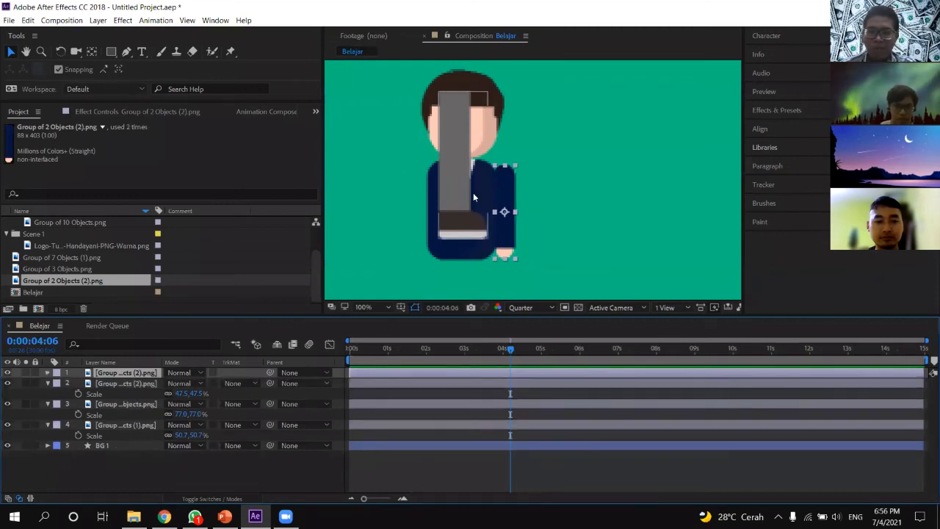
{"action": "left_click_drag", "start_coordinate": [483, 195], "coordinate": [512, 232]}
{"action": "left_click", "coordinate": [460, 113]}
{"action": "scroll", "coordinate": [510, 243], "scroll_direction": "down", "scroll_amount": 1}
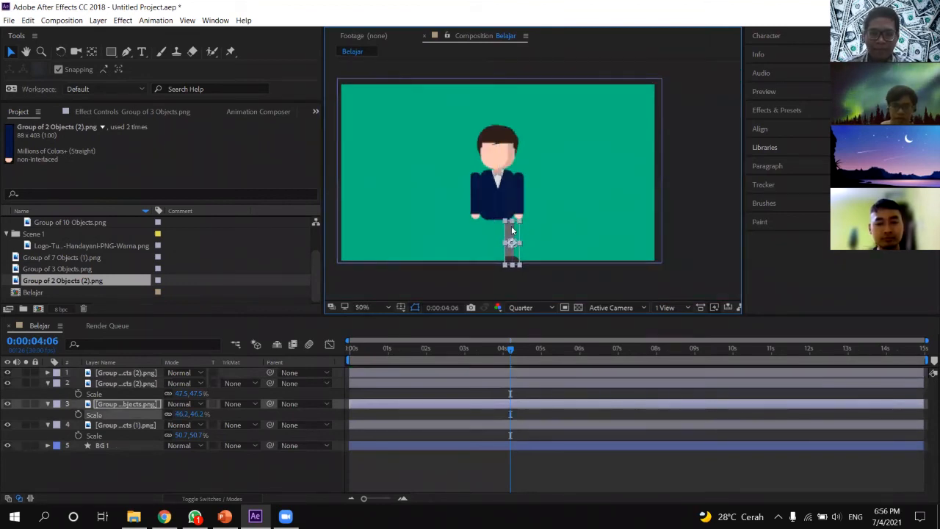
Move both arms slightly inward so they sit closer to the torso.
{"action": "left_click", "coordinate": [518, 197]}
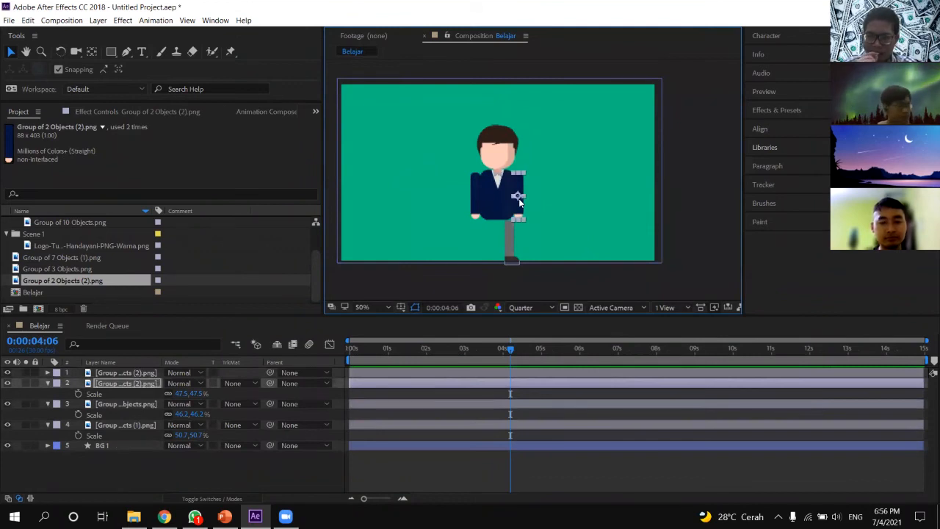
{"action": "left_click", "coordinate": [478, 207]}
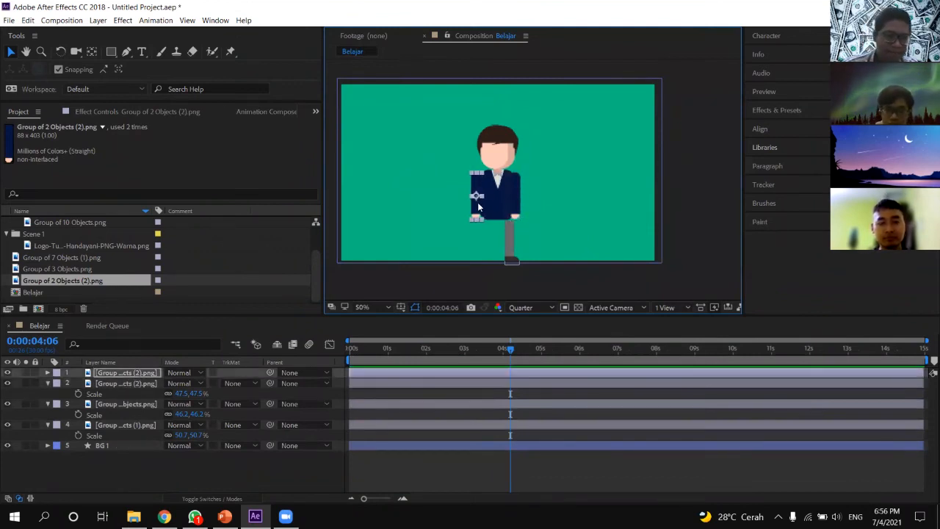
{"action": "left_click", "coordinate": [542, 230]}
{"action": "left_click", "coordinate": [682, 136]}
Enlarge the leg to about 50.8% and align its top with the torso's lower edge, just right of centre.
{"action": "left_click", "coordinate": [510, 241]}
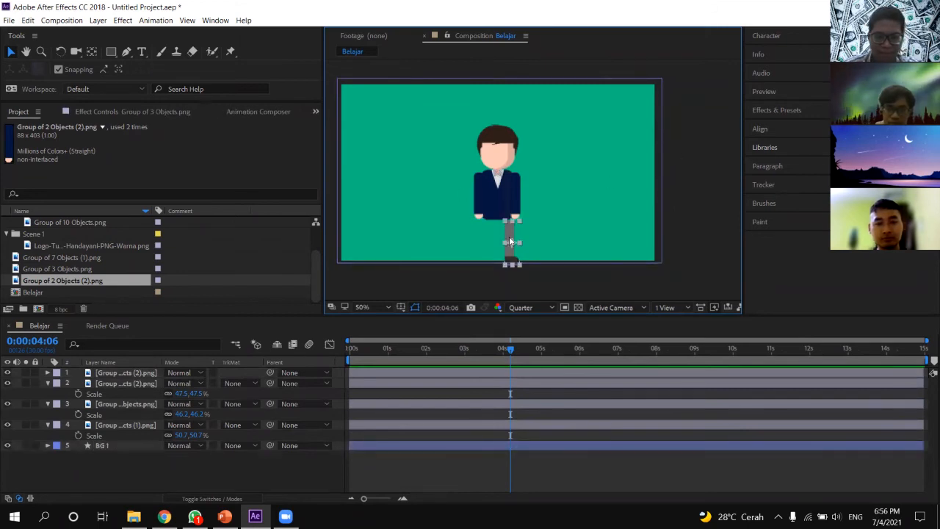
{"action": "left_click_drag", "start_coordinate": [506, 230], "coordinate": [492, 230]}
{"action": "left_click", "coordinate": [26, 51]}
{"action": "scroll", "coordinate": [593, 282], "scroll_direction": "up", "scroll_amount": 1}
{"action": "left_click_drag", "start_coordinate": [521, 260], "coordinate": [541, 174]}
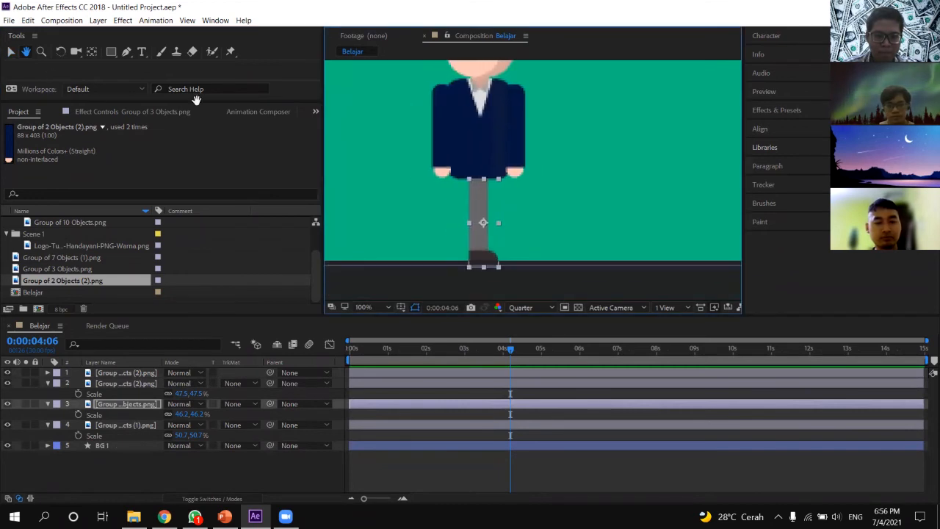
{"action": "left_click", "coordinate": [11, 52]}
{"action": "mouse_move", "coordinate": [488, 204]}
{"action": "left_mouse_down"}
{"action": "mouse_move", "coordinate": [502, 201]}
{"action": "mouse_move", "coordinate": [516, 215]}
{"action": "mouse_move", "coordinate": [495, 198]}
{"action": "left_mouse_up"}
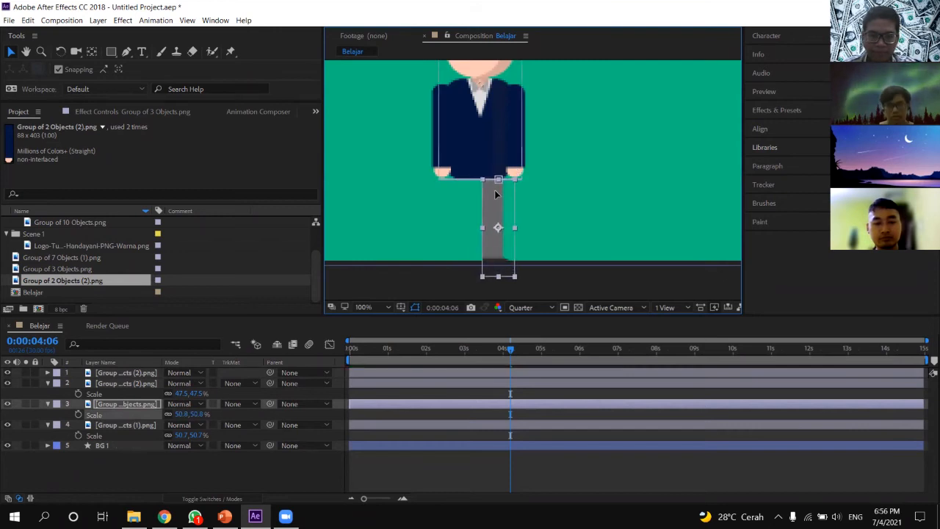
Duplicate the leg and place the copy beside it under the left half of the torso.
{"action": "key", "text": "ctrl+d"}
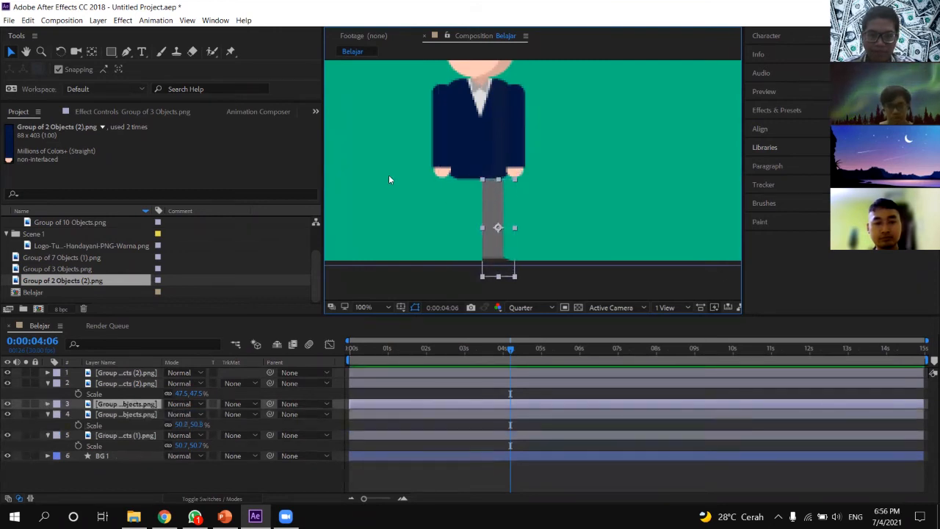
{"action": "left_click", "coordinate": [48, 404]}
{"action": "left_click_drag", "start_coordinate": [497, 211], "coordinate": [466, 210]}
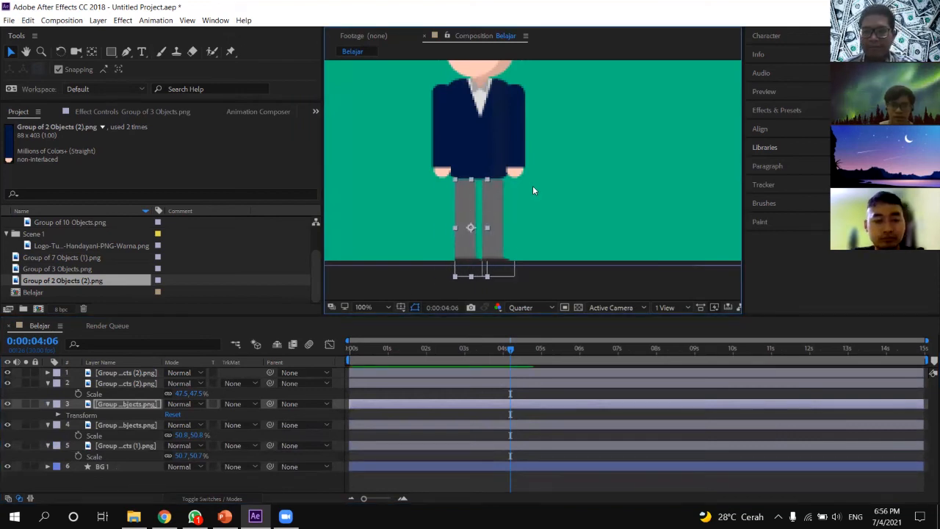
Select both legs and nudge them up four steps so they overlap the torso's lower edge.
{"action": "scroll", "coordinate": [532, 184], "scroll_direction": "down", "scroll_amount": 2}
{"action": "scroll", "coordinate": [513, 189], "scroll_direction": "up", "scroll_amount": 2}
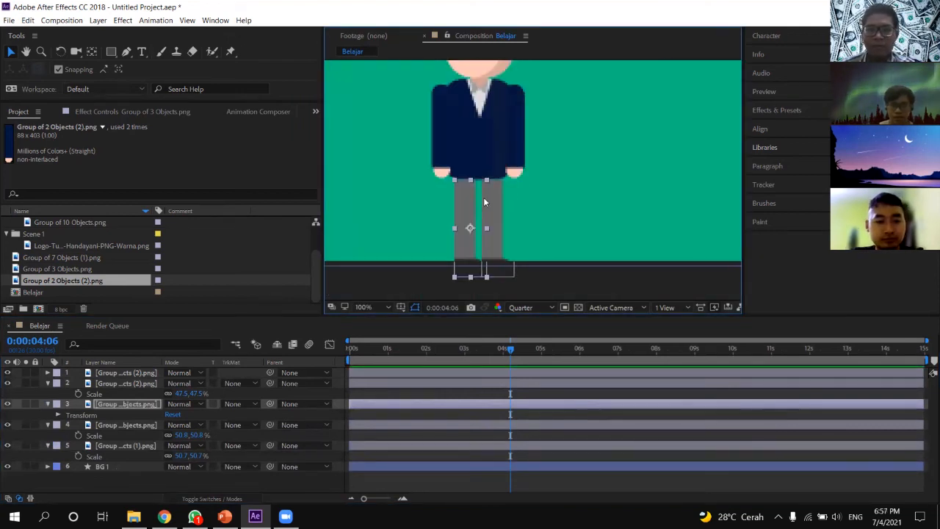
{"action": "left_click", "coordinate": [484, 202]}
{"action": "left_click", "coordinate": [465, 196], "text": "shift"}
{"action": "key", "text": "Up"}
{"action": "key", "text": "Up"}
{"action": "key", "text": "Up"}
{"action": "key", "text": "Up"}
Move both leg layers beneath the body layer and collapse the properties of all five character layers.
{"action": "left_click", "coordinate": [121, 404]}
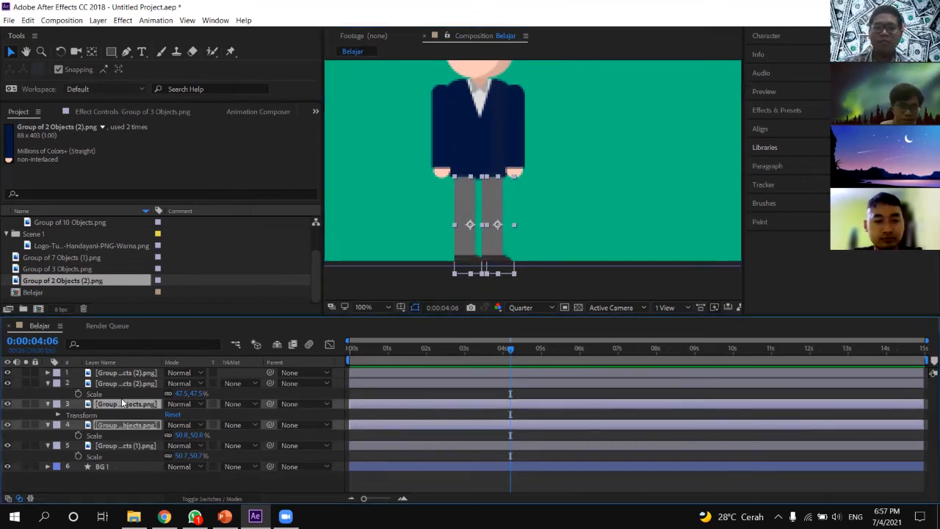
{"action": "left_click", "coordinate": [48, 404]}
{"action": "left_click", "coordinate": [48, 414]}
{"action": "left_click", "coordinate": [120, 415]}
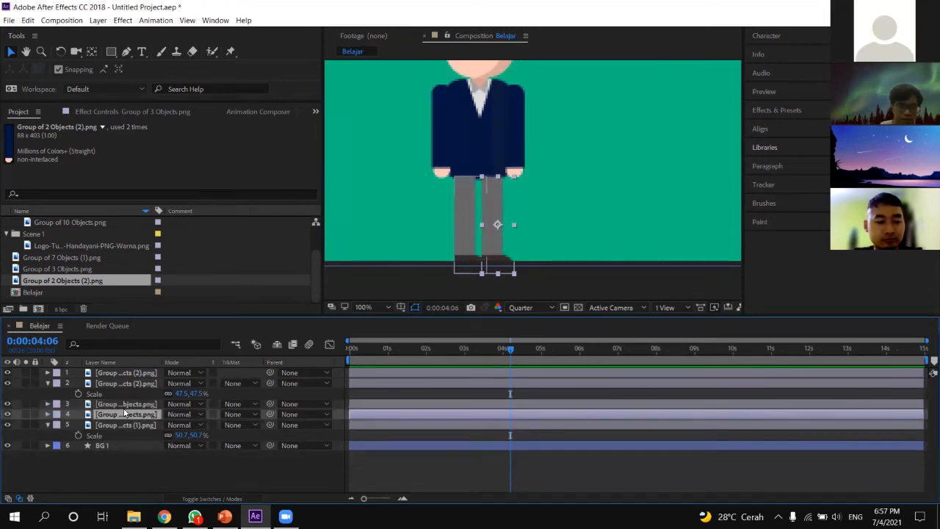
{"action": "left_click", "coordinate": [118, 405], "text": "ctrl"}
{"action": "left_click_drag", "start_coordinate": [116, 416], "coordinate": [113, 428]}
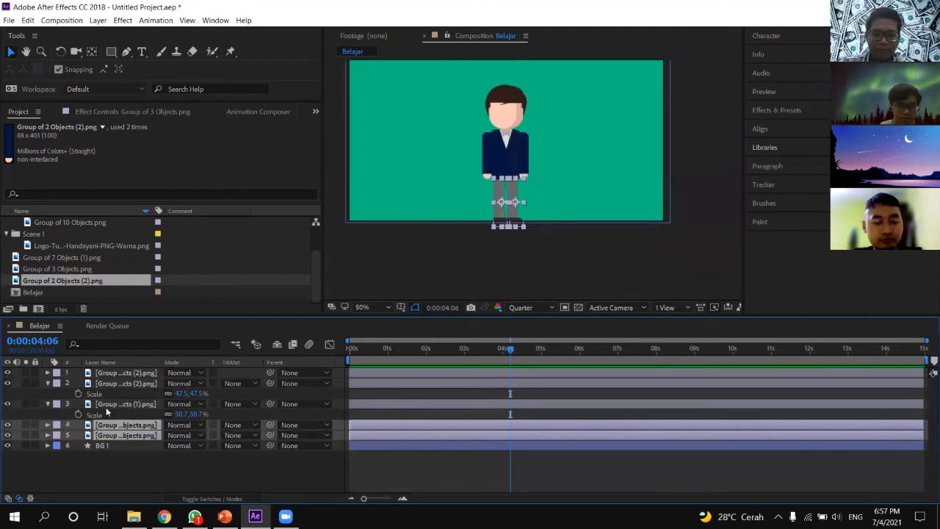
{"action": "left_click", "coordinate": [116, 372], "text": "shift"}
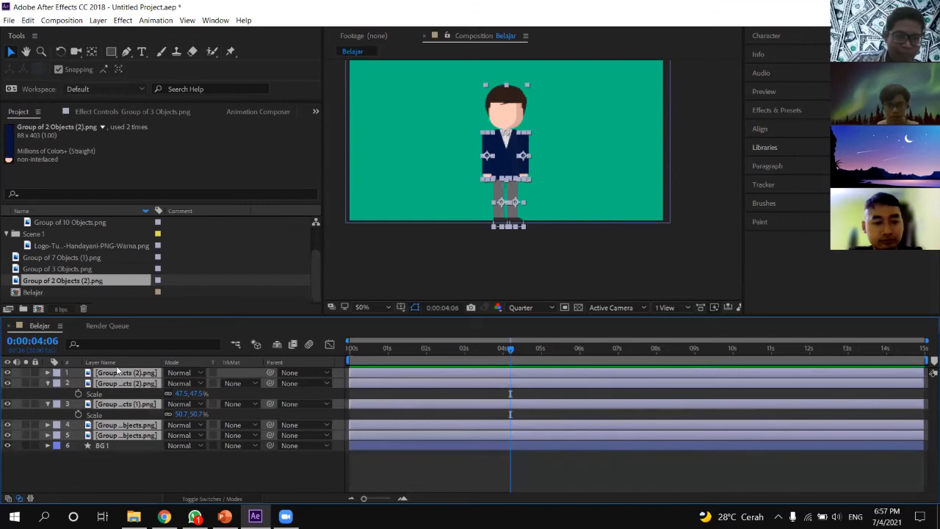
{"action": "key", "text": "u"}
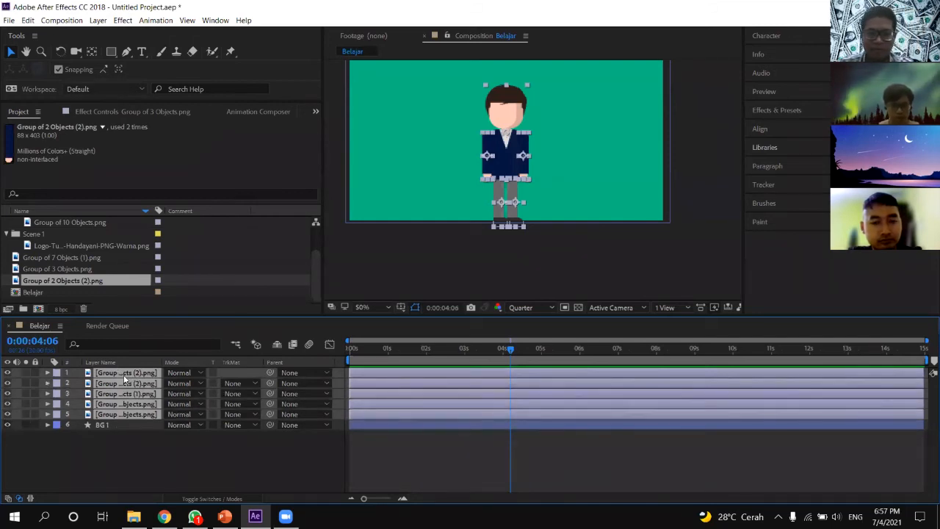
Reveal the Position of all five character layers and raise them together, bringing the body to 640.0, 298.0 so the feet fit on the green background.
{"action": "key", "text": "p"}
{"action": "left_click_drag", "start_coordinate": [197, 383], "coordinate": [659, 330]}
{"action": "left_click", "coordinate": [548, 272]}
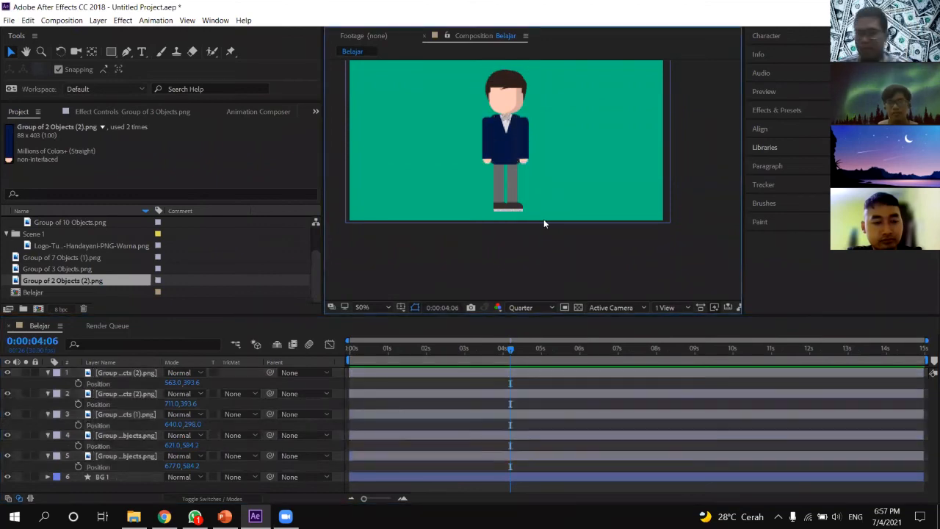
{"action": "left_click", "coordinate": [515, 181]}
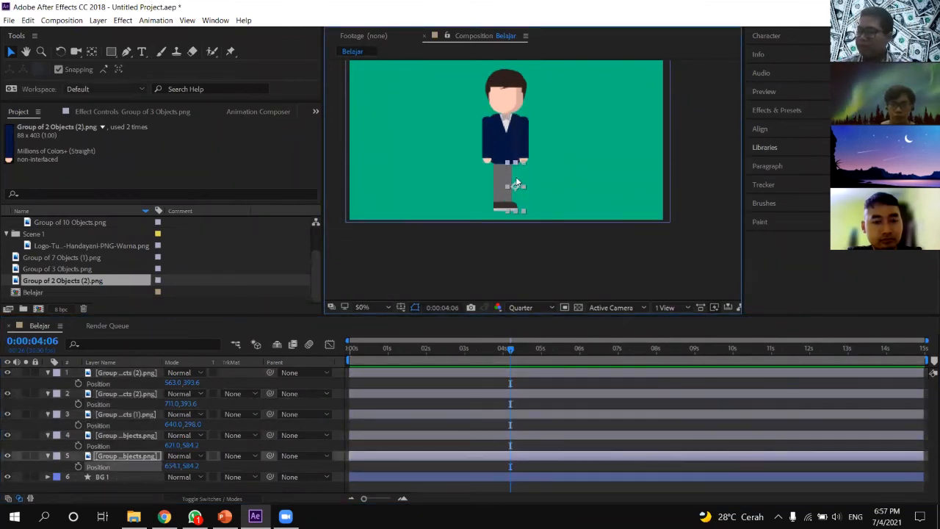
Place puppet pins at the shoulder, elbow and hand of the character's right-hand arm.
{"action": "scroll", "coordinate": [518, 177], "scroll_direction": "up", "scroll_amount": 2}
{"action": "scroll", "coordinate": [513, 241], "scroll_direction": "down", "scroll_amount": 2}
{"action": "scroll", "coordinate": [526, 134], "scroll_direction": "up", "scroll_amount": 2}
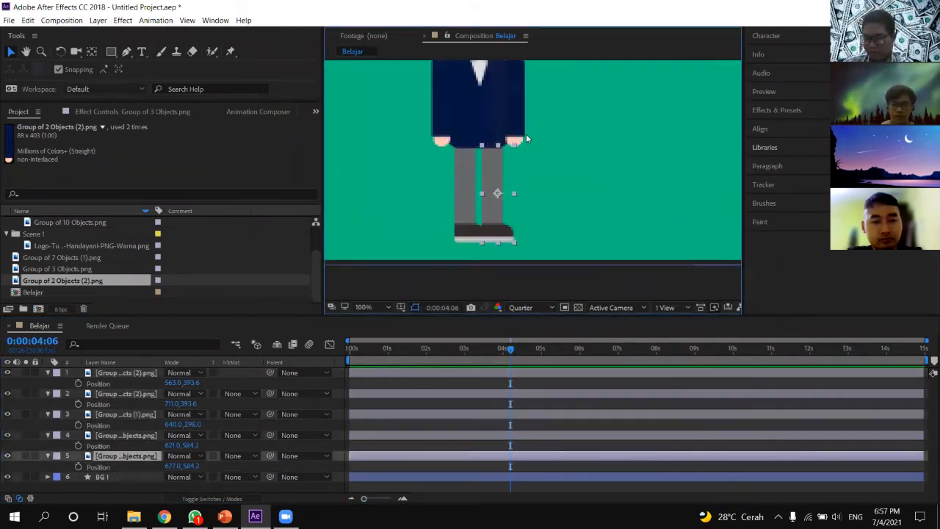
{"action": "left_click", "coordinate": [23, 54]}
{"action": "left_click_drag", "start_coordinate": [521, 139], "coordinate": [540, 208]}
{"action": "left_click", "coordinate": [11, 53]}
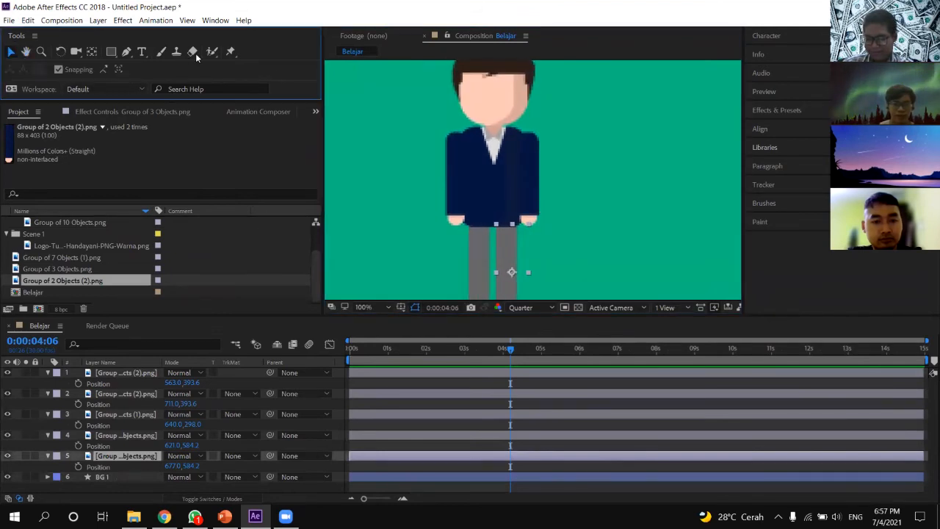
{"action": "left_click", "coordinate": [531, 176]}
{"action": "left_click", "coordinate": [231, 51]}
{"action": "scroll", "coordinate": [554, 152], "scroll_direction": "up", "scroll_amount": 1}
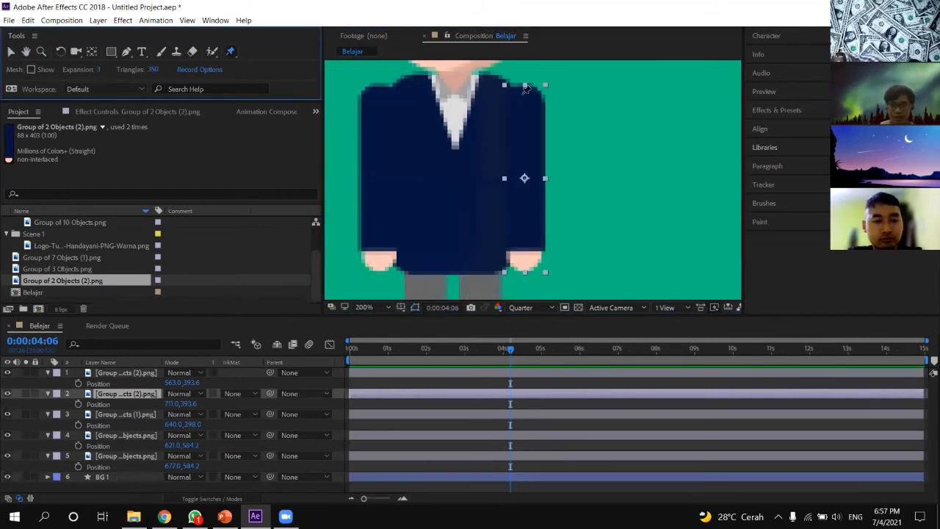
{"action": "left_click", "coordinate": [528, 94]}
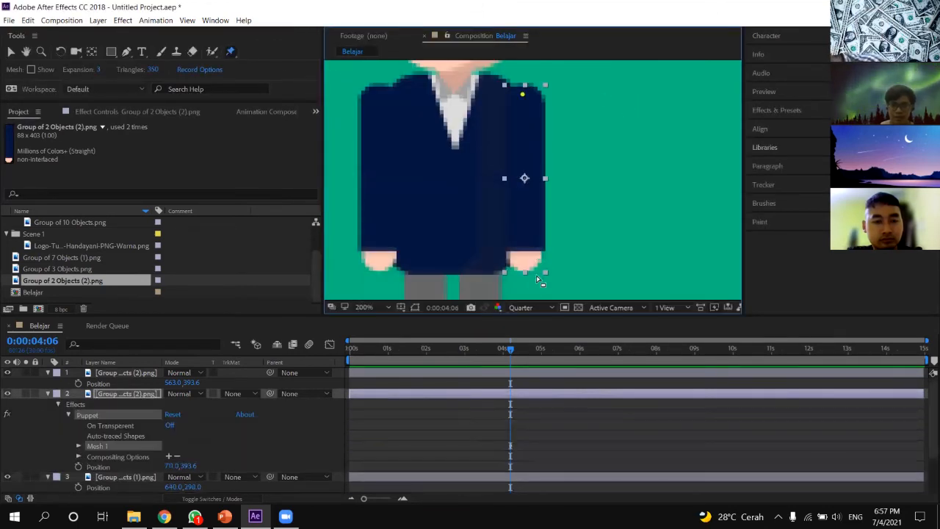
{"action": "left_click", "coordinate": [11, 52]}
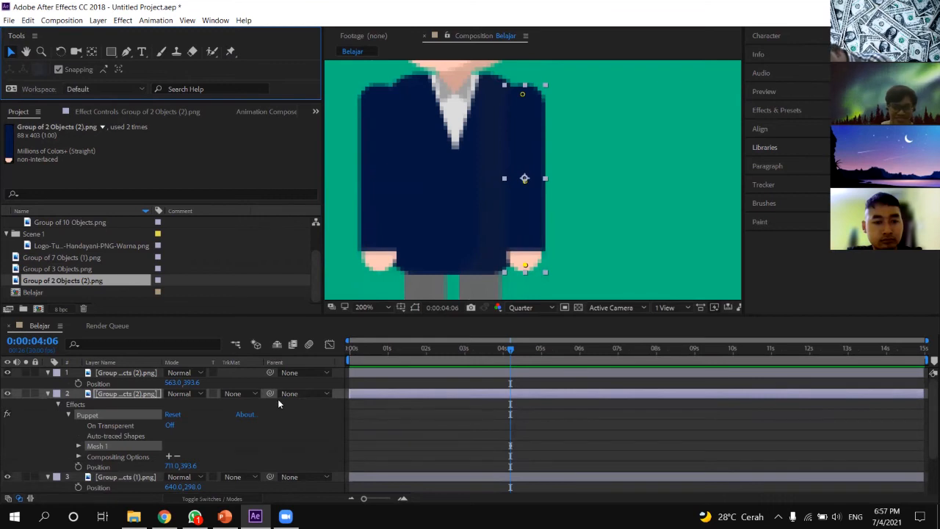
Expand Mesh 1 and its Deform group on the pinned arm to show the Position of all three puppet pins.
{"action": "left_click", "coordinate": [78, 446]}
{"action": "scroll", "coordinate": [92, 433], "scroll_direction": "down", "scroll_amount": 3}
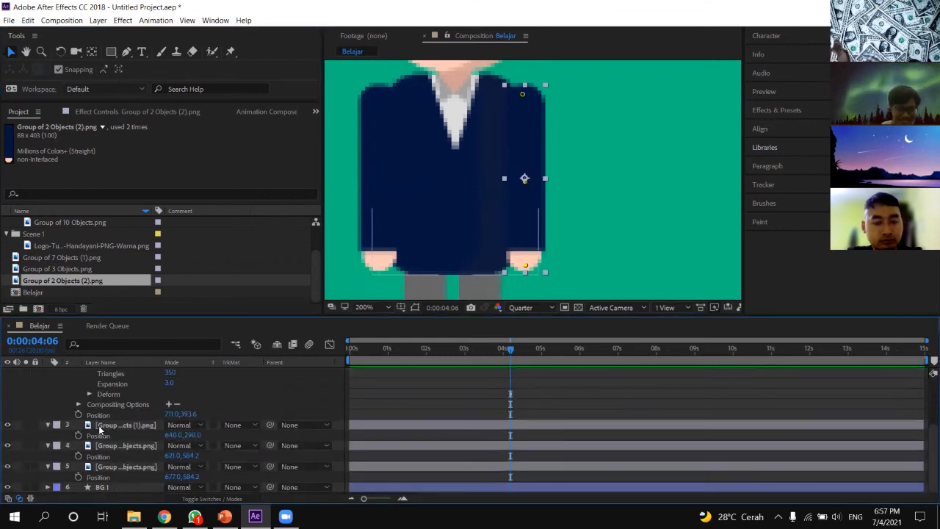
{"action": "left_click", "coordinate": [90, 394]}
{"action": "left_click", "coordinate": [100, 405]}
{"action": "left_click", "coordinate": [100, 425]}
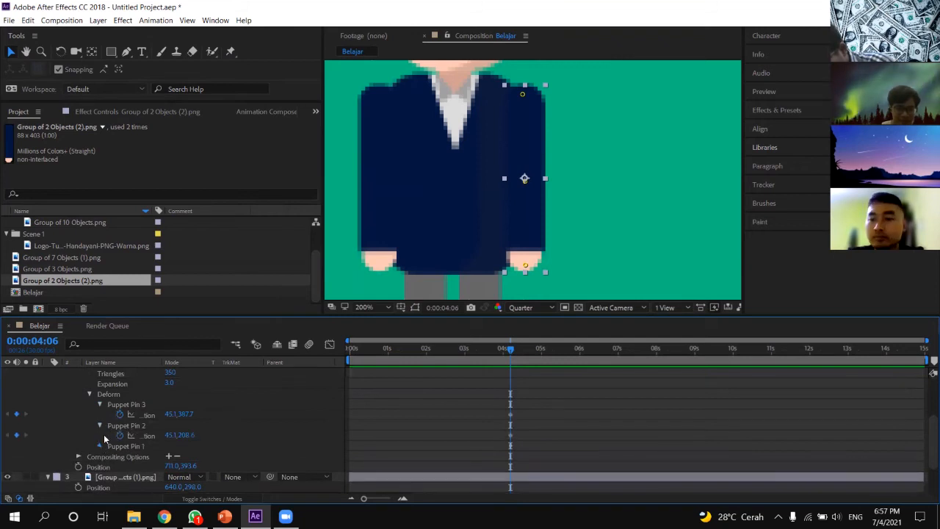
{"action": "left_click", "coordinate": [100, 445]}
Move the position keyframes of all three puppet pins to the start of the timeline.
{"action": "left_click", "coordinate": [125, 404]}
{"action": "scroll", "coordinate": [447, 428], "scroll_direction": "up", "scroll_amount": 2}
{"action": "scroll", "coordinate": [447, 428], "scroll_direction": "down", "scroll_amount": 2}
{"action": "left_click_drag", "start_coordinate": [592, 489], "coordinate": [532, 435]}
{"action": "key", "text": "ctrl+z"}
{"action": "left_click_drag", "start_coordinate": [550, 472], "coordinate": [504, 415]}
{"action": "left_click_drag", "start_coordinate": [360, 438], "coordinate": [343, 438]}
Go to 0:00:00:09 and delete the position keyframes of all three puppet pins.
{"action": "left_click_drag", "start_coordinate": [516, 349], "coordinate": [361, 382]}
{"action": "left_click", "coordinate": [432, 434]}
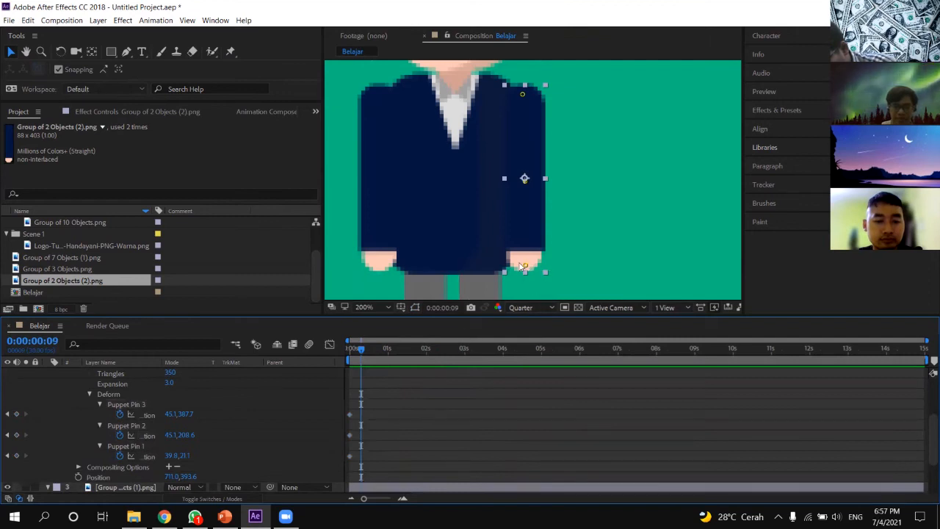
{"action": "left_click_drag", "start_coordinate": [389, 451], "coordinate": [339, 399]}
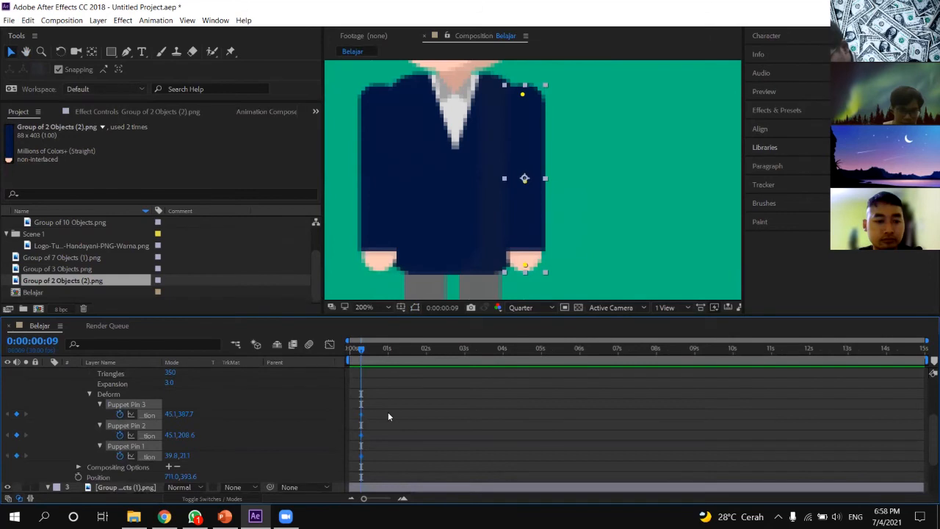
{"action": "key", "text": "Delete"}
{"action": "left_click", "coordinate": [498, 412]}
Pose the arm against the torso by moving the elbow pin to about -48.7, 205.5 and the hand pin to about -40.2, 382.5.
{"action": "left_click_drag", "start_coordinate": [524, 178], "coordinate": [498, 185]}
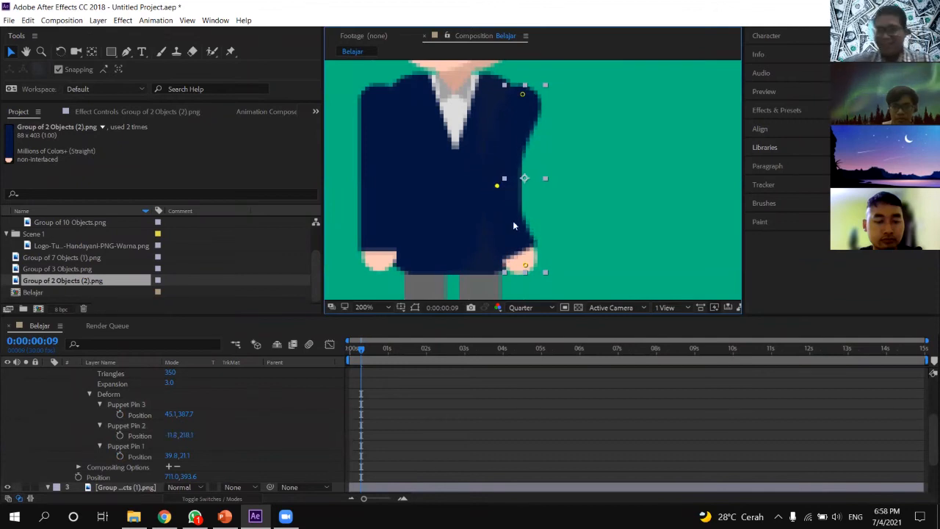
{"action": "left_click_drag", "start_coordinate": [525, 265], "coordinate": [497, 261]}
{"action": "left_click_drag", "start_coordinate": [497, 186], "coordinate": [481, 179]}
{"action": "left_click_drag", "start_coordinate": [497, 262], "coordinate": [486, 263]}
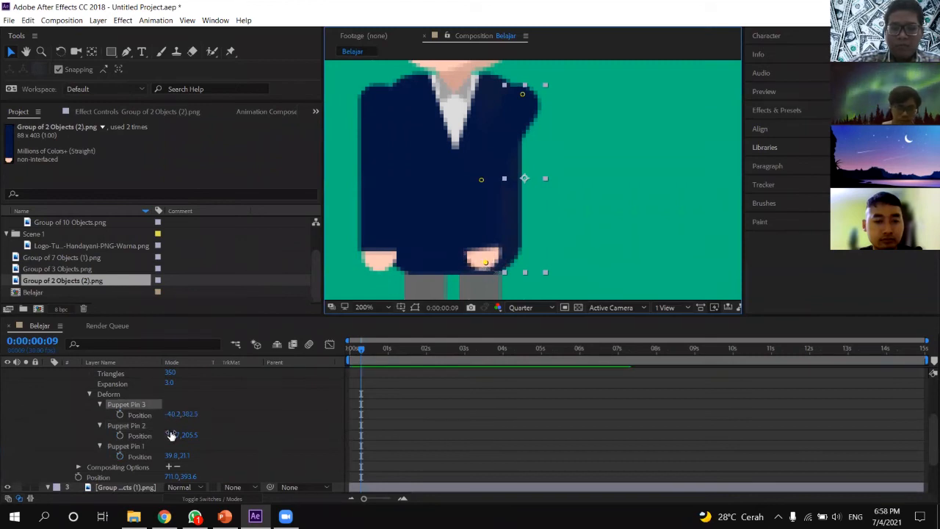
Enable position keyframing for the three puppet pins and move their keyframes to the start of the timeline.
{"action": "left_click", "coordinate": [119, 414]}
{"action": "left_click", "coordinate": [120, 436]}
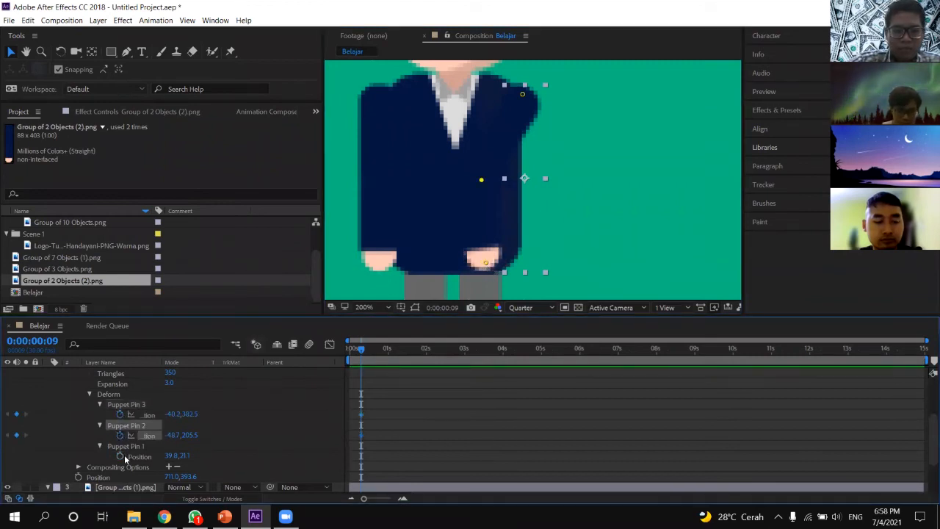
{"action": "left_click", "coordinate": [120, 456]}
{"action": "left_click_drag", "start_coordinate": [349, 402], "coordinate": [369, 460]}
{"action": "left_click_drag", "start_coordinate": [361, 415], "coordinate": [350, 414]}
{"action": "left_click", "coordinate": [415, 408]}
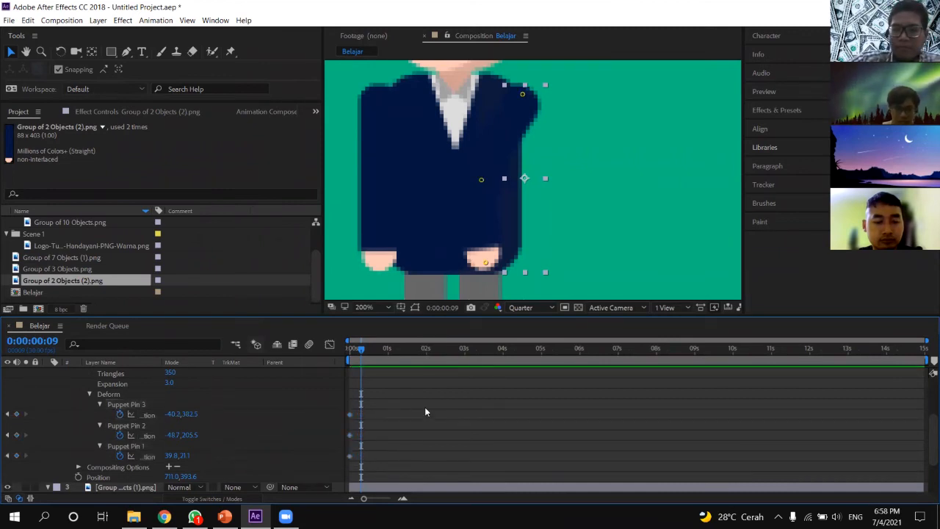
At 0:00:00:09, swing the arm outward by moving the elbow pin away from the torso and the hand pin to about 252.7, 276.1.
{"action": "left_click", "coordinate": [483, 181]}
{"action": "left_click_drag", "start_coordinate": [523, 191], "coordinate": [550, 177]}
{"action": "left_click_drag", "start_coordinate": [485, 261], "coordinate": [620, 214]}
Copy the three starting pin keyframes, paste them after the outward pose so the arm swings back, and preview the motion.
{"action": "left_click_drag", "start_coordinate": [368, 351], "coordinate": [374, 356]}
{"action": "left_click_drag", "start_coordinate": [354, 397], "coordinate": [335, 454]}
{"action": "key", "text": "ctrl+c"}
{"action": "key", "text": "ctrl+v"}
{"action": "left_click_drag", "start_coordinate": [376, 350], "coordinate": [345, 354]}
{"action": "key", "text": "space"}
{"action": "key", "text": "space"}
Slow the arm swing by moving the outward-pose keyframes to about 0.7 s and the return keyframes to about 1.5 s, and preview it.
{"action": "left_click_drag", "start_coordinate": [415, 466], "coordinate": [378, 418]}
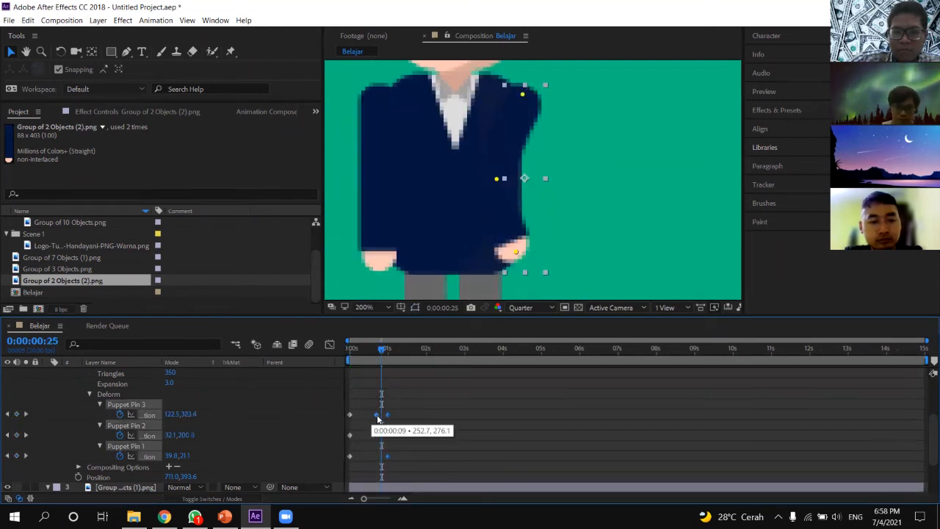
{"action": "left_click_drag", "start_coordinate": [441, 466], "coordinate": [408, 415]}
{"action": "key", "text": "Home"}
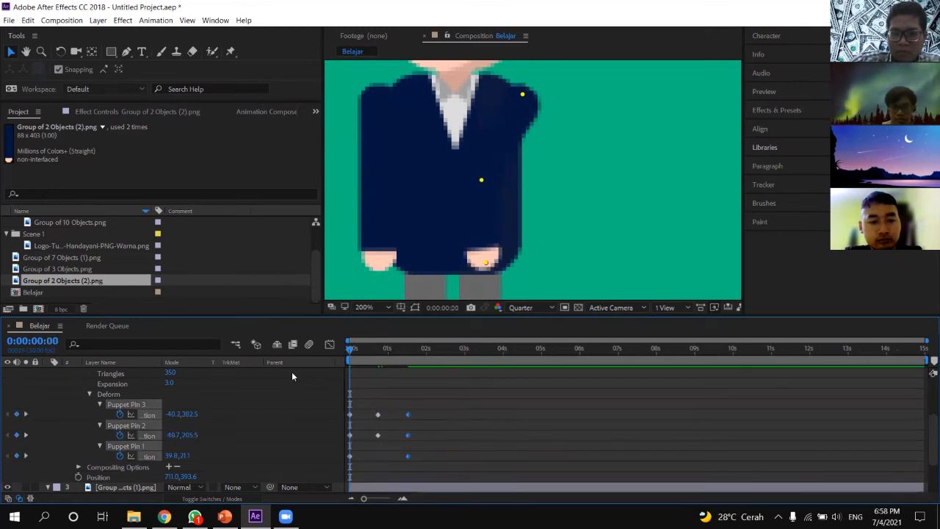
{"action": "key", "text": "space"}
{"action": "key", "text": "space"}
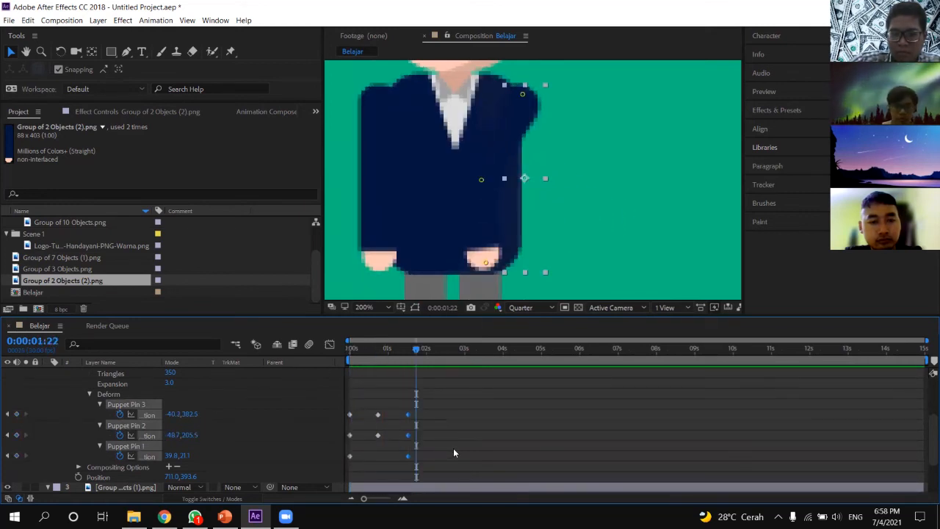
{"action": "left_click", "coordinate": [288, 380]}
{"action": "key", "text": "Home"}
{"action": "key", "text": "space"}
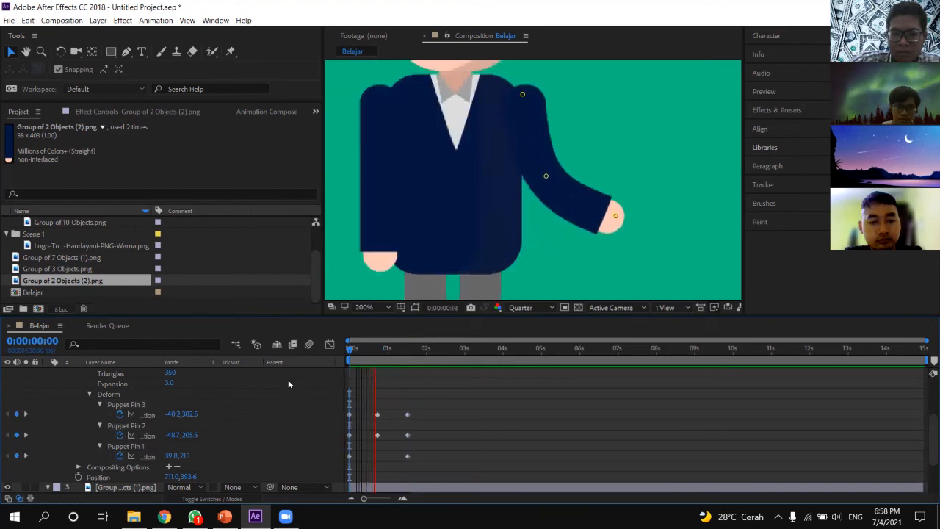
{"action": "key", "text": "space"}
Add a loopOut(type = "cycle", numKeyframes = 0) expression to the position of Puppet Pin 3.
{"action": "mouse_move", "coordinate": [364, 363]}
{"action": "left_mouse_down"}
{"action": "mouse_move", "coordinate": [354, 367]}
{"action": "mouse_move", "coordinate": [390, 375]}
{"action": "mouse_move", "coordinate": [356, 378]}
{"action": "left_mouse_up"}
{"action": "left_click_drag", "start_coordinate": [456, 469], "coordinate": [348, 416]}
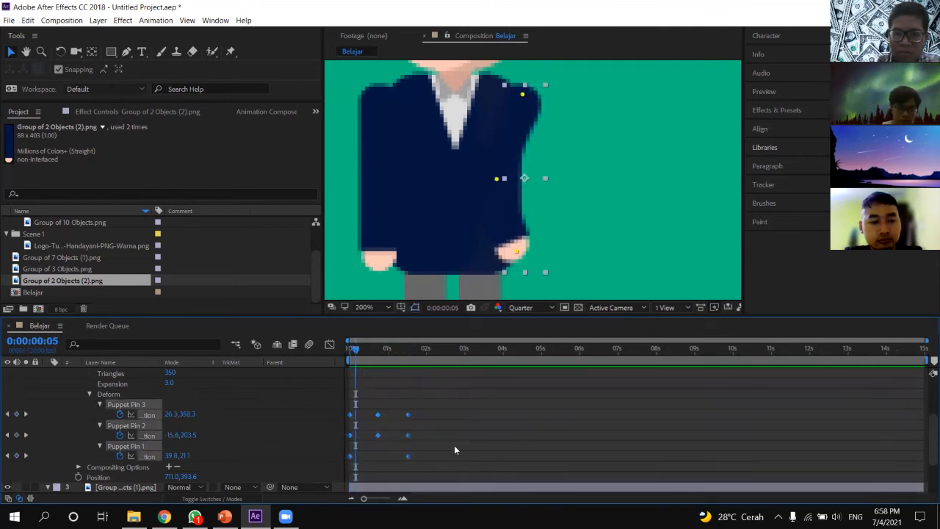
{"action": "left_click", "coordinate": [121, 414], "text": "alt"}
{"action": "left_click", "coordinate": [209, 425]}
{"action": "mouse_move", "coordinate": [279, 379]}
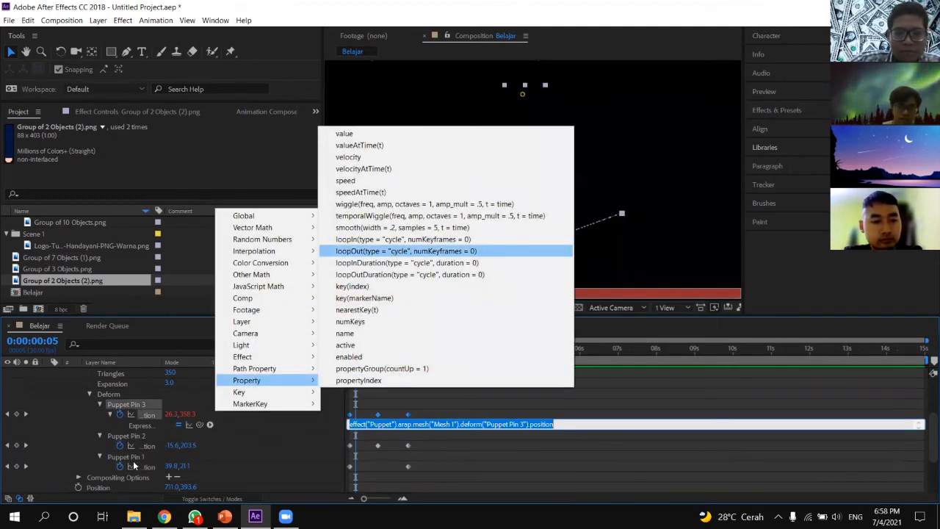
{"action": "left_click", "coordinate": [229, 460]}
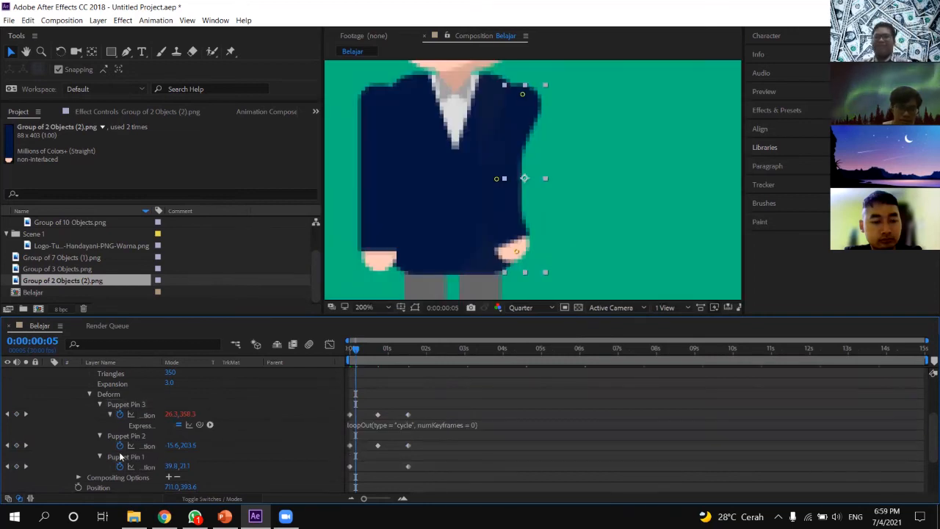
Add a loopOut(type = "cycle", numKeyframes = 0) expression to the position of Puppet Pin 2.
{"action": "left_click", "coordinate": [120, 446], "text": "alt"}
{"action": "left_click", "coordinate": [209, 455]}
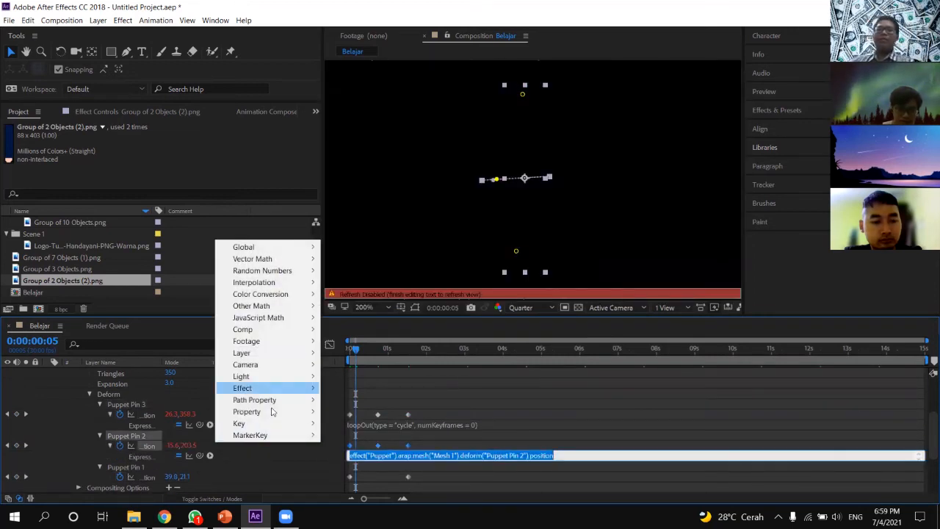
{"action": "mouse_move", "coordinate": [272, 411]}
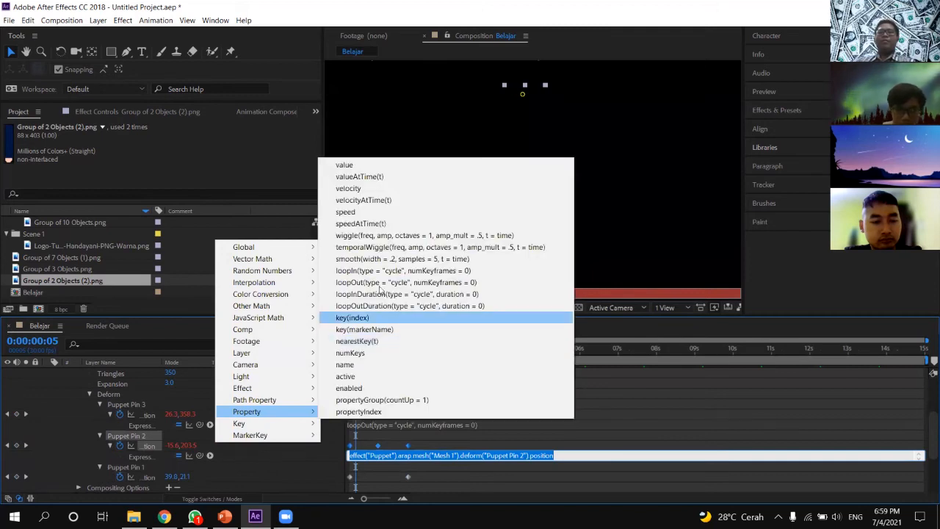
{"action": "left_click", "coordinate": [382, 282]}
{"action": "left_click", "coordinate": [501, 474]}
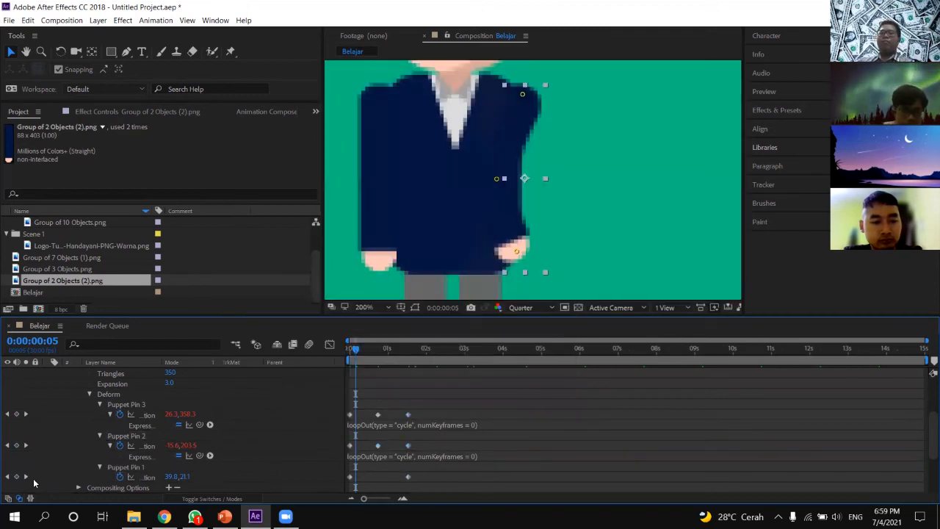
Add a loopOut(type = "cycle", numKeyframes = 0) expression to the position of Puppet Pin 1.
{"action": "left_click", "coordinate": [120, 476], "text": "alt"}
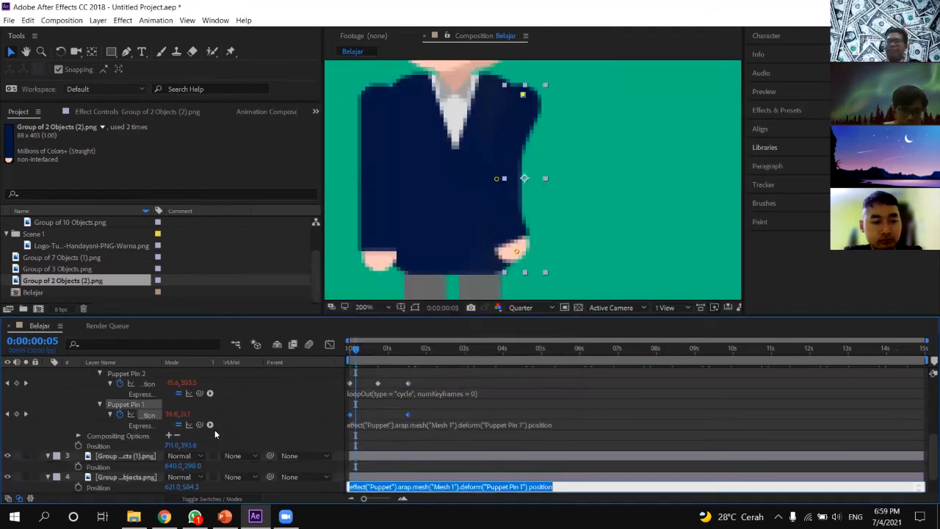
{"action": "left_click", "coordinate": [210, 425]}
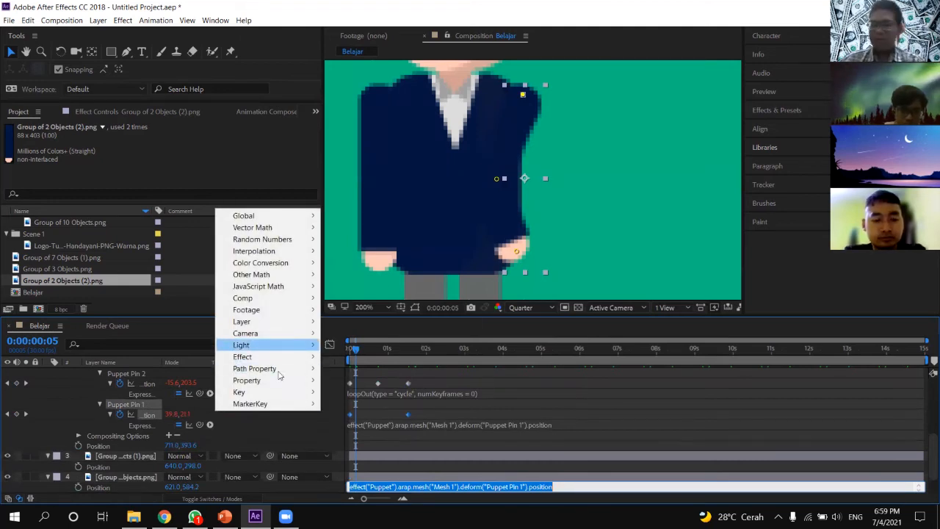
{"action": "mouse_move", "coordinate": [287, 379]}
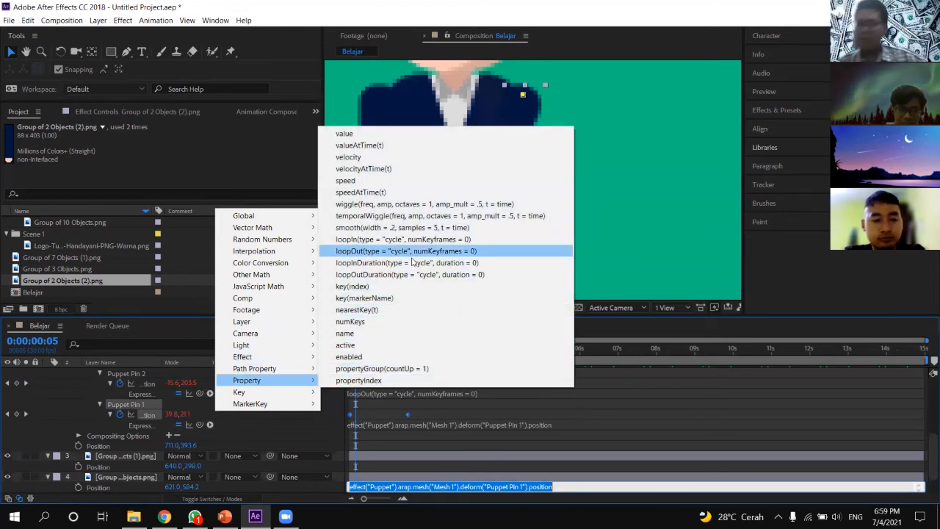
{"action": "left_click", "coordinate": [389, 251]}
{"action": "left_click", "coordinate": [555, 424]}
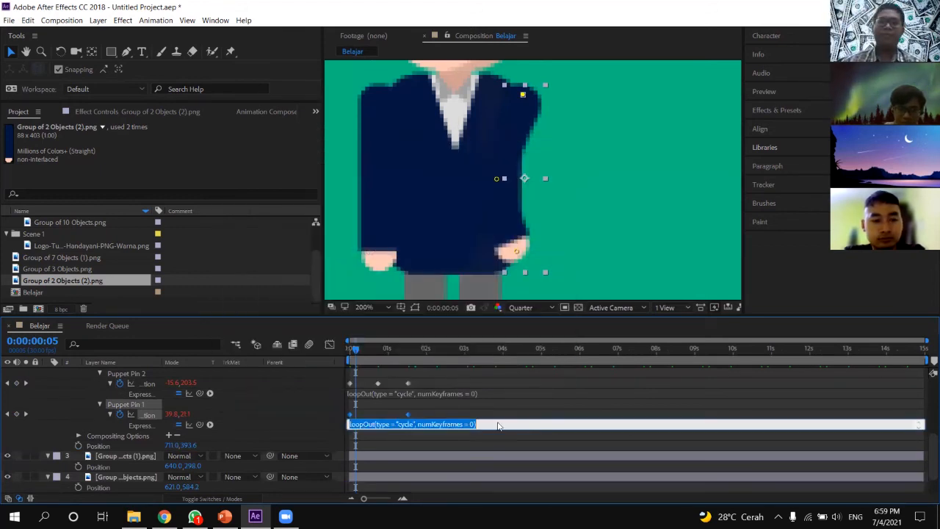
Preview the looping arm swing from the start of the timeline with the whole character in view.
{"action": "left_click", "coordinate": [353, 355]}
{"action": "key", "text": "space"}
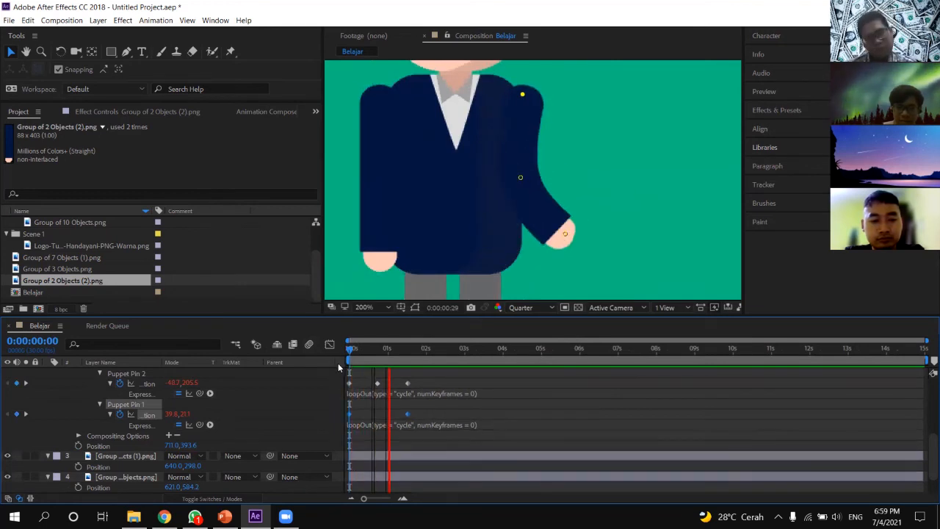
{"action": "scroll", "coordinate": [551, 187], "scroll_direction": "down", "scroll_amount": 3}
{"action": "key", "text": "space"}
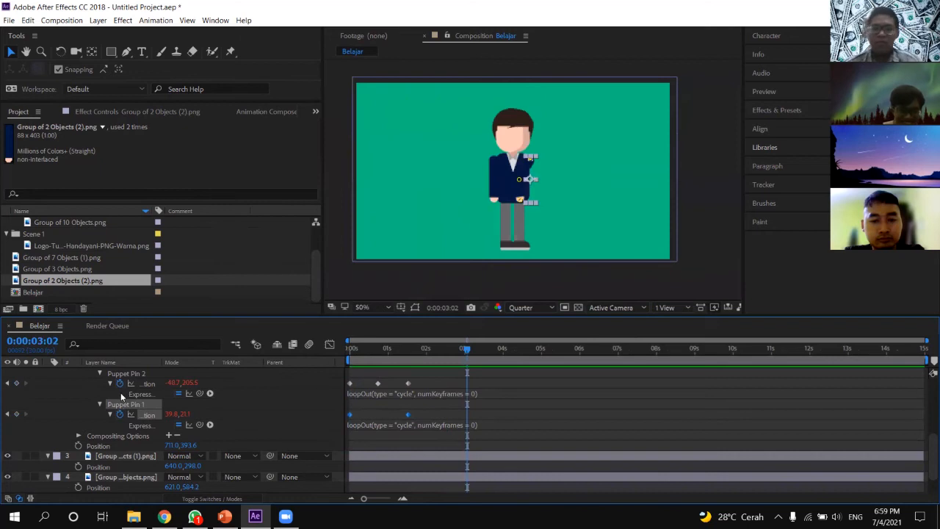
Collapse the animated arm layer's properties and expand the Transform properties of the other arm layer.
{"action": "scroll", "coordinate": [122, 397], "scroll_direction": "up", "scroll_amount": 5}
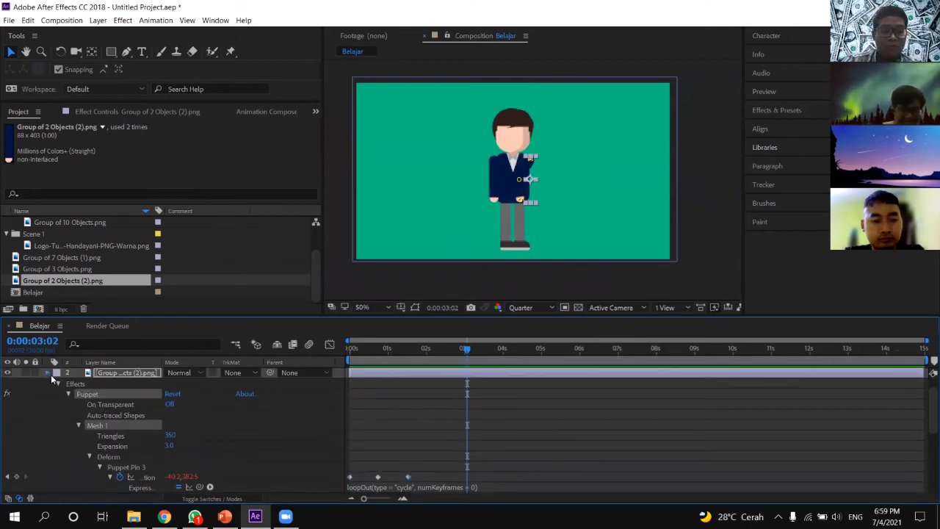
{"action": "left_click", "coordinate": [49, 374]}
{"action": "left_click", "coordinate": [48, 374]}
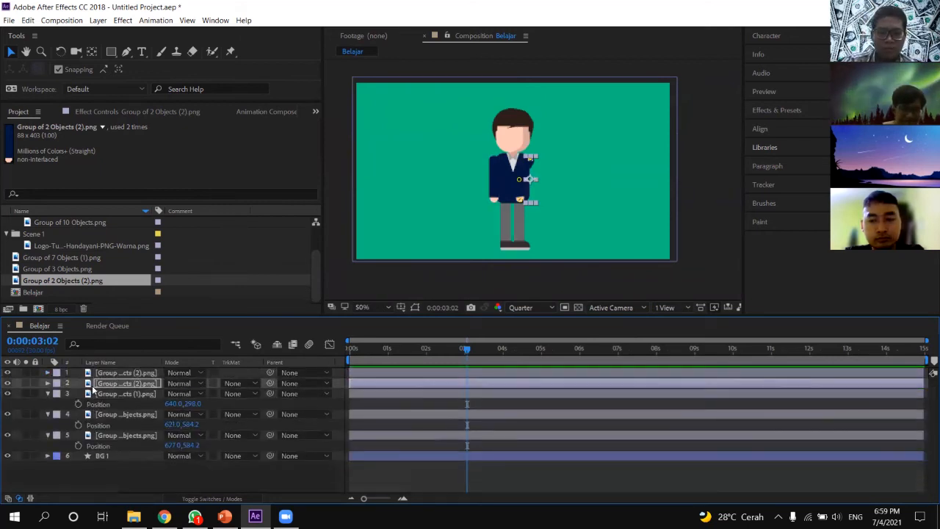
{"action": "left_click", "coordinate": [47, 383]}
{"action": "scroll", "coordinate": [268, 425], "scroll_direction": "down", "scroll_amount": 3}
{"action": "scroll", "coordinate": [220, 424], "scroll_direction": "up", "scroll_amount": 5}
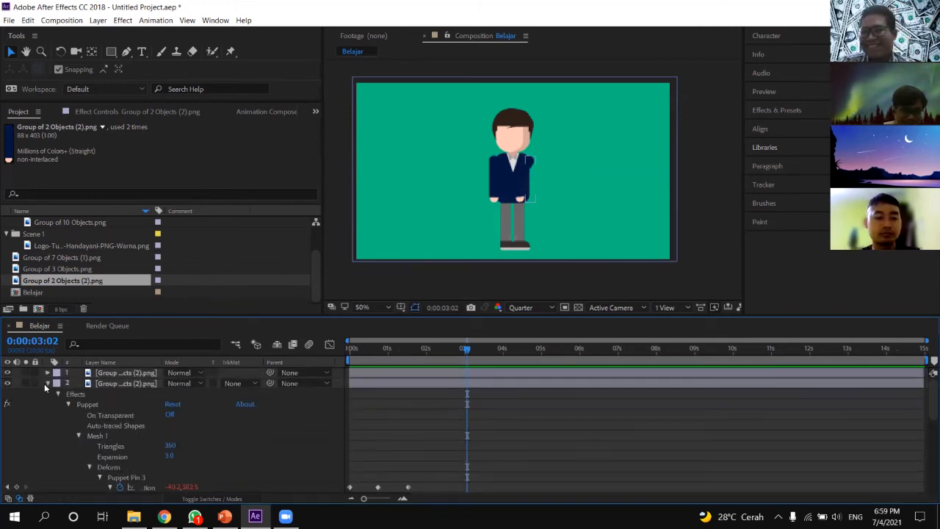
{"action": "left_click", "coordinate": [47, 382]}
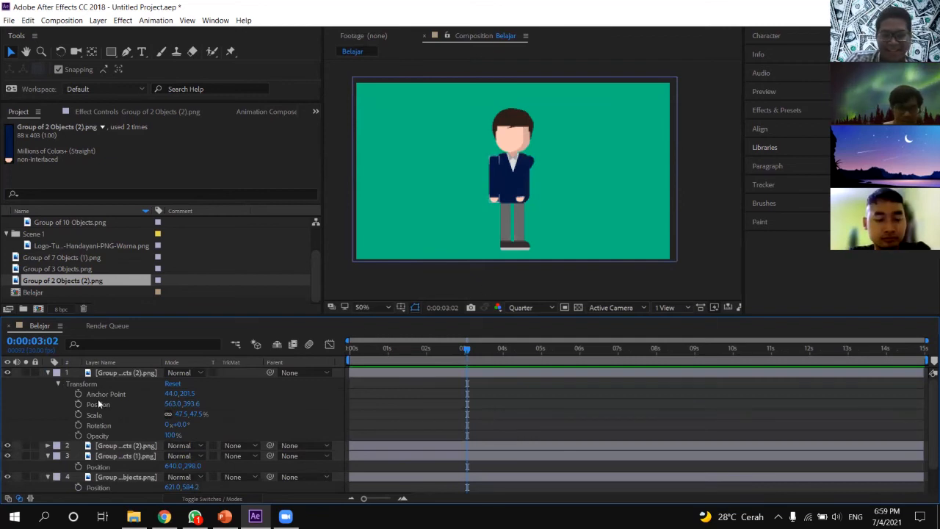
Place three puppet pins on the layer 1 arm, at the hand, elbow and shoulder.
{"action": "left_click", "coordinate": [490, 182]}
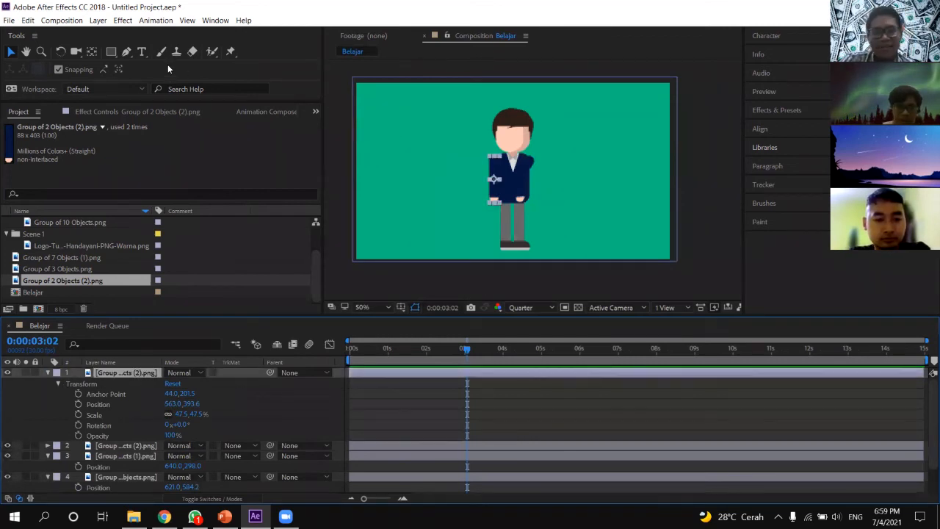
{"action": "key", "text": "period"}
{"action": "key", "text": "period"}
{"action": "key", "text": "period"}
{"action": "key", "text": "period"}
{"action": "key", "text": "ctrl+p"}
{"action": "left_click", "coordinate": [378, 90]}
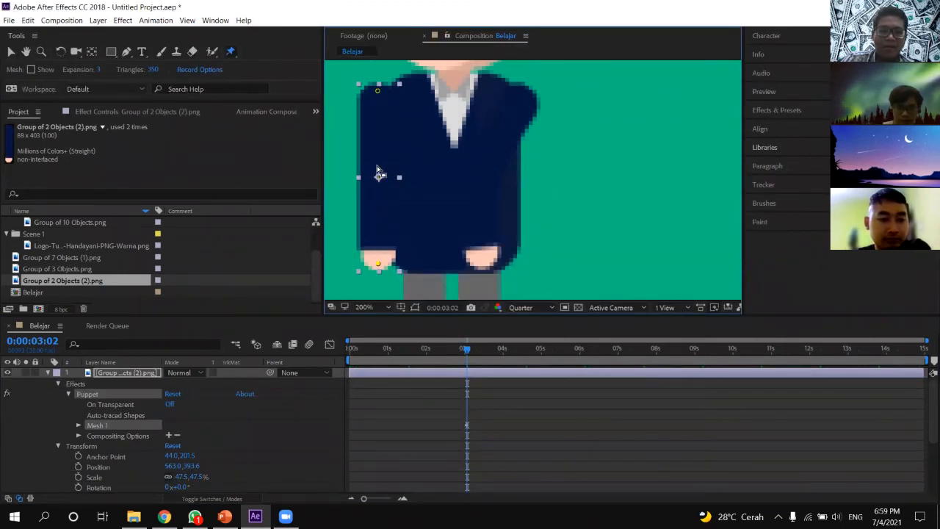
{"action": "left_click", "coordinate": [10, 52]}
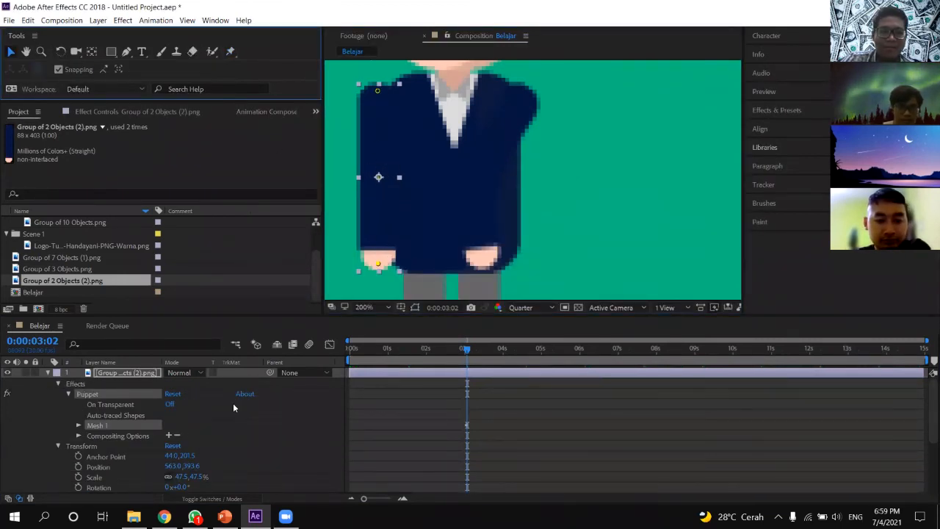
Reveal the position properties of all three puppet pins under Mesh 1's Deform group on the layer 1 arm.
{"action": "scroll", "coordinate": [157, 426], "scroll_direction": "down", "scroll_amount": 2}
{"action": "scroll", "coordinate": [157, 427], "scroll_direction": "up", "scroll_amount": 2}
{"action": "left_click", "coordinate": [78, 425]}
{"action": "left_click", "coordinate": [89, 457]}
{"action": "scroll", "coordinate": [96, 426], "scroll_direction": "down", "scroll_amount": 2}
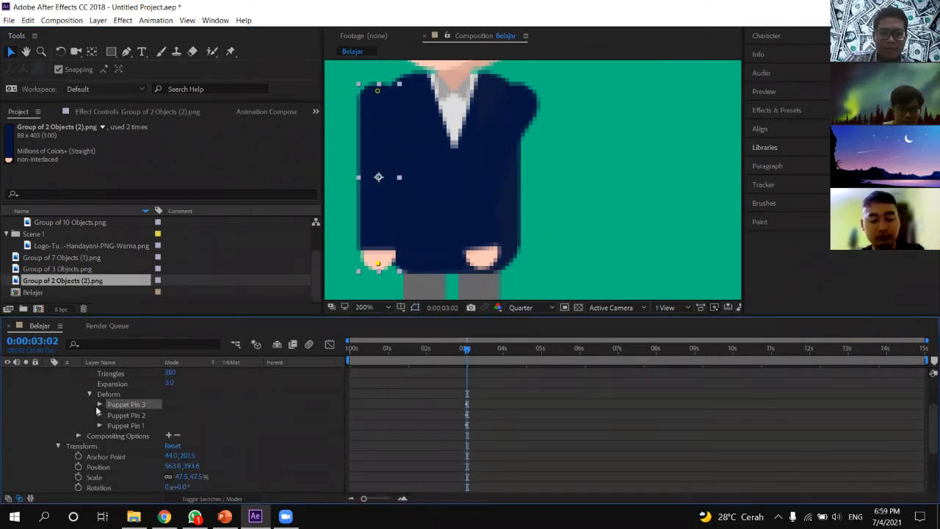
{"action": "left_click", "coordinate": [100, 435]}
{"action": "left_click", "coordinate": [99, 436]}
{"action": "left_click", "coordinate": [100, 446]}
Move the three pins' position keyframes to the start of the timeline.
{"action": "left_click_drag", "start_coordinate": [517, 470], "coordinate": [446, 403]}
{"action": "scroll", "coordinate": [483, 432], "scroll_direction": "down", "scroll_amount": 1}
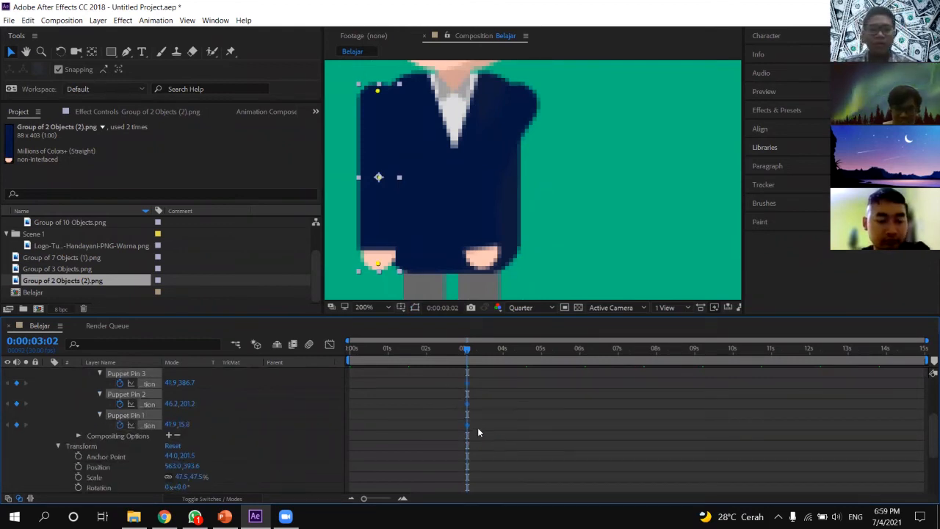
{"action": "left_click", "coordinate": [453, 427]}
{"action": "left_click", "coordinate": [468, 425]}
{"action": "left_click_drag", "start_coordinate": [489, 442], "coordinate": [441, 363]}
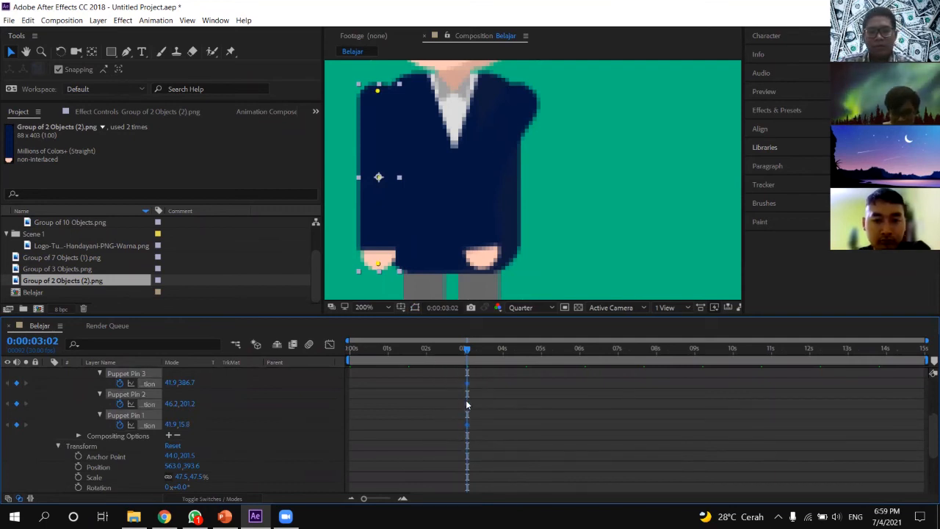
{"action": "left_click_drag", "start_coordinate": [350, 414], "coordinate": [351, 416]}
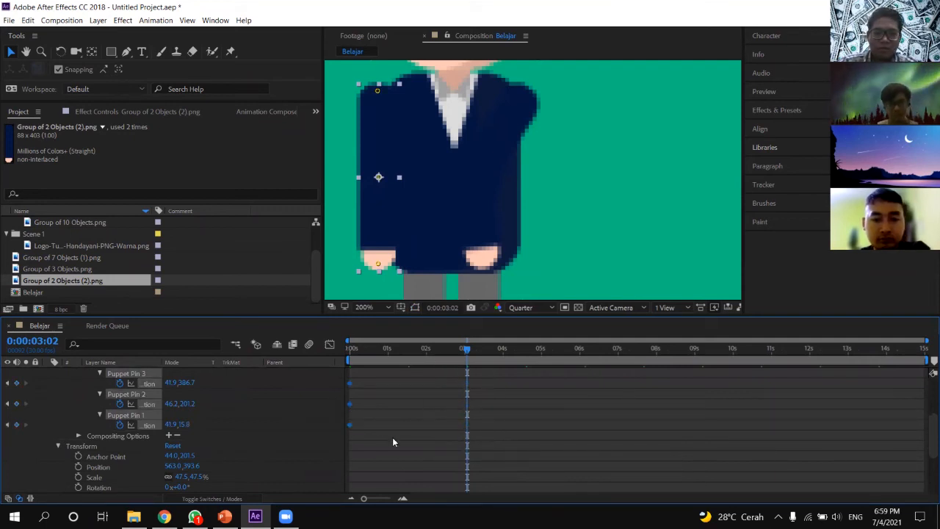
{"action": "left_click", "coordinate": [393, 440]}
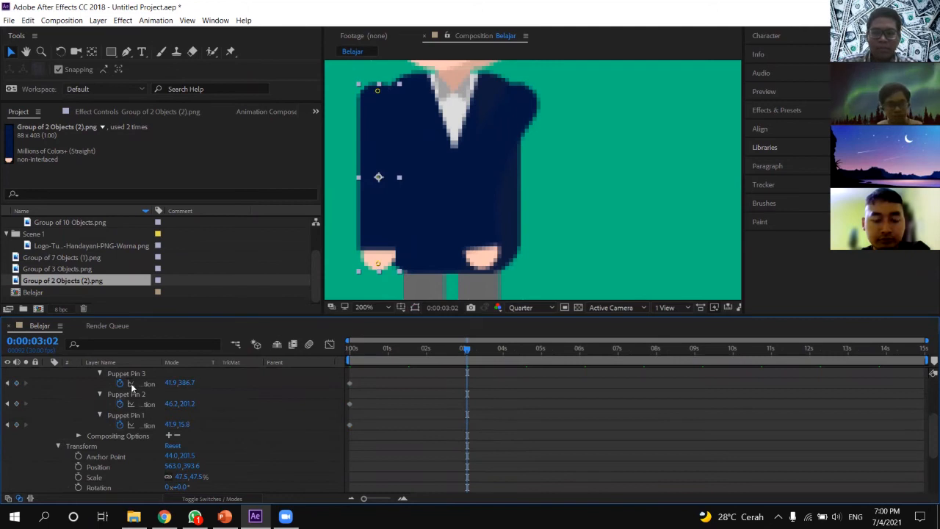
Remove the position keyframing from all three pins and return the playhead to 0:00:00:00.
{"action": "left_click", "coordinate": [120, 404]}
{"action": "left_click", "coordinate": [120, 424]}
{"action": "left_click_drag", "start_coordinate": [464, 353], "coordinate": [347, 373]}
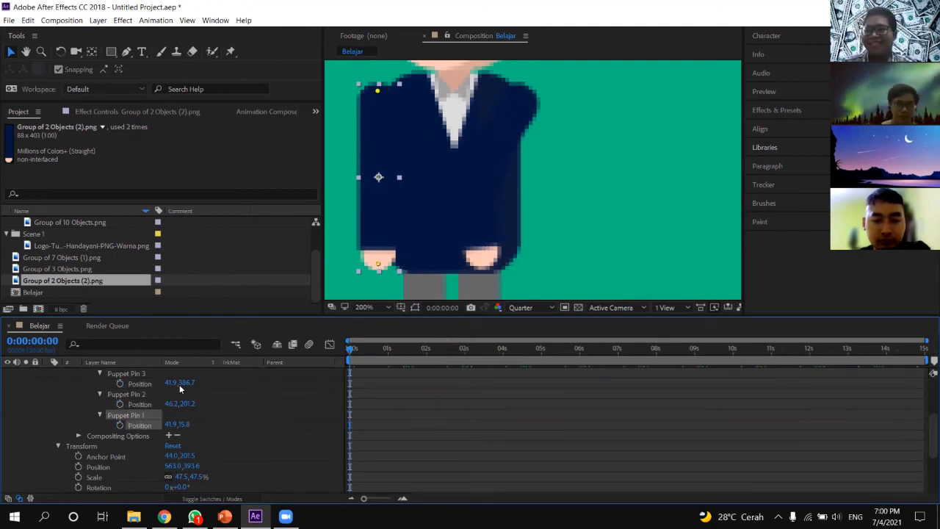
{"action": "scroll", "coordinate": [511, 231], "scroll_direction": "down", "scroll_amount": 1}
{"action": "scroll", "coordinate": [405, 174], "scroll_direction": "up", "scroll_amount": 1}
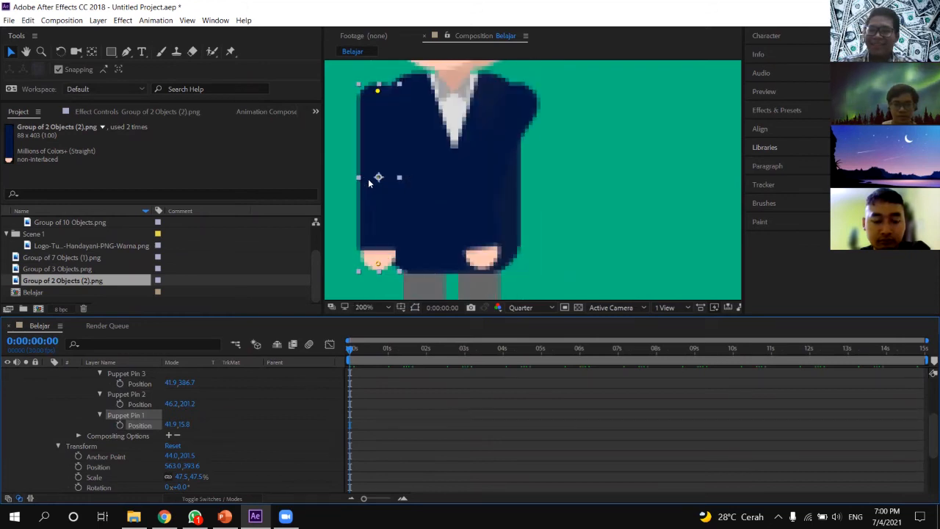
Bend the layer 1 arm across the torso, moving the elbow pin to about 93.6, 225.5 and the hand pin to about 296.9, 358.2.
{"action": "left_click_drag", "start_coordinate": [378, 179], "coordinate": [402, 179]}
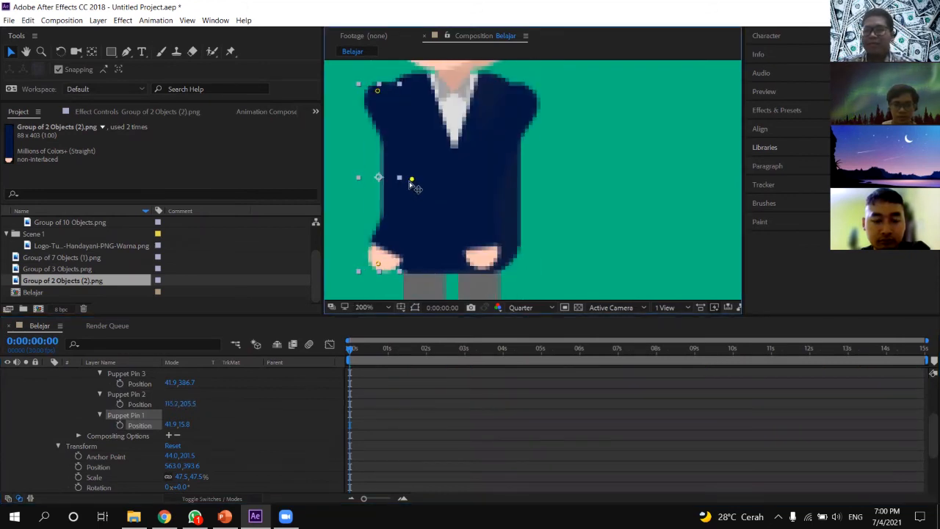
{"action": "left_click_drag", "start_coordinate": [380, 265], "coordinate": [491, 232]}
{"action": "left_click_drag", "start_coordinate": [401, 178], "coordinate": [401, 188]}
{"action": "left_click_drag", "start_coordinate": [490, 233], "coordinate": [496, 250]}
Set starting position keyframes for Puppet Pins 3, 2 and 1 at 0:00:00:00.
{"action": "left_click", "coordinate": [148, 374]}
{"action": "left_click", "coordinate": [120, 383]}
{"action": "left_click", "coordinate": [120, 404]}
{"action": "left_click", "coordinate": [120, 424]}
Move the playhead to 0:00:00:22, in line with the layer 2 arm's second keyframe, and return to the layer 1 arm's pins.
{"action": "scroll", "coordinate": [412, 420], "scroll_direction": "down", "scroll_amount": 3}
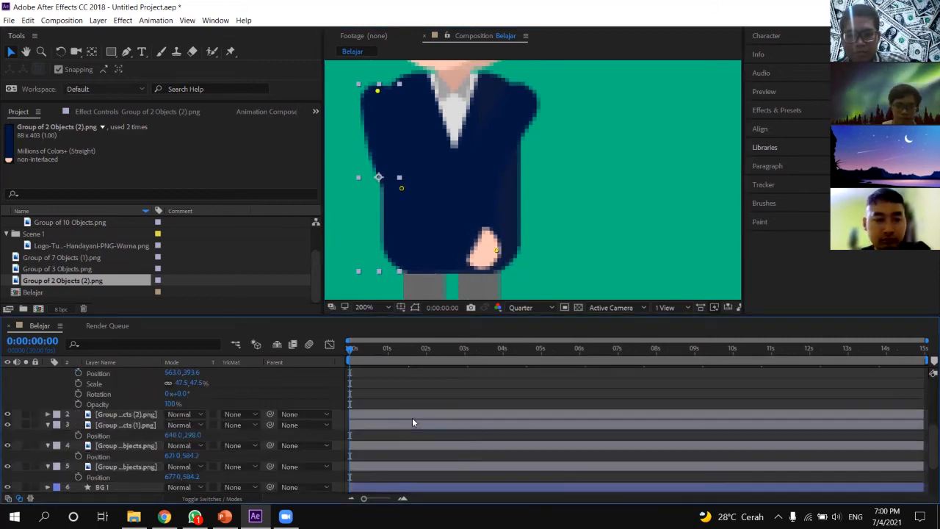
{"action": "left_click", "coordinate": [50, 415]}
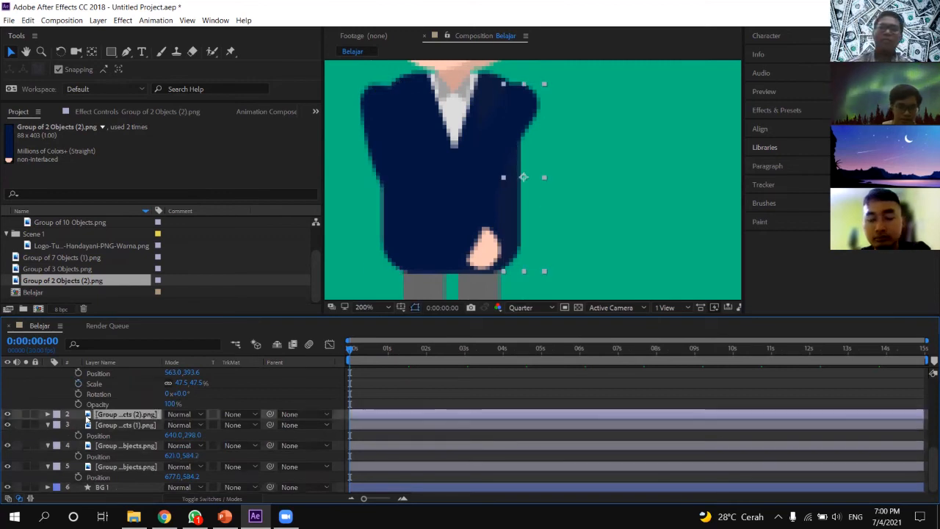
{"action": "left_click", "coordinate": [48, 415]}
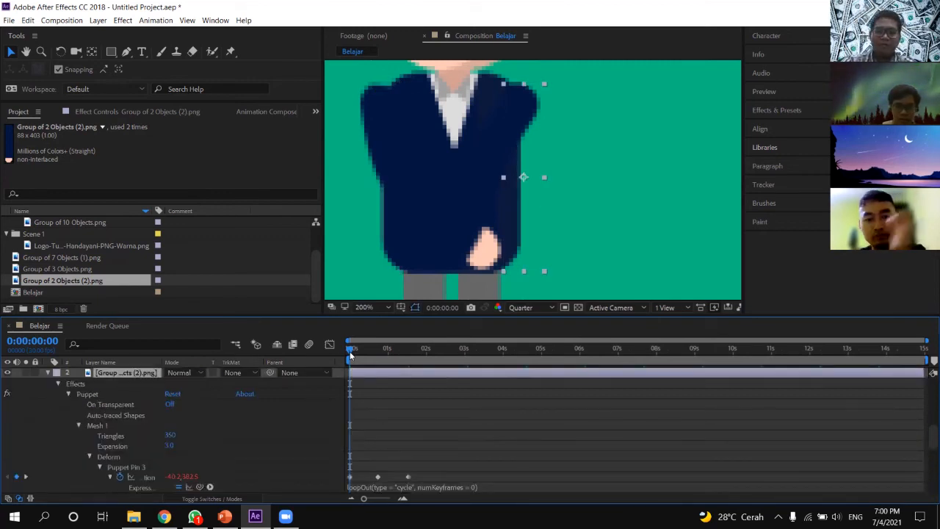
{"action": "key", "text": "space"}
{"action": "scroll", "coordinate": [116, 403], "scroll_direction": "up", "scroll_amount": 1}
{"action": "left_click", "coordinate": [48, 404]}
{"action": "scroll", "coordinate": [145, 414], "scroll_direction": "up", "scroll_amount": 2}
{"action": "left_click", "coordinate": [47, 445]}
{"action": "scroll", "coordinate": [83, 429], "scroll_direction": "down", "scroll_amount": 3}
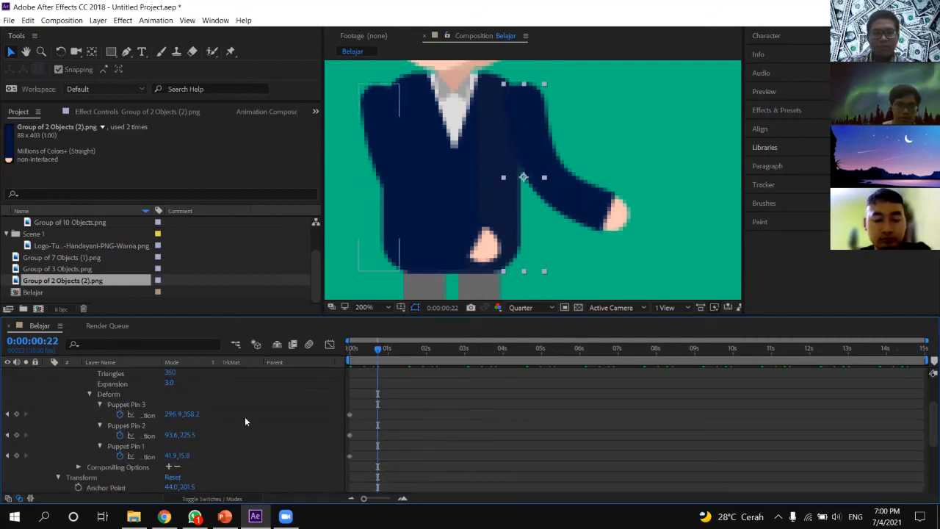
Swing the layer 1 arm outward from the body, placing the hand pin at about -78.2, 366.7 and the elbow pin at about -61.3, 185.4, and adjust the shoulder pin.
{"action": "left_click", "coordinate": [144, 406]}
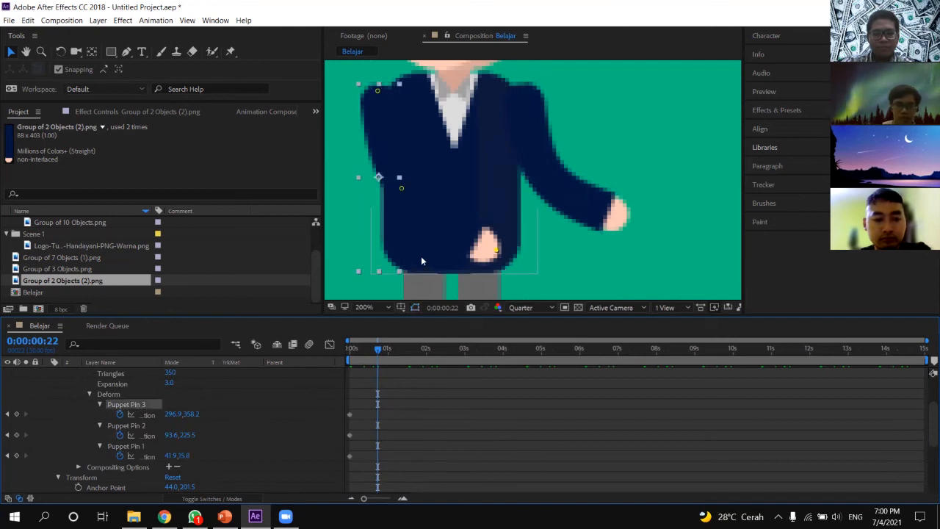
{"action": "left_click_drag", "start_coordinate": [496, 250], "coordinate": [333, 245]}
{"action": "left_click_drag", "start_coordinate": [401, 188], "coordinate": [330, 170]}
{"action": "scroll", "coordinate": [522, 144], "scroll_direction": "down", "scroll_amount": 1}
{"action": "left_click_drag", "start_coordinate": [455, 138], "coordinate": [457, 134]}
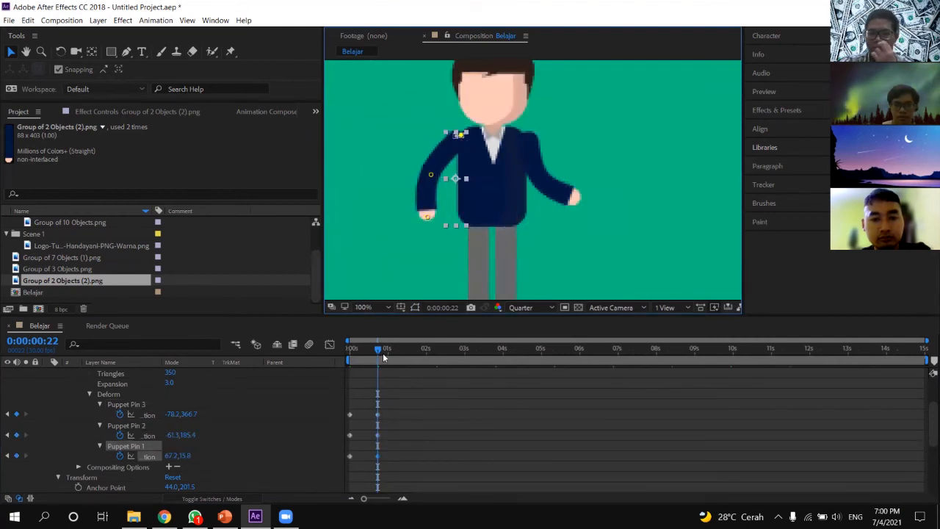
Copy the three pins' starting keyframes to 0:00:01:16, in line with the layer 2 arm's last keyframe.
{"action": "left_click_drag", "start_coordinate": [380, 350], "coordinate": [395, 352]}
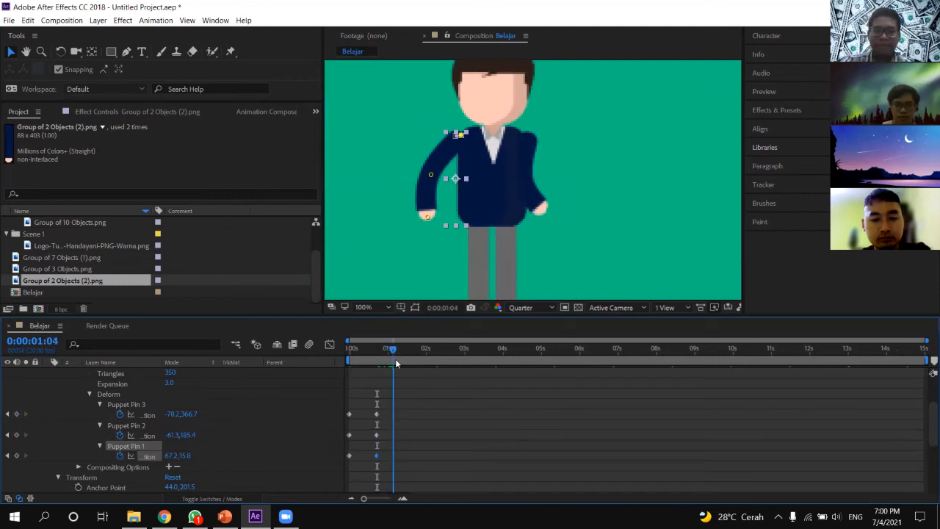
{"action": "scroll", "coordinate": [416, 399], "scroll_direction": "down", "scroll_amount": 5}
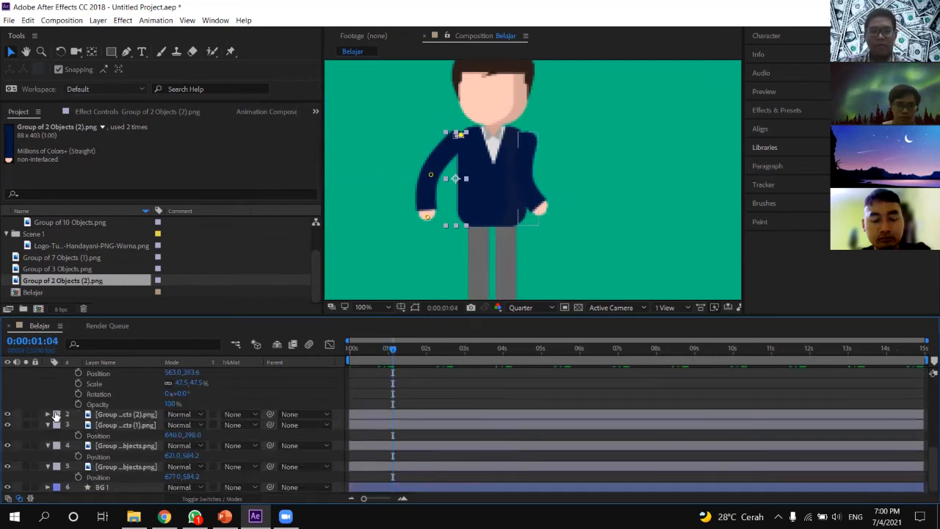
{"action": "left_click", "coordinate": [49, 414]}
{"action": "left_click_drag", "start_coordinate": [393, 349], "coordinate": [408, 356]}
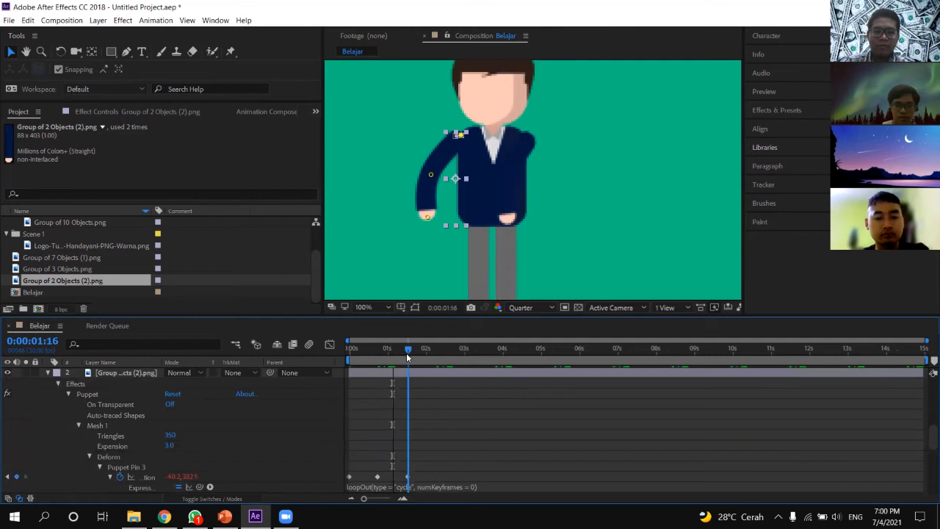
{"action": "scroll", "coordinate": [297, 410], "scroll_direction": "up", "scroll_amount": 3}
{"action": "left_click", "coordinate": [48, 467]}
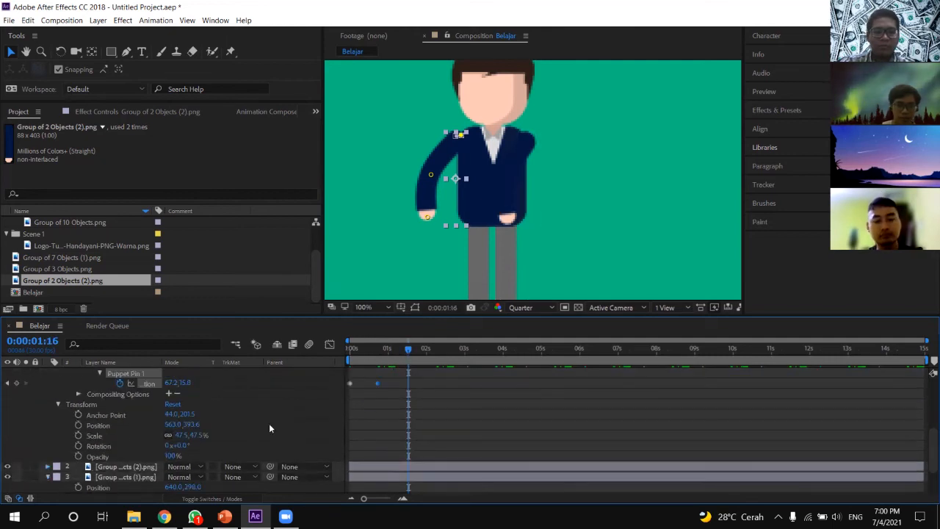
{"action": "scroll", "coordinate": [269, 423], "scroll_direction": "up", "scroll_amount": 3}
{"action": "left_click_drag", "start_coordinate": [362, 487], "coordinate": [341, 427]}
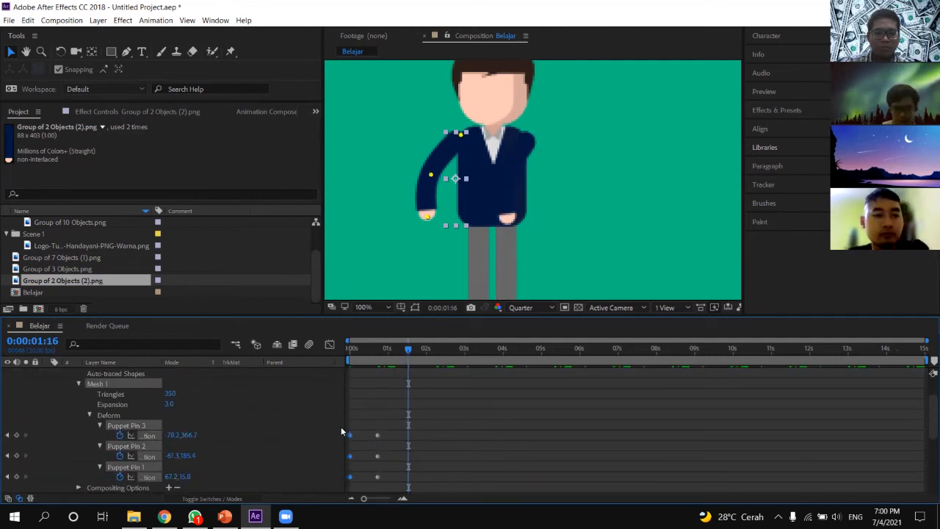
{"action": "key", "text": "ctrl+c"}
{"action": "key", "text": "ctrl+v"}
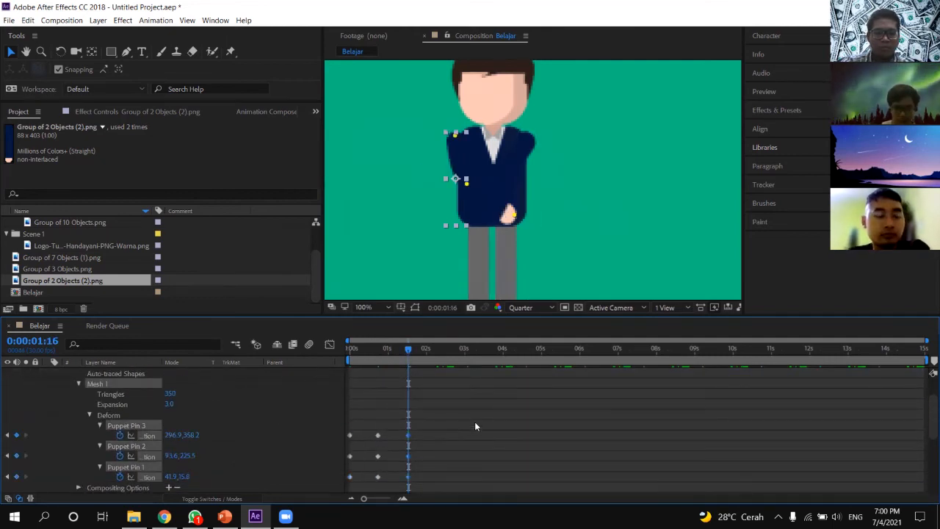
{"action": "left_click", "coordinate": [526, 430]}
Add a loopOut(type = "cycle", numKeyframes = 0) expression to Puppet Pin 3's position on the layer 1 arm.
{"action": "left_click", "coordinate": [119, 436], "text": "alt"}
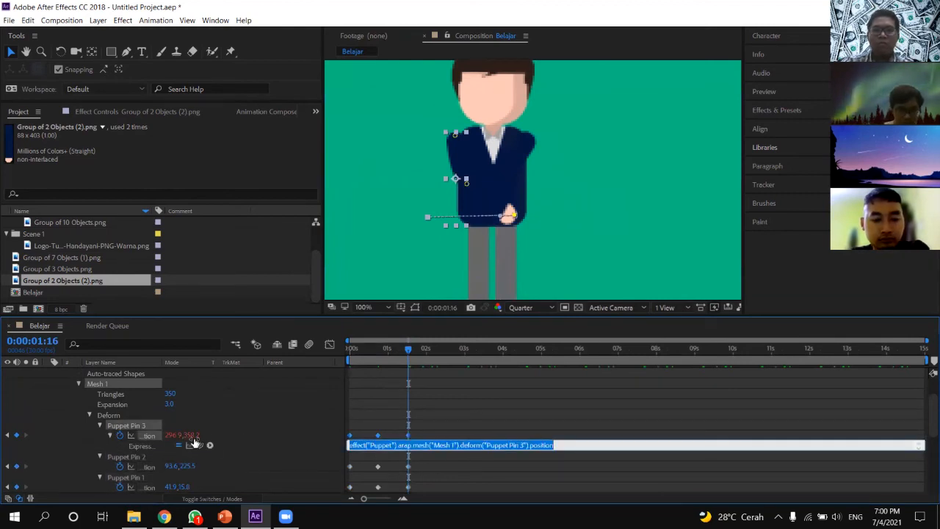
{"action": "left_click", "coordinate": [211, 445]}
{"action": "mouse_move", "coordinate": [272, 401]}
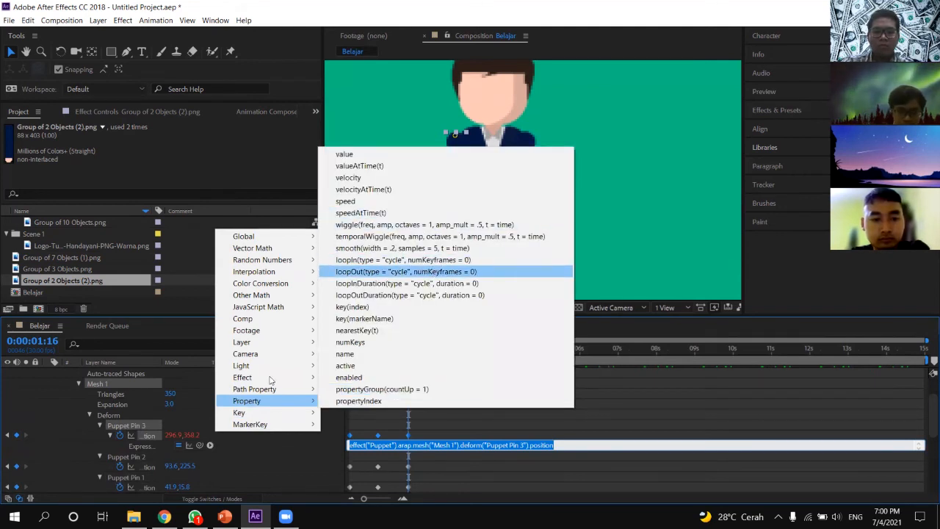
{"action": "left_click", "coordinate": [406, 271]}
Add a loopOut(type = "cycle", numKeyframes = 0) expression to Puppet Pin 2's position on the layer 1 arm.
{"action": "left_click", "coordinate": [120, 435], "text": "alt"}
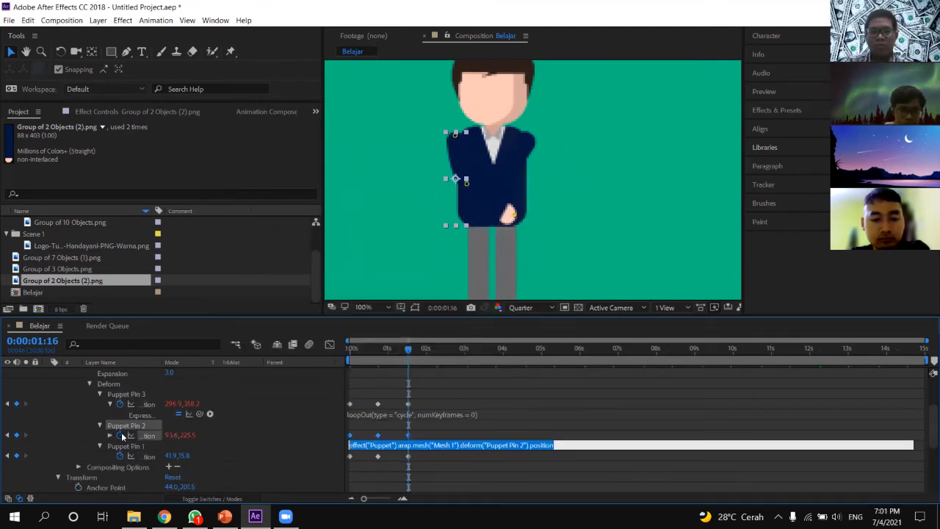
{"action": "left_click", "coordinate": [209, 445]}
{"action": "mouse_move", "coordinate": [257, 404]}
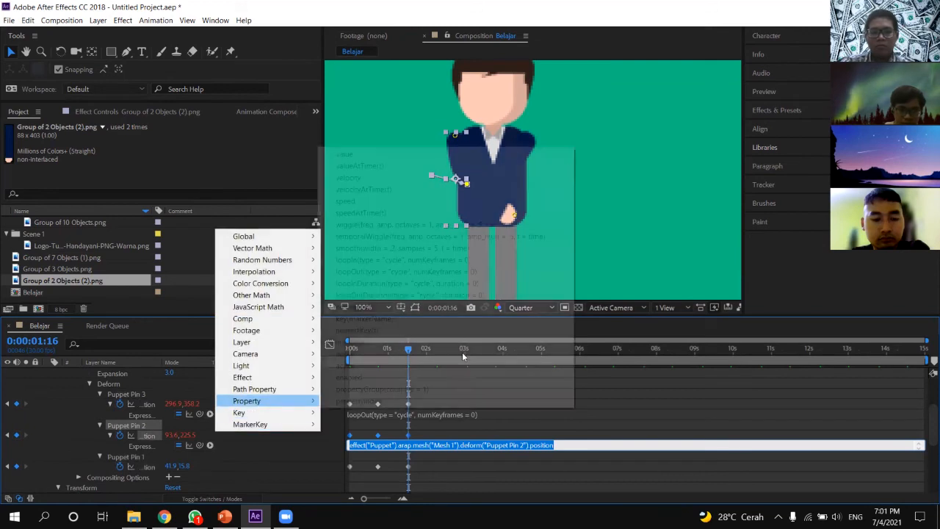
{"action": "left_click", "coordinate": [460, 272]}
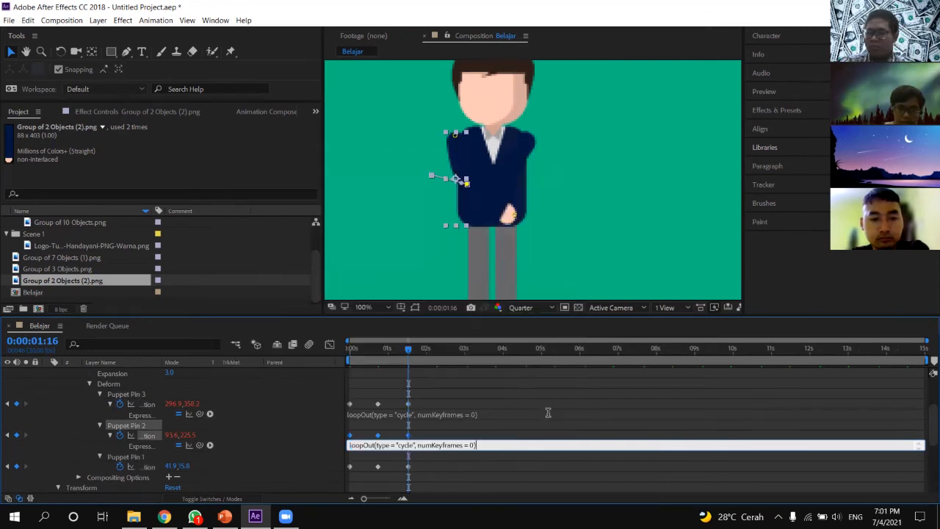
Add a loopOut(type = "cycle", numKeyframes = 0) expression to Puppet Pin 1's position on the layer 1 arm.
{"action": "left_click", "coordinate": [119, 467], "text": "alt"}
{"action": "left_click", "coordinate": [209, 476]}
{"action": "mouse_move", "coordinate": [249, 432]}
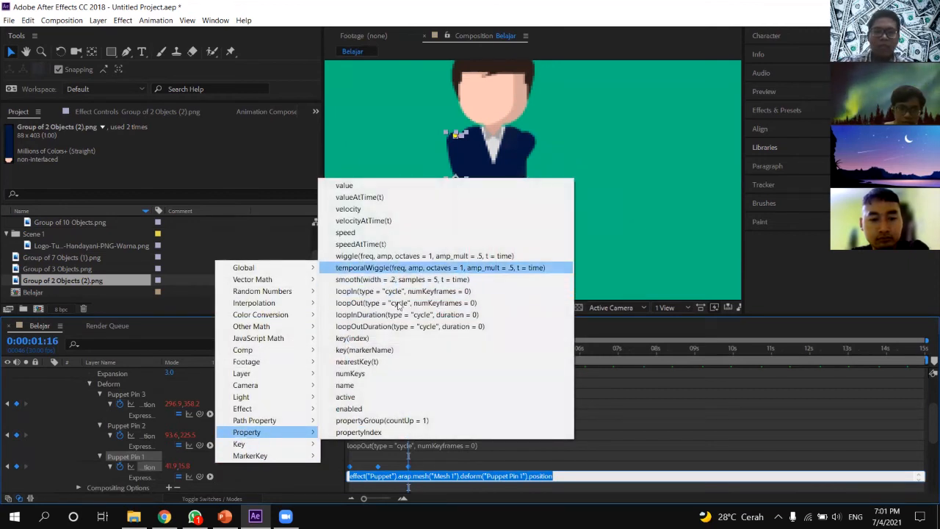
{"action": "left_click", "coordinate": [399, 305]}
Preview both arms' looping swing from the start of the timeline and collapse the layer 1 arm's properties.
{"action": "key", "text": "Home"}
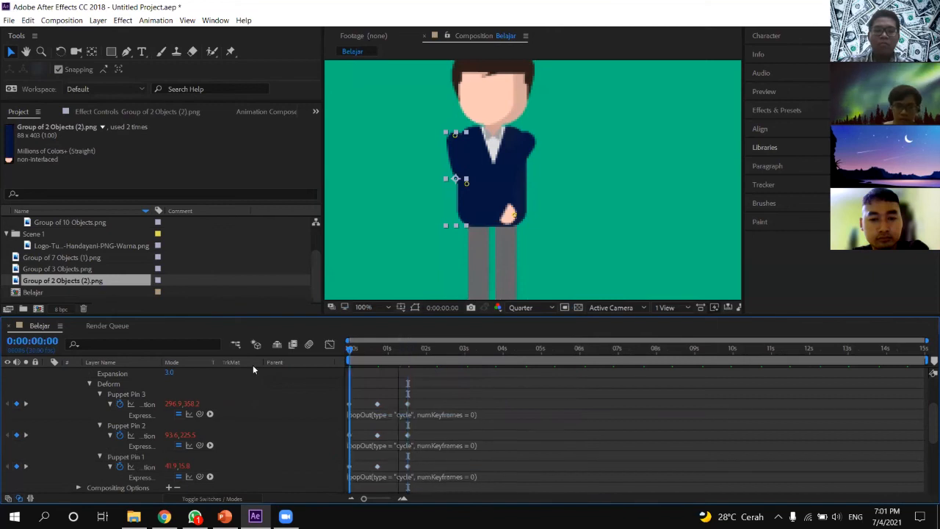
{"action": "key", "text": "space"}
{"action": "key", "text": "space"}
{"action": "scroll", "coordinate": [70, 416], "scroll_direction": "up", "scroll_amount": 3}
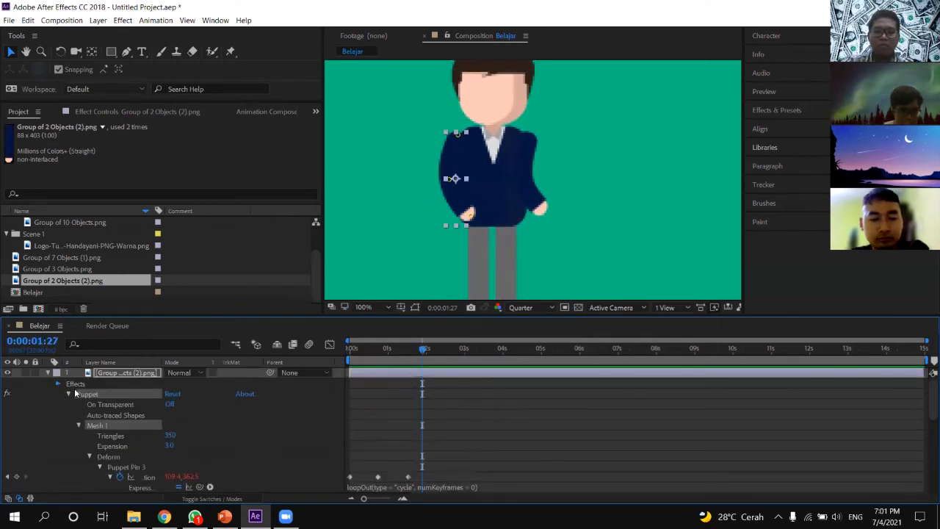
{"action": "left_click", "coordinate": [57, 384]}
{"action": "left_click", "coordinate": [47, 372]}
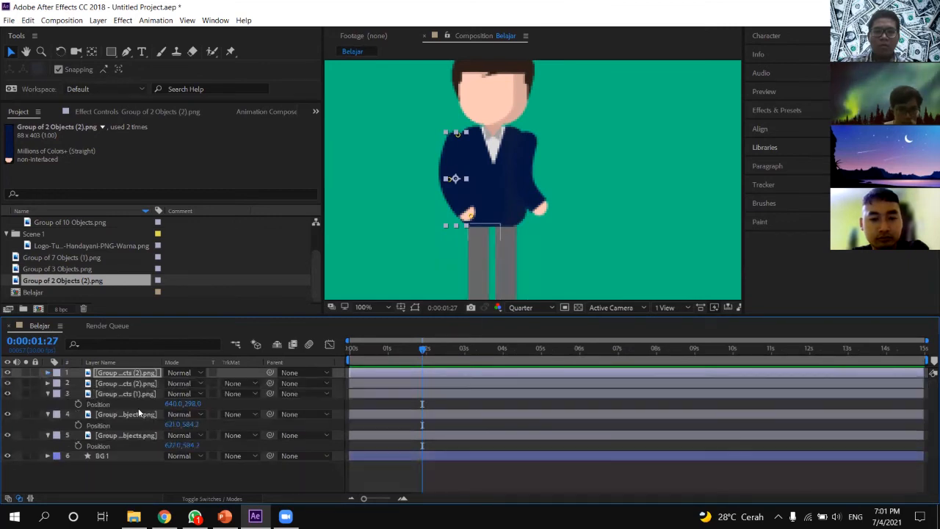
Place three puppet pins on the layer 5 leg: at the hip, the knee and the shoe.
{"action": "left_click", "coordinate": [133, 394]}
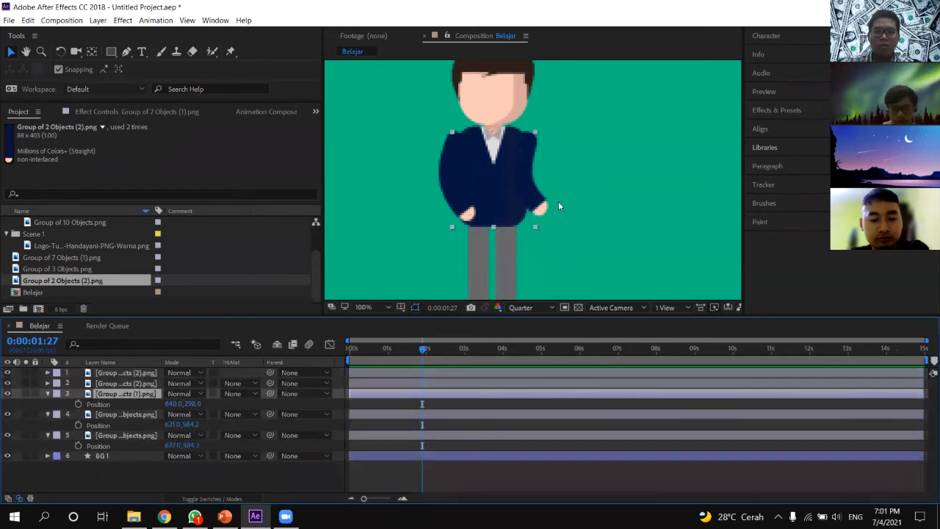
{"action": "left_click", "coordinate": [518, 252]}
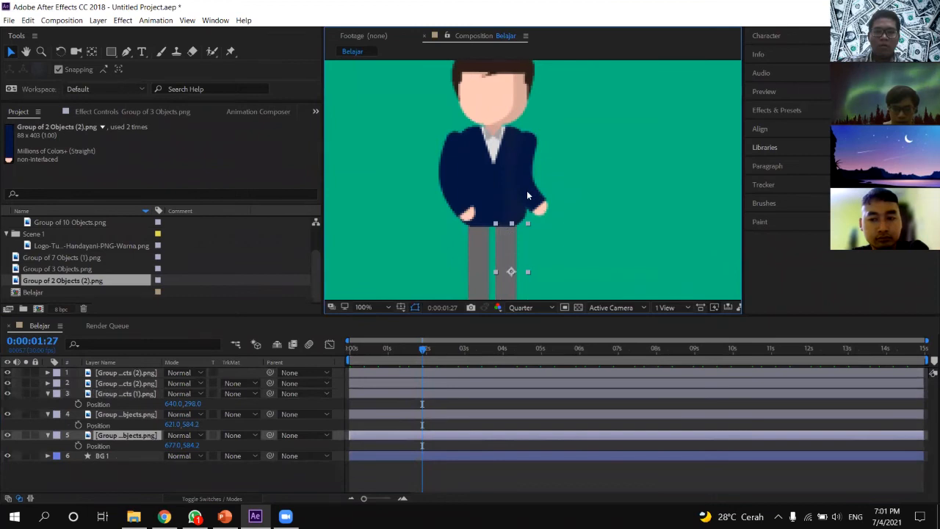
{"action": "left_click", "coordinate": [26, 52]}
{"action": "left_click_drag", "start_coordinate": [483, 170], "coordinate": [444, 102]}
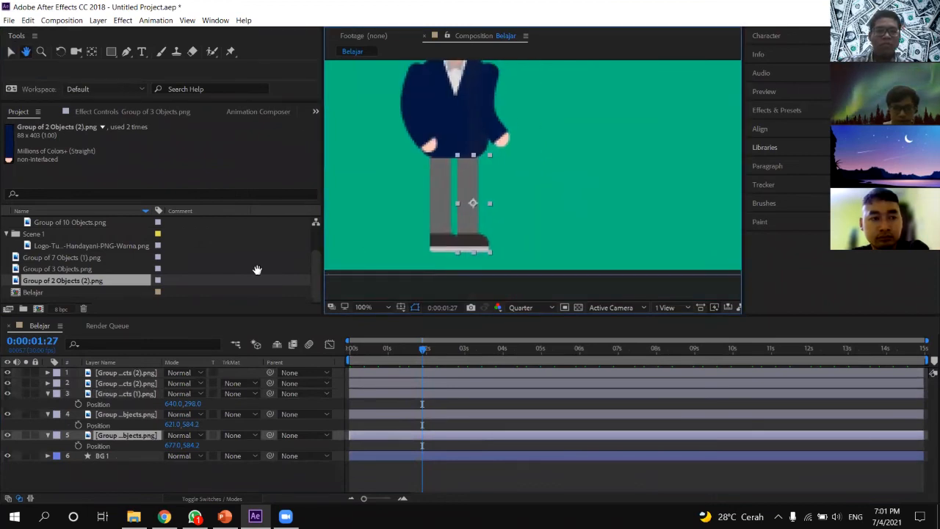
{"action": "left_click", "coordinate": [11, 52]}
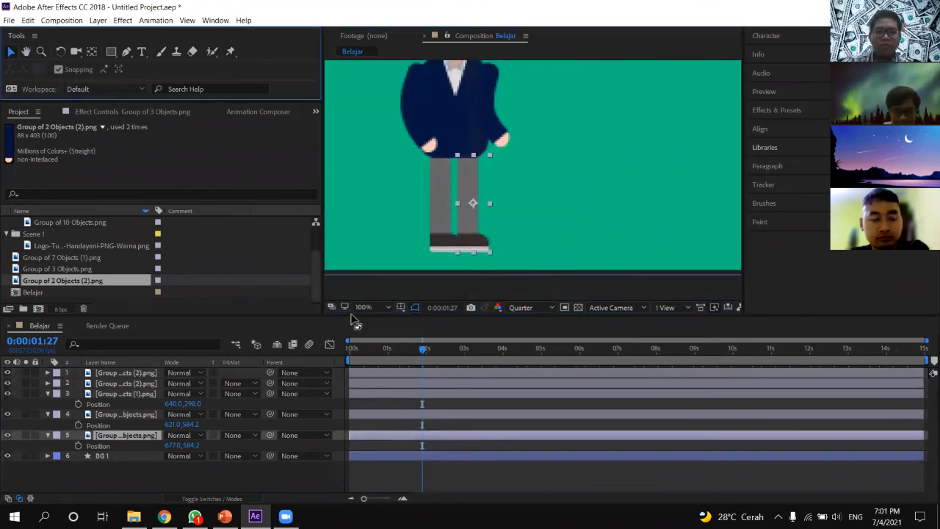
{"action": "left_click", "coordinate": [47, 435]}
{"action": "left_click", "coordinate": [47, 434]}
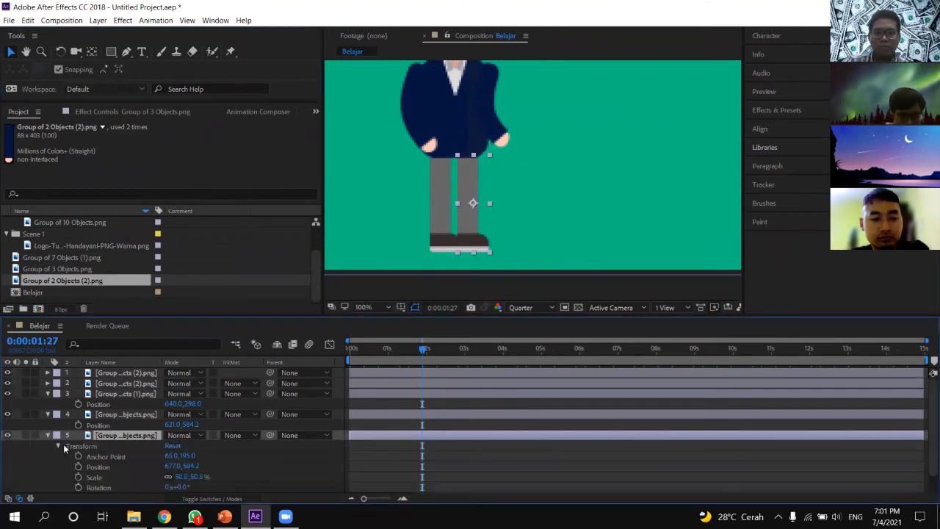
{"action": "scroll", "coordinate": [60, 443], "scroll_direction": "down", "scroll_amount": 1}
{"action": "scroll", "coordinate": [77, 455], "scroll_direction": "down", "scroll_amount": 1}
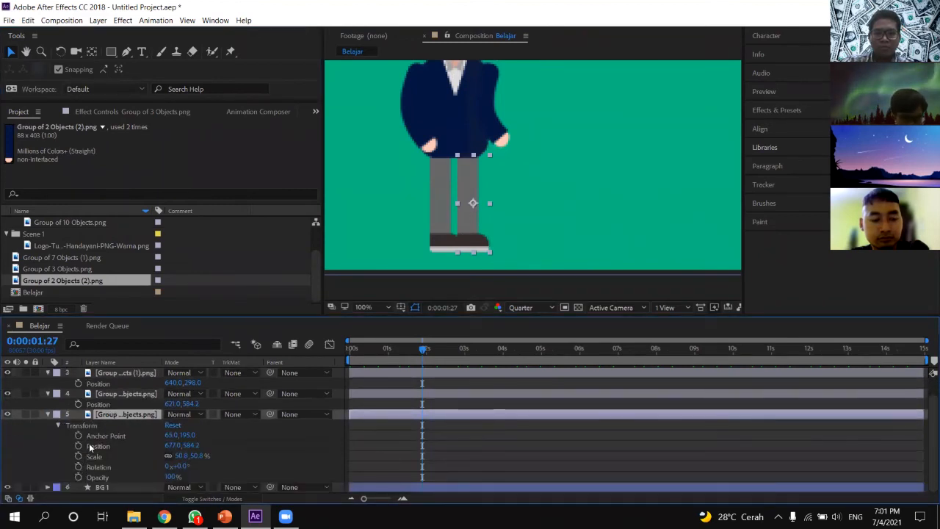
{"action": "left_click", "coordinate": [231, 52]}
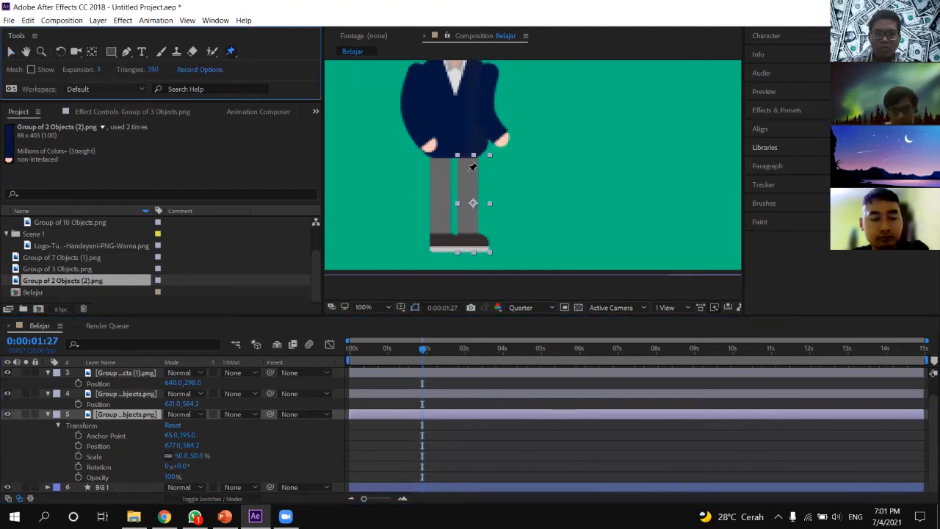
{"action": "left_click", "coordinate": [468, 158]}
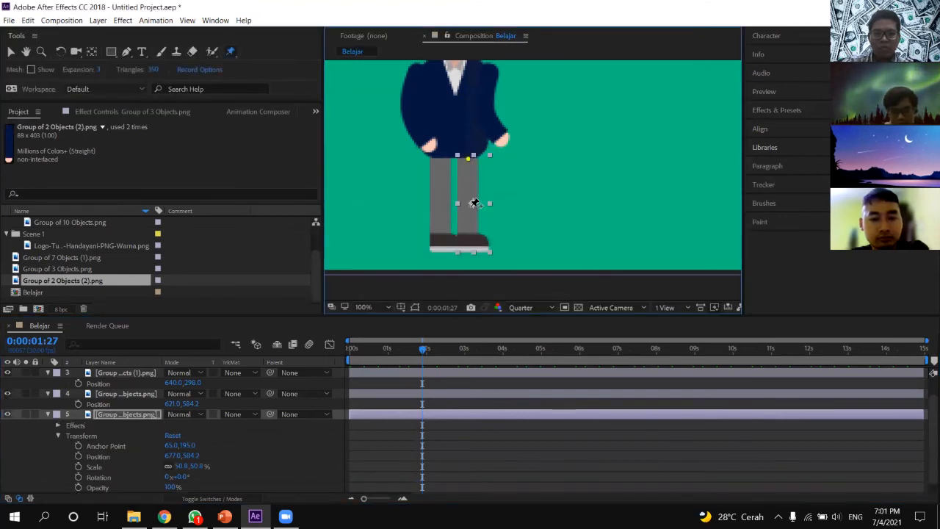
{"action": "left_click", "coordinate": [470, 204]}
{"action": "left_click", "coordinate": [470, 246]}
Place three puppet pins on the layer 4 leg: at the hip, the knee and the shoe.
{"action": "left_click", "coordinate": [423, 392]}
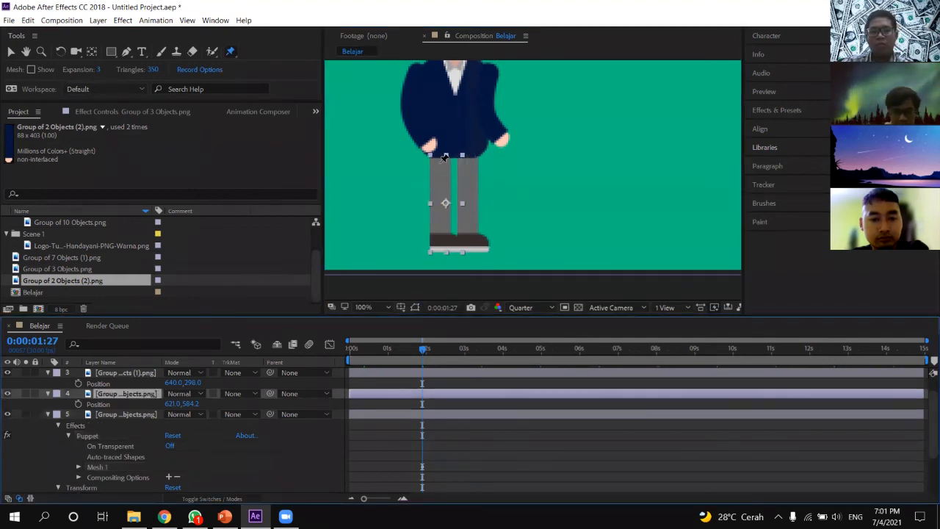
{"action": "left_click", "coordinate": [440, 160]}
{"action": "left_click", "coordinate": [440, 204]}
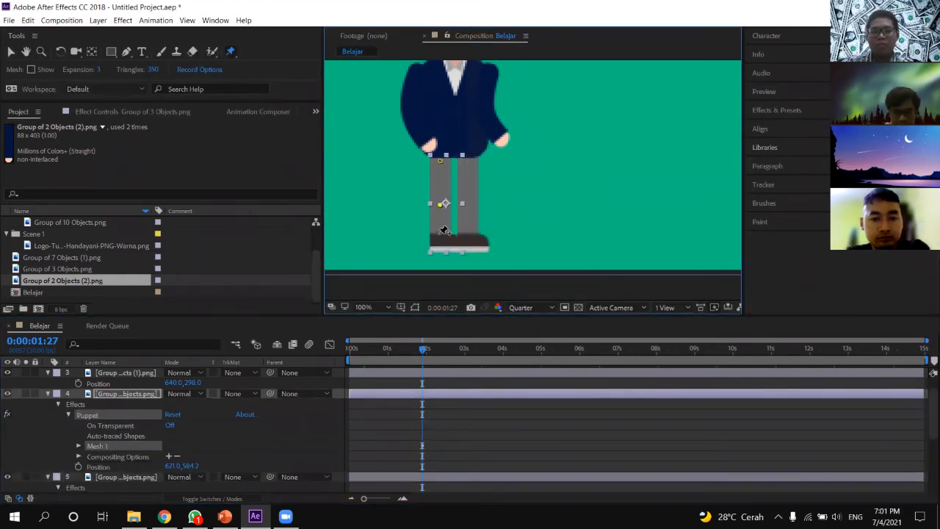
{"action": "left_click", "coordinate": [443, 249]}
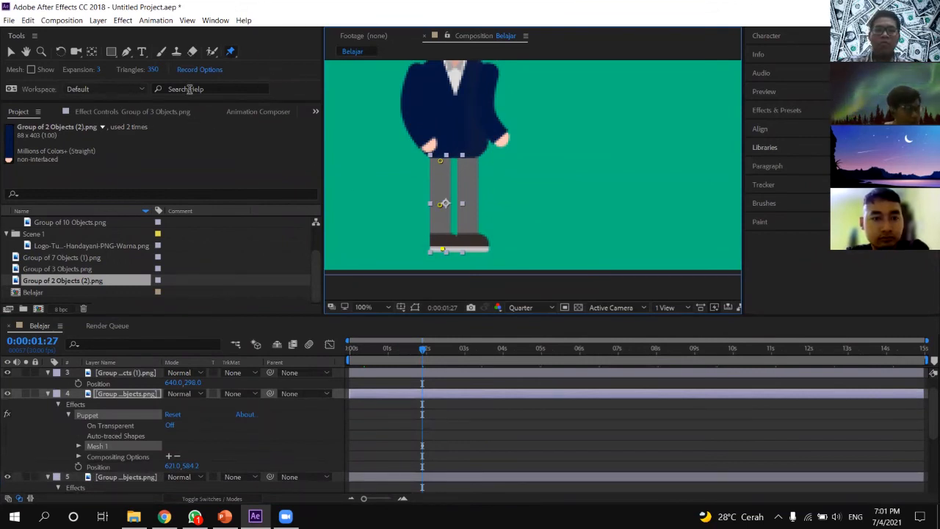
{"action": "left_click", "coordinate": [11, 52]}
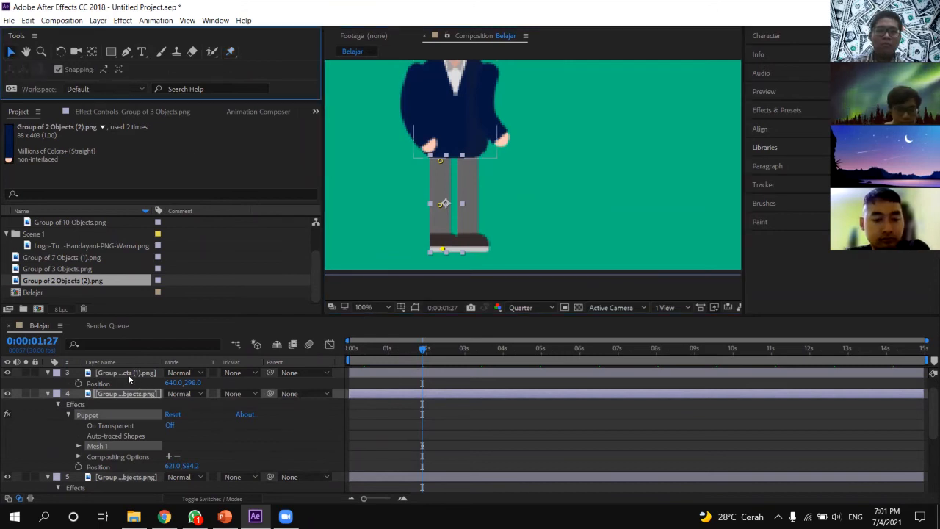
Reveal the positions of Puppet Pins 3, 2 and 1 on the layer 4 leg and clear their existing keyframes.
{"action": "left_click", "coordinate": [128, 373]}
{"action": "left_click", "coordinate": [197, 391]}
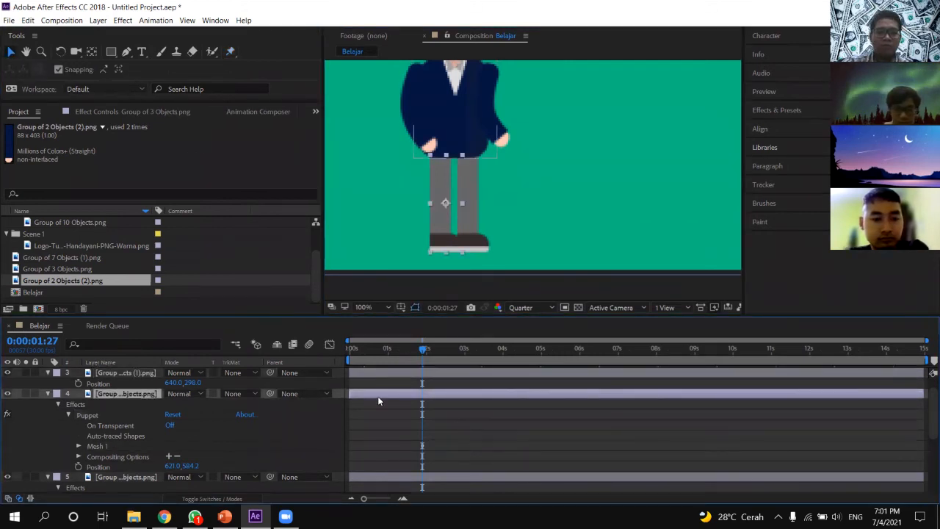
{"action": "left_click", "coordinate": [103, 455]}
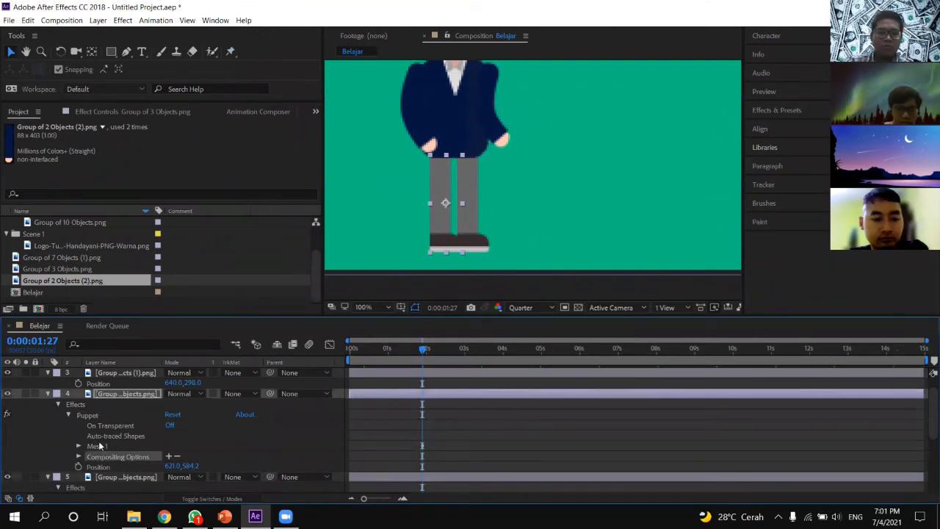
{"action": "left_click", "coordinate": [102, 445]}
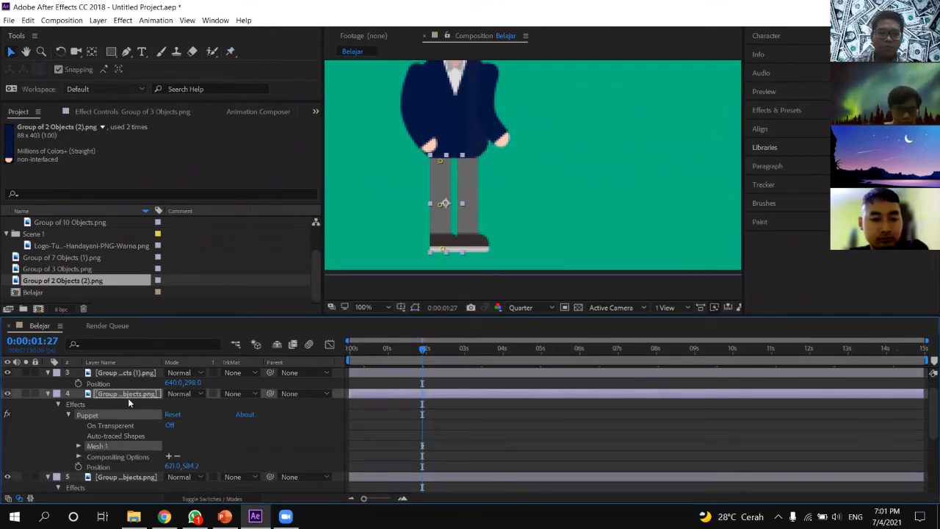
{"action": "left_click", "coordinate": [78, 447]}
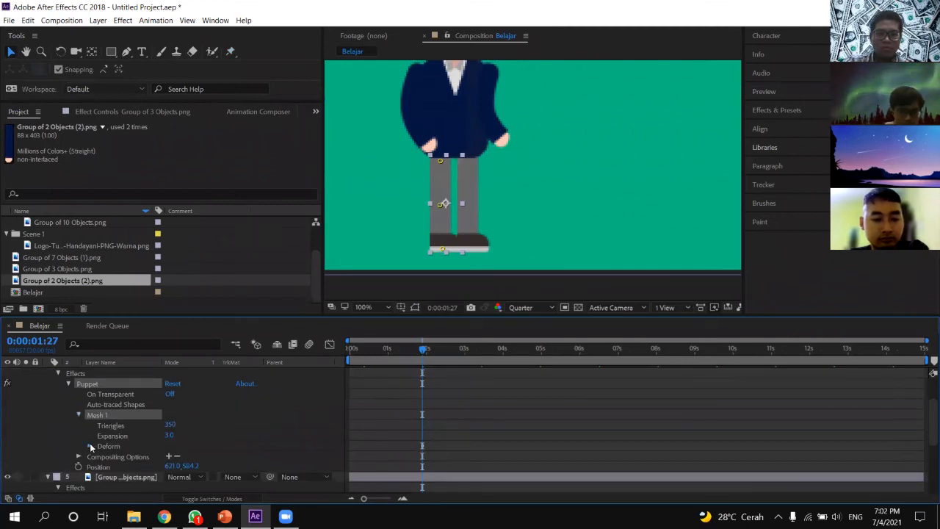
{"action": "left_click", "coordinate": [91, 446]}
{"action": "left_click", "coordinate": [99, 457]}
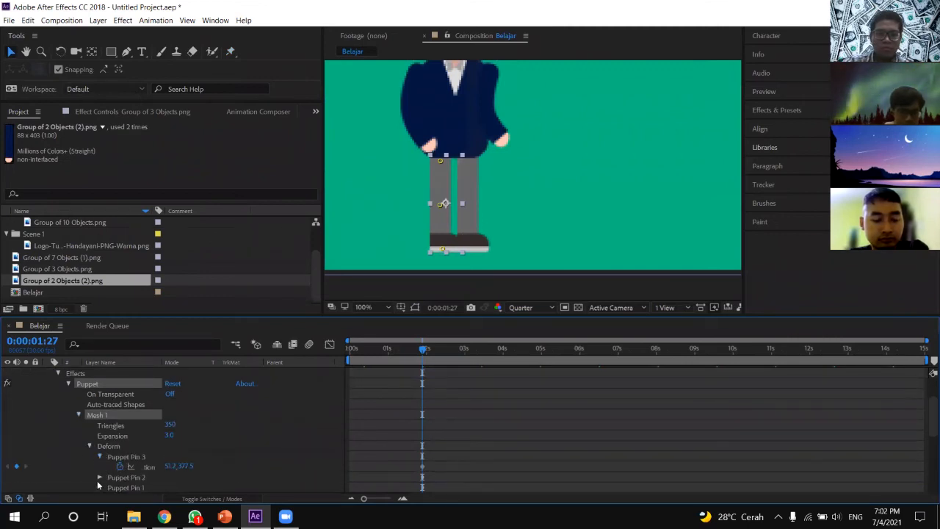
{"action": "left_click", "coordinate": [100, 477]}
{"action": "scroll", "coordinate": [98, 481], "scroll_direction": "down", "scroll_amount": 3}
{"action": "left_click", "coordinate": [100, 436]}
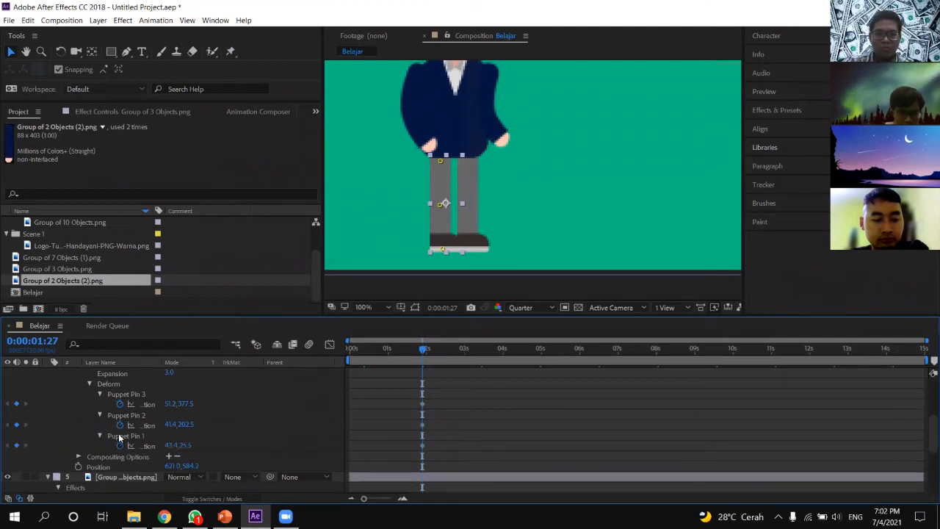
At 0:00:00:00, pose the layer 4 leg forward with its hip, knee and shoe pins and keyframe all three positions.
{"action": "left_click", "coordinate": [348, 361]}
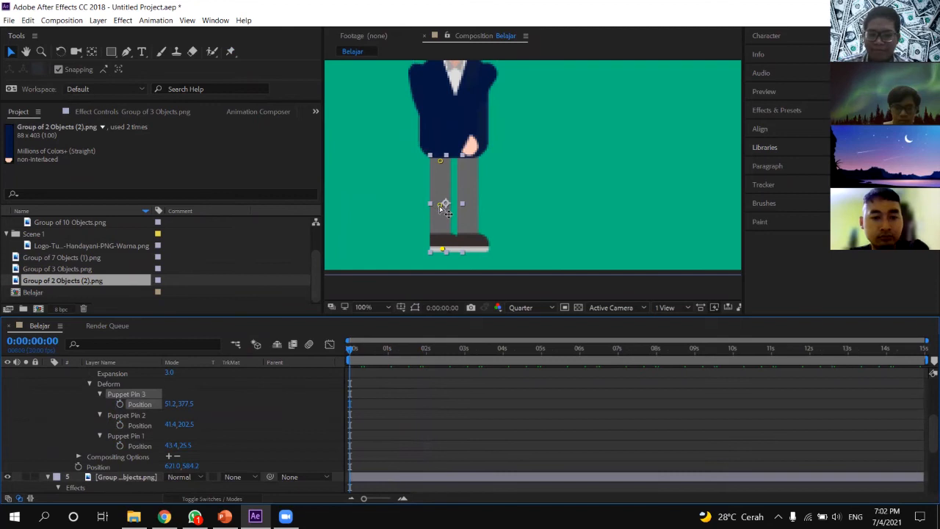
{"action": "left_click_drag", "start_coordinate": [441, 206], "coordinate": [473, 196]}
{"action": "left_click_drag", "start_coordinate": [441, 162], "coordinate": [439, 150]}
{"action": "left_click_drag", "start_coordinate": [443, 249], "coordinate": [474, 263]}
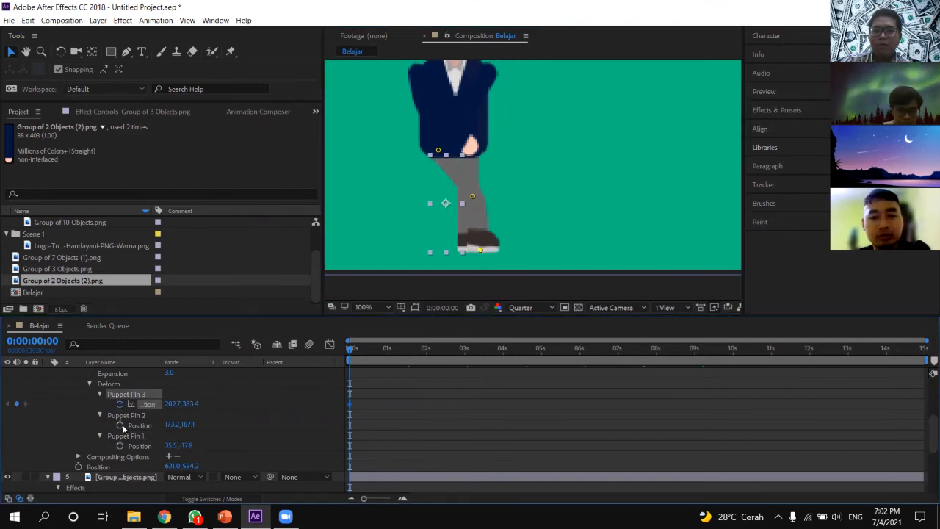
At the arm's middle keyframe, 0:00:00:22, swing the layer 4 leg backward by moving its knee and shoe pins.
{"action": "scroll", "coordinate": [413, 416], "scroll_direction": "up", "scroll_amount": 5}
{"action": "scroll", "coordinate": [412, 416], "scroll_direction": "up", "scroll_amount": 1}
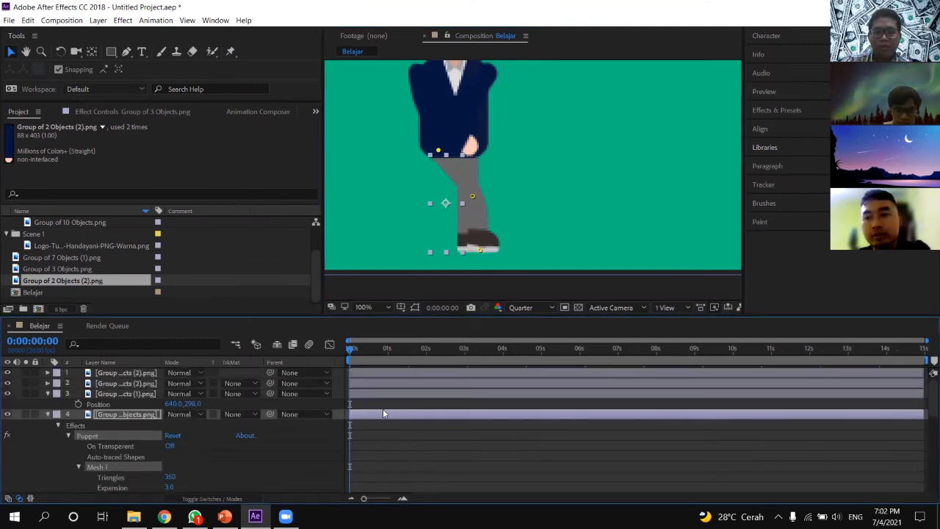
{"action": "left_click", "coordinate": [47, 382]}
{"action": "scroll", "coordinate": [419, 402], "scroll_direction": "down", "scroll_amount": 3}
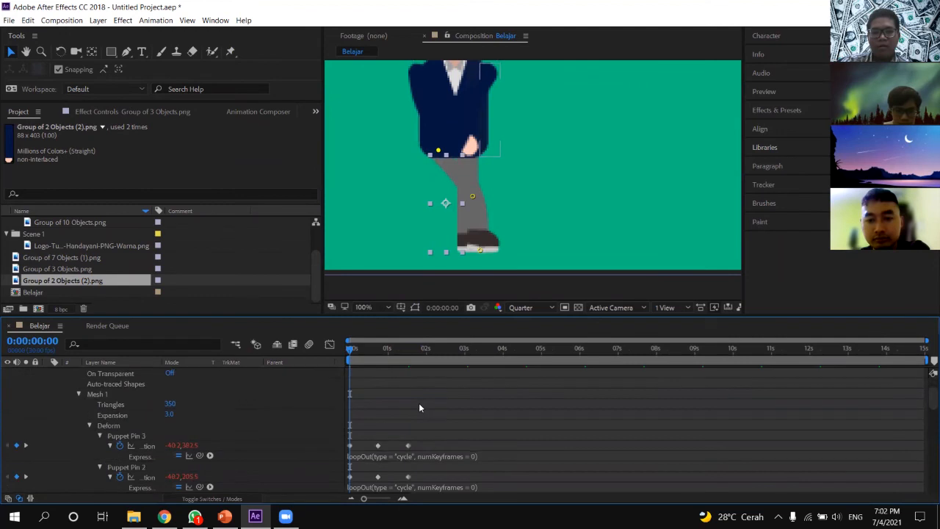
{"action": "scroll", "coordinate": [361, 389], "scroll_direction": "up", "scroll_amount": 3}
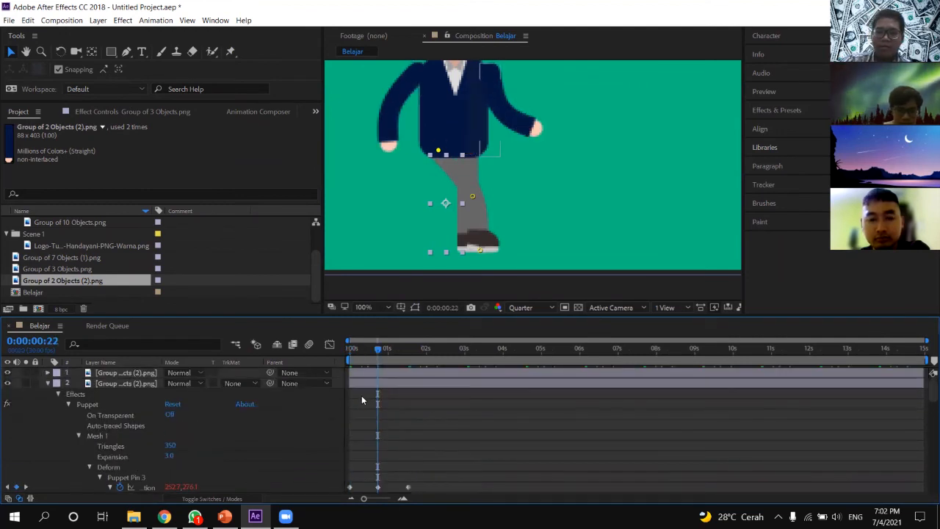
{"action": "scroll", "coordinate": [451, 428], "scroll_direction": "down", "scroll_amount": 5}
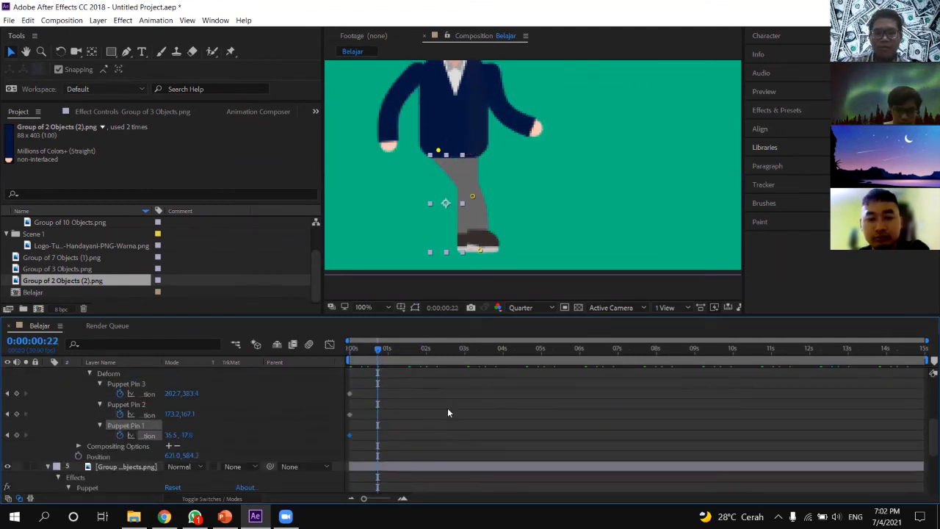
{"action": "left_click_drag", "start_coordinate": [474, 198], "coordinate": [415, 202]}
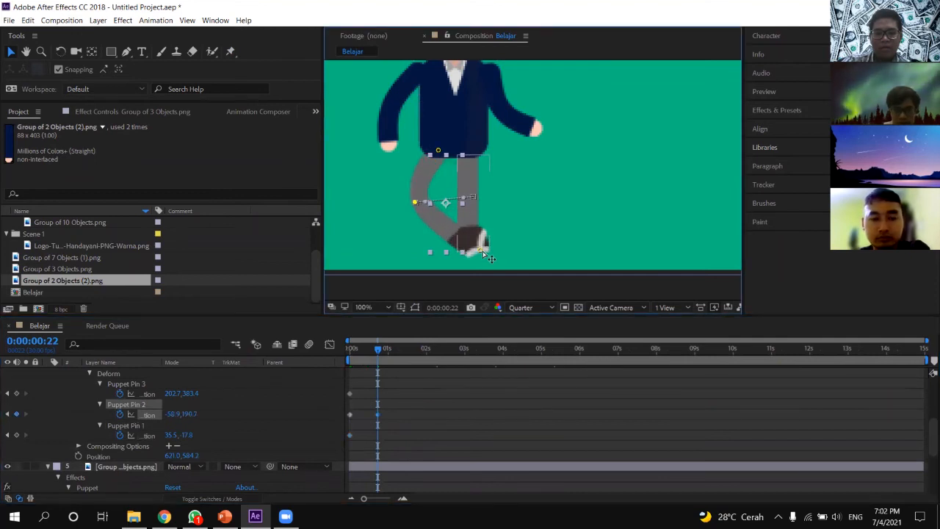
{"action": "left_click_drag", "start_coordinate": [484, 253], "coordinate": [379, 232]}
{"action": "left_click", "coordinate": [373, 372]}
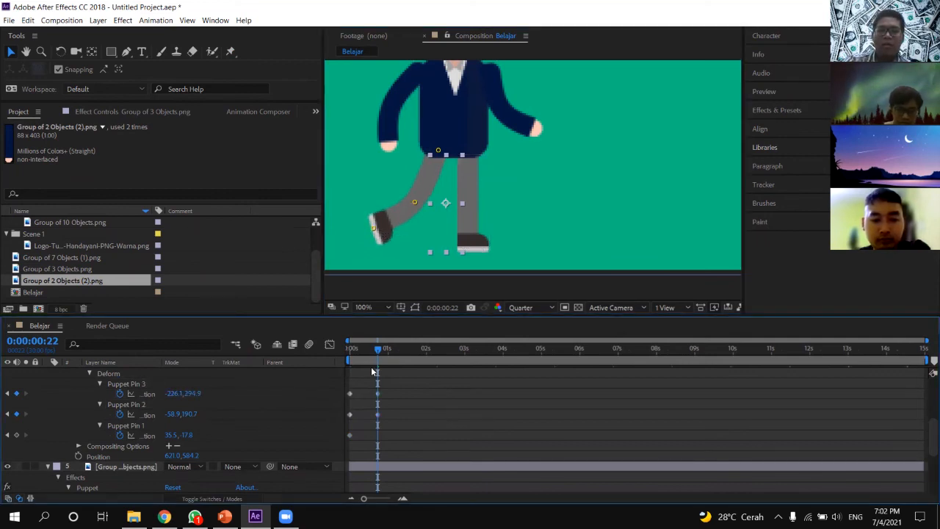
Copy the layer 4 leg's three starting pin keyframes to 0:00:01:16, in line with the arm's last keyframes.
{"action": "left_click_drag", "start_coordinate": [386, 349], "coordinate": [408, 349]}
{"action": "scroll", "coordinate": [423, 396], "scroll_direction": "up", "scroll_amount": 5}
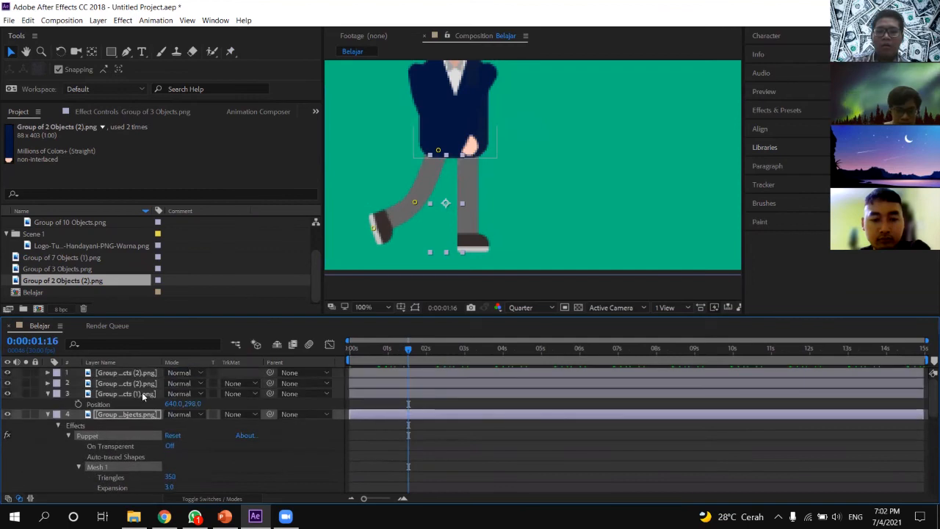
{"action": "left_click", "coordinate": [48, 393]}
{"action": "left_click", "coordinate": [48, 393]}
{"action": "scroll", "coordinate": [271, 421], "scroll_direction": "down", "scroll_amount": 1}
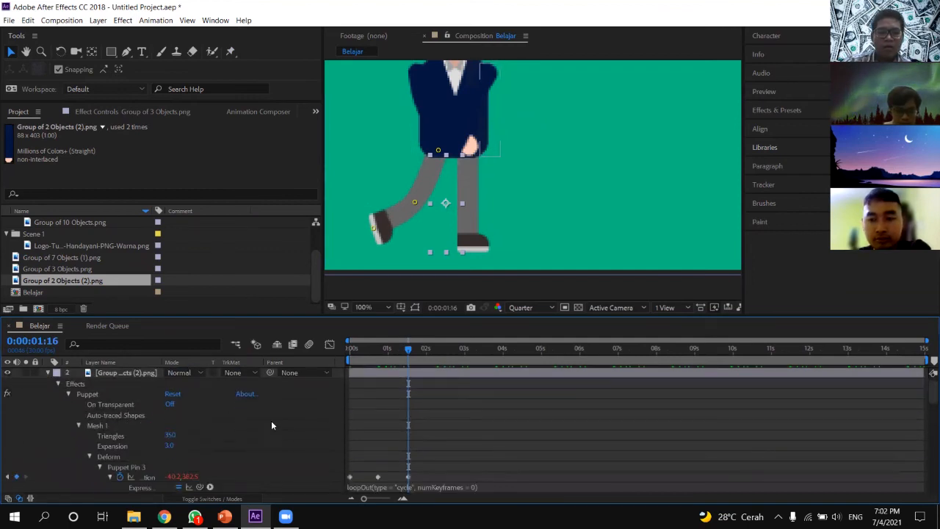
{"action": "scroll", "coordinate": [346, 410], "scroll_direction": "down", "scroll_amount": 1}
{"action": "left_click", "coordinate": [397, 349]}
{"action": "left_click_drag", "start_coordinate": [398, 349], "coordinate": [409, 349]}
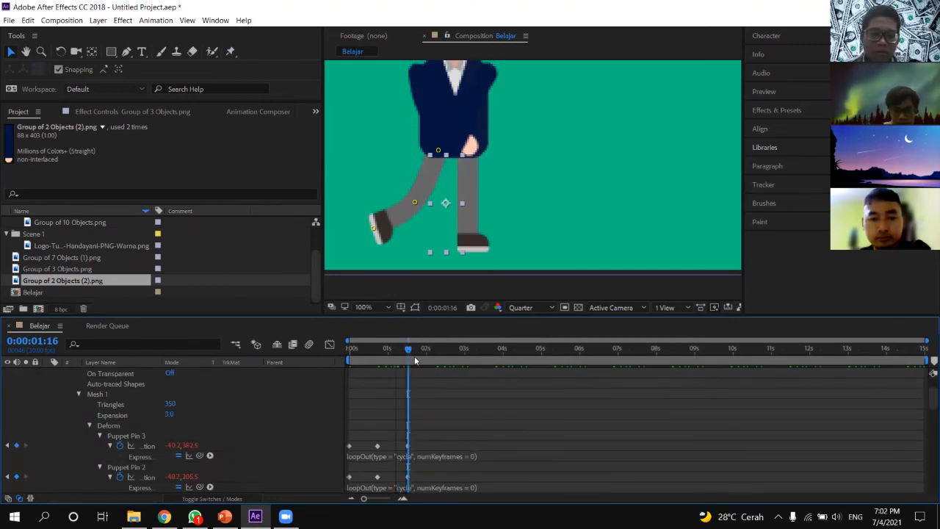
{"action": "scroll", "coordinate": [450, 410], "scroll_direction": "down", "scroll_amount": 2}
{"action": "scroll", "coordinate": [444, 411], "scroll_direction": "up", "scroll_amount": 3}
{"action": "scroll", "coordinate": [445, 411], "scroll_direction": "down", "scroll_amount": 4}
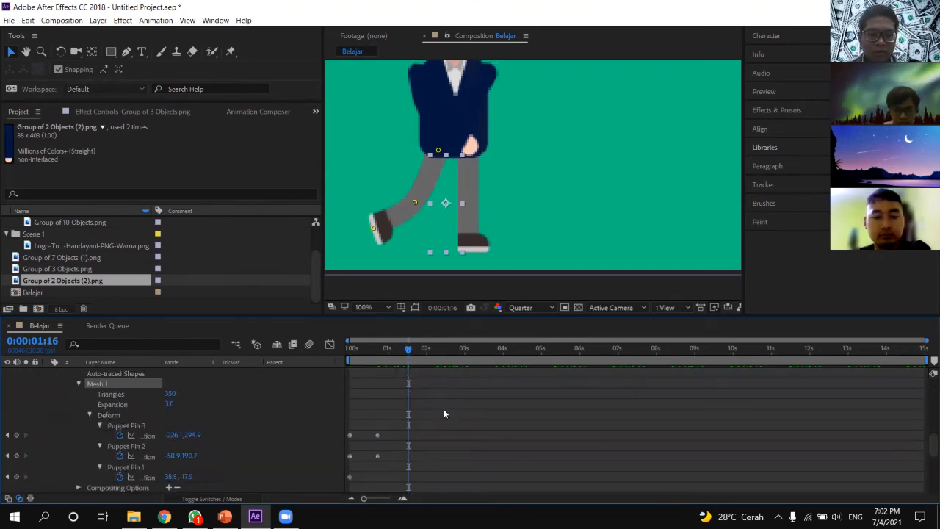
{"action": "scroll", "coordinate": [397, 434], "scroll_direction": "up", "scroll_amount": 1}
{"action": "left_click_drag", "start_coordinate": [371, 451], "coordinate": [338, 394]}
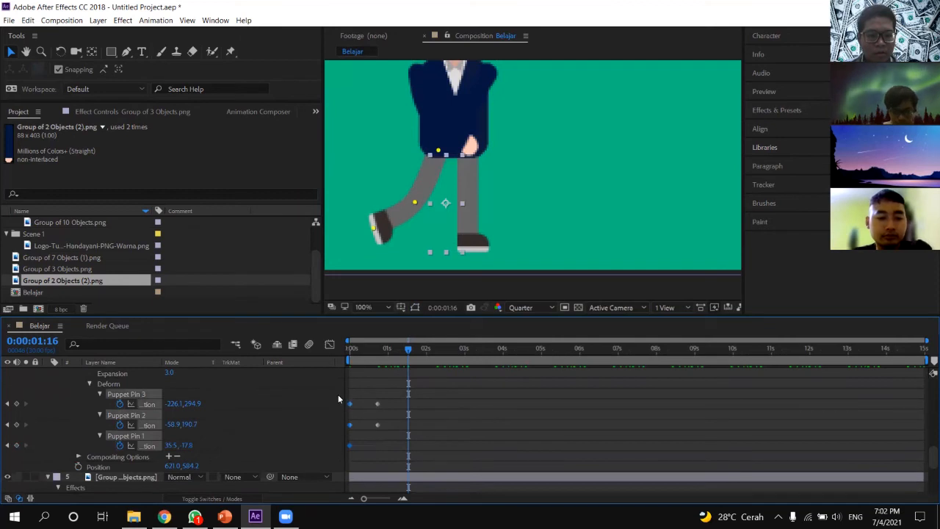
{"action": "key", "text": "ctrl+c"}
{"action": "key", "text": "ctrl+v"}
Preview the layer 4 leg's swing together with the arms from the start of the timeline.
{"action": "left_click_drag", "start_coordinate": [406, 353], "coordinate": [335, 361]}
{"action": "key", "text": "space"}
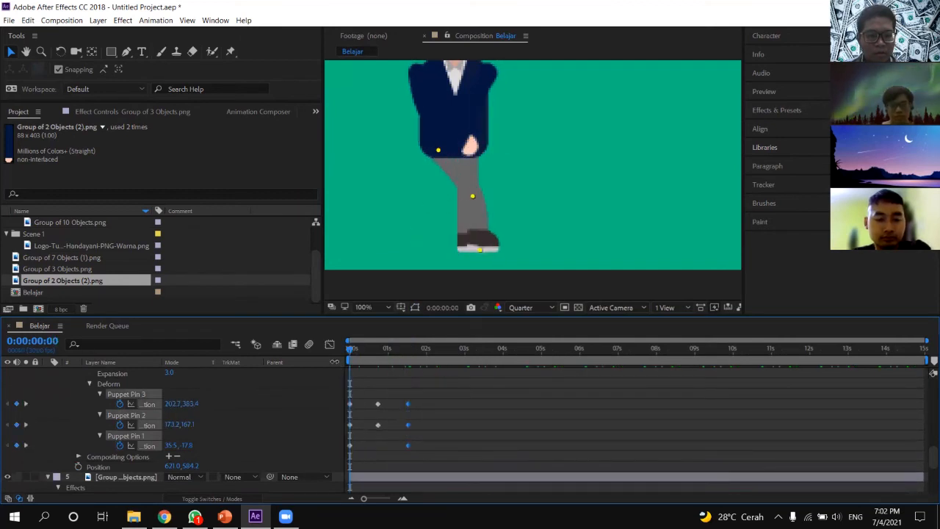
{"action": "left_click", "coordinate": [482, 427]}
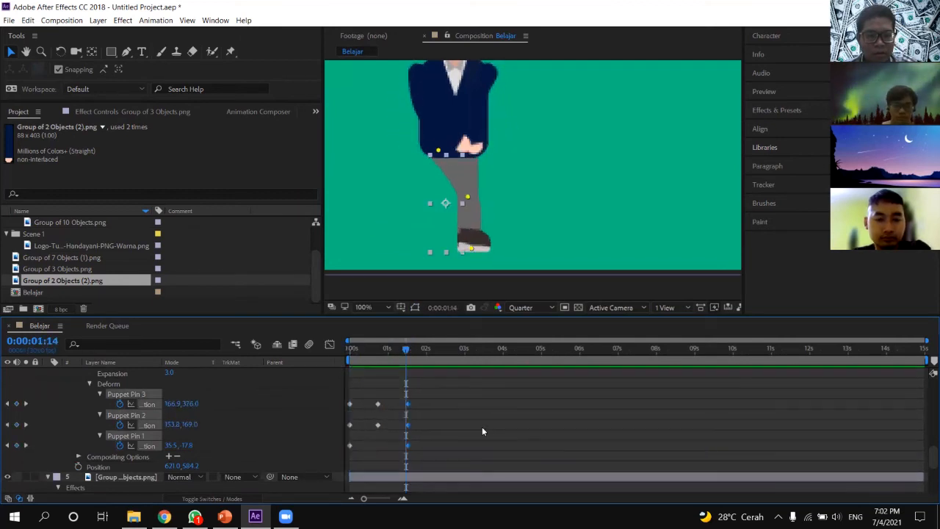
{"action": "left_click_drag", "start_coordinate": [407, 352], "coordinate": [410, 349]}
{"action": "key", "text": "space"}
Add the expression loopOut(type = "cycle", numKeyframes = 0) to the position of Puppet Pin 3 on the layer 4 leg.
{"action": "left_click", "coordinate": [120, 404], "text": "alt"}
{"action": "left_click", "coordinate": [216, 414]}
{"action": "left_click", "coordinate": [211, 413]}
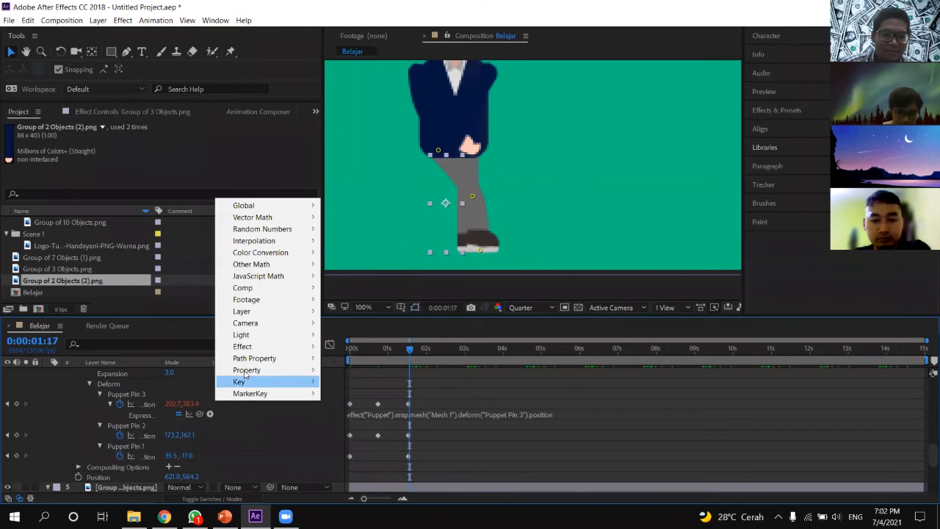
{"action": "mouse_move", "coordinate": [250, 369]}
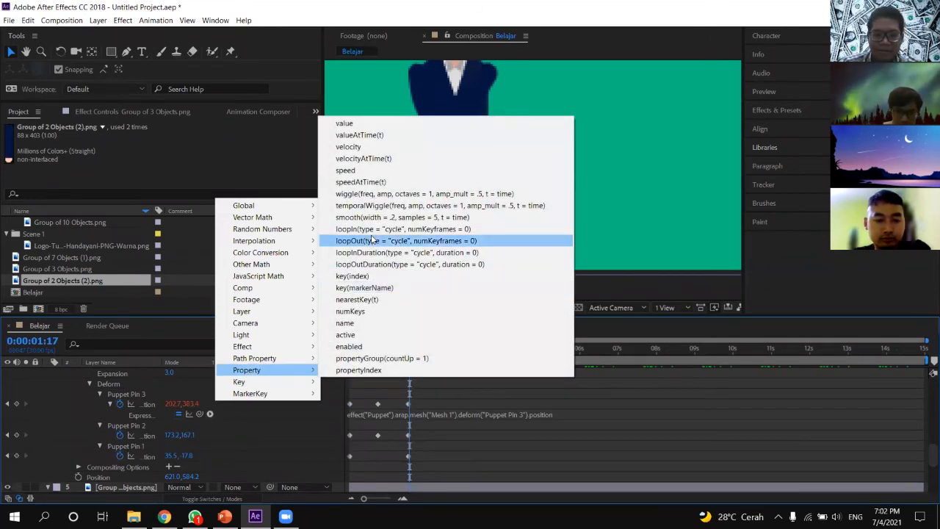
{"action": "left_click", "coordinate": [371, 241]}
Apply the same loopOut cycle expression to the positions of Puppet Pin 2 and Puppet Pin 1 on the layer 4 leg, and preview the loop.
{"action": "left_click", "coordinate": [120, 434], "text": "alt"}
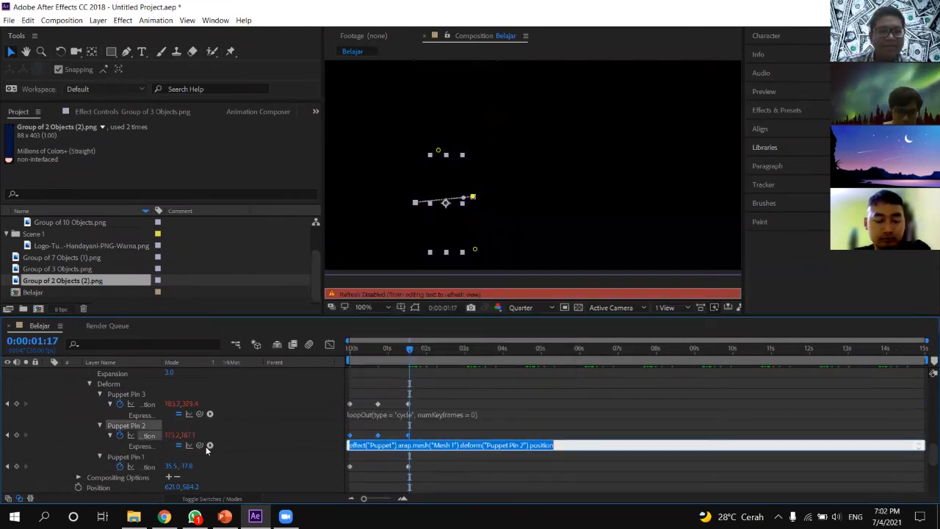
{"action": "left_click", "coordinate": [210, 445]}
{"action": "mouse_move", "coordinate": [293, 401]}
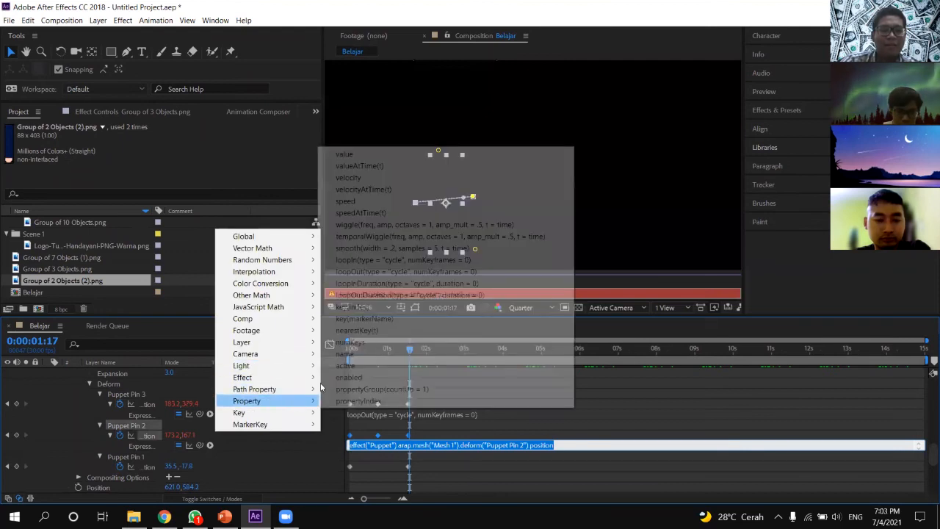
{"action": "left_click", "coordinate": [383, 277]}
{"action": "left_click", "coordinate": [120, 466], "text": "alt"}
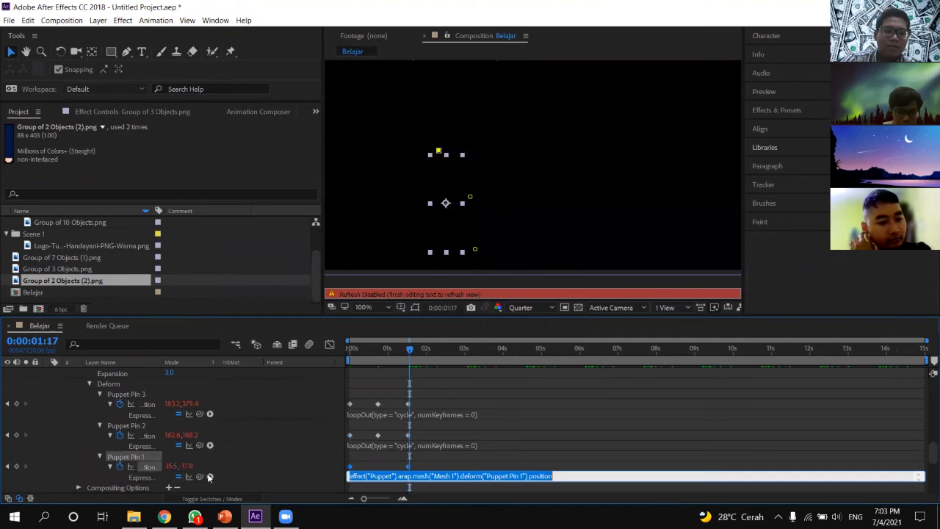
{"action": "left_click", "coordinate": [210, 477]}
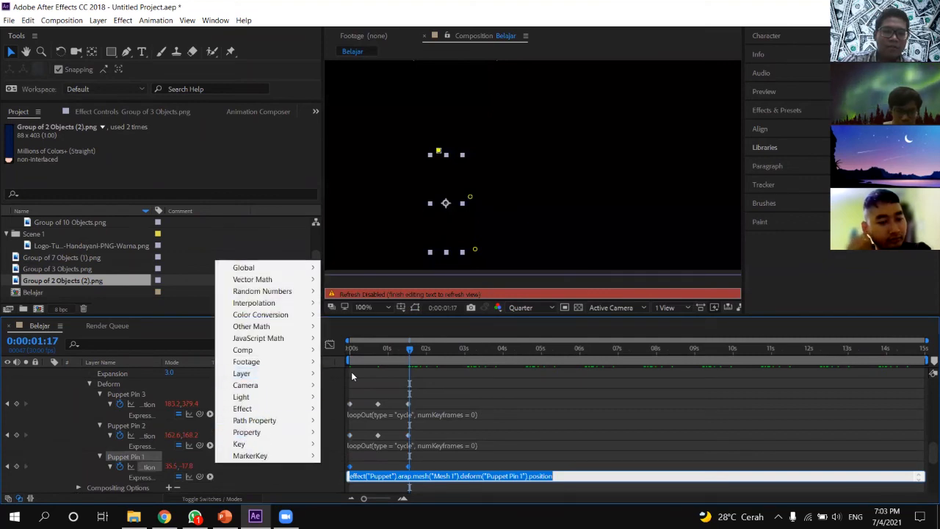
{"action": "mouse_move", "coordinate": [266, 432]}
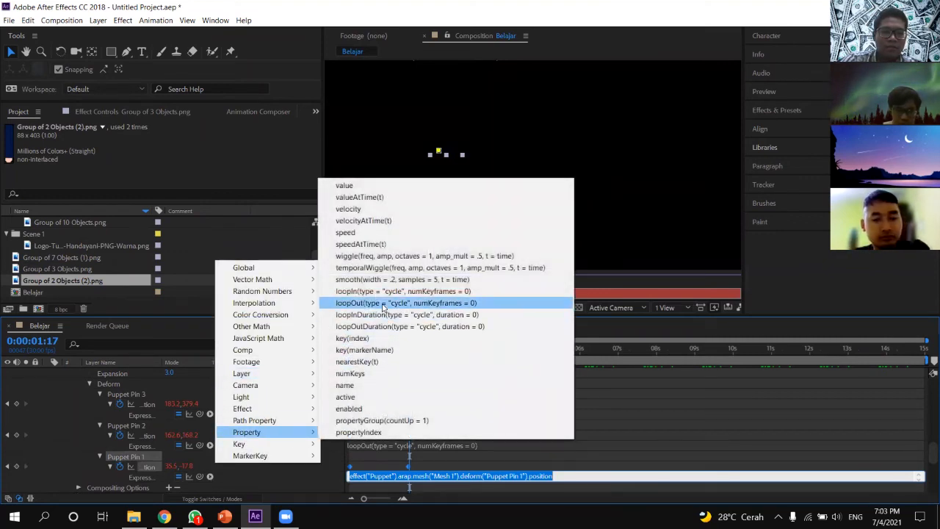
{"action": "left_click", "coordinate": [389, 302]}
{"action": "key", "text": "space"}
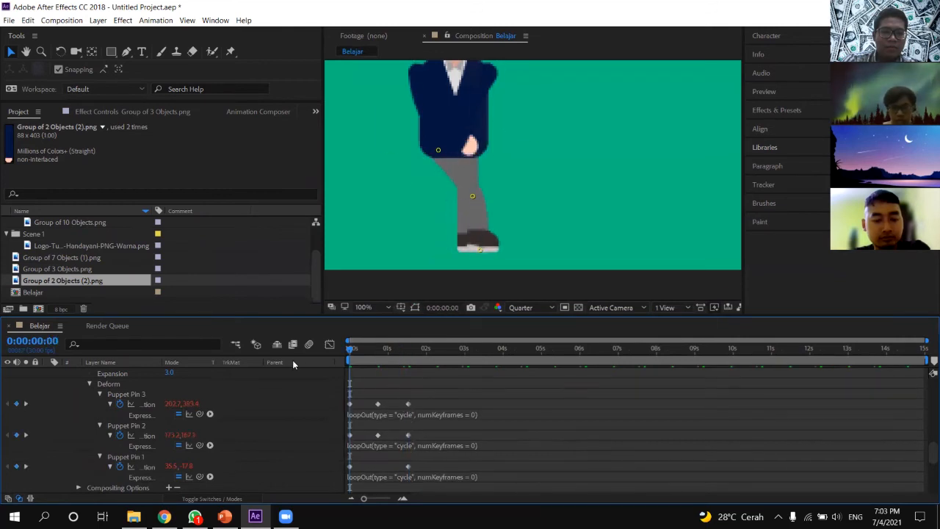
{"action": "key", "text": "space"}
Select the layer 5 leg and expand its Puppet mesh down to the position properties of its three pins.
{"action": "left_click", "coordinate": [471, 230]}
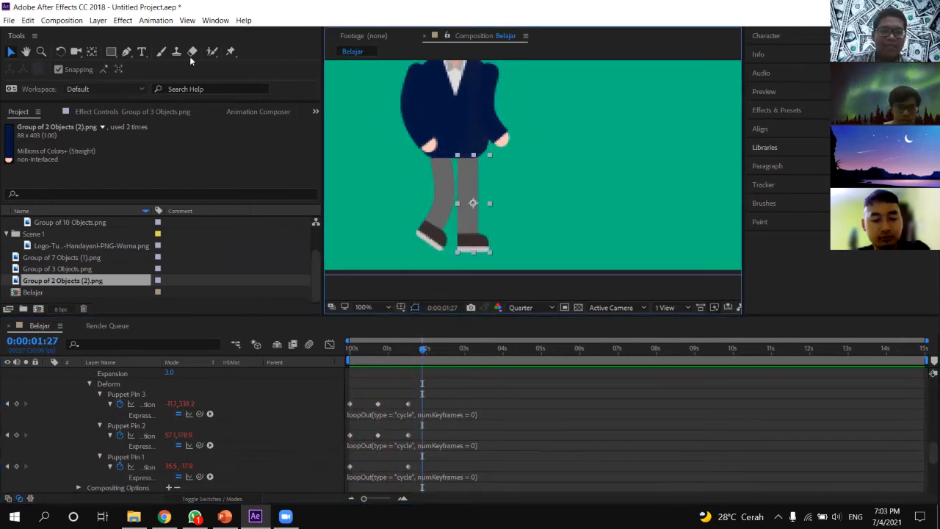
{"action": "left_click", "coordinate": [230, 52]}
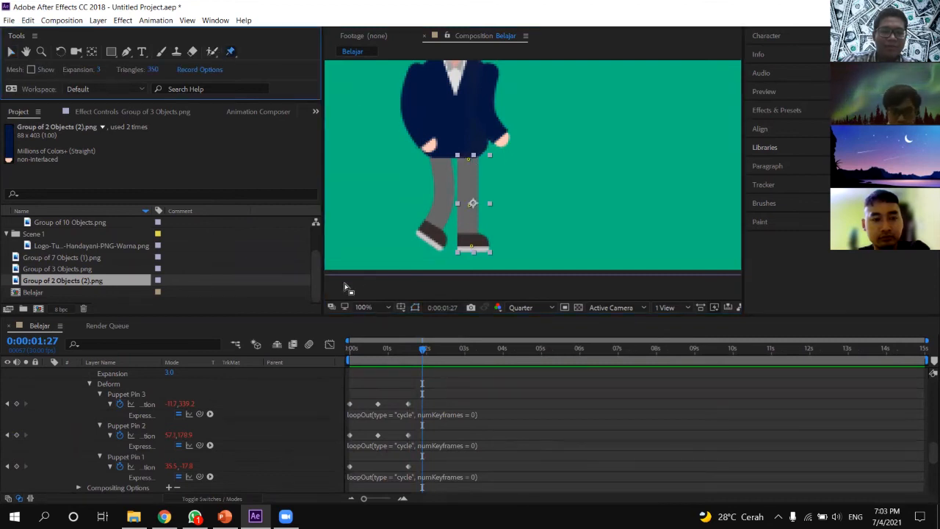
{"action": "left_click", "coordinate": [11, 52]}
{"action": "scroll", "coordinate": [236, 455], "scroll_direction": "down", "scroll_amount": 3}
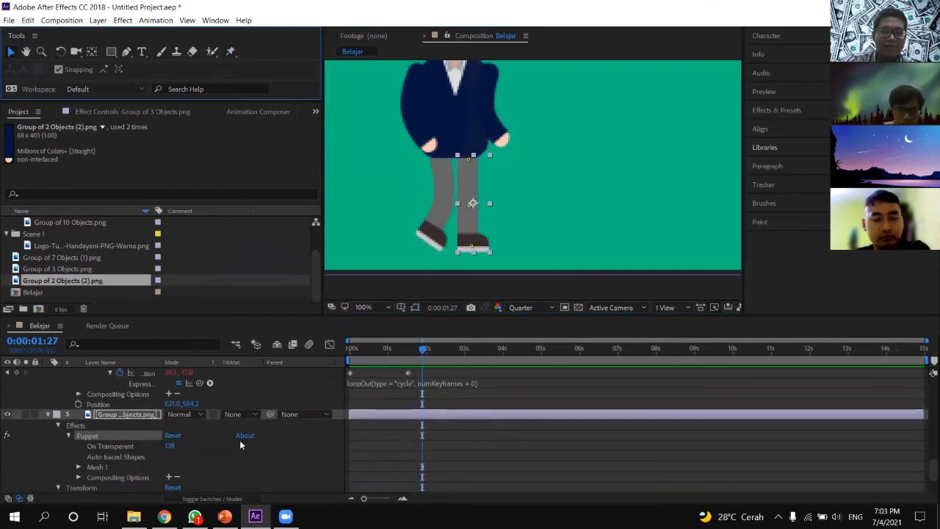
{"action": "scroll", "coordinate": [45, 417], "scroll_direction": "down", "scroll_amount": 2}
{"action": "left_click", "coordinate": [79, 405]}
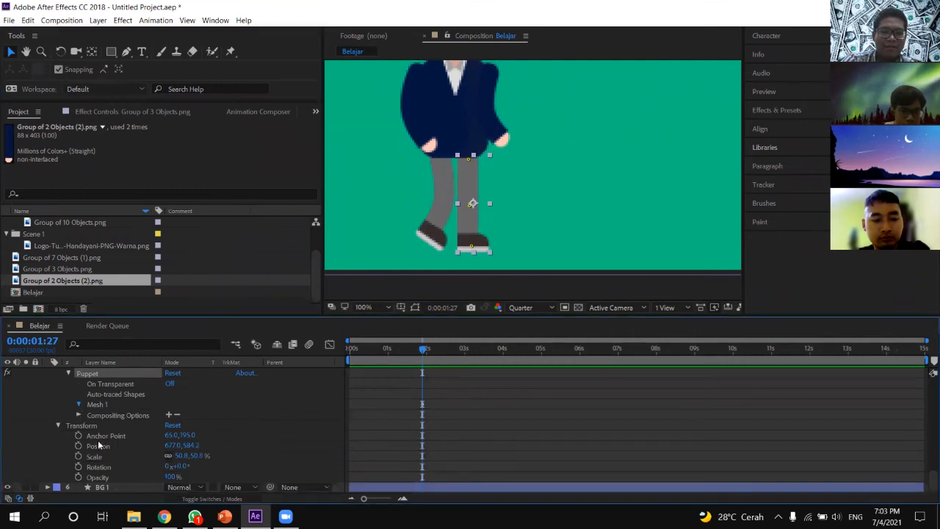
{"action": "left_click", "coordinate": [89, 436]}
{"action": "scroll", "coordinate": [92, 420], "scroll_direction": "down", "scroll_amount": 1}
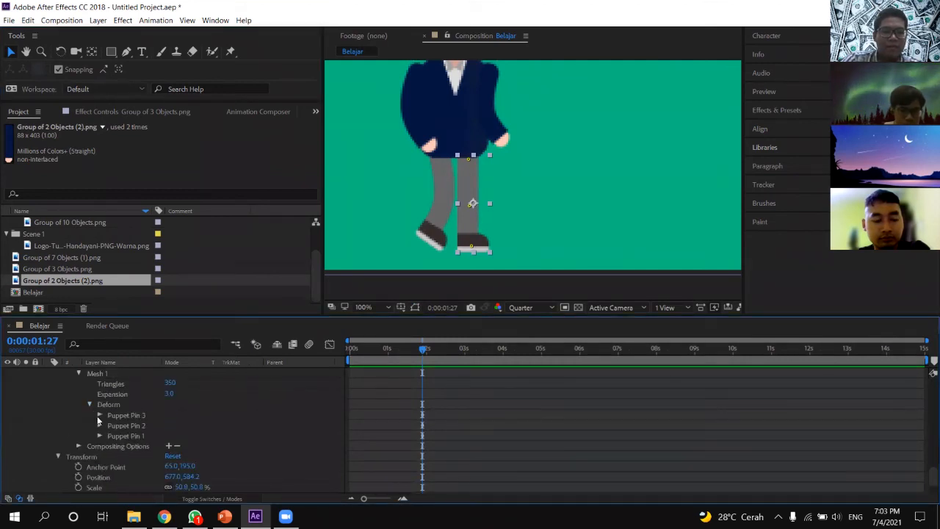
{"action": "left_click", "coordinate": [100, 415]}
{"action": "left_click", "coordinate": [99, 436]}
{"action": "left_click", "coordinate": [99, 457]}
Delete the three pin position keyframes at 0:00:01:27 on the layer 5 leg.
{"action": "left_click_drag", "start_coordinate": [445, 487], "coordinate": [403, 414]}
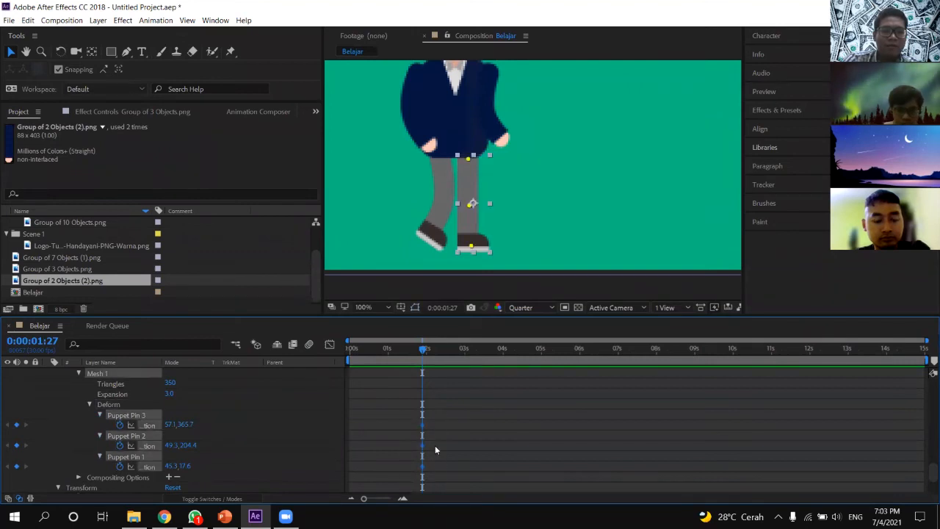
{"action": "key", "text": "Delete"}
{"action": "scroll", "coordinate": [435, 439], "scroll_direction": "up", "scroll_amount": 5}
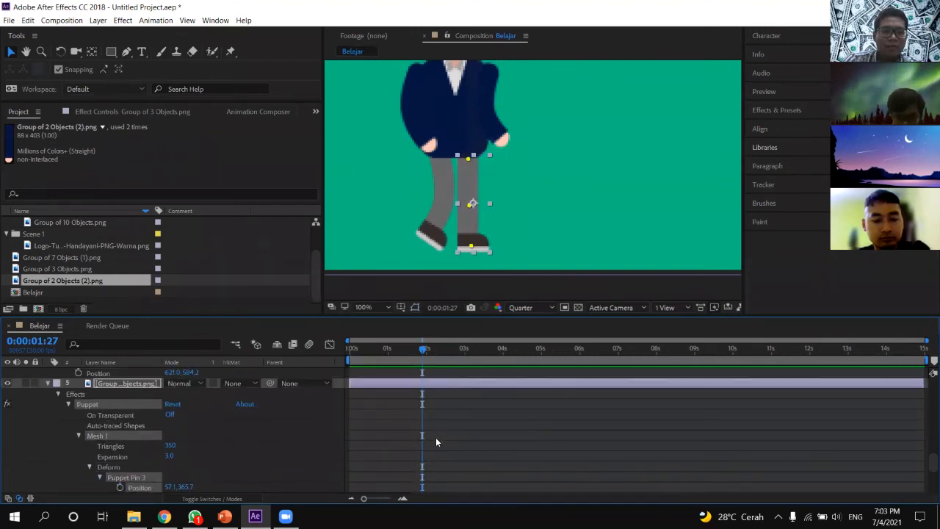
At 0:00:00:00, pose the layer 5 leg backward by moving its shoe and knee pins back and raising the hip pin slightly.
{"action": "left_click_drag", "start_coordinate": [379, 353], "coordinate": [350, 365]}
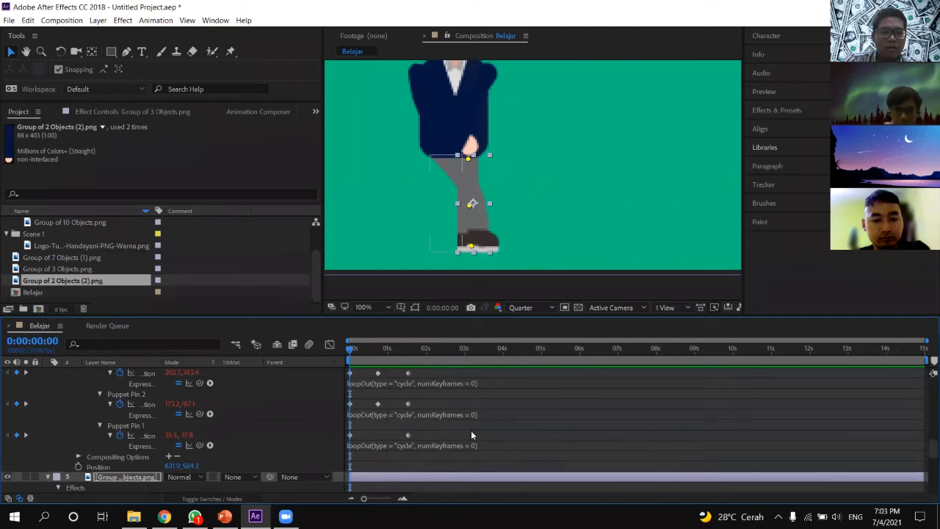
{"action": "scroll", "coordinate": [472, 432], "scroll_direction": "down", "scroll_amount": 2}
{"action": "scroll", "coordinate": [340, 433], "scroll_direction": "down", "scroll_amount": 1}
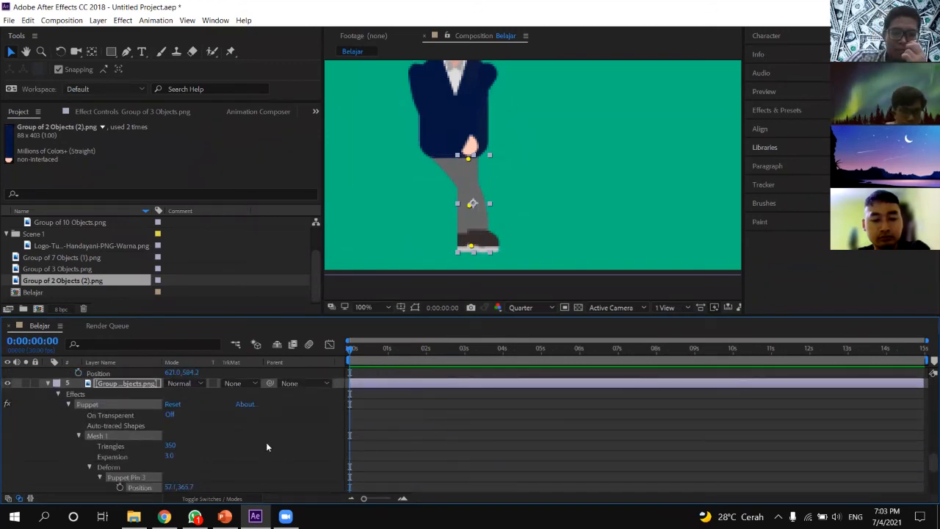
{"action": "left_click", "coordinate": [112, 385]}
{"action": "scroll", "coordinate": [114, 457], "scroll_direction": "down", "scroll_amount": 2}
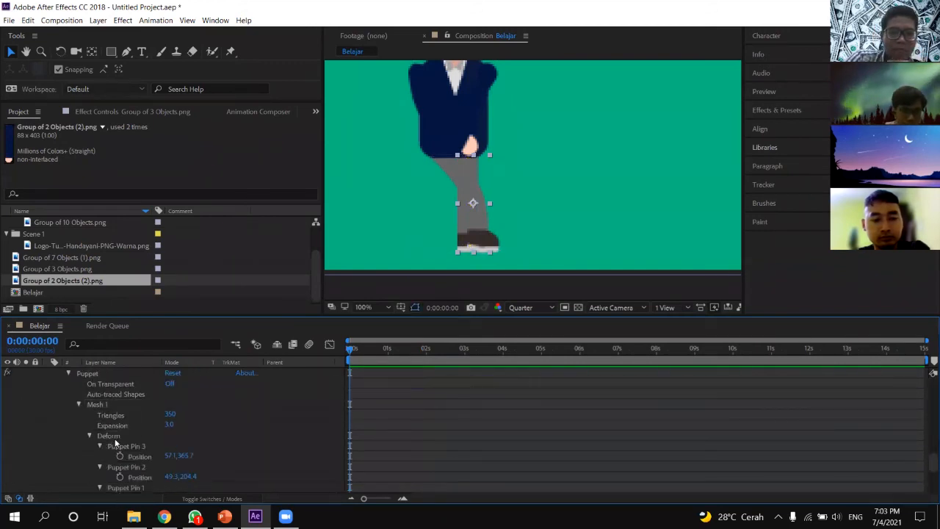
{"action": "left_click", "coordinate": [121, 414]}
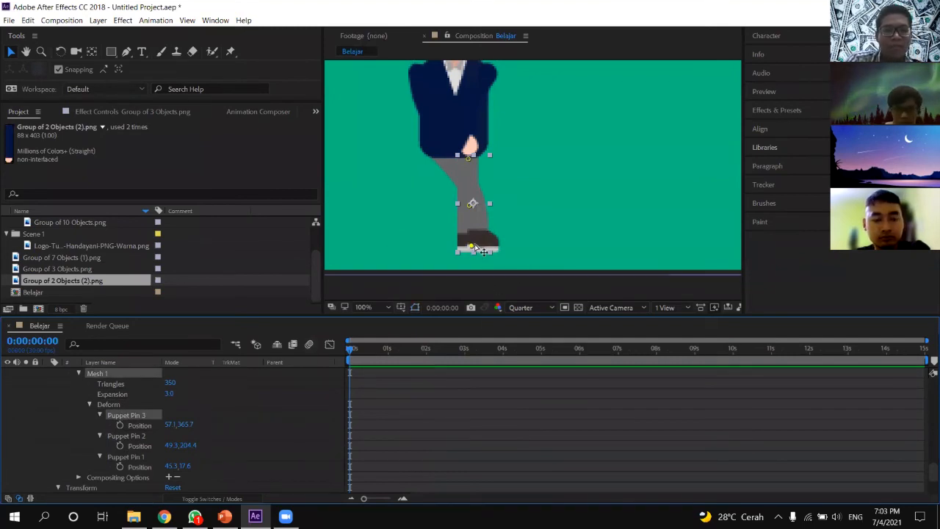
{"action": "left_click_drag", "start_coordinate": [471, 249], "coordinate": [396, 236]}
{"action": "left_click_drag", "start_coordinate": [472, 207], "coordinate": [446, 208]}
{"action": "left_click_drag", "start_coordinate": [474, 157], "coordinate": [473, 151]}
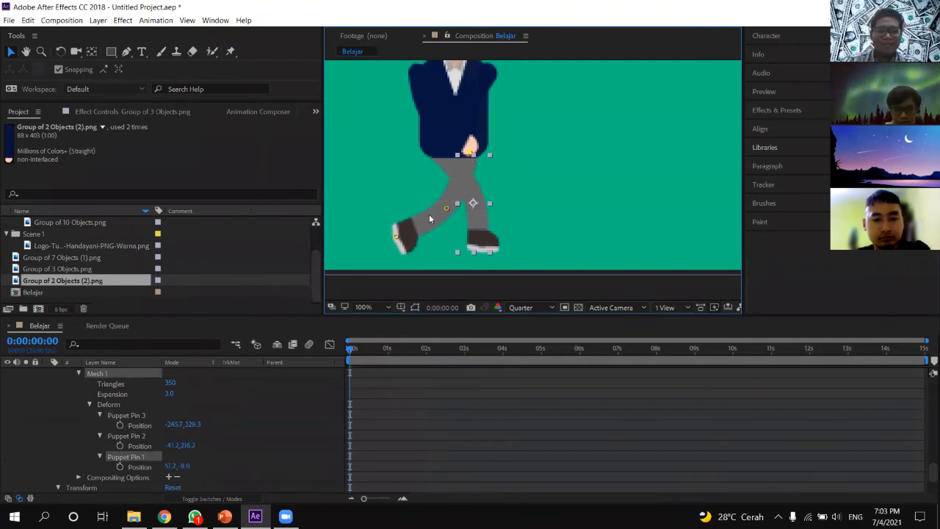
{"action": "left_click", "coordinate": [397, 223]}
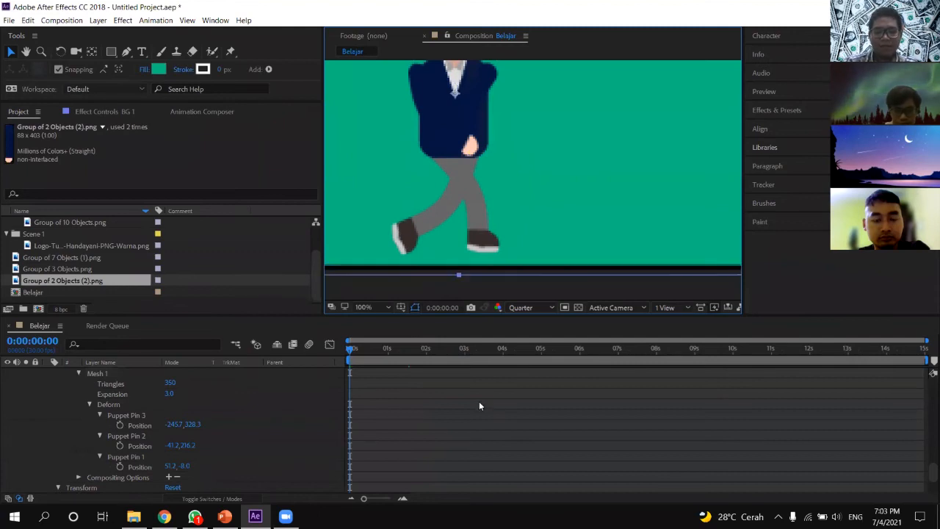
Start position keyframes for Puppet Pins 3, 2 and 1 of the layer 5 leg at 0:00:00:00.
{"action": "left_click", "coordinate": [329, 415]}
{"action": "left_click", "coordinate": [119, 425]}
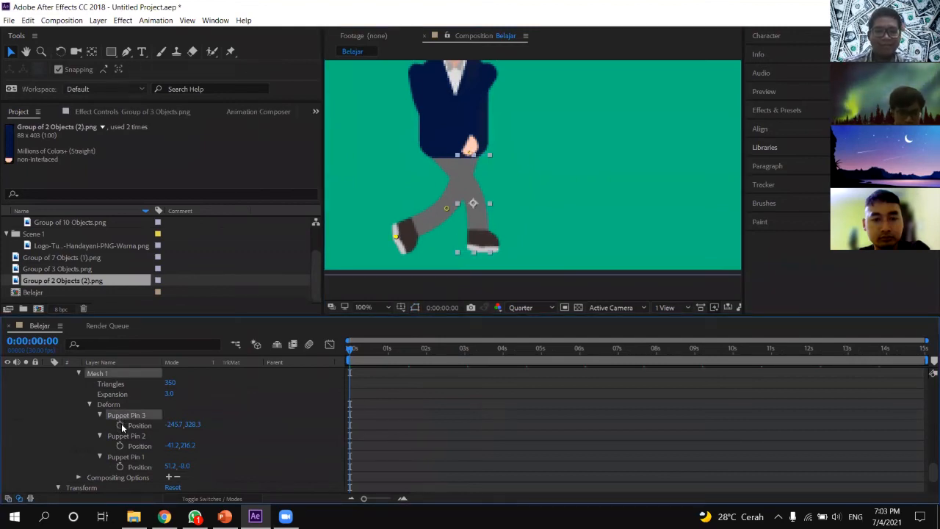
{"action": "left_click", "coordinate": [120, 445]}
{"action": "left_click", "coordinate": [120, 466]}
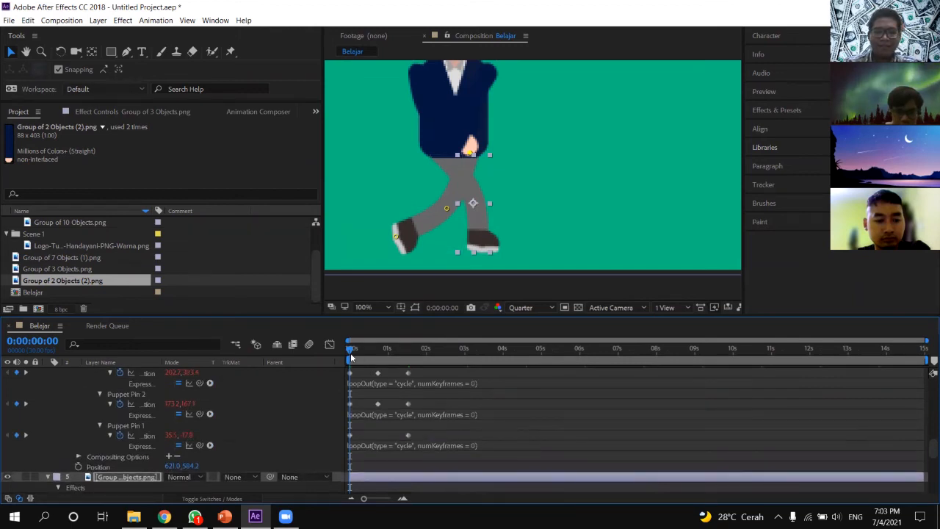
At 0:00:00:22, in line with the layer 4 leg's middle keyframes, swing the layer 5 leg forward by moving its knee and shoe pins.
{"action": "left_click_drag", "start_coordinate": [351, 352], "coordinate": [377, 358]}
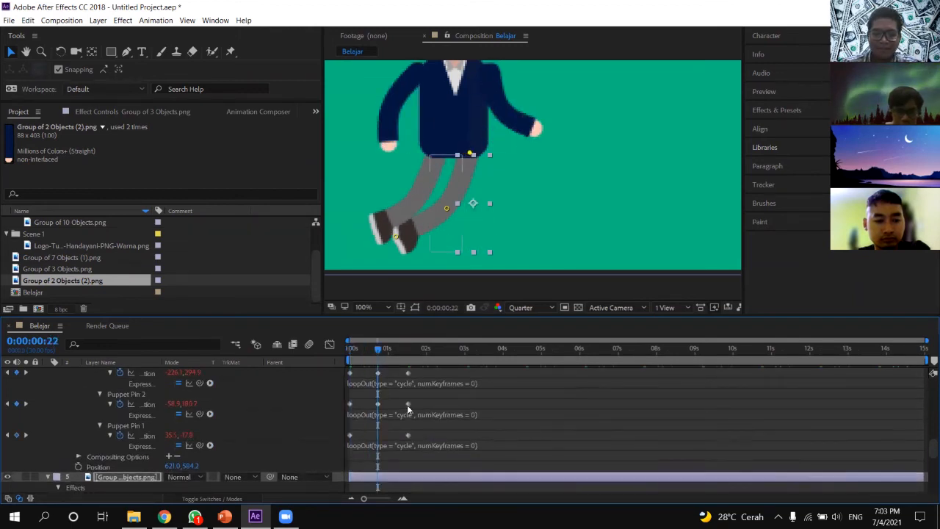
{"action": "scroll", "coordinate": [407, 405], "scroll_direction": "down", "scroll_amount": 5}
{"action": "scroll", "coordinate": [409, 410], "scroll_direction": "down", "scroll_amount": 2}
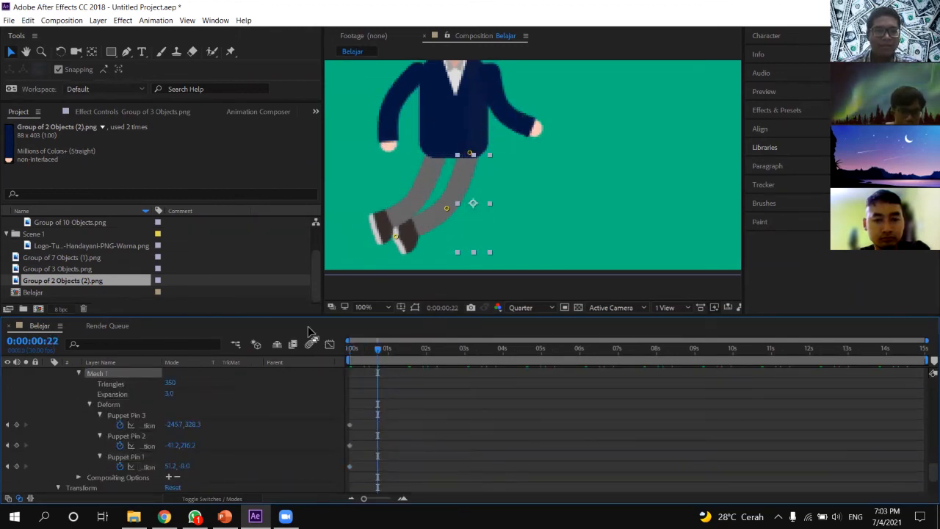
{"action": "left_click_drag", "start_coordinate": [447, 209], "coordinate": [494, 204]}
{"action": "key", "text": "ctrl+z"}
{"action": "scroll", "coordinate": [122, 417], "scroll_direction": "up", "scroll_amount": 3}
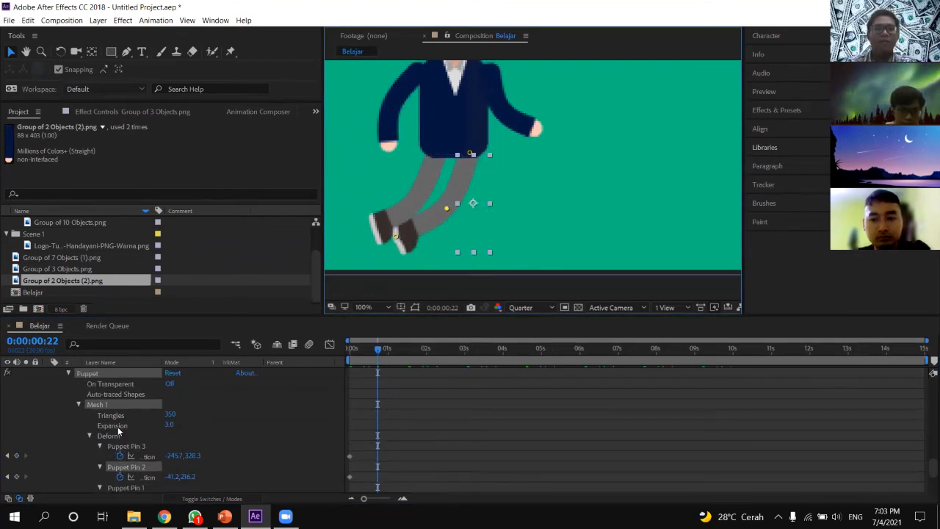
{"action": "left_click", "coordinate": [105, 415]}
{"action": "scroll", "coordinate": [154, 412], "scroll_direction": "down", "scroll_amount": 4}
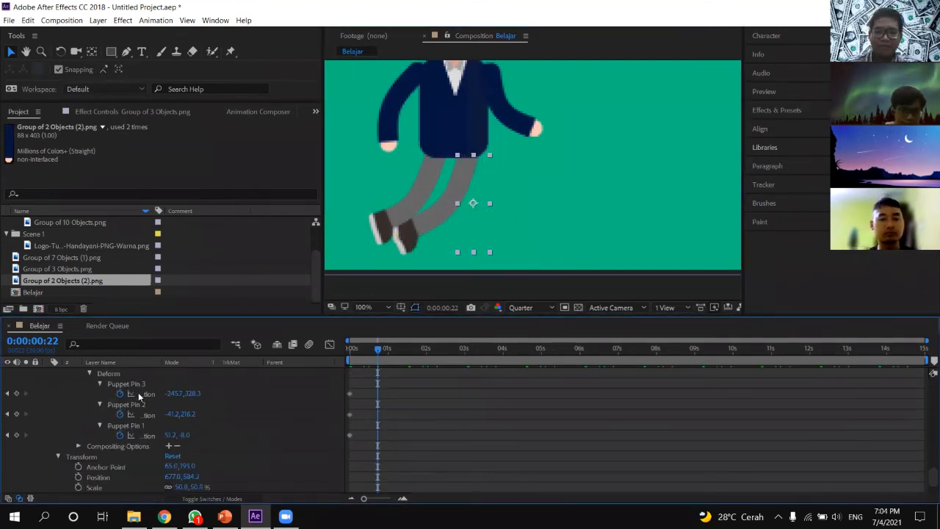
{"action": "left_click", "coordinate": [130, 386]}
{"action": "left_click_drag", "start_coordinate": [447, 209], "coordinate": [504, 206]}
{"action": "left_click_drag", "start_coordinate": [397, 237], "coordinate": [504, 237]}
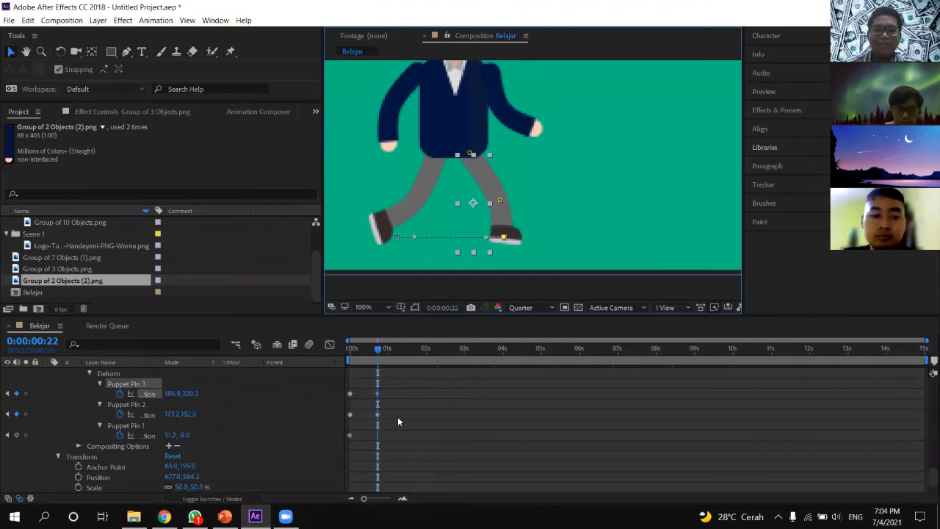
Copy the layer 5 leg's three starting pin keyframes to the time of the layer 4 leg's last keyframes.
{"action": "left_click_drag", "start_coordinate": [367, 437], "coordinate": [334, 386]}
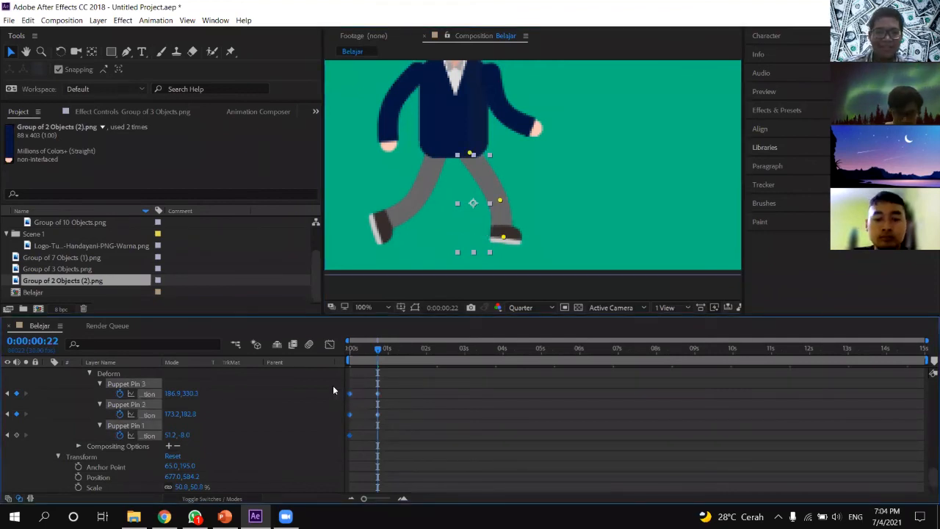
{"action": "left_click", "coordinate": [387, 349]}
{"action": "key", "text": "ctrl+v"}
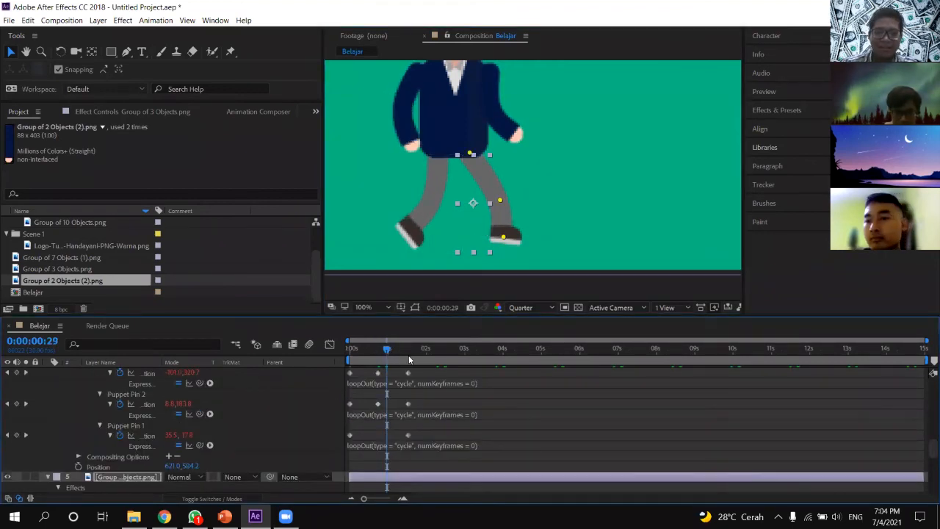
{"action": "left_click", "coordinate": [408, 349]}
{"action": "scroll", "coordinate": [436, 405], "scroll_direction": "down", "scroll_amount": 3}
Preview both legs walking together with the arms, viewing the whole character at 50% zoom.
{"action": "key", "text": "space"}
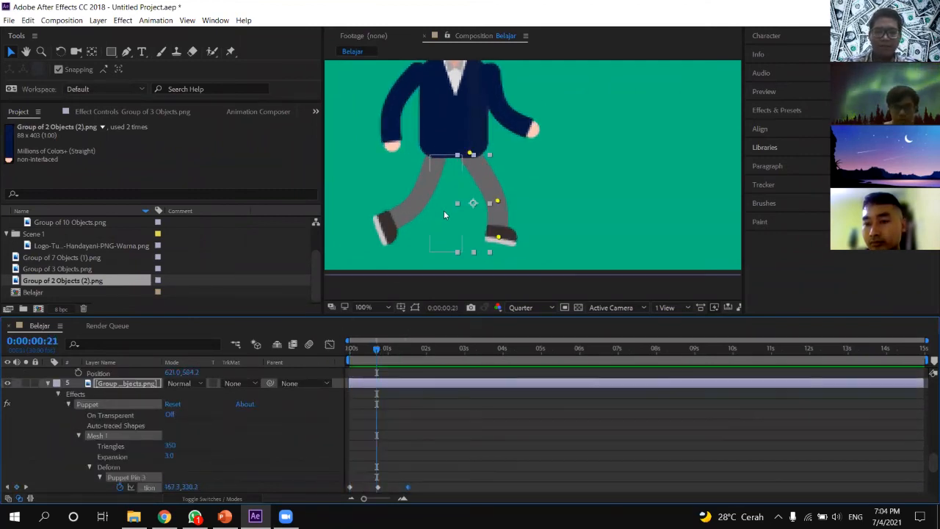
{"action": "scroll", "coordinate": [443, 210], "scroll_direction": "down", "scroll_amount": 2}
{"action": "left_click", "coordinate": [403, 351]}
Add the expression loopOut(type = "cycle", numKeyframes = 0) to Puppet Pin 3's position on the layer 5 leg.
{"action": "scroll", "coordinate": [433, 425], "scroll_direction": "down", "scroll_amount": 3}
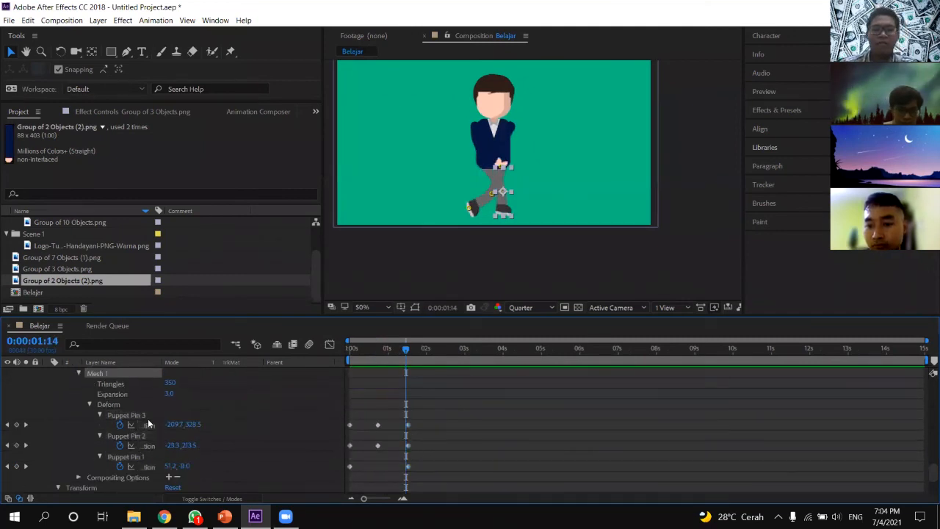
{"action": "left_click", "coordinate": [122, 425], "text": "alt"}
{"action": "left_click", "coordinate": [209, 435]}
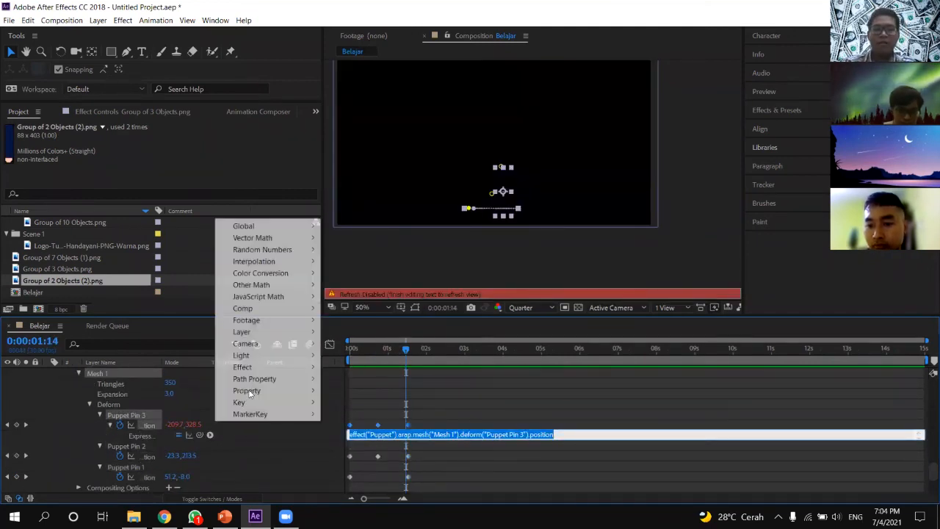
{"action": "mouse_move", "coordinate": [258, 391]}
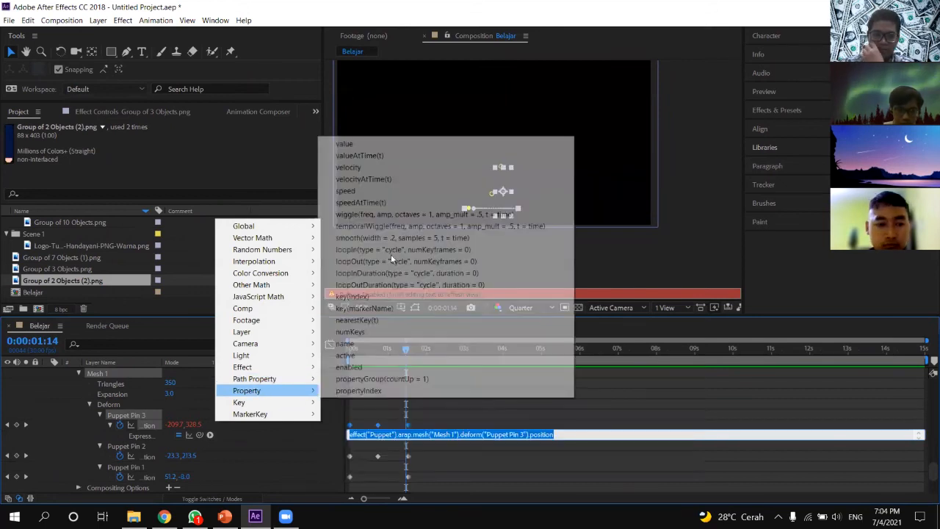
{"action": "left_click", "coordinate": [392, 252]}
Loop Puppet Pin 2's position on the layer 5 leg with loopOut(type = "cycle", numKeyframes = 0).
{"action": "left_click", "coordinate": [120, 456], "text": "alt"}
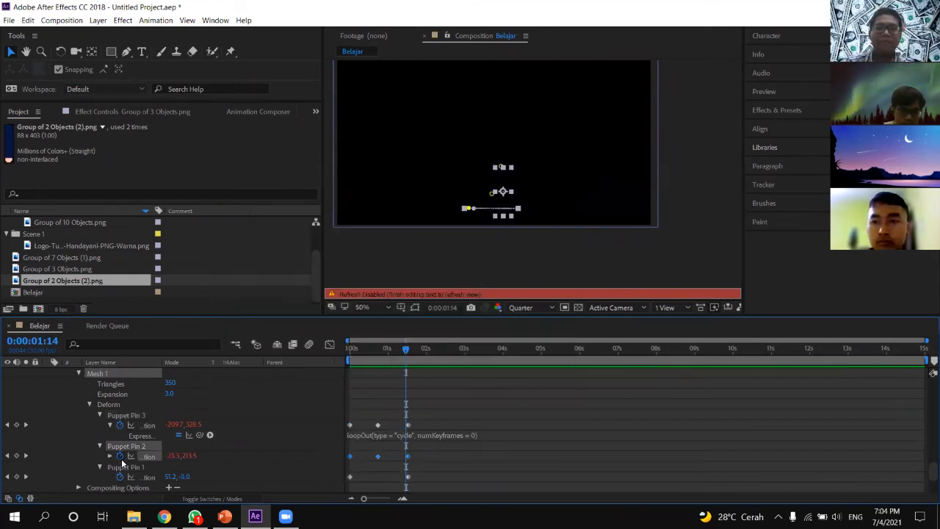
{"action": "left_click", "coordinate": [209, 466]}
{"action": "mouse_move", "coordinate": [267, 430]}
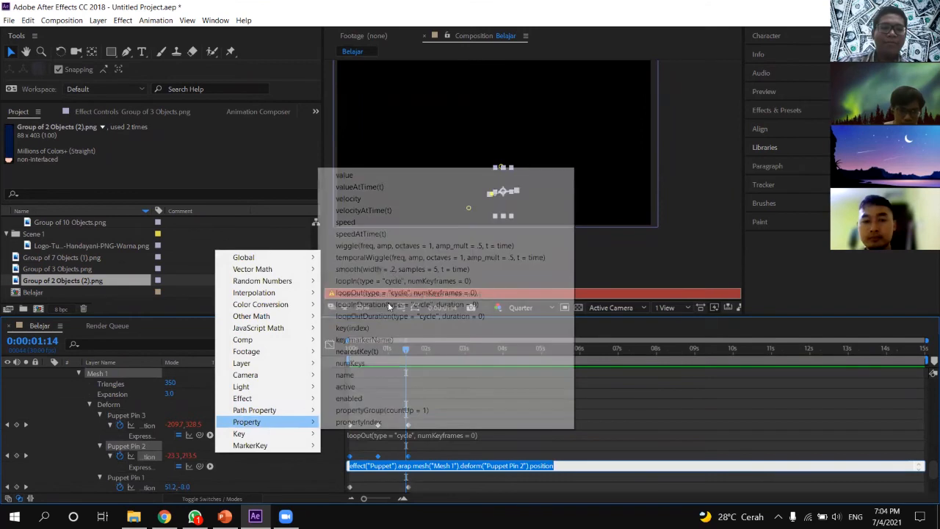
{"action": "left_click", "coordinate": [390, 303]}
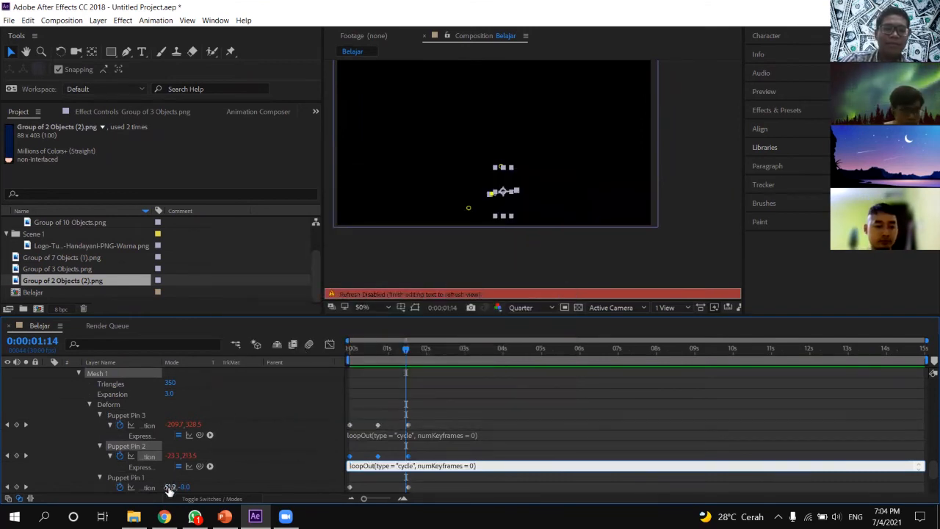
Give Puppet Pin 1's position on the layer 5 leg the same loopOut "cycle" expression and commit it.
{"action": "scroll", "coordinate": [153, 453], "scroll_direction": "down", "scroll_amount": 1}
{"action": "left_click", "coordinate": [120, 456], "text": "alt"}
{"action": "left_click", "coordinate": [209, 466]}
{"action": "mouse_move", "coordinate": [267, 422]}
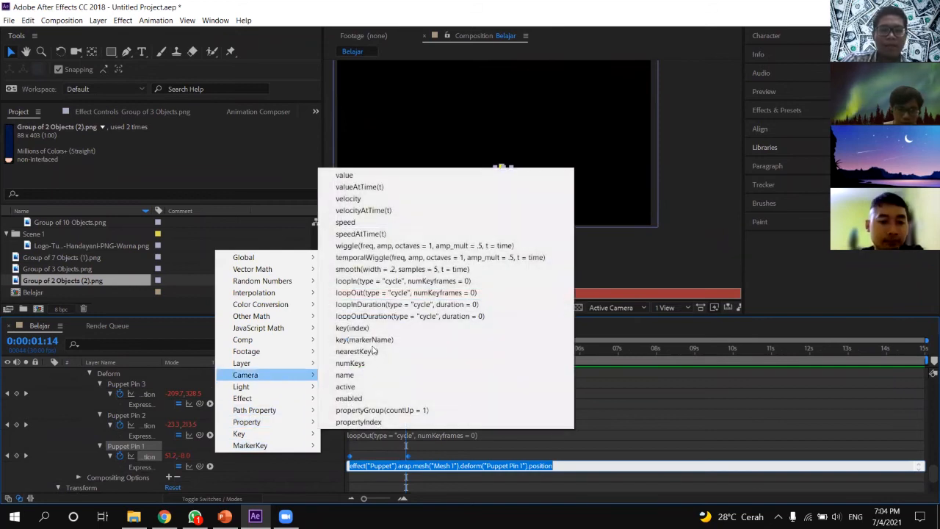
{"action": "left_click", "coordinate": [393, 293]}
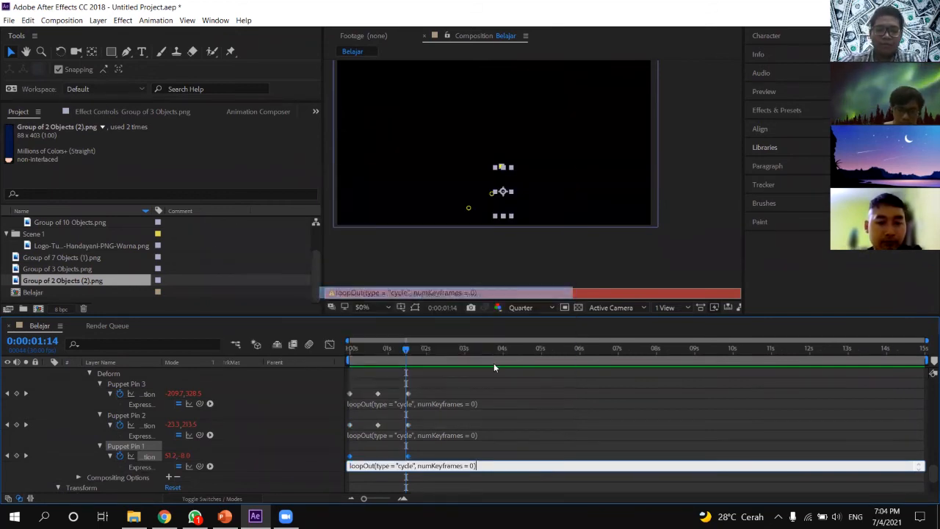
{"action": "left_click", "coordinate": [547, 419]}
Collapse the expanded properties of the arm and leg layers so only the layer names are listed.
{"action": "scroll", "coordinate": [508, 400], "scroll_direction": "down", "scroll_amount": 5}
{"action": "scroll", "coordinate": [316, 400], "scroll_direction": "down", "scroll_amount": 6}
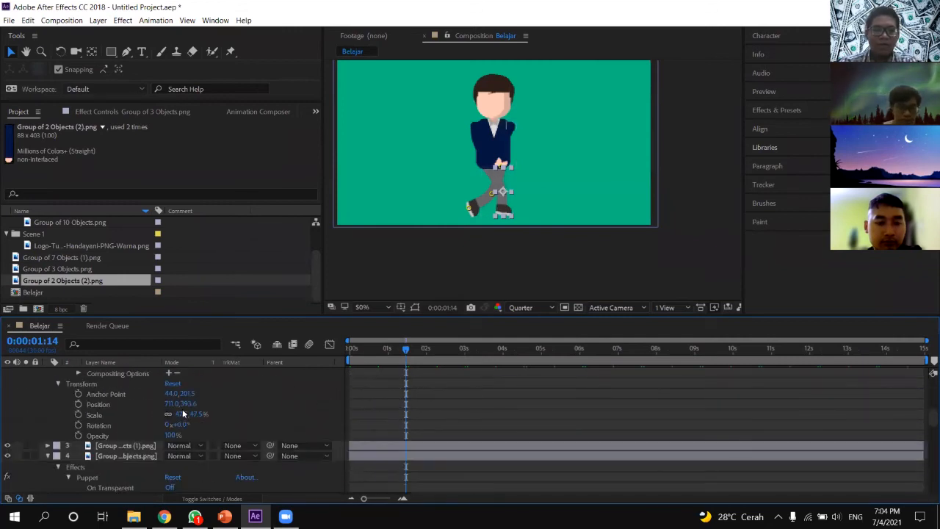
{"action": "scroll", "coordinate": [110, 405], "scroll_direction": "up", "scroll_amount": 6}
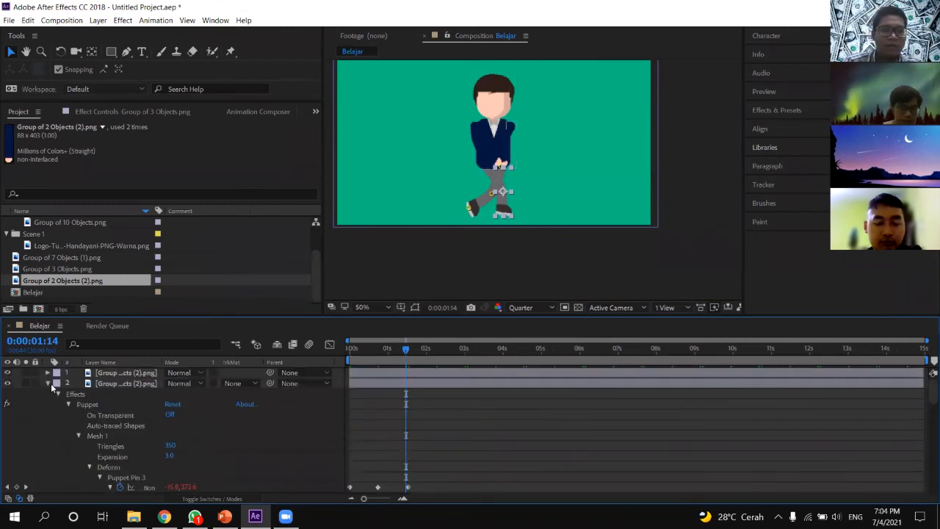
{"action": "left_click", "coordinate": [47, 383]}
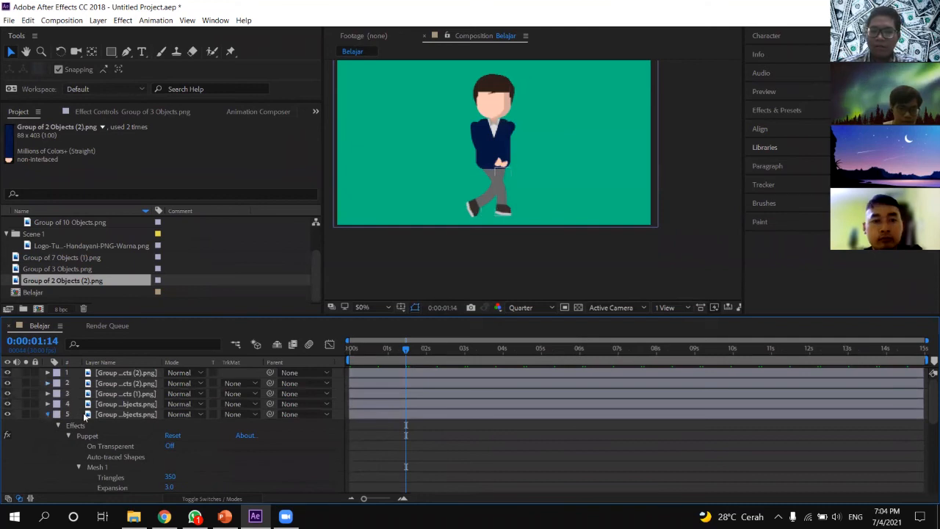
{"action": "left_click", "coordinate": [47, 415]}
Preview the complete looping walk cycle from the start of the composition.
{"action": "key", "text": "Home"}
{"action": "key", "text": "space"}
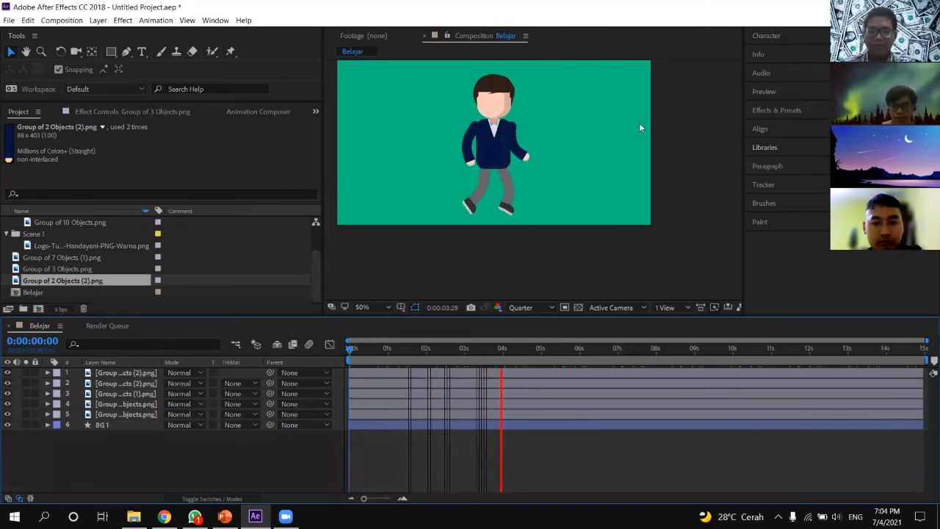
{"action": "key", "text": "space"}
{"action": "left_click_drag", "start_coordinate": [588, 349], "coordinate": [277, 368]}
{"action": "key", "text": "space"}
{"action": "key", "text": "space"}
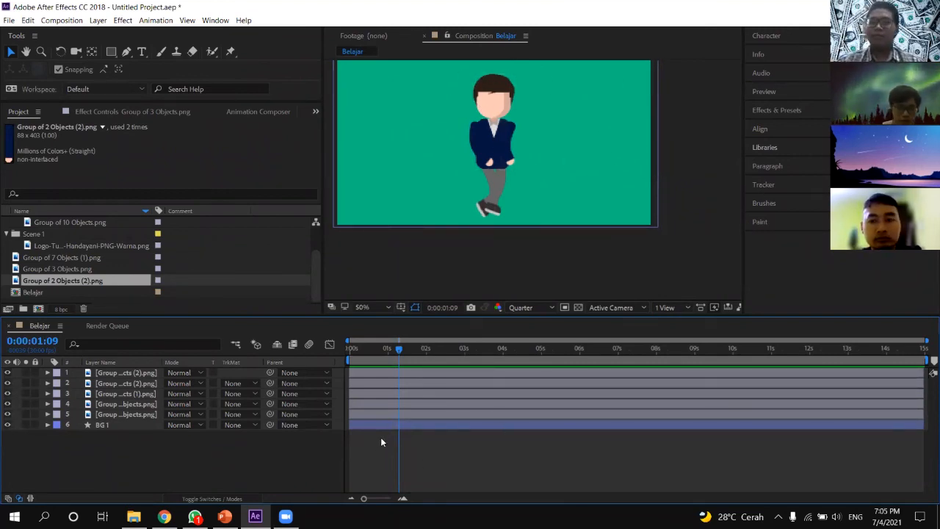
Pre-compose the five character layers, leaving out BG 1, into a new composition named Manusia with all attributes moved.
{"action": "left_click", "coordinate": [410, 415]}
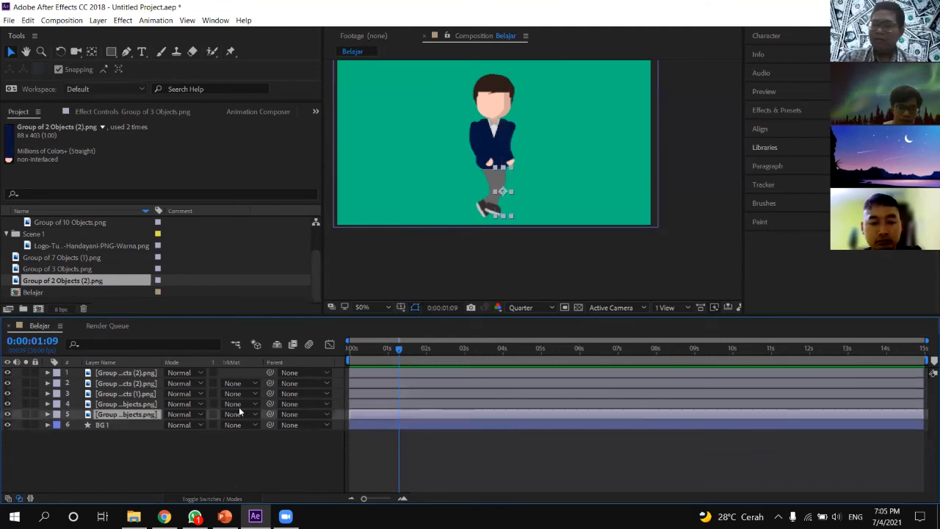
{"action": "left_click", "coordinate": [394, 373], "text": "shift"}
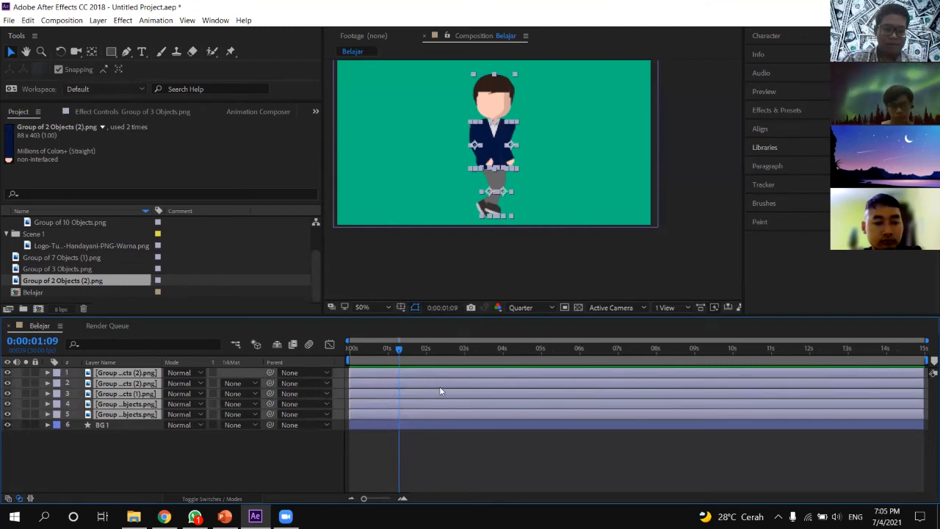
{"action": "right_click", "coordinate": [451, 371]}
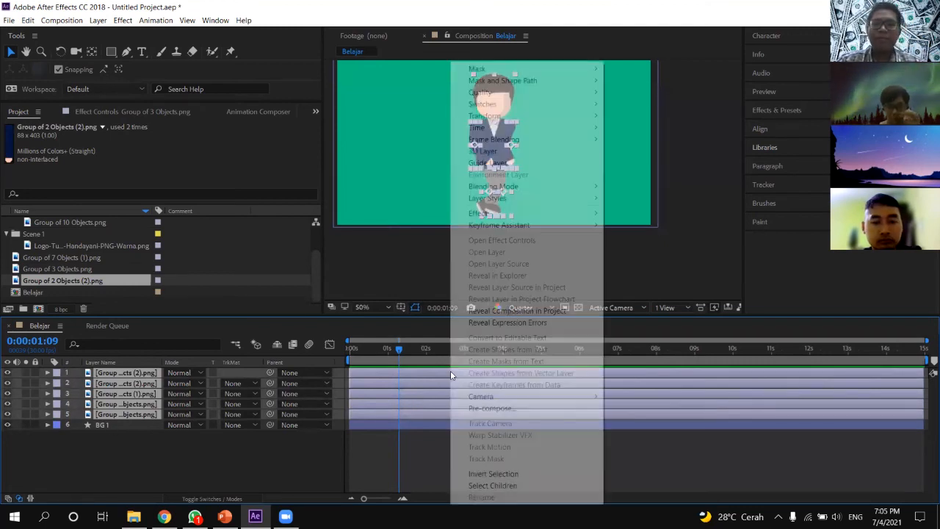
{"action": "left_click", "coordinate": [494, 408]}
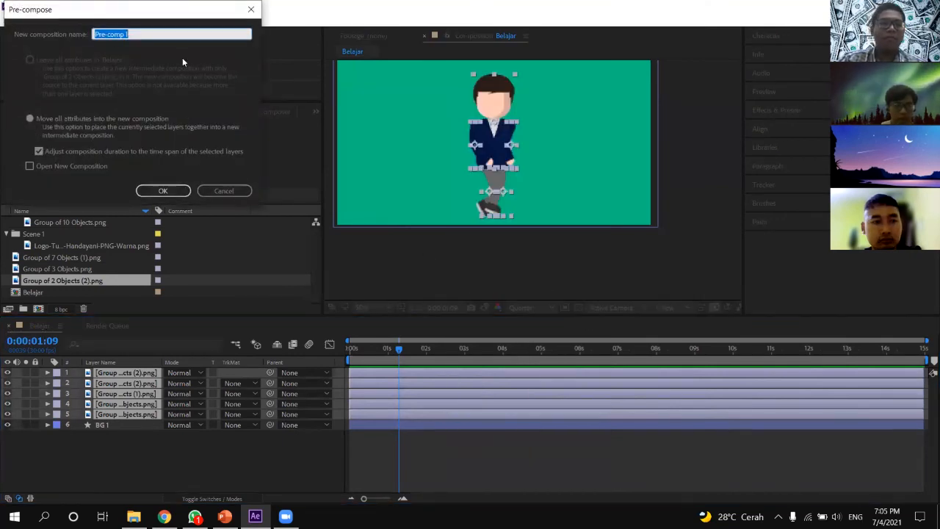
{"action": "left_click", "coordinate": [232, 80]}
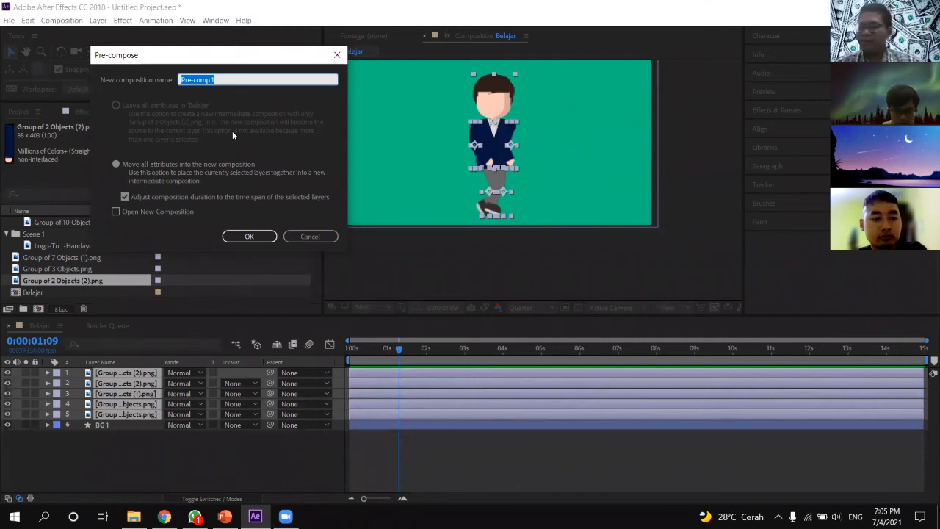
{"action": "type", "text": "Manusia"}
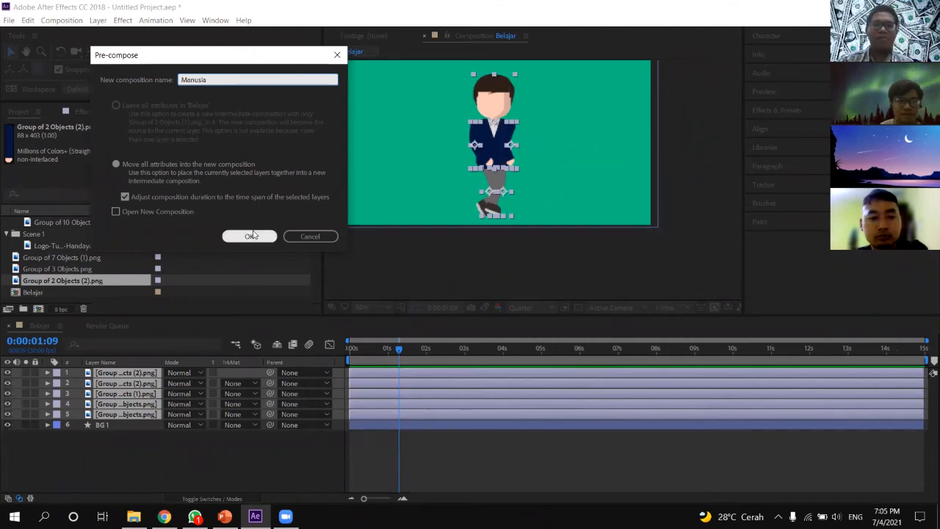
{"action": "key", "text": "Return"}
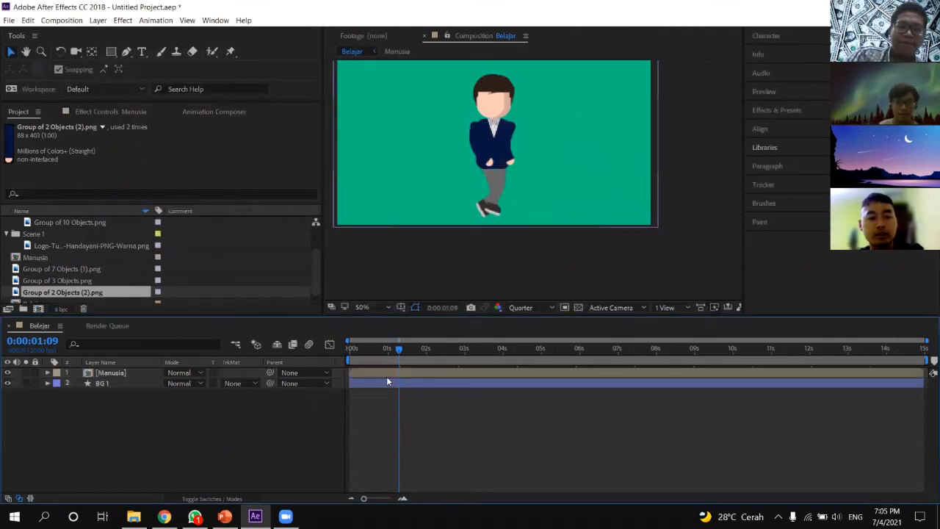
Preview the pre-composed Manusia layer walking from the start of the timeline.
{"action": "left_click_drag", "start_coordinate": [399, 354], "coordinate": [326, 357]}
{"action": "key", "text": "space"}
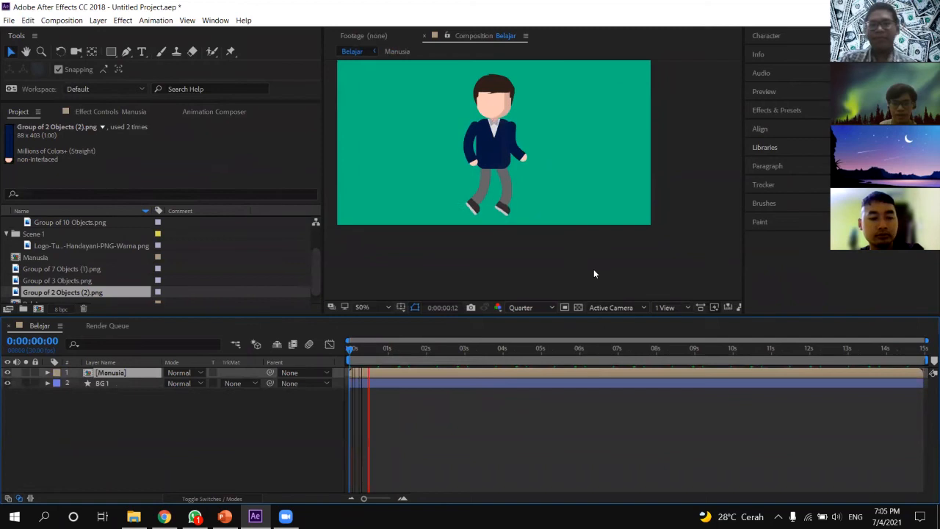
{"action": "key", "text": "space"}
Keyframe the Manusia layer's Position at 0:00:00:00, and raise it to 640.0, 331.0 at 0:00:00:07.
{"action": "key", "text": "p"}
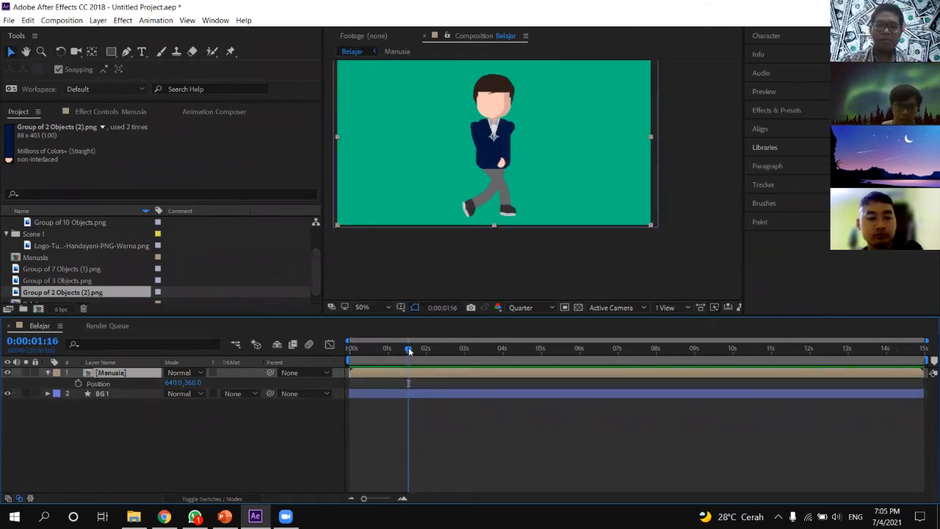
{"action": "key", "text": "Home"}
{"action": "mouse_move", "coordinate": [346, 351]}
{"action": "left_mouse_down"}
{"action": "mouse_move", "coordinate": [372, 352]}
{"action": "mouse_move", "coordinate": [343, 352]}
{"action": "left_mouse_up"}
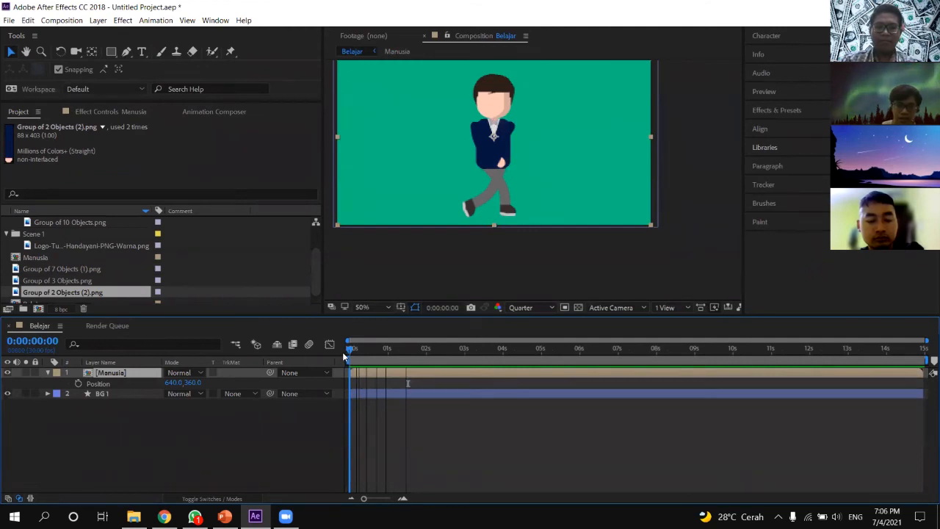
{"action": "left_click", "coordinate": [78, 384]}
{"action": "key", "text": "space"}
{"action": "key", "text": "space"}
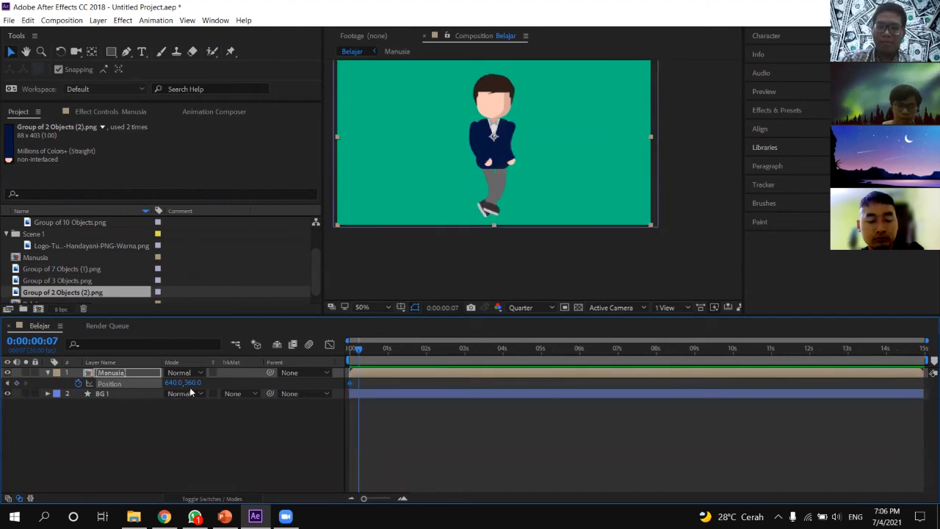
{"action": "left_click_drag", "start_coordinate": [183, 382], "coordinate": [178, 376]}
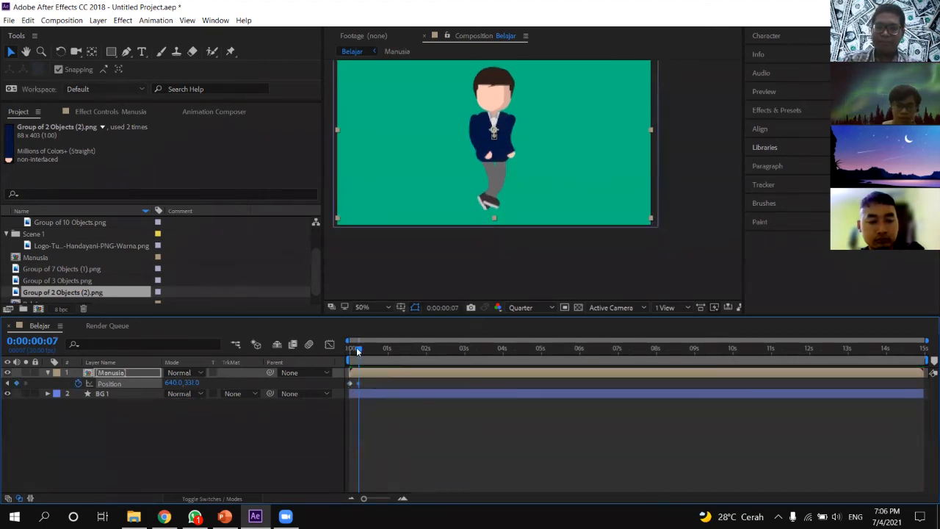
Copy the starting 640.0, 360.0 Position keyframe to 0:00:00:14 and preview the first body bounce.
{"action": "left_click_drag", "start_coordinate": [360, 352], "coordinate": [367, 351]}
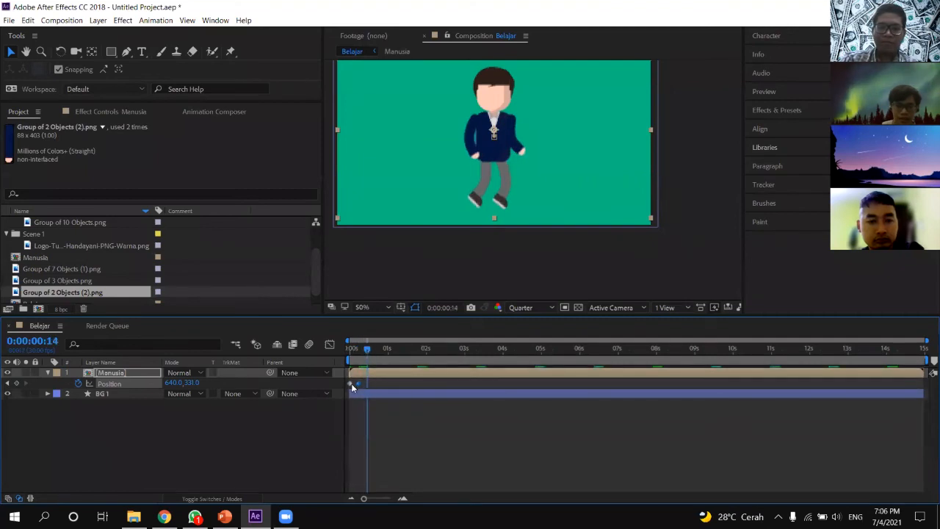
{"action": "key", "text": "space"}
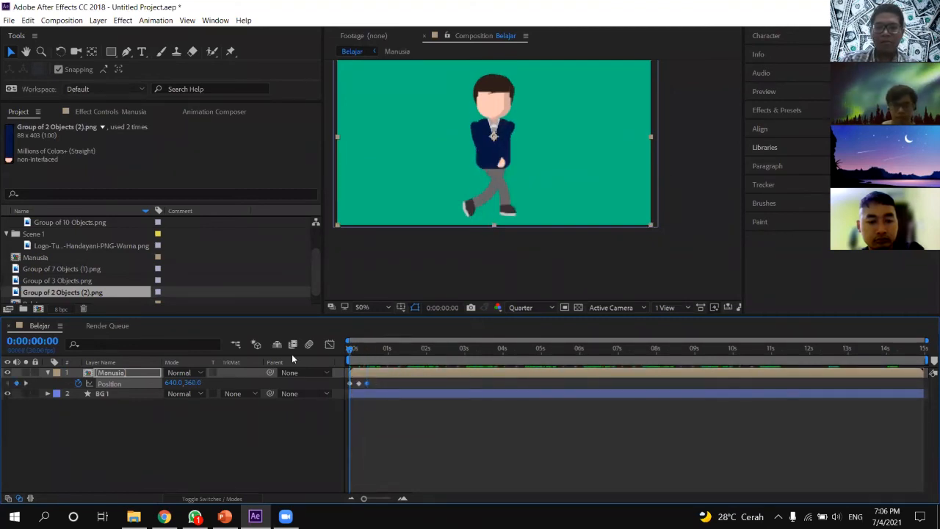
{"action": "key", "text": "space"}
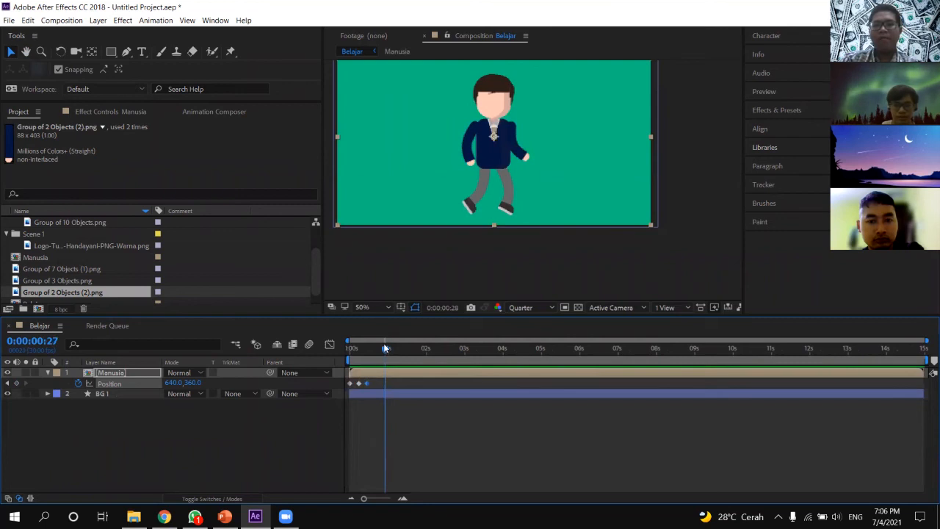
Copy the three bounce keyframes so a second bounce starts shortly before the one-second mark, and preview it.
{"action": "left_click_drag", "start_coordinate": [347, 357], "coordinate": [344, 387]}
{"action": "key", "text": "ctrl+c"}
{"action": "key", "text": "ctrl+v"}
{"action": "key", "text": "space"}
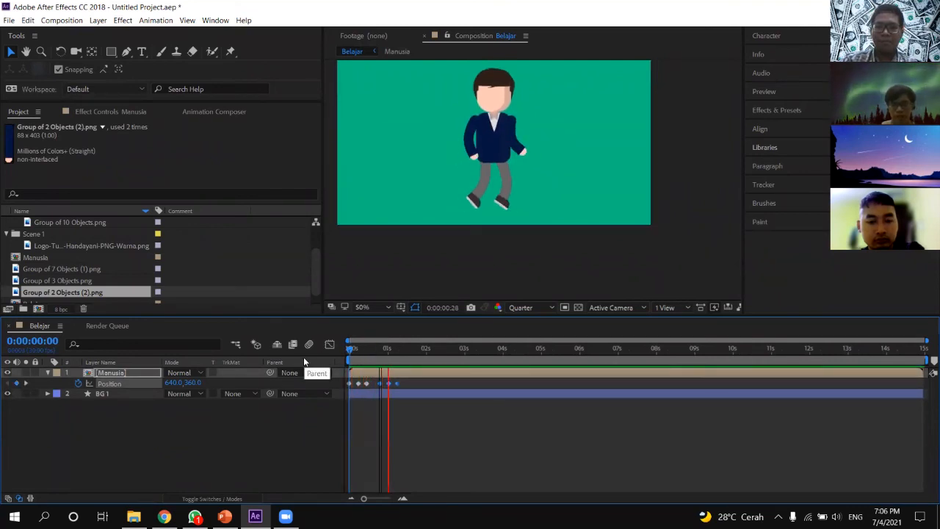
{"action": "key", "text": "space"}
{"action": "key", "text": "space"}
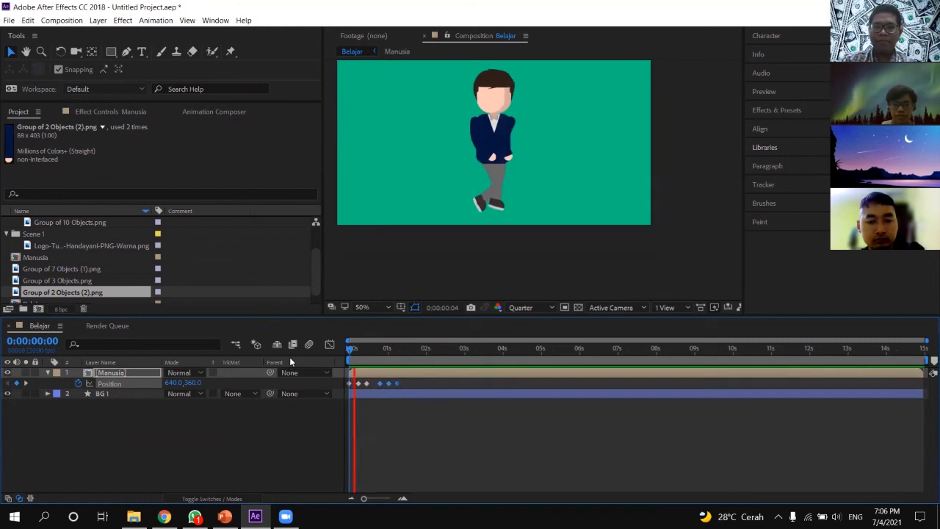
{"action": "key", "text": "space"}
Paste the bounce keyframes a third time just after the 1.5-second mark and preview all the bounces.
{"action": "left_click_drag", "start_coordinate": [430, 383], "coordinate": [381, 383]}
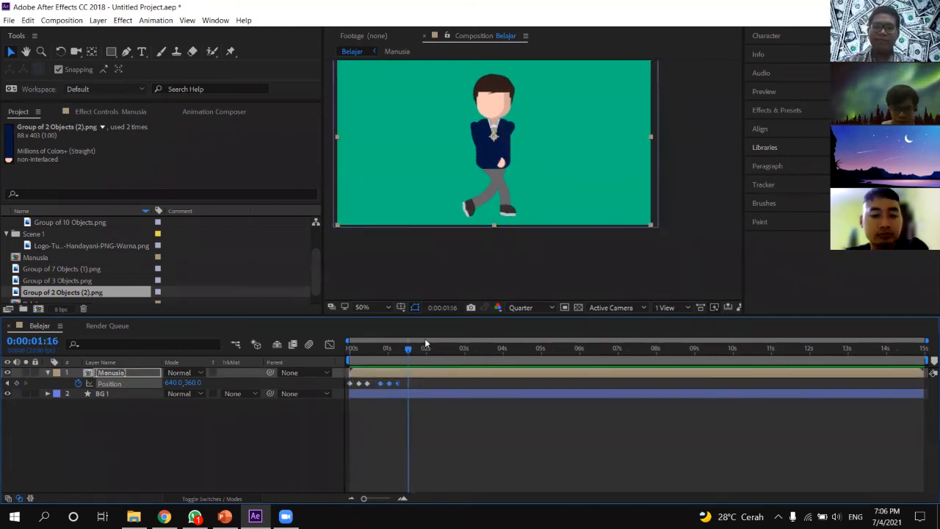
{"action": "left_click_drag", "start_coordinate": [409, 350], "coordinate": [321, 359]}
{"action": "key", "text": "ctrl+v"}
{"action": "key", "text": "space"}
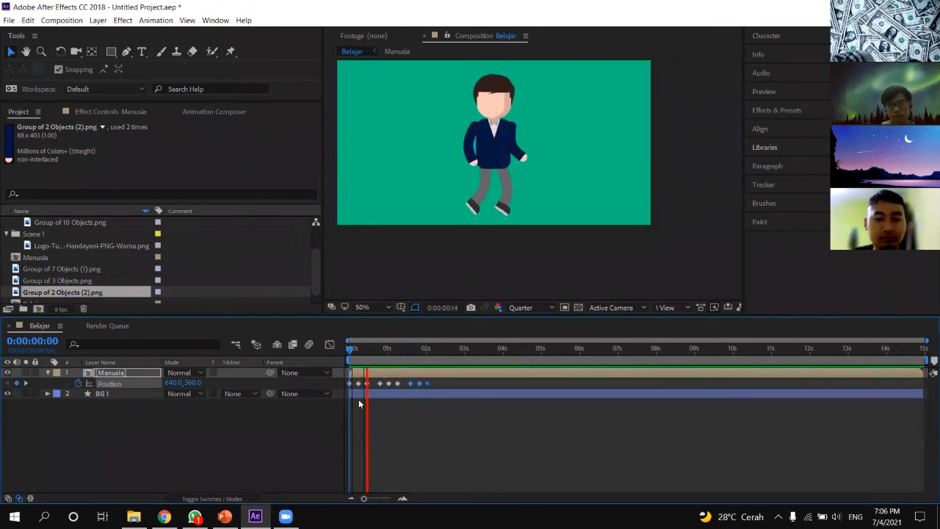
{"action": "key", "text": "space"}
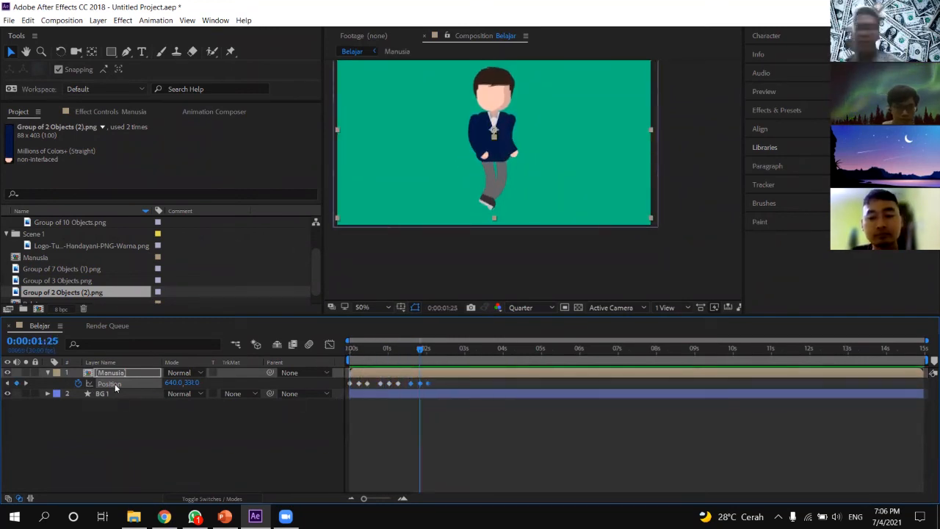
Add a loopOut(type = "cycle", numKeyframes = 0) expression to Manusia's Position with all three bounces keyframed, and preview the loop.
{"action": "left_click", "coordinate": [453, 428]}
{"action": "left_click", "coordinate": [356, 374]}
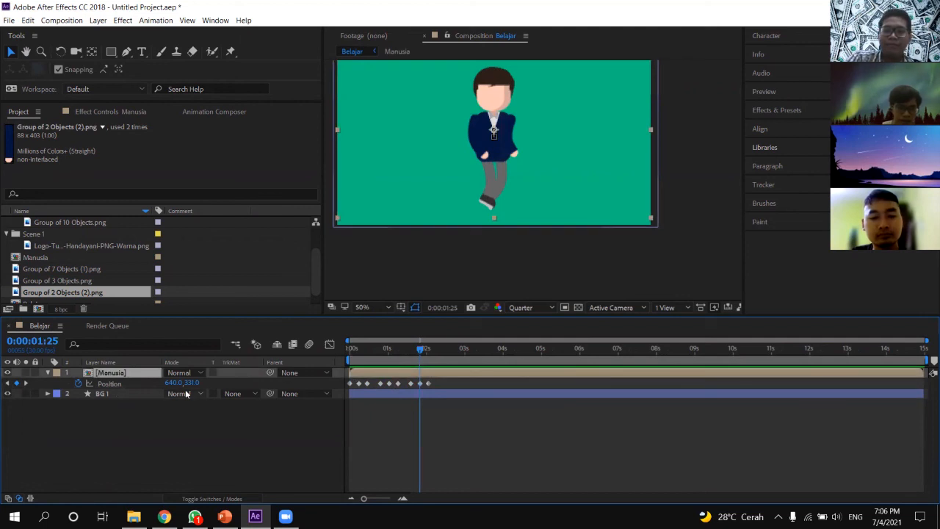
{"action": "left_click", "coordinate": [79, 383], "text": "alt"}
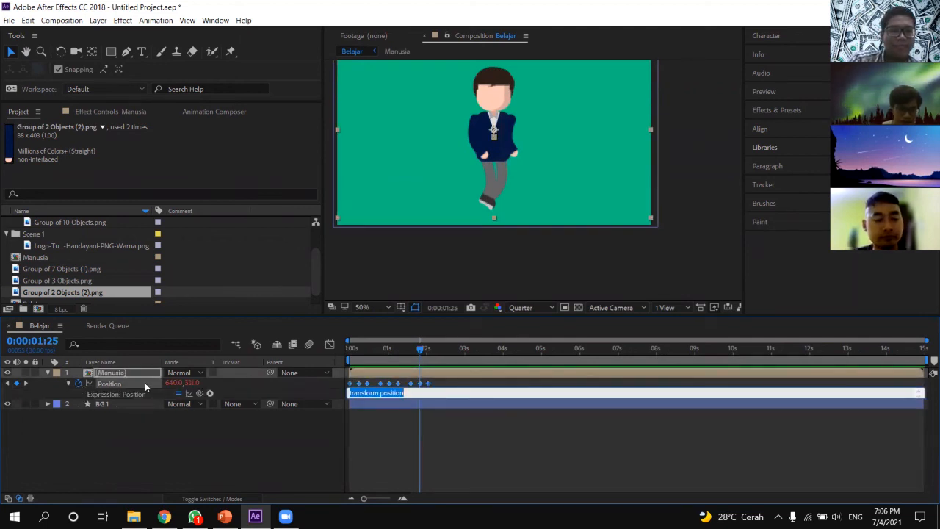
{"action": "left_click", "coordinate": [210, 394]}
{"action": "mouse_move", "coordinate": [278, 354]}
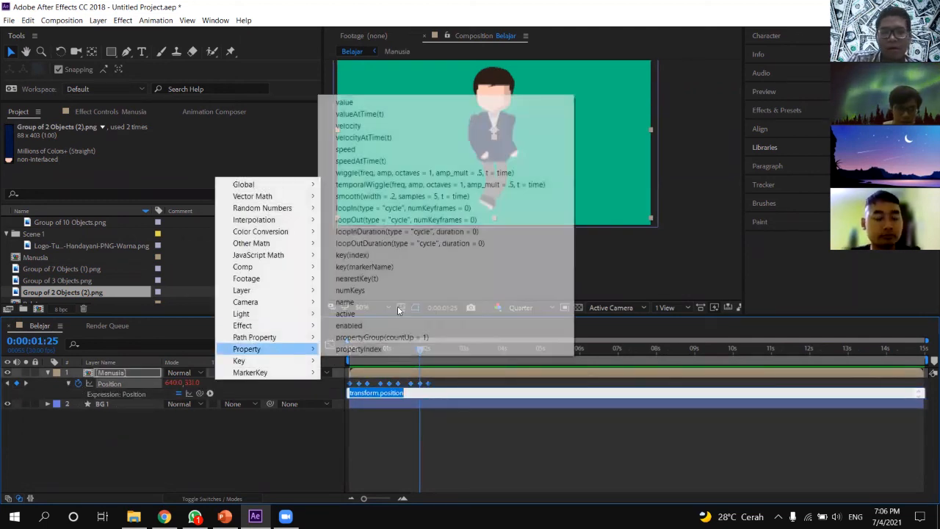
{"action": "left_click", "coordinate": [438, 220]}
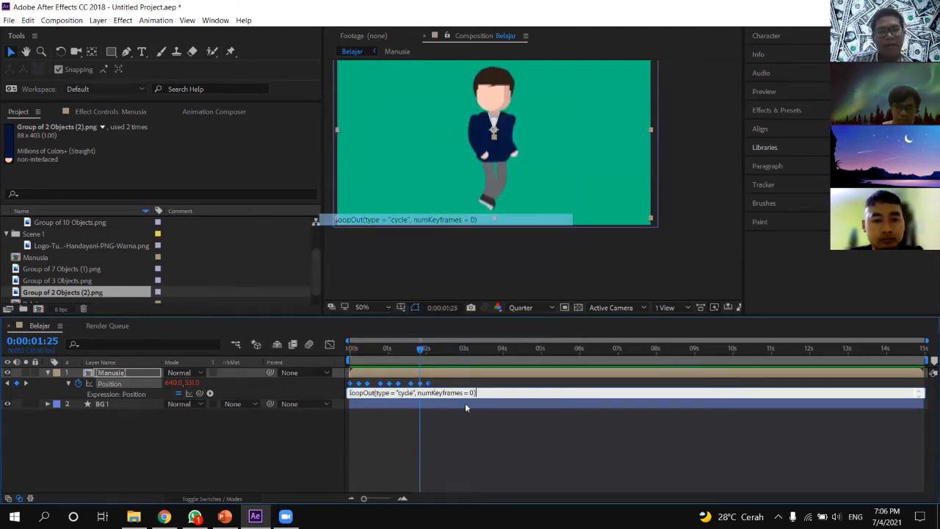
{"action": "left_click", "coordinate": [421, 351]}
{"action": "key", "text": "space"}
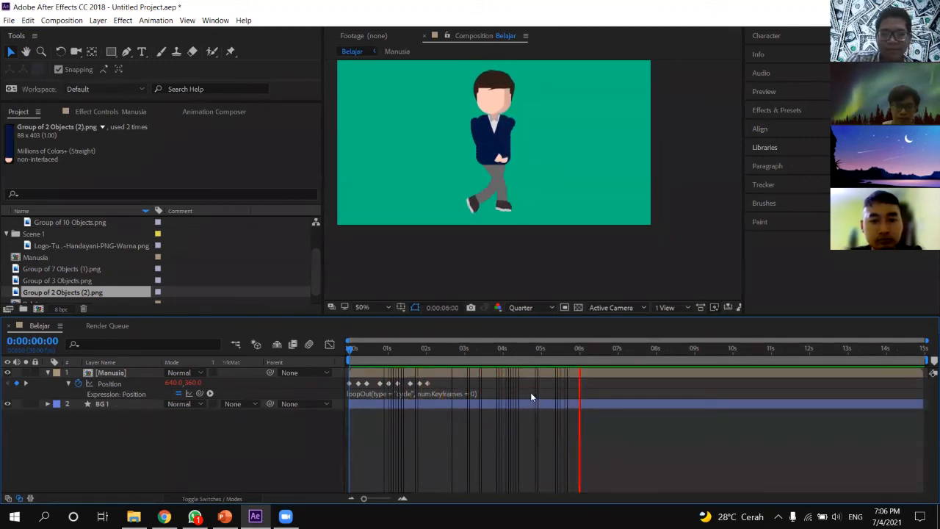
Undo the loop expression and both pasted bounce repeats, leaving the first three Position keyframes, and return to 0:00:00:00.
{"action": "key", "text": "ctrl+z"}
{"action": "key", "text": "ctrl+z"}
{"action": "key", "text": "ctrl+z"}
{"action": "left_click_drag", "start_coordinate": [380, 350], "coordinate": [348, 348]}
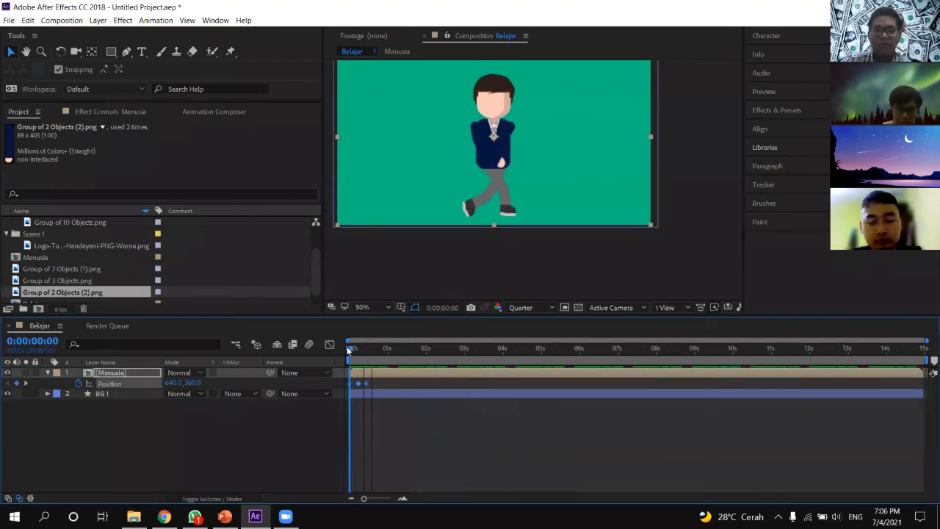
Try looping only the first three Position keyframes of Manusia with a loopOut cycle expression, and preview the result.
{"action": "left_click", "coordinate": [80, 384], "text": "alt"}
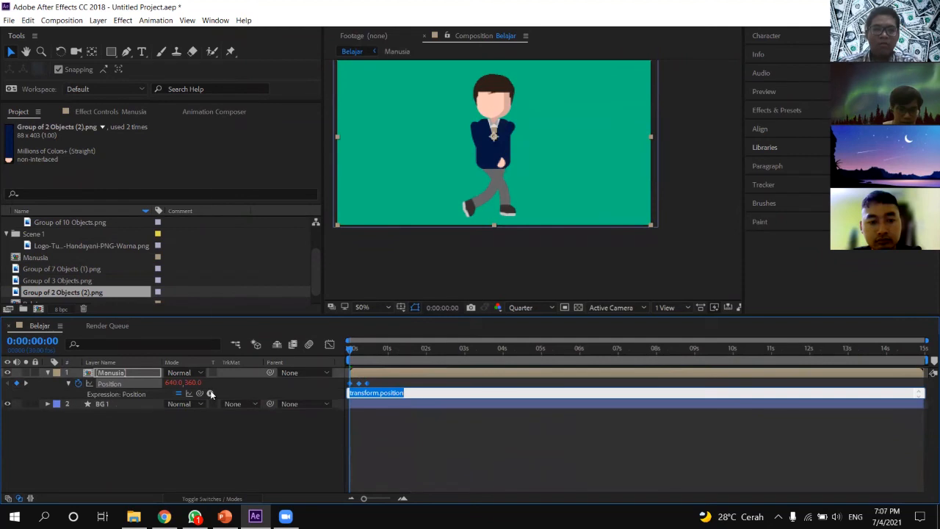
{"action": "left_click", "coordinate": [211, 393]}
{"action": "mouse_move", "coordinate": [271, 349]}
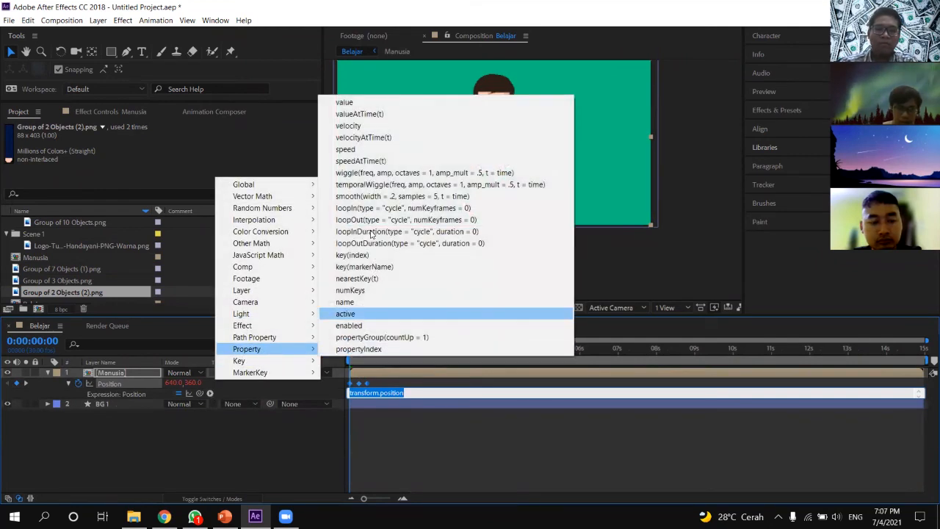
{"action": "left_click", "coordinate": [371, 220]}
{"action": "key", "text": "space"}
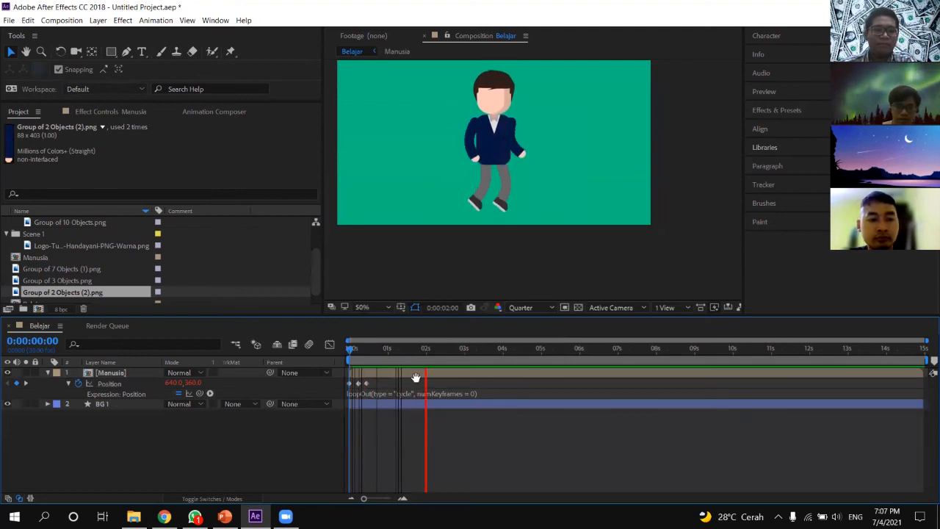
Check the first bounce around 0:00:00:15 and undo the loopOut expression on Manusia's Position.
{"action": "left_click", "coordinate": [357, 358]}
{"action": "left_click_drag", "start_coordinate": [358, 357], "coordinate": [369, 360]}
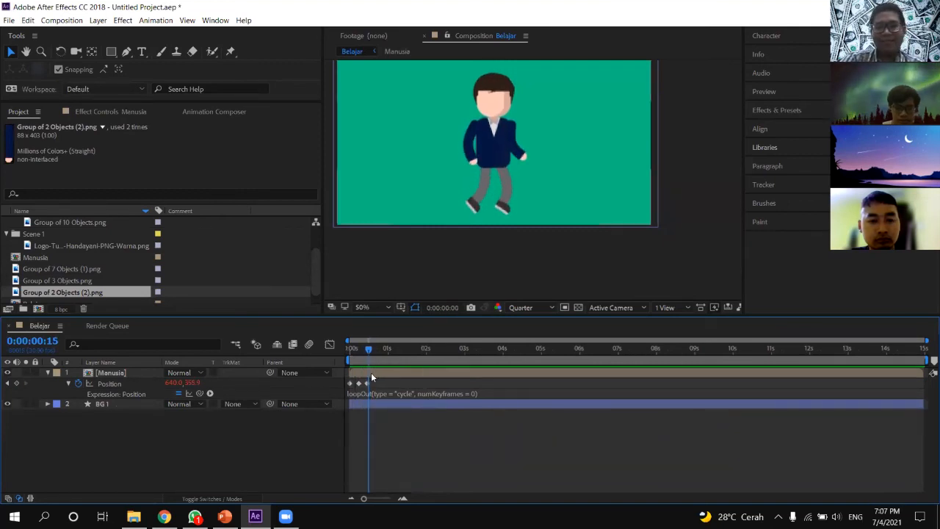
{"action": "key", "text": "ctrl+z"}
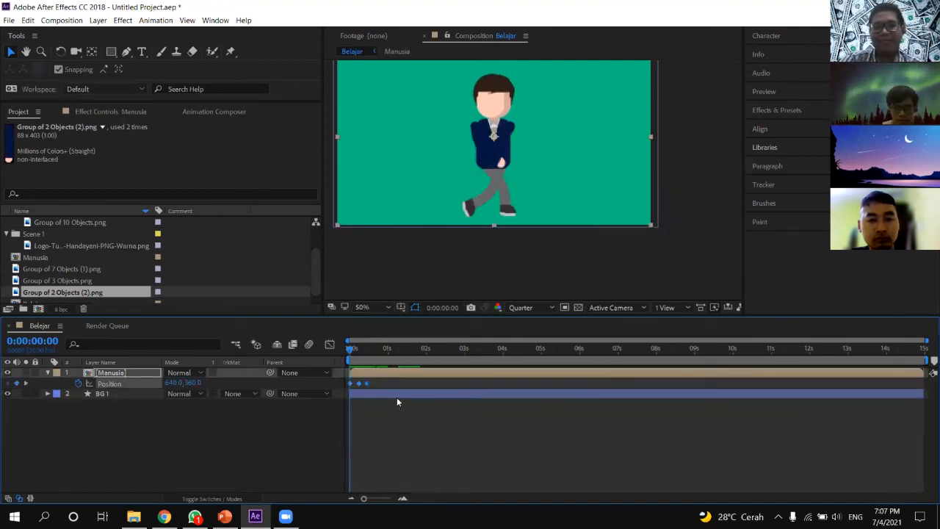
Copy Manusia's starting 640.0, 360.0 Position keyframe to 0:00:00:23 to hold the body down before the next bounce.
{"action": "key", "text": "space"}
{"action": "left_click_drag", "start_coordinate": [380, 349], "coordinate": [379, 350]}
{"action": "left_click", "coordinate": [378, 413]}
{"action": "left_click", "coordinate": [350, 383]}
{"action": "key", "text": "ctrl+c"}
{"action": "key", "text": "ctrl+v"}
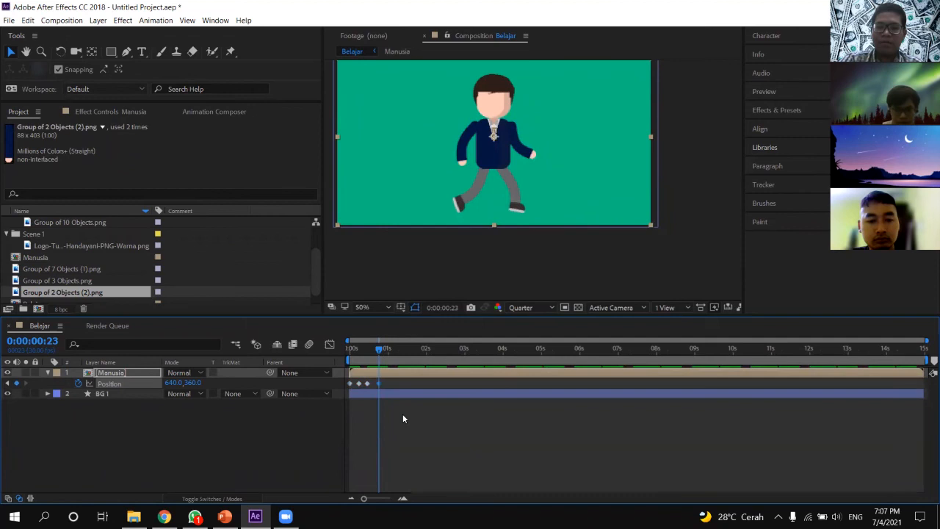
Apply the loopOut(type = "cycle", numKeyframes = 0) expression to Manusia's four Position keyframes and preview the looping bounce.
{"action": "left_click", "coordinate": [79, 384], "text": "alt"}
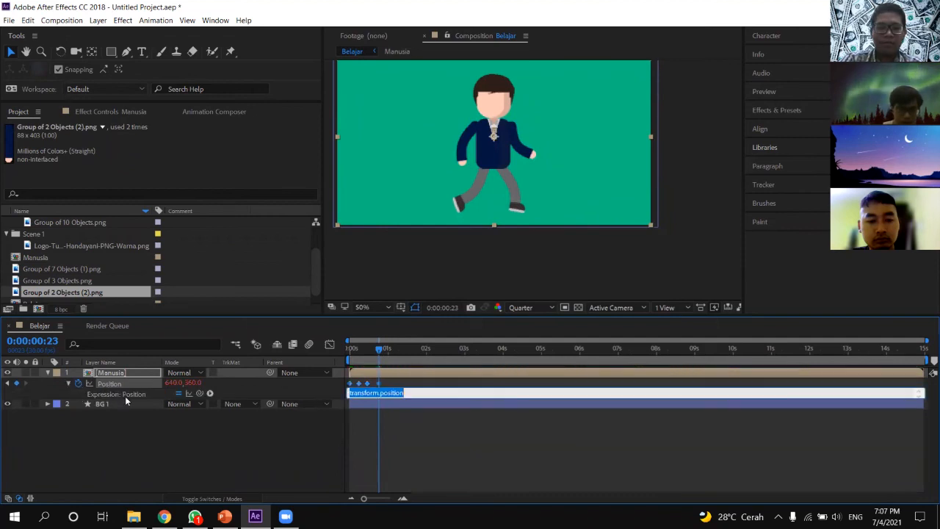
{"action": "left_click", "coordinate": [210, 394]}
{"action": "mouse_move", "coordinate": [266, 354]}
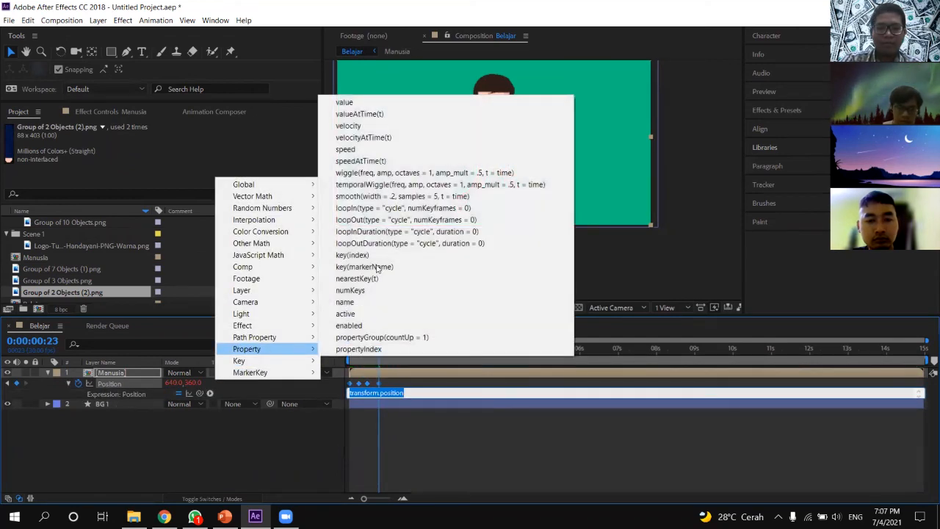
{"action": "left_click", "coordinate": [378, 219]}
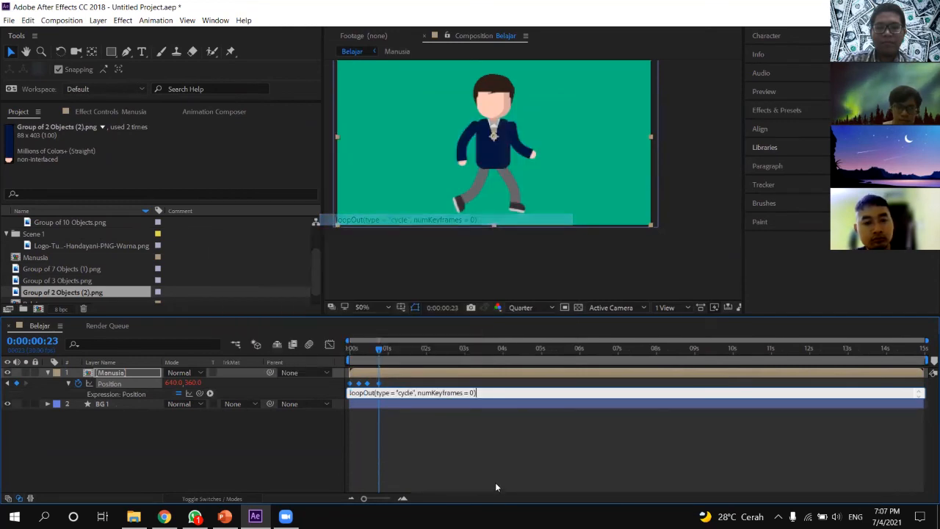
{"action": "left_click", "coordinate": [495, 482]}
{"action": "key", "text": "space"}
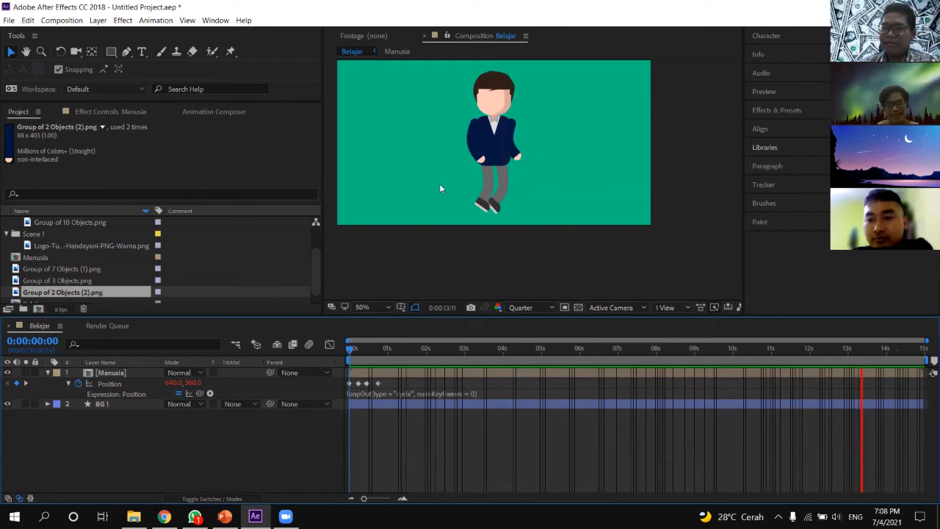
Play back the Belajar composition from several points to review how the body bounce matches the walk cycle.
{"action": "left_click_drag", "start_coordinate": [356, 353], "coordinate": [362, 355]}
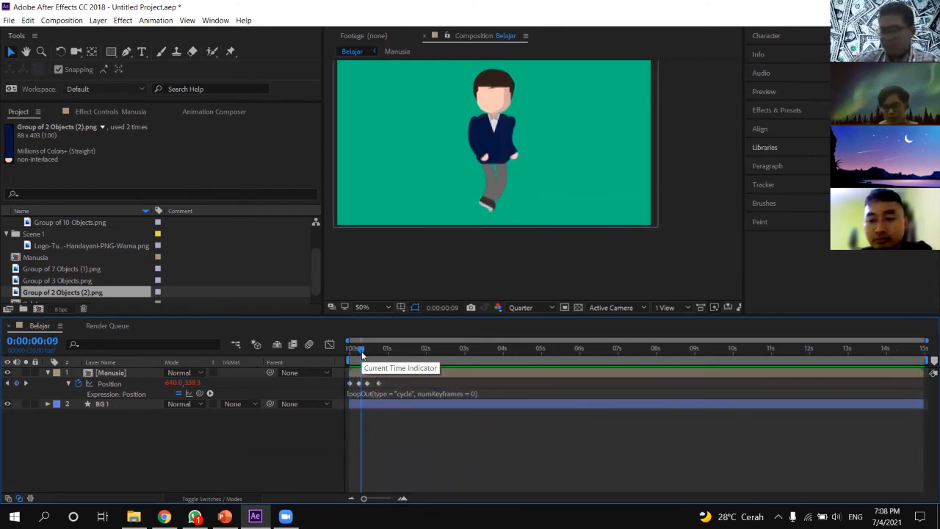
{"action": "mouse_move", "coordinate": [362, 355]}
{"action": "left_mouse_down"}
{"action": "mouse_move", "coordinate": [373, 353]}
{"action": "mouse_move", "coordinate": [343, 355]}
{"action": "mouse_move", "coordinate": [360, 356]}
{"action": "left_mouse_up"}
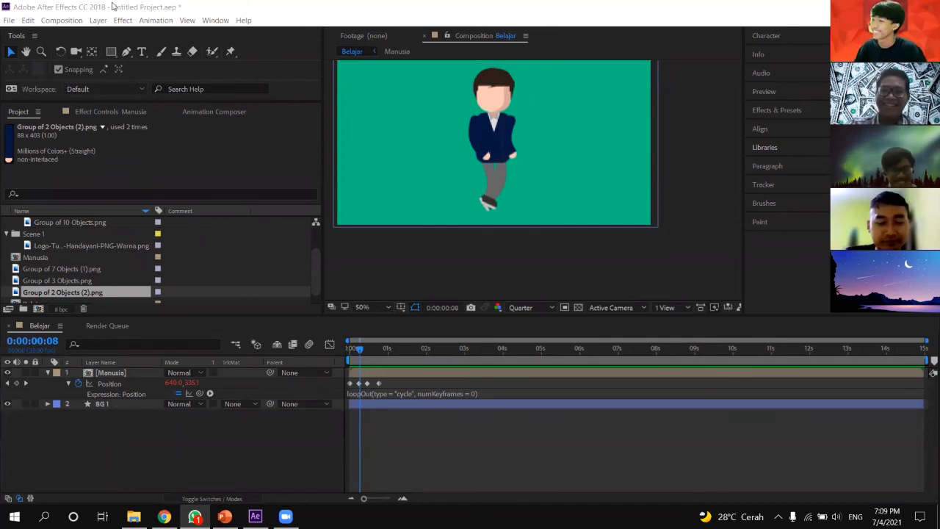
{"action": "left_click_drag", "start_coordinate": [360, 351], "coordinate": [327, 378]}
{"action": "key", "text": "space"}
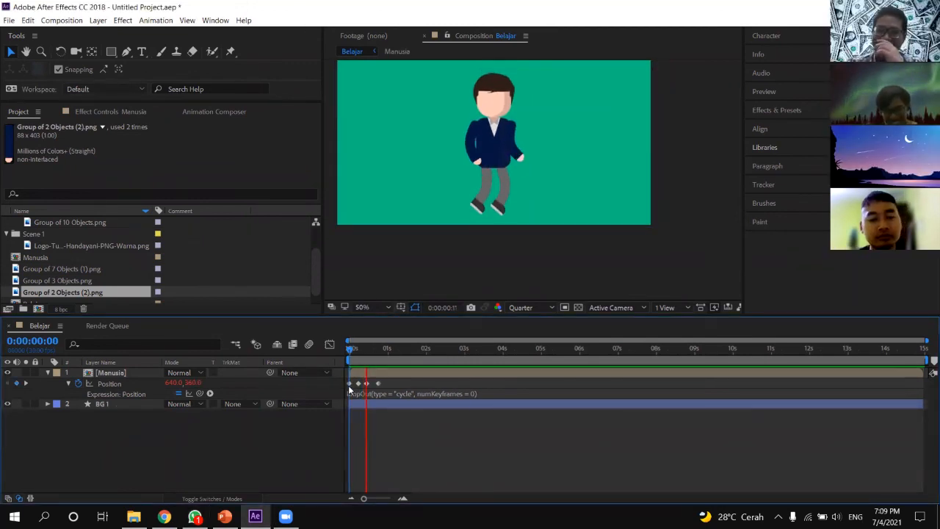
{"action": "key", "text": "space"}
{"action": "key", "text": "space"}
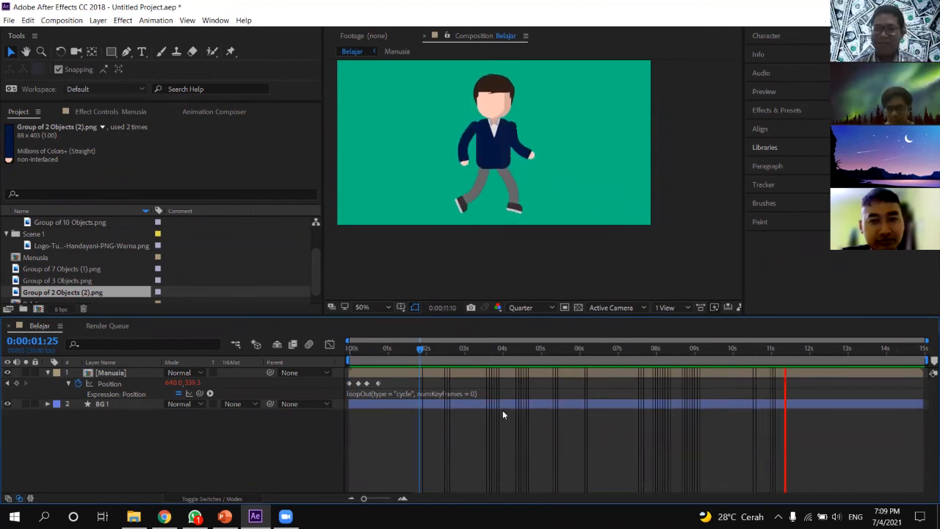
{"action": "key", "text": "space"}
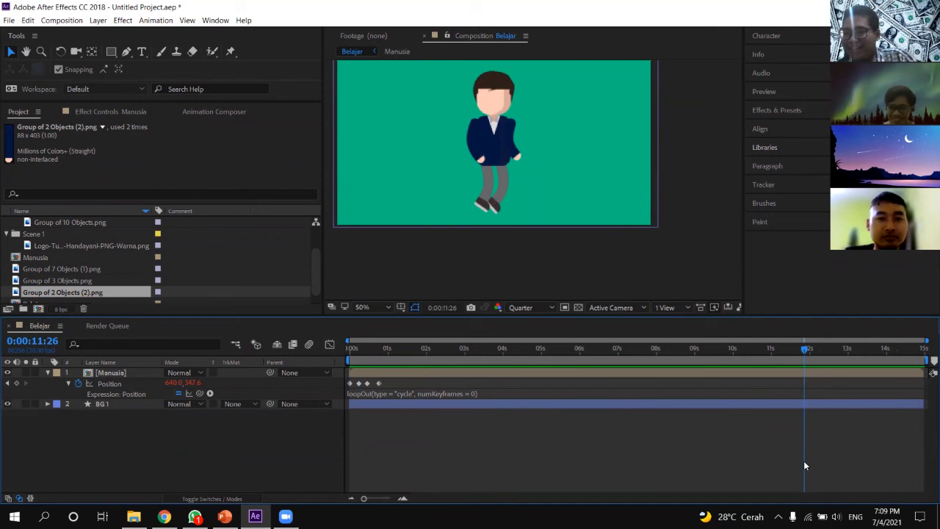
{"action": "key", "text": "space"}
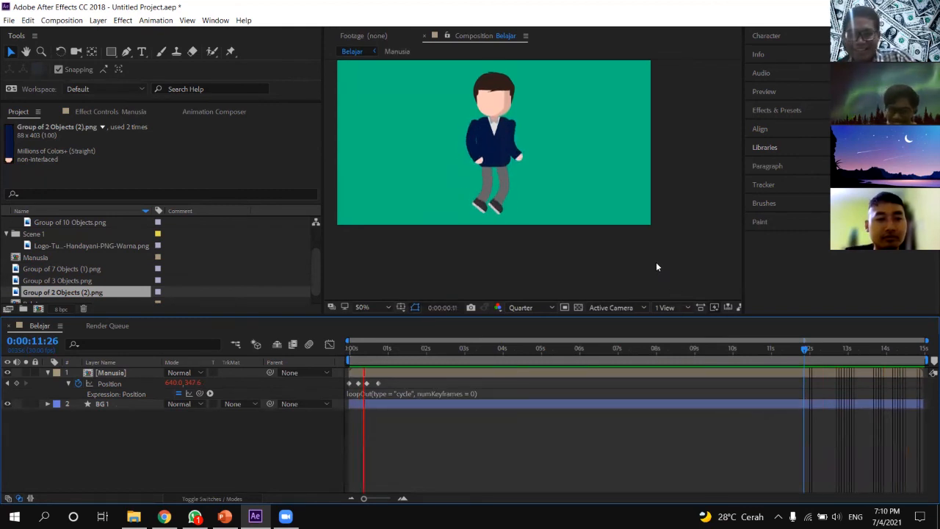
{"action": "key", "text": "space"}
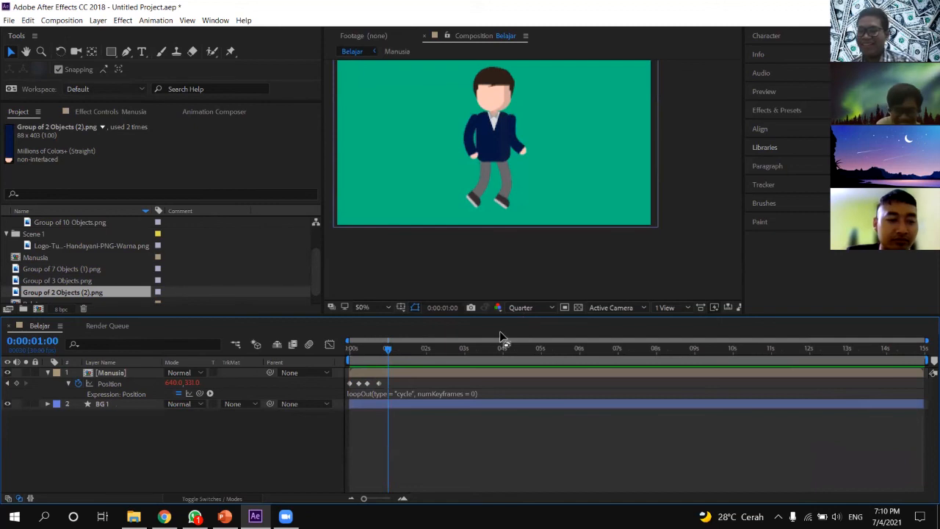
Return to 0:00:00:00 and scrub the opening frames to examine Manusia's bounce keyframes against the leg movement.
{"action": "key", "text": "Page_Up"}
{"action": "key", "text": "Home"}
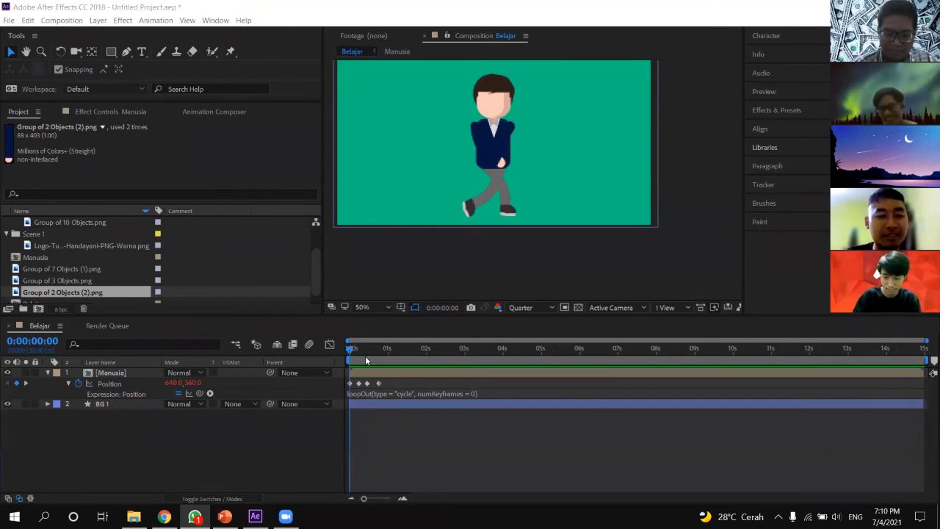
{"action": "left_click_drag", "start_coordinate": [377, 354], "coordinate": [352, 355]}
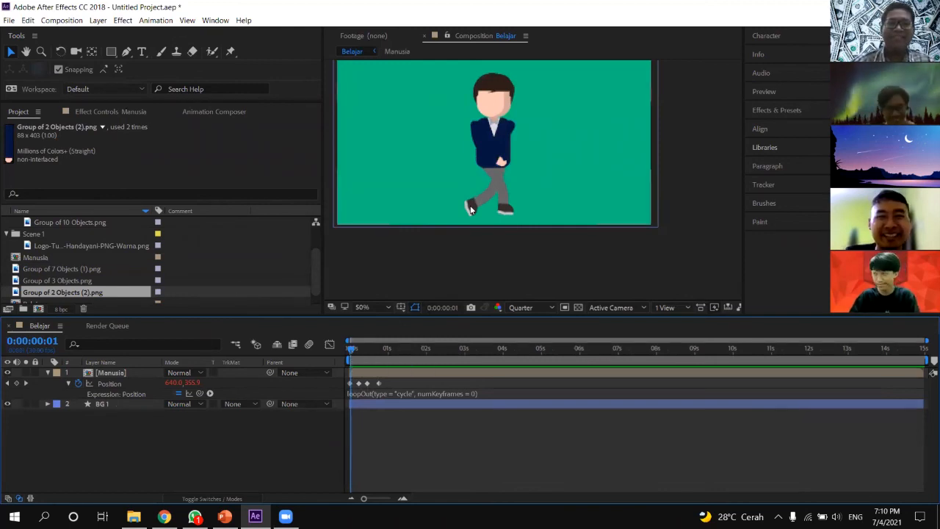
{"action": "mouse_move", "coordinate": [363, 354]}
{"action": "left_mouse_down"}
{"action": "mouse_move", "coordinate": [376, 358]}
{"action": "mouse_move", "coordinate": [348, 359]}
{"action": "left_mouse_up"}
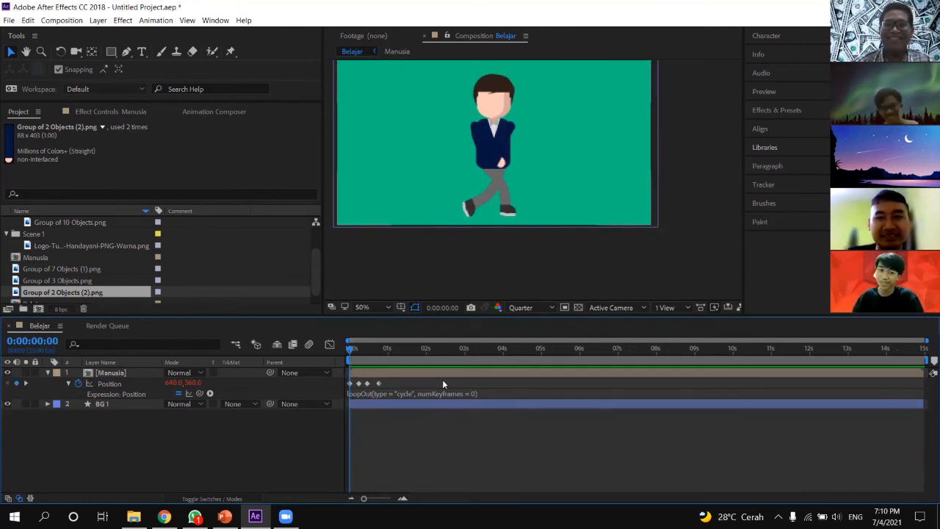
{"action": "left_click", "coordinate": [358, 383]}
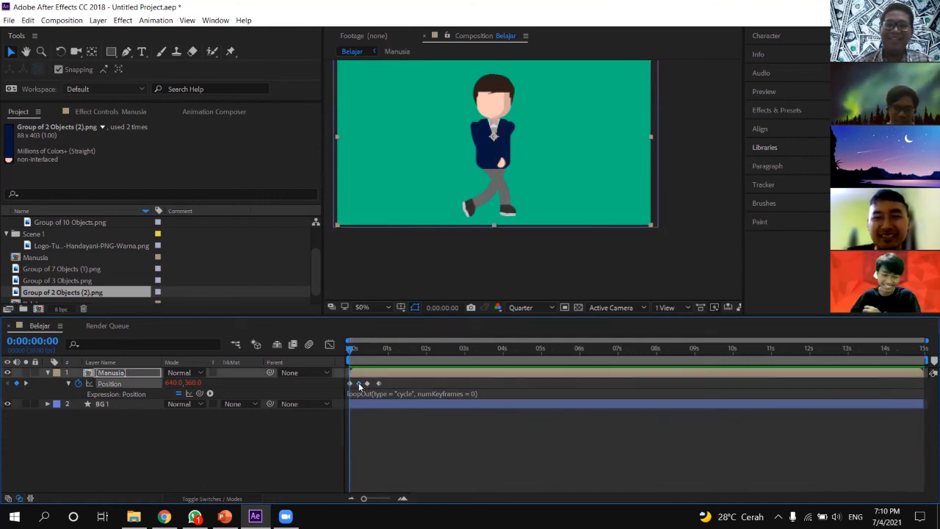
{"action": "left_click", "coordinate": [382, 415]}
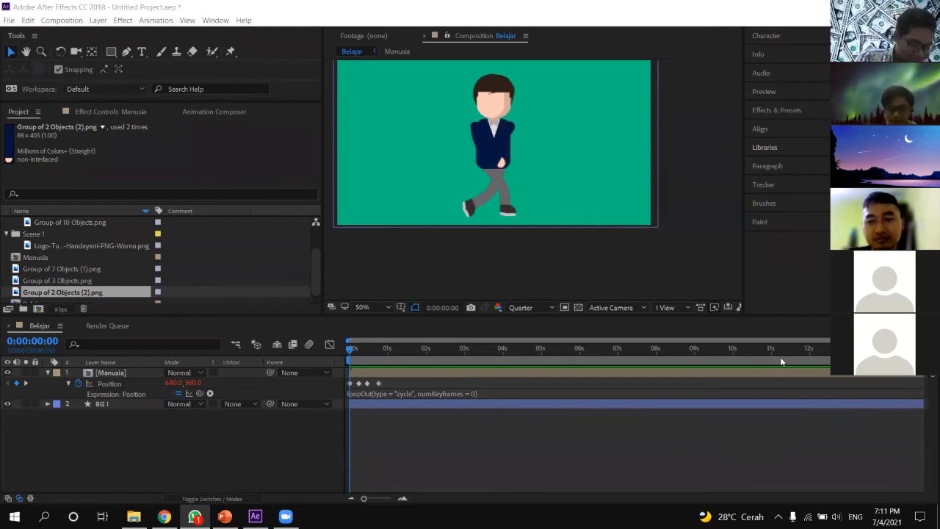
{"action": "left_click", "coordinate": [386, 414]}
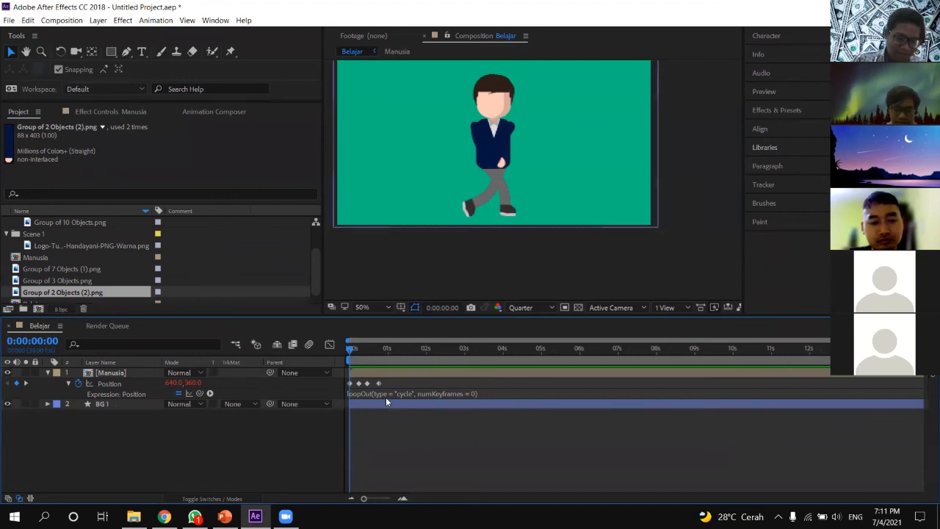
{"action": "left_click", "coordinate": [385, 373]}
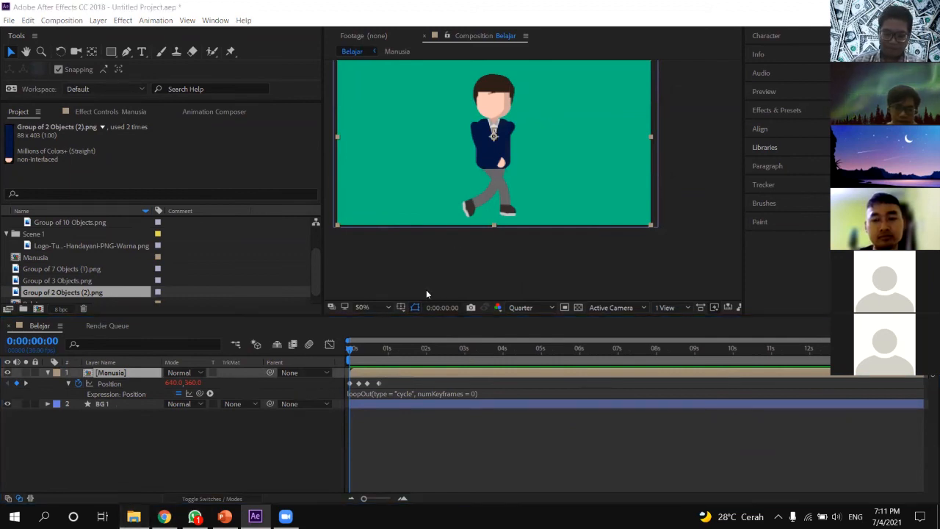
Switch to File Explorer and inspect the leg image Group of 3 Objects.png and arm image Group of 2 Objects (2).png in folder 6.
{"action": "key", "text": "alt+Tab"}
{"action": "left_click", "coordinate": [497, 255]}
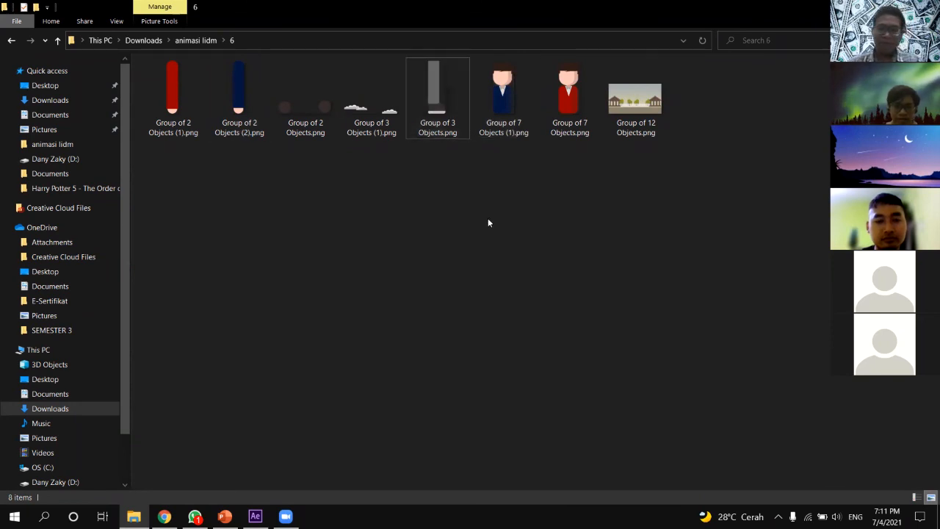
{"action": "left_click", "coordinate": [445, 93]}
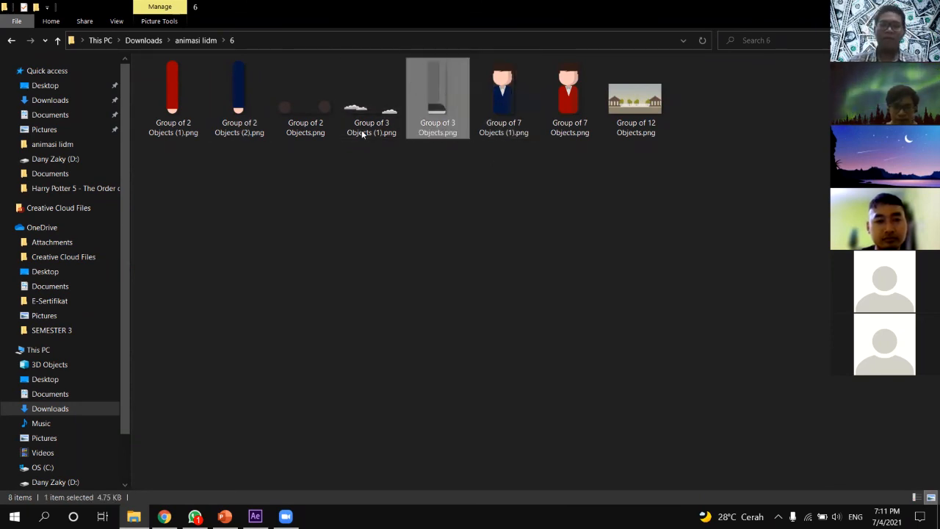
{"action": "left_click", "coordinate": [242, 92]}
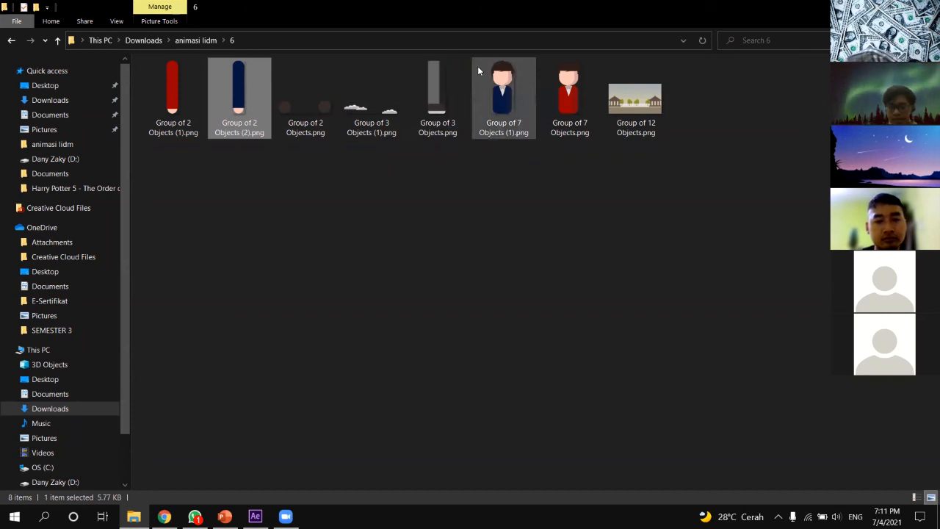
{"action": "left_click", "coordinate": [438, 95]}
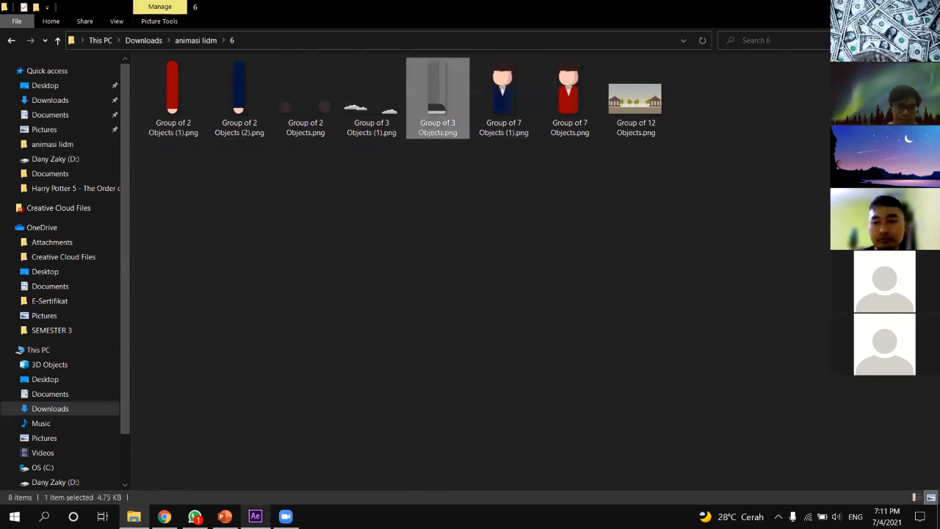
{"action": "mouse_move", "coordinate": [255, 517]}
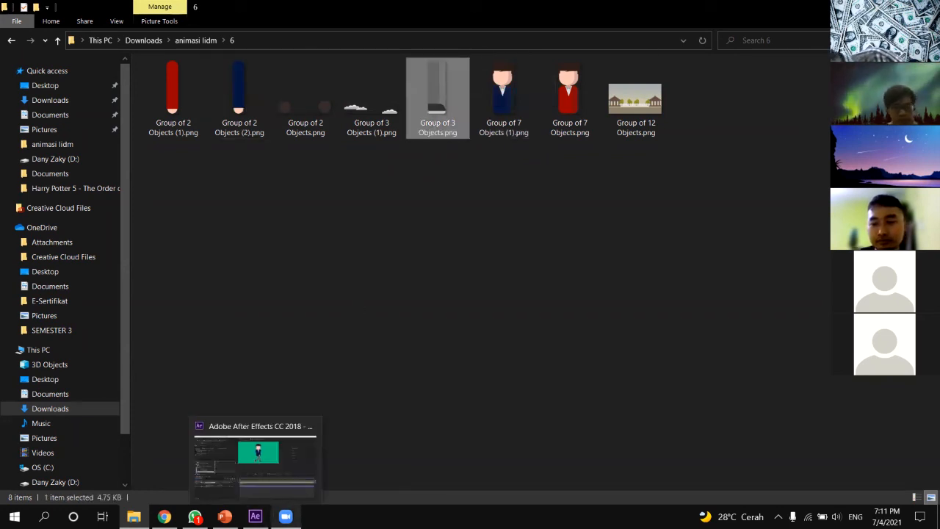
Switch to After Effects, centre the whole Belajar frame in the composition viewer at 50% zoom, and slightly widen the viewer.
{"action": "left_click", "coordinate": [255, 517]}
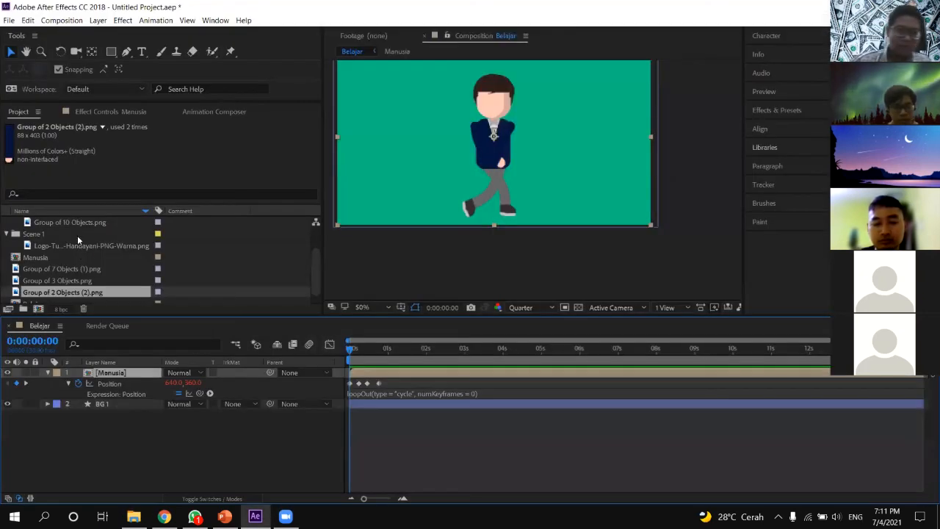
{"action": "scroll", "coordinate": [47, 246], "scroll_direction": "down", "scroll_amount": 1}
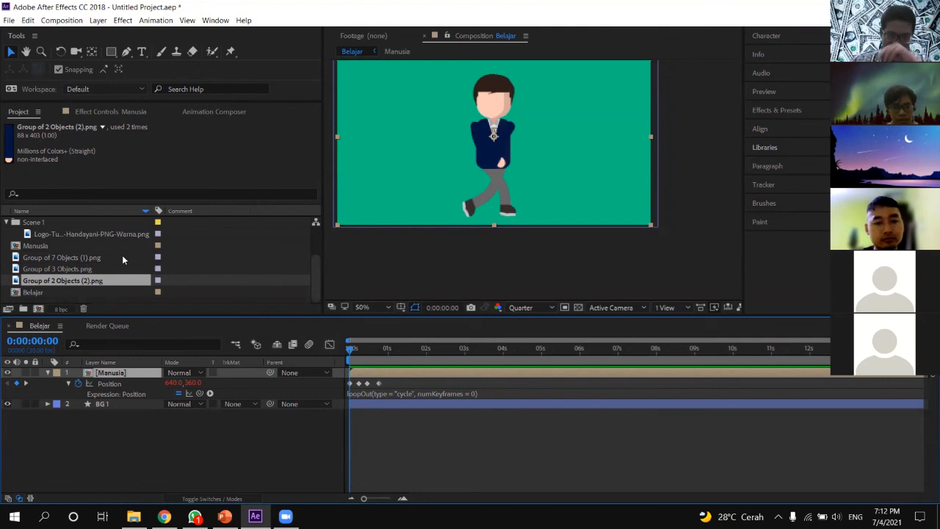
{"action": "left_click", "coordinate": [395, 240]}
{"action": "scroll", "coordinate": [410, 169], "scroll_direction": "up", "scroll_amount": 2}
{"action": "scroll", "coordinate": [447, 176], "scroll_direction": "down", "scroll_amount": 3}
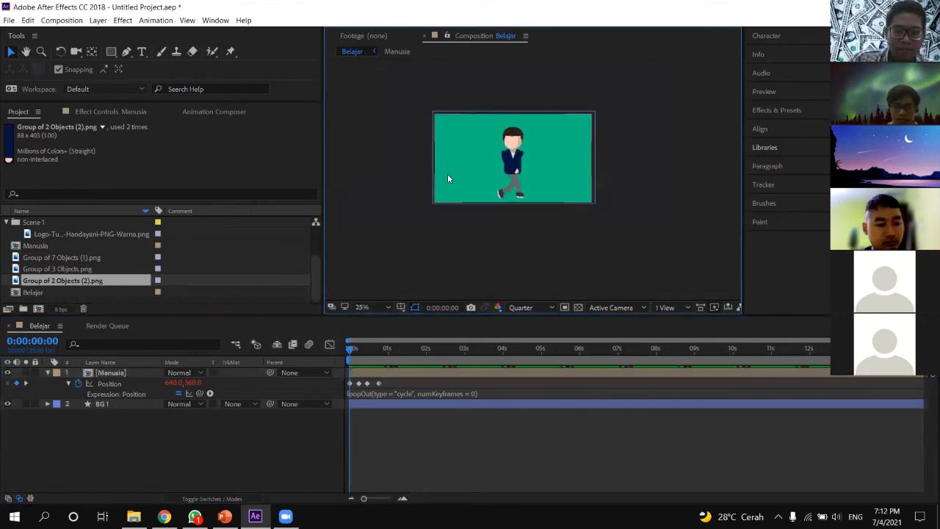
{"action": "scroll", "coordinate": [456, 139], "scroll_direction": "up", "scroll_amount": 1}
{"action": "left_click", "coordinate": [25, 51]}
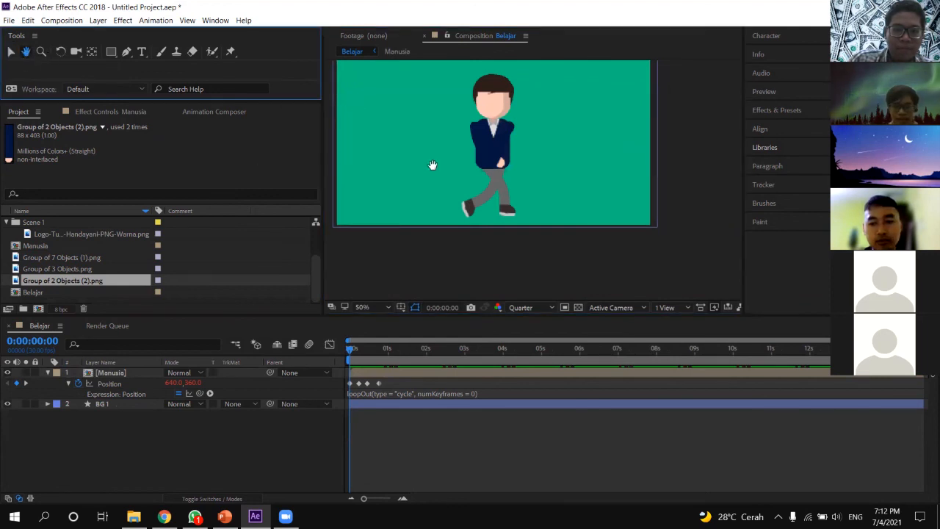
{"action": "left_click_drag", "start_coordinate": [431, 162], "coordinate": [462, 185]}
{"action": "left_click", "coordinate": [9, 52]}
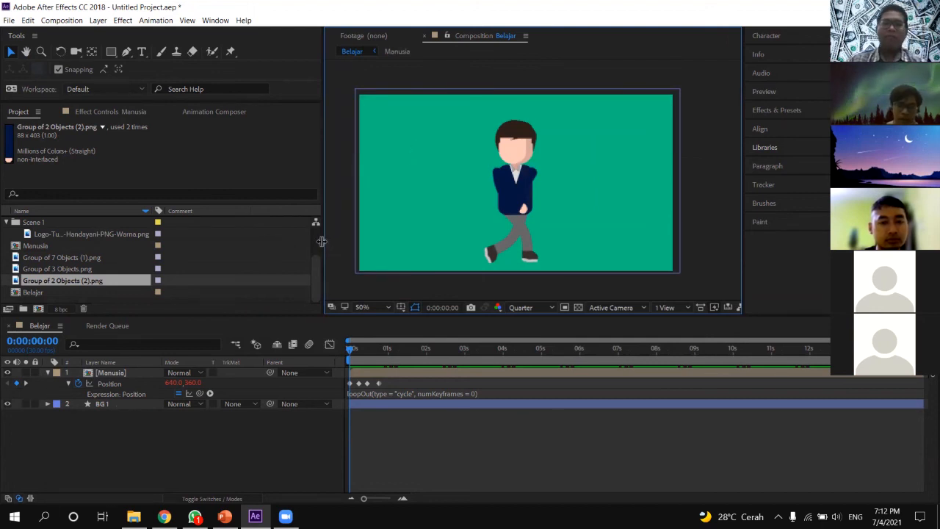
{"action": "left_click_drag", "start_coordinate": [321, 241], "coordinate": [313, 242]}
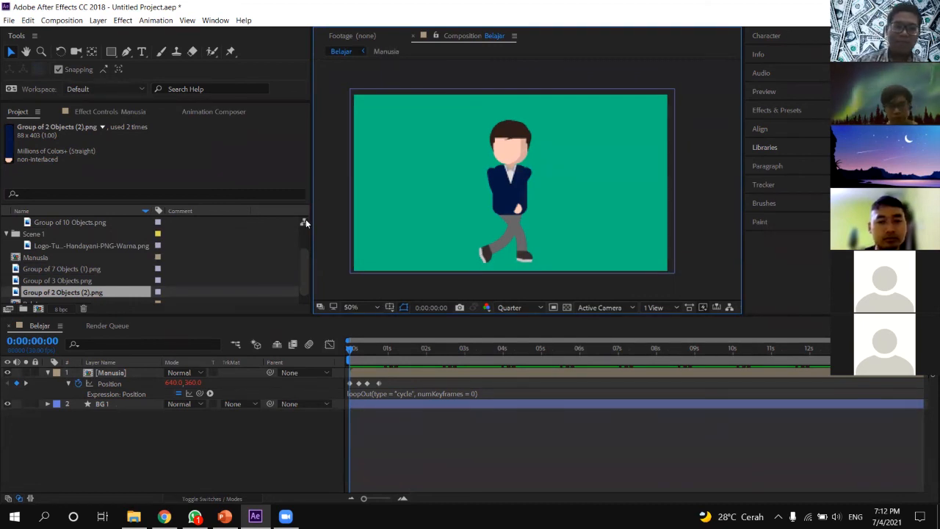
{"action": "scroll", "coordinate": [248, 258], "scroll_direction": "down", "scroll_amount": 1}
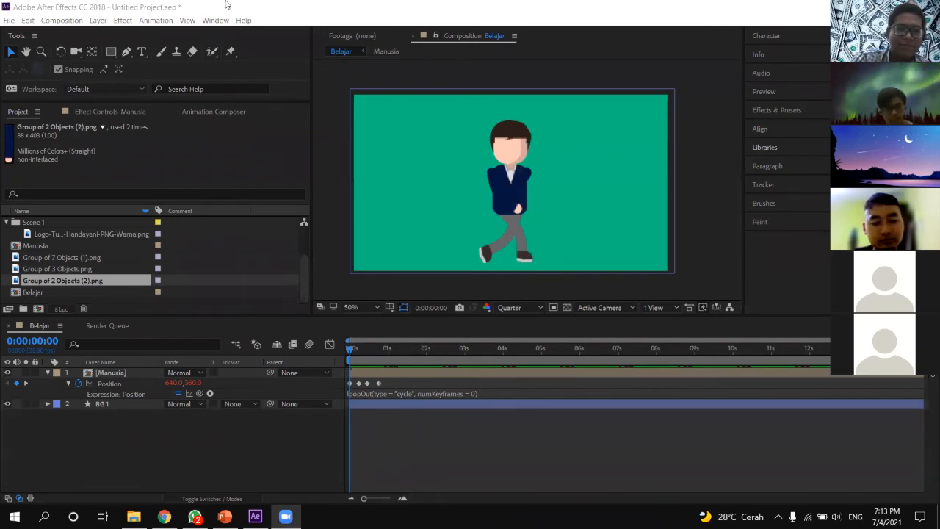
Scrub between 0:00:00:00 and 0:00:00:08 in Belajar to examine the character's bounce and leg poses.
{"action": "left_click", "coordinate": [9, 21]}
{"action": "left_click", "coordinate": [47, 3]}
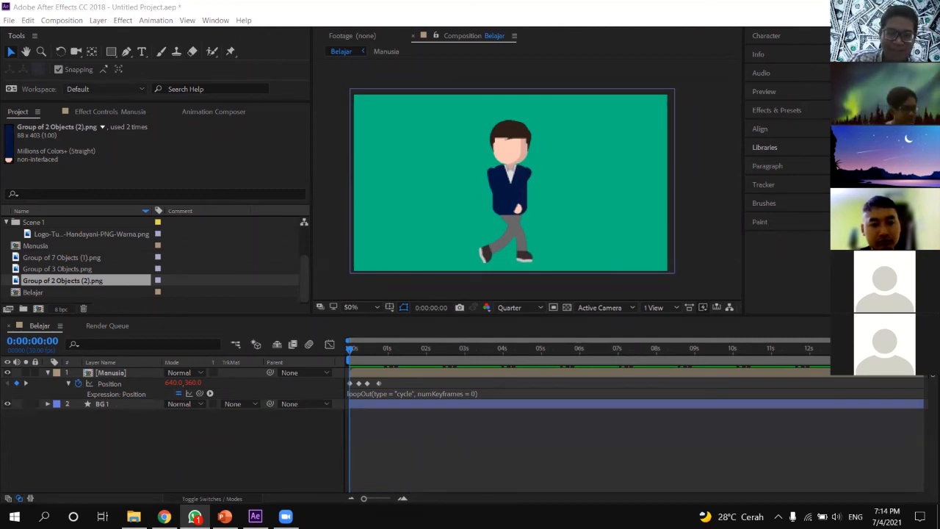
{"action": "left_click", "coordinate": [356, 349]}
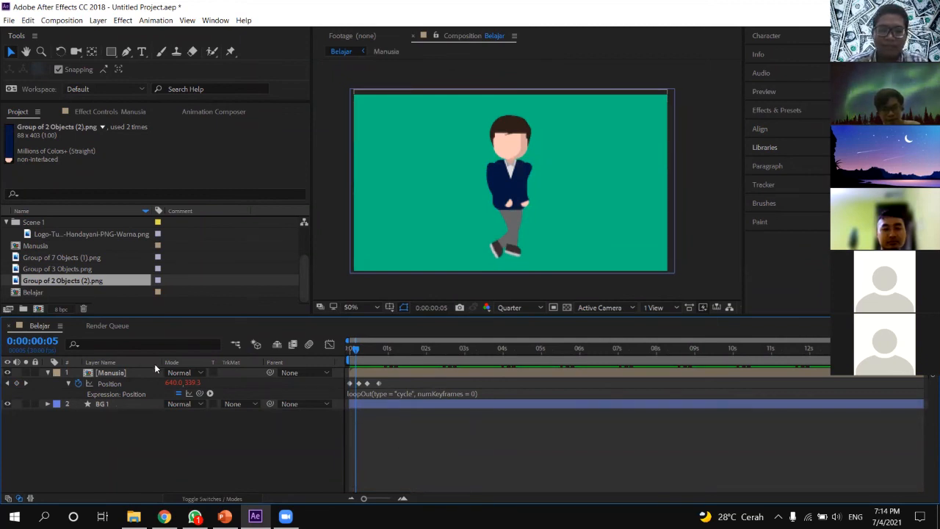
{"action": "left_click", "coordinate": [359, 348]}
{"action": "mouse_move", "coordinate": [332, 359]}
{"action": "left_mouse_down"}
{"action": "mouse_move", "coordinate": [447, 358]}
{"action": "mouse_move", "coordinate": [345, 364]}
{"action": "left_mouse_up"}
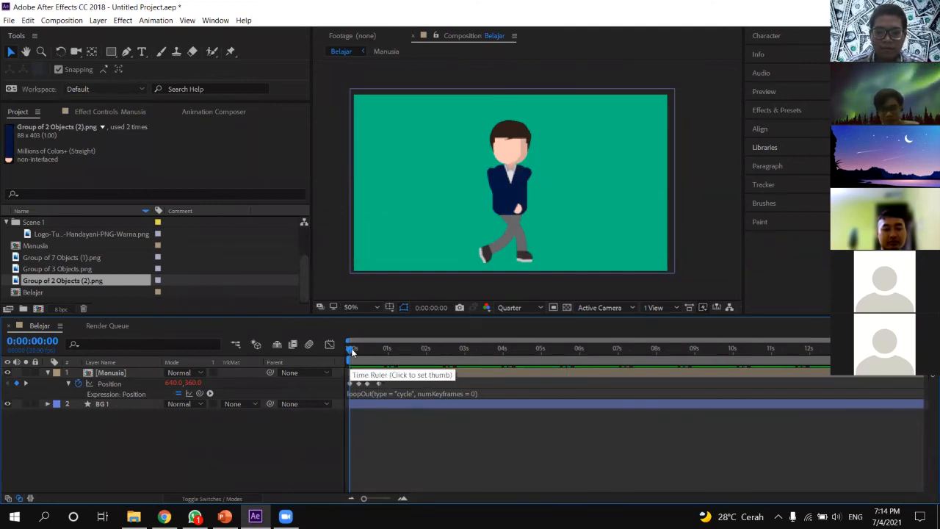
{"action": "left_click", "coordinate": [362, 348]}
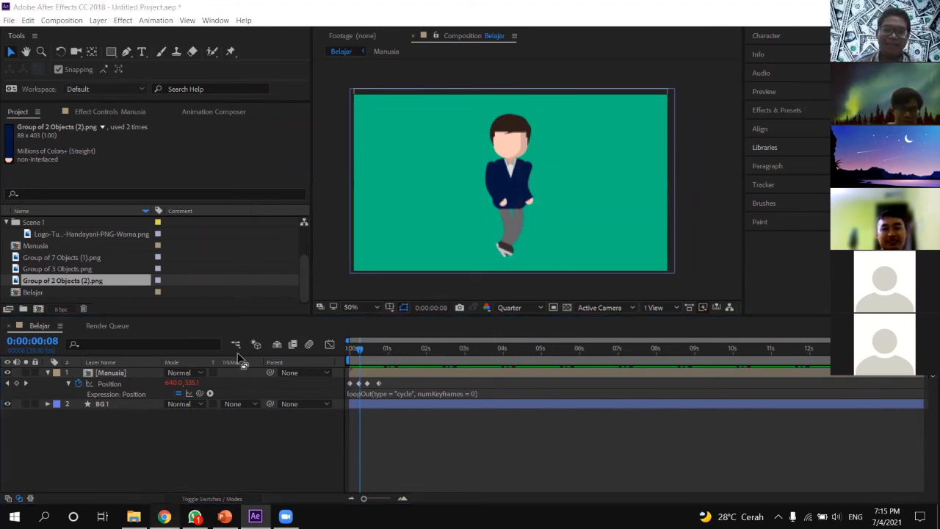
Switch to Chrome, open the DZ Project channel from the PUSPIPTEK motion graphic video page, and return to After Effects.
{"action": "left_click", "coordinate": [164, 516]}
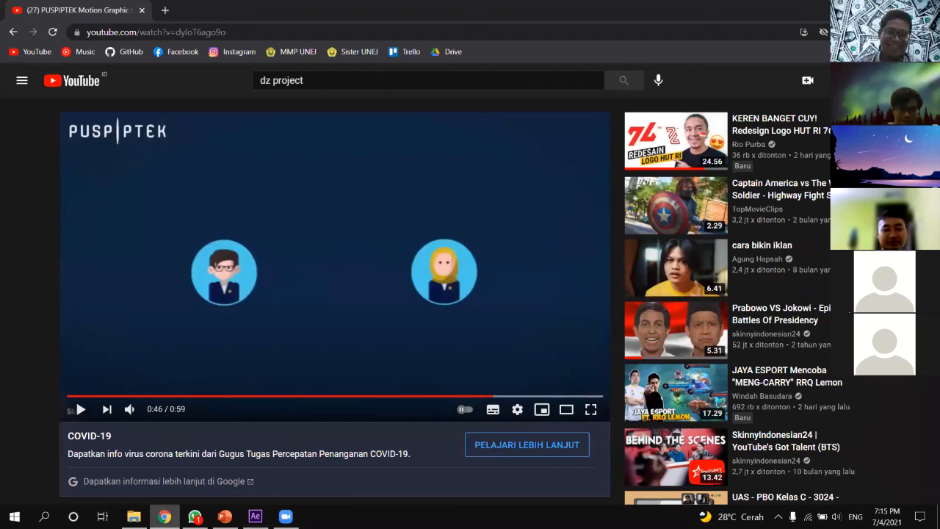
{"action": "left_click", "coordinate": [255, 516]}
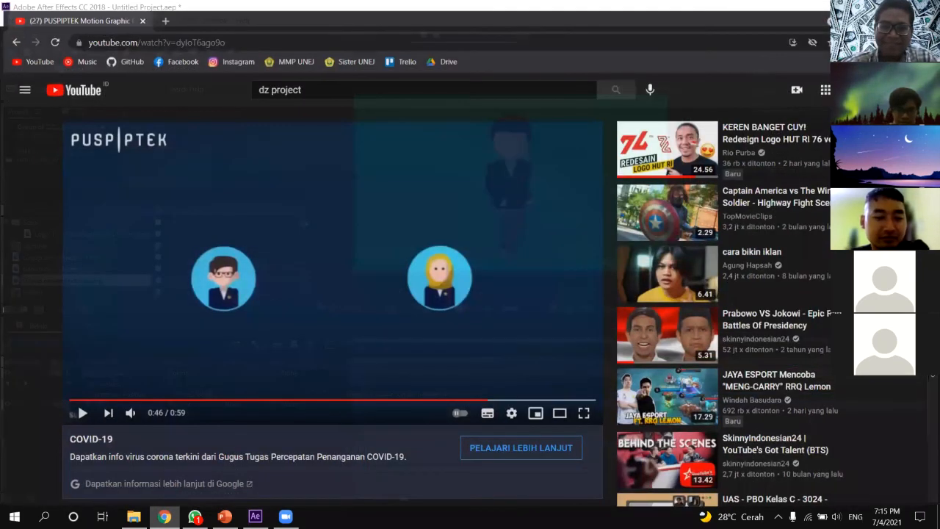
{"action": "scroll", "coordinate": [415, 328], "scroll_direction": "down", "scroll_amount": 3}
{"action": "left_click", "coordinate": [119, 338]}
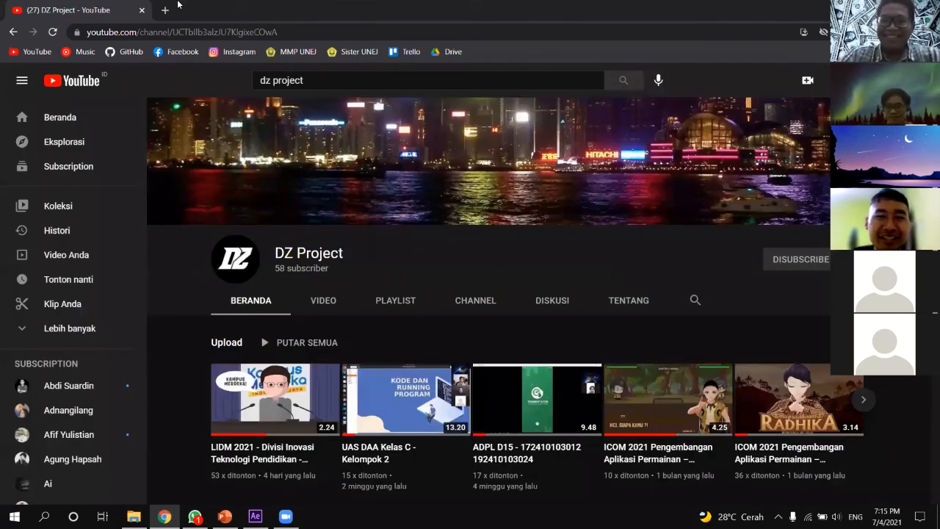
{"action": "key", "text": "alt+Tab"}
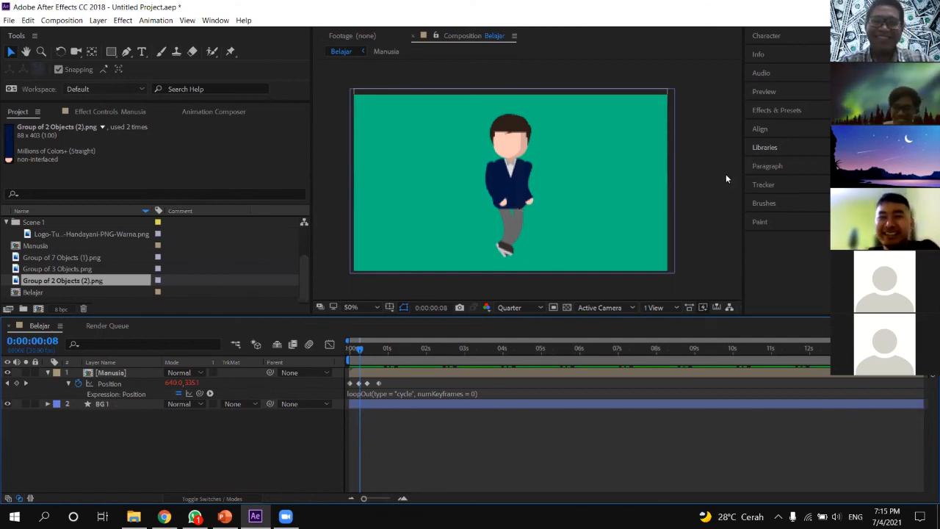
Widen the side panels slightly and play Belajar from 0:00:00:00 to review the looping walk and bounce.
{"action": "left_click_drag", "start_coordinate": [745, 189], "coordinate": [733, 167]}
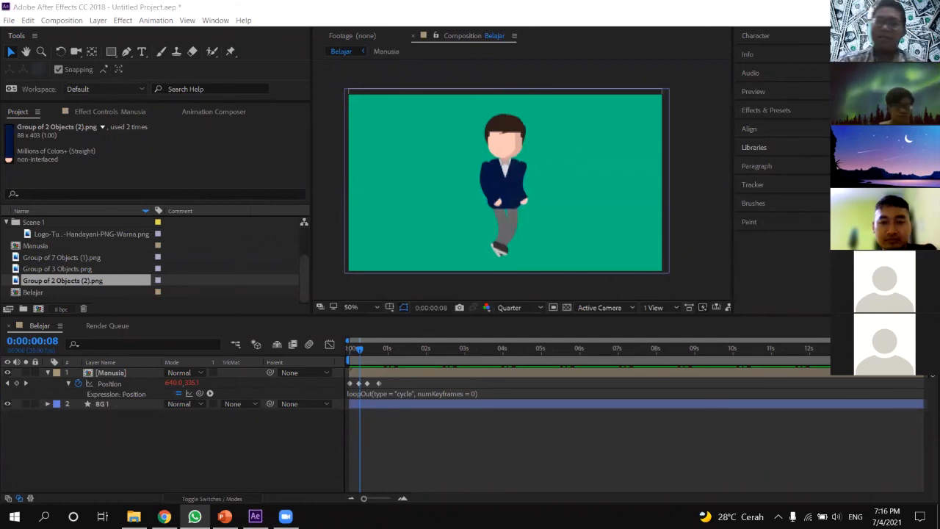
{"action": "left_click", "coordinate": [225, 7]}
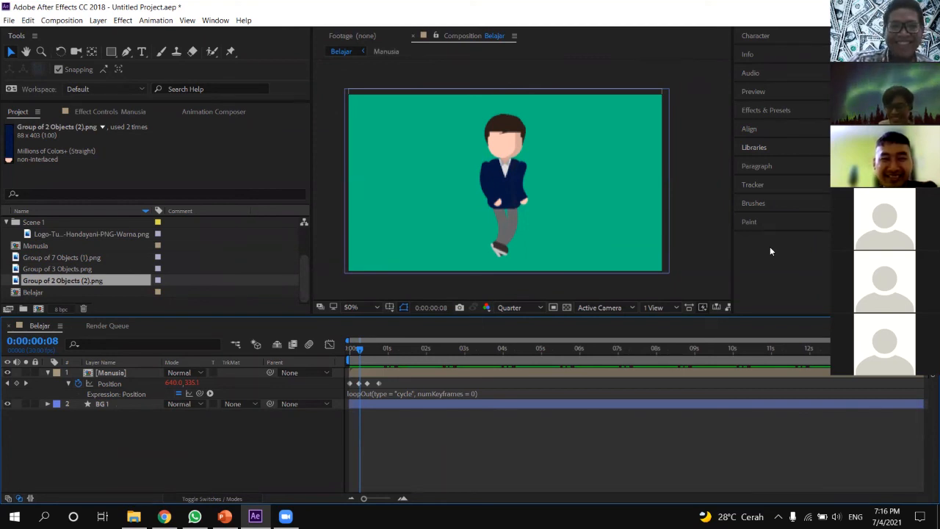
{"action": "left_click_drag", "start_coordinate": [375, 349], "coordinate": [353, 356]}
{"action": "key", "text": "space"}
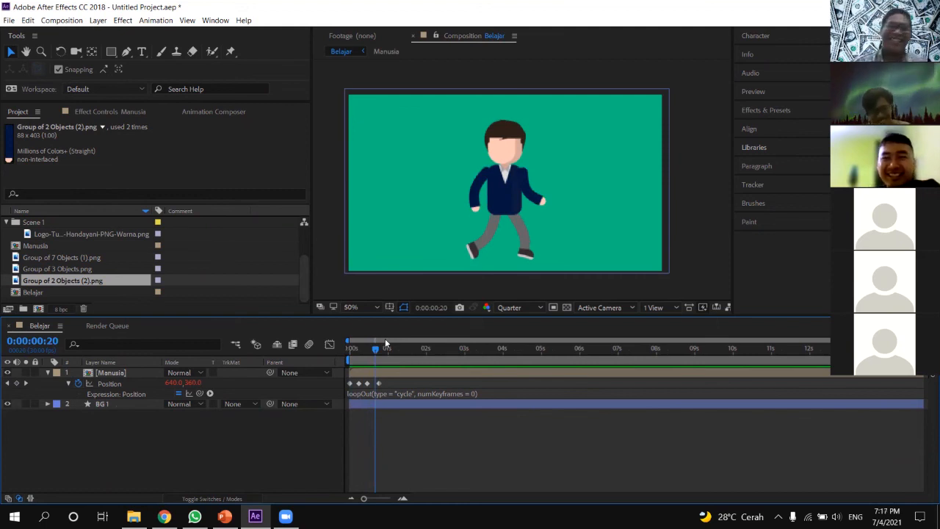
{"action": "left_click_drag", "start_coordinate": [375, 351], "coordinate": [338, 355]}
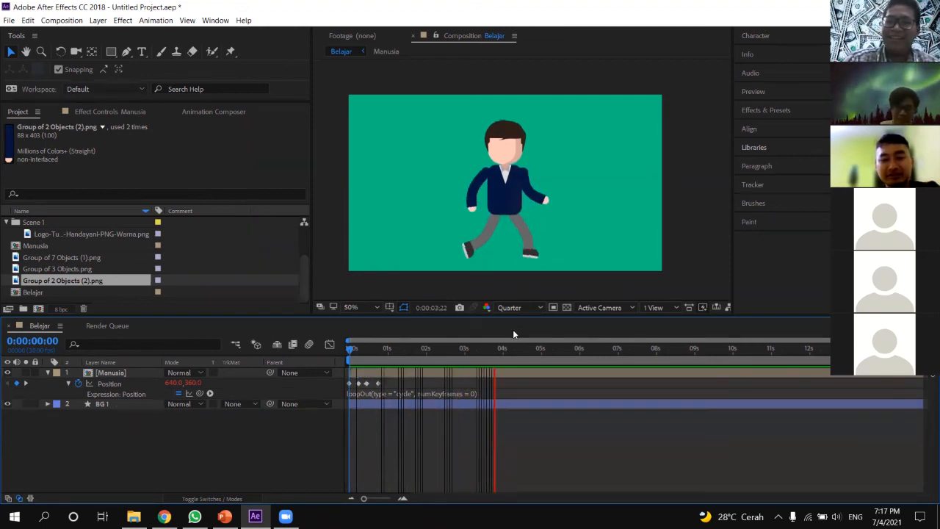
{"action": "key", "text": "space"}
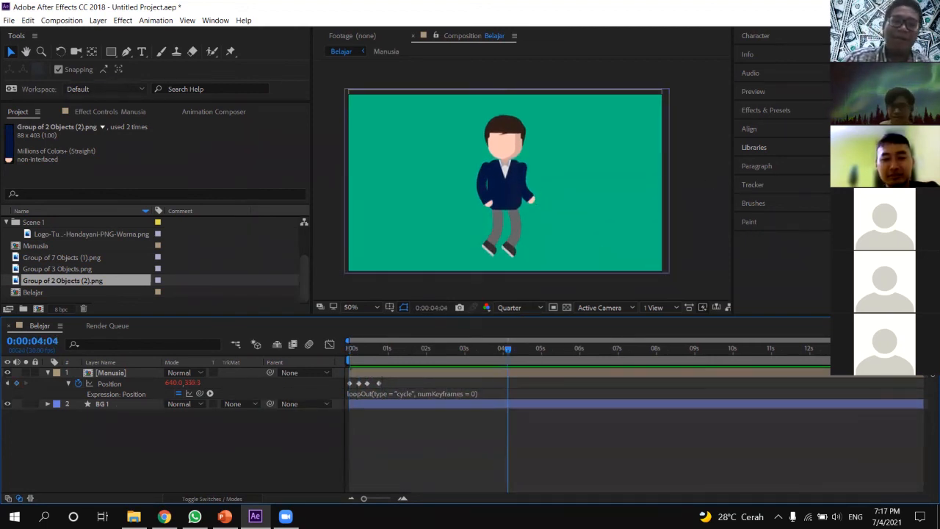